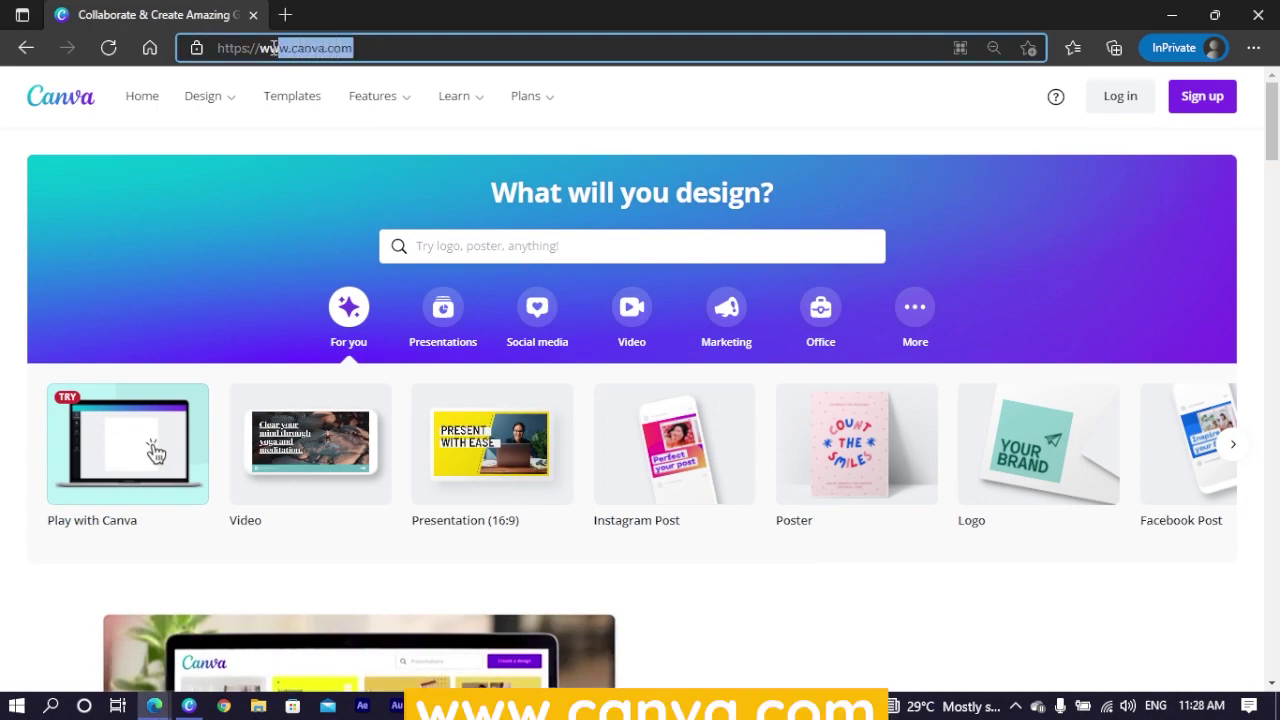
- Look over the Canva website's home page down to its lower sections and back
{"action": "left_click", "coordinate": [840, 152]}
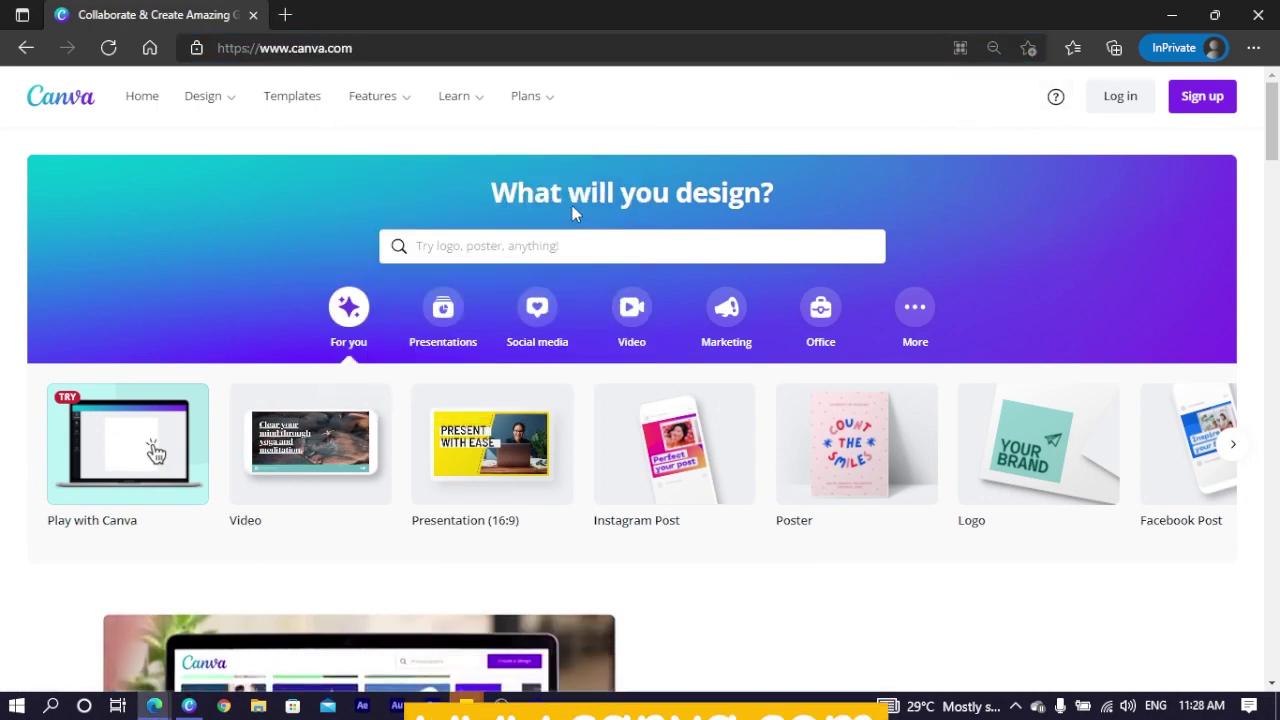
{"action": "scroll", "coordinate": [571, 209], "scroll_direction": "down", "scroll_amount": 10}
{"action": "scroll", "coordinate": [576, 211], "scroll_direction": "down", "scroll_amount": 3}
{"action": "scroll", "coordinate": [576, 211], "scroll_direction": "up", "scroll_amount": 5}
{"action": "scroll", "coordinate": [577, 200], "scroll_direction": "up", "scroll_amount": 8}
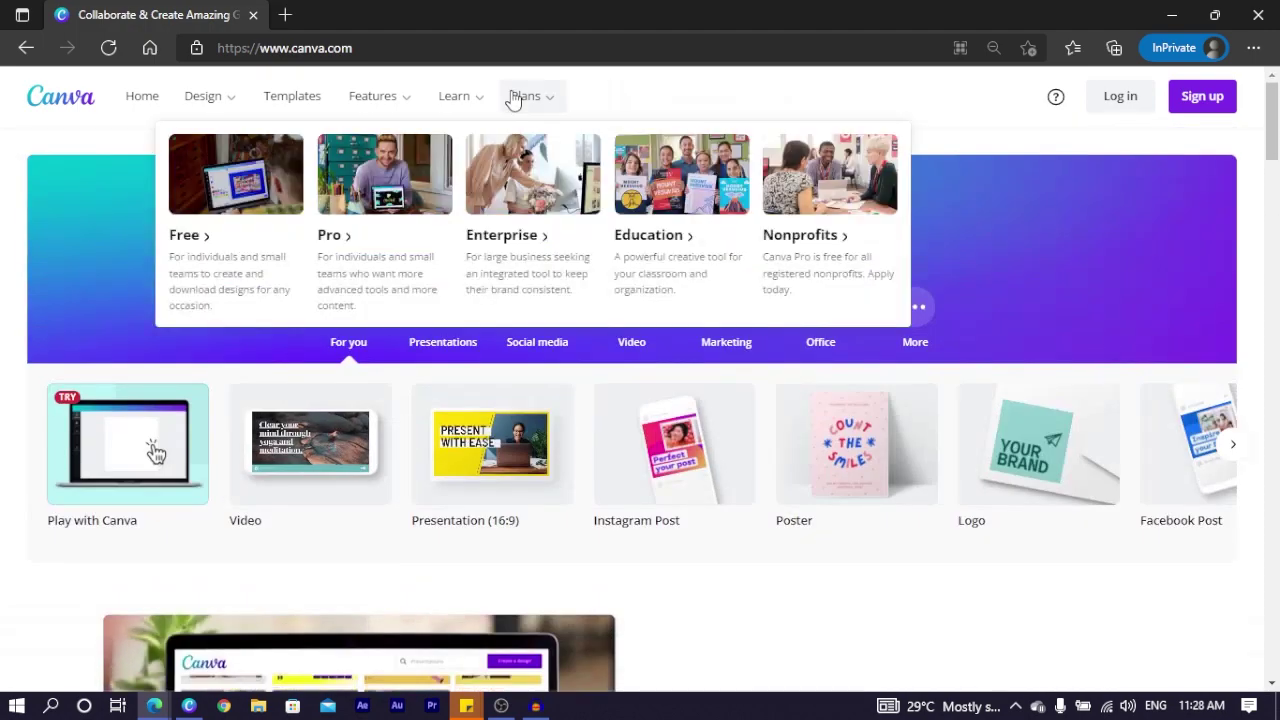
- Open the pricing plans page and view the prices of the Free, Pro and Enterprise plans
{"action": "left_click", "coordinate": [515, 97]}
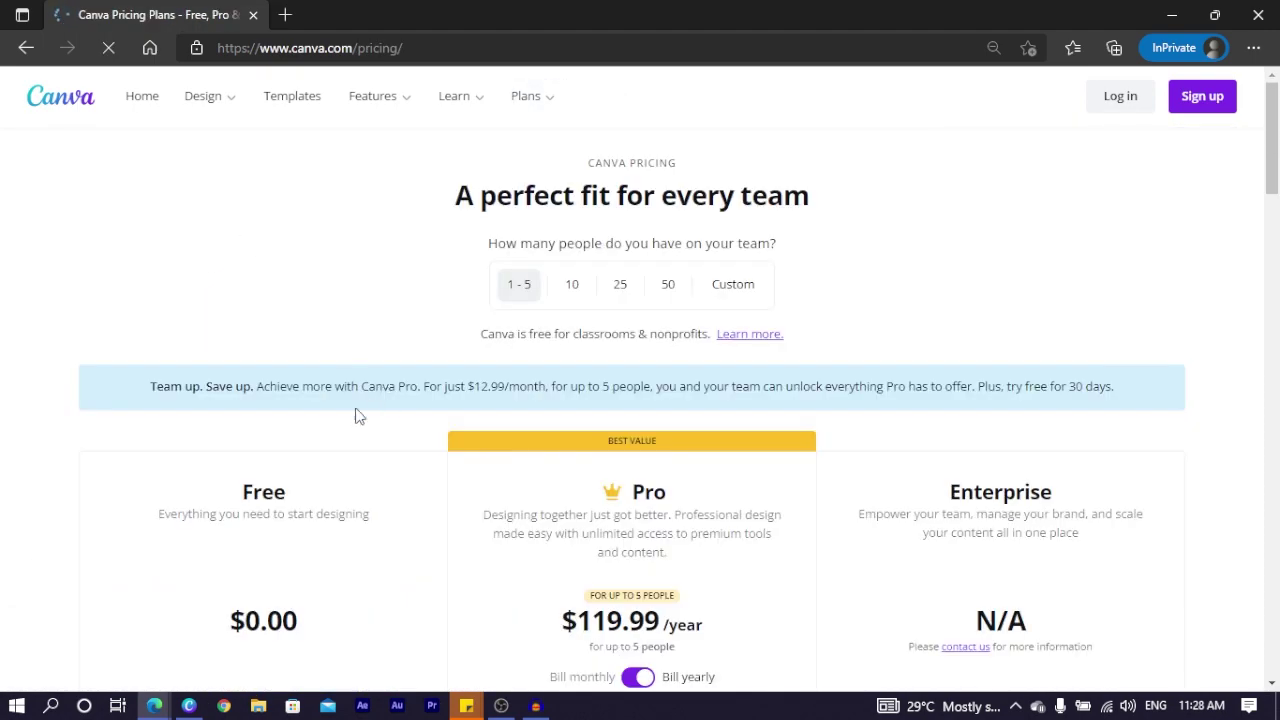
{"action": "scroll", "coordinate": [241, 290], "scroll_direction": "down", "scroll_amount": 3}
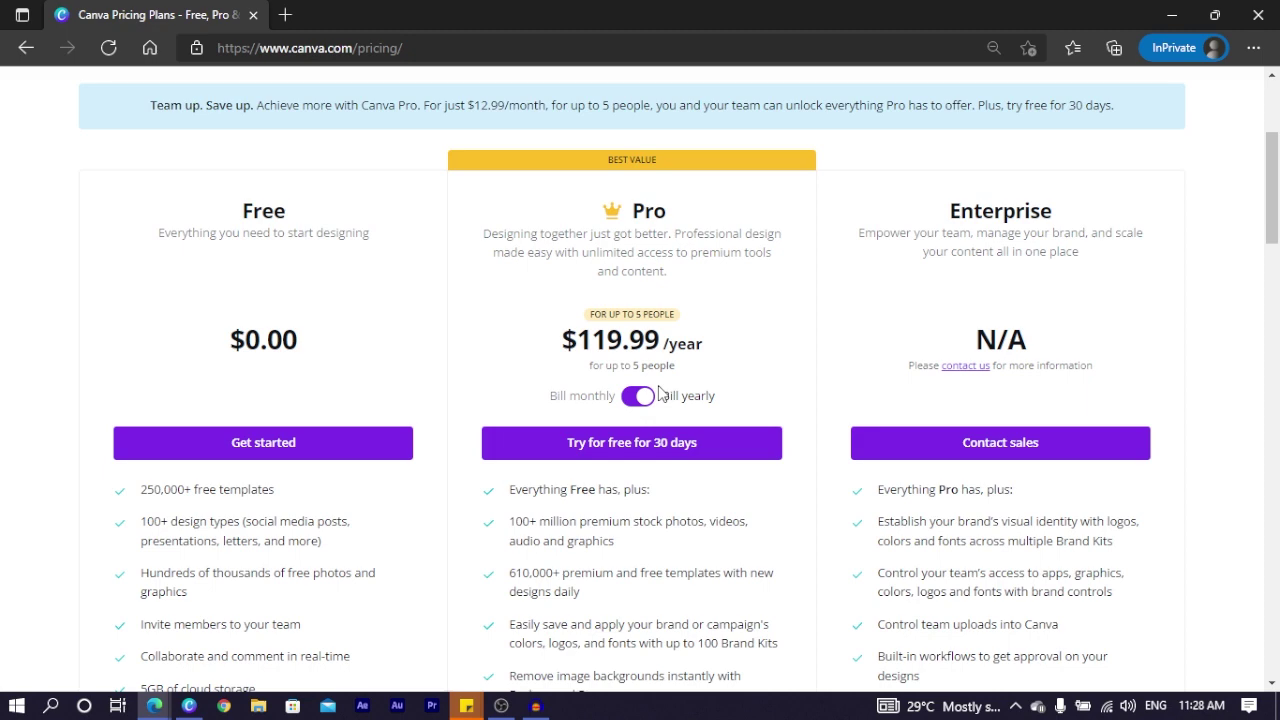
{"action": "scroll", "coordinate": [674, 397], "scroll_direction": "up", "scroll_amount": 3}
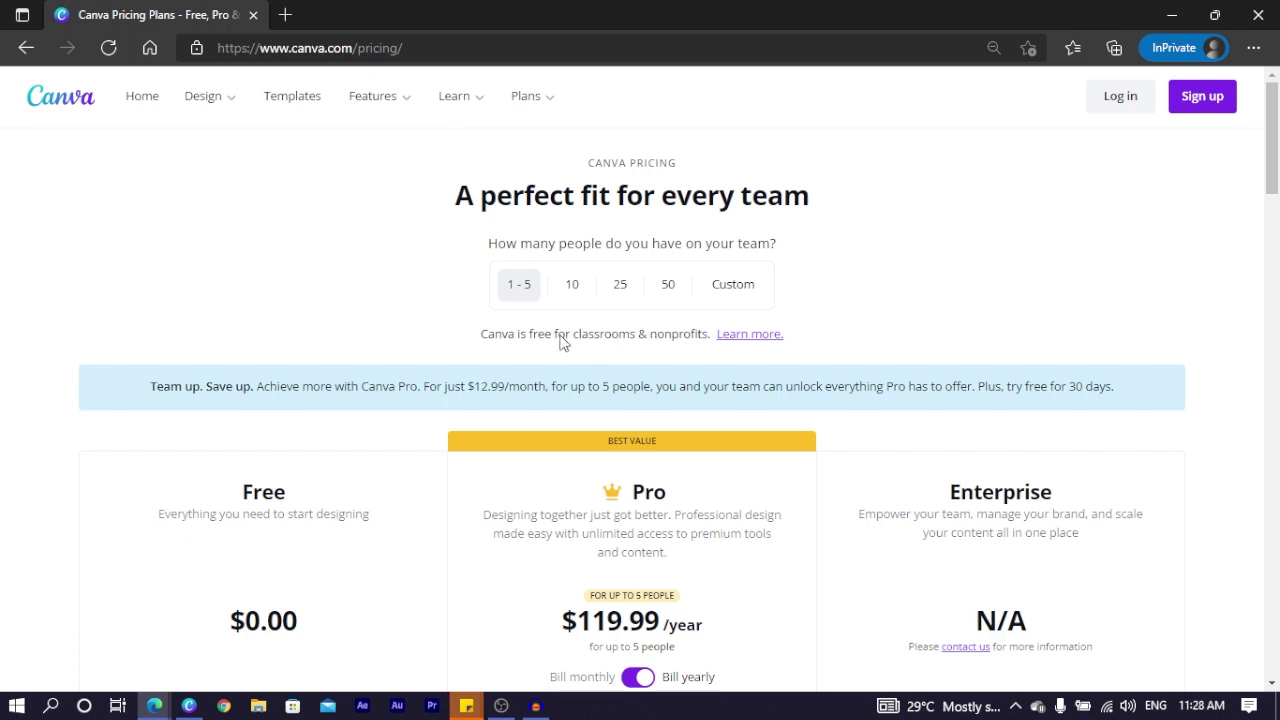
- Open the account sign-up options from the pricing page, view them and close the dialog
{"action": "left_click", "coordinate": [1212, 96]}
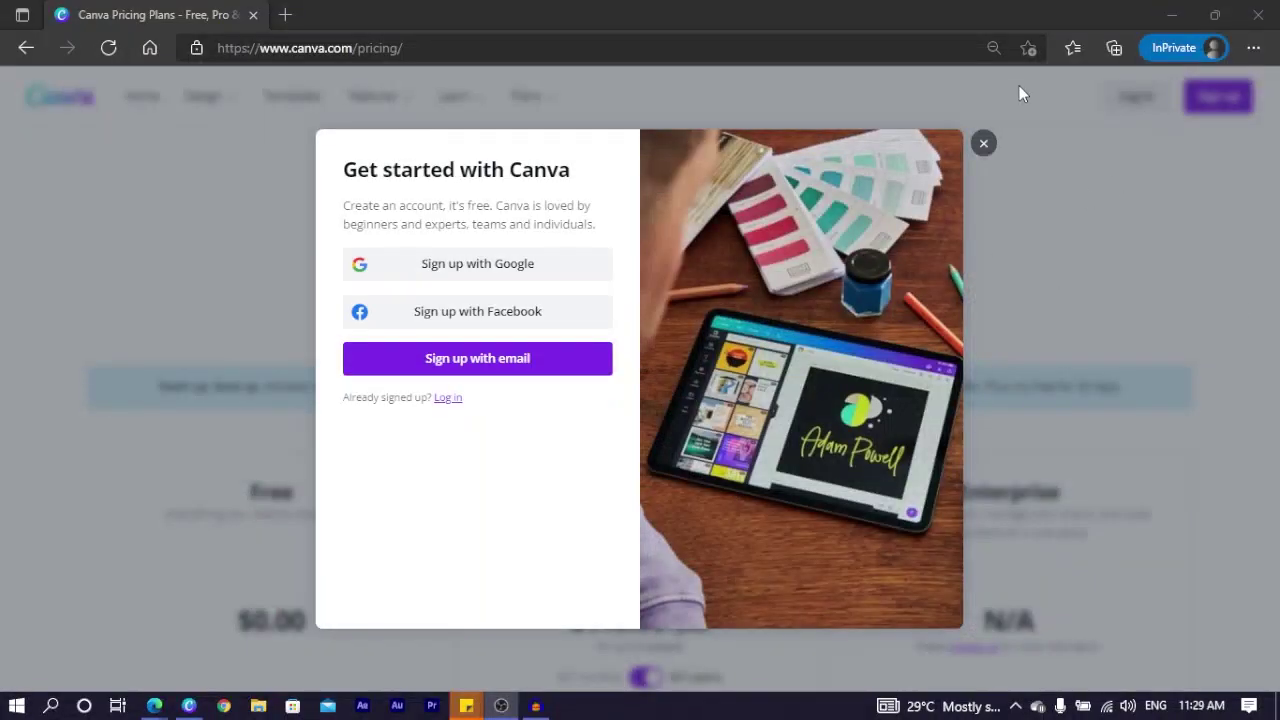
{"action": "left_click", "coordinate": [984, 145]}
- Compare the feature lists of the Free, Pro and Enterprise plans, highlighting the Free and Pro plan headings
{"action": "scroll", "coordinate": [950, 265], "scroll_direction": "down", "scroll_amount": 3}
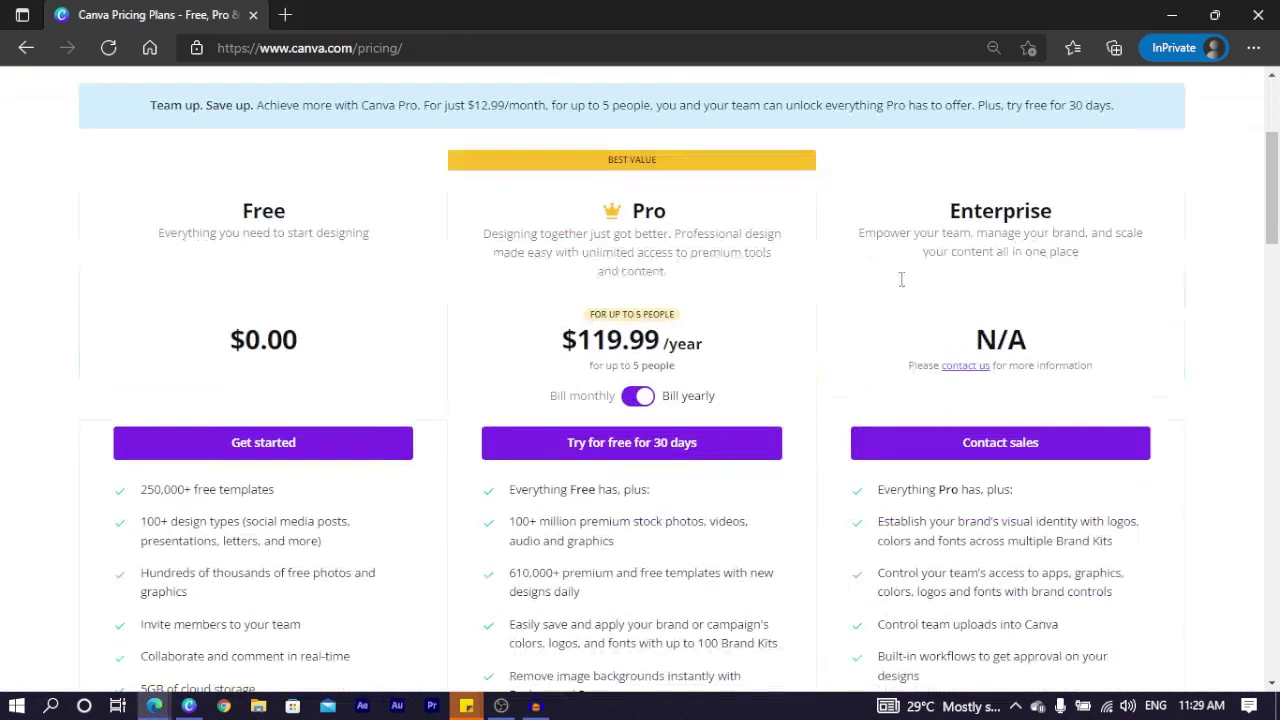
{"action": "scroll", "coordinate": [610, 260], "scroll_direction": "down", "scroll_amount": 3}
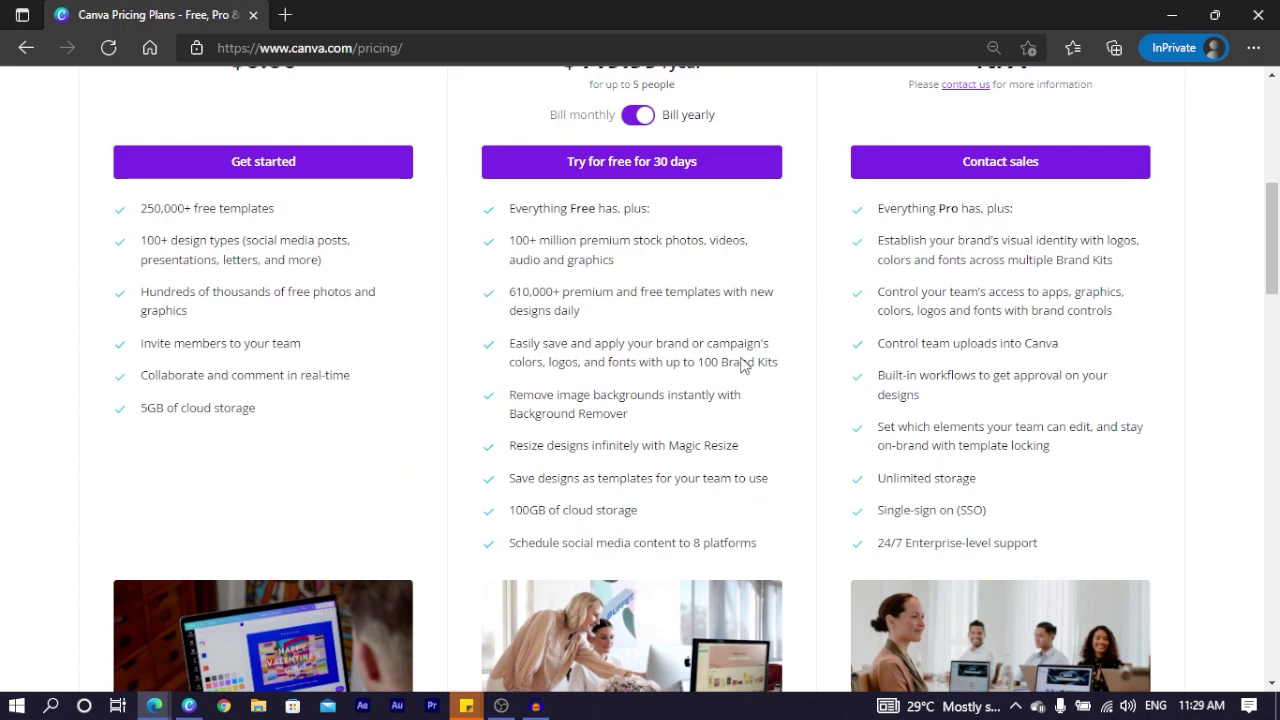
{"action": "scroll", "coordinate": [580, 471], "scroll_direction": "down", "scroll_amount": 4}
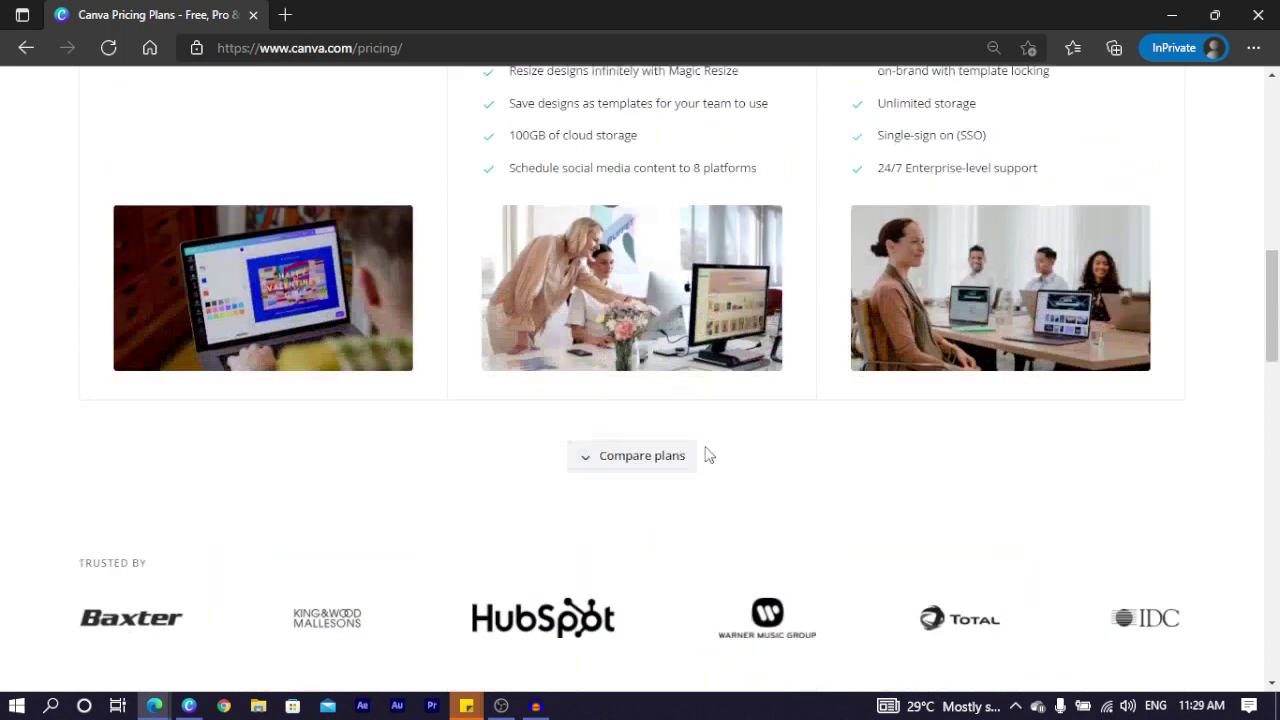
{"action": "scroll", "coordinate": [751, 434], "scroll_direction": "up", "scroll_amount": 7}
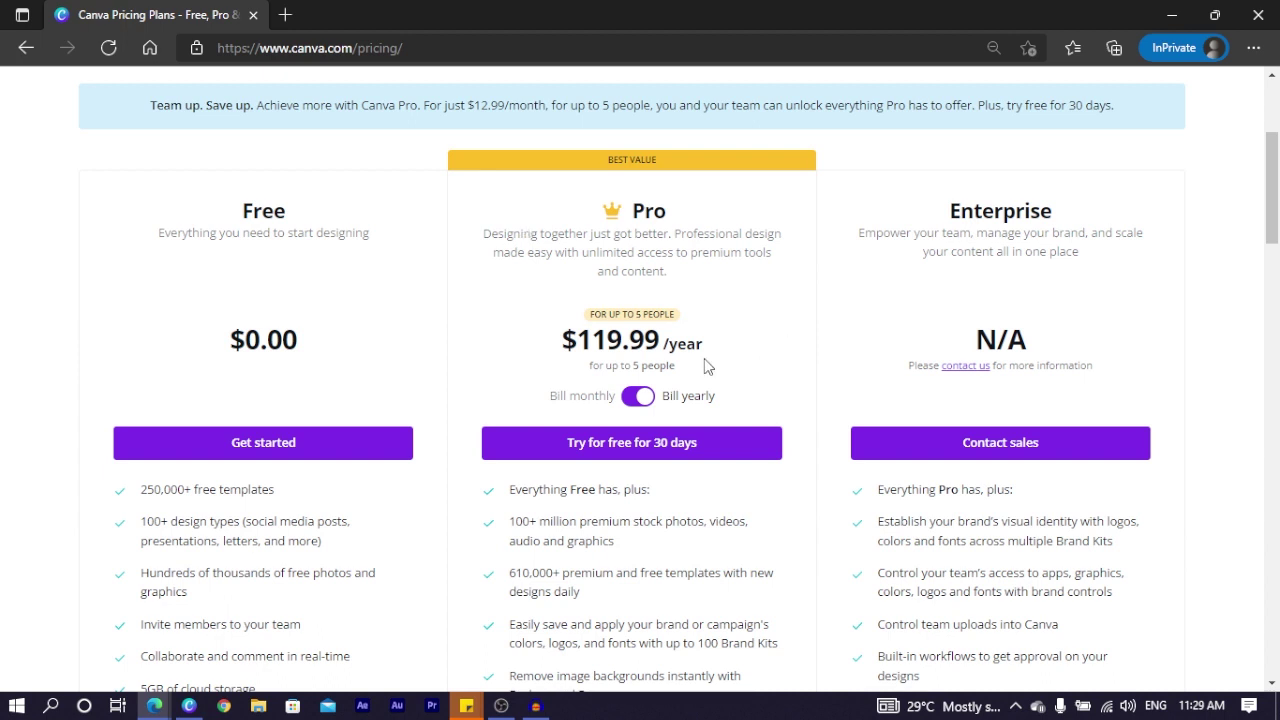
{"action": "left_click_drag", "start_coordinate": [215, 214], "coordinate": [398, 216]}
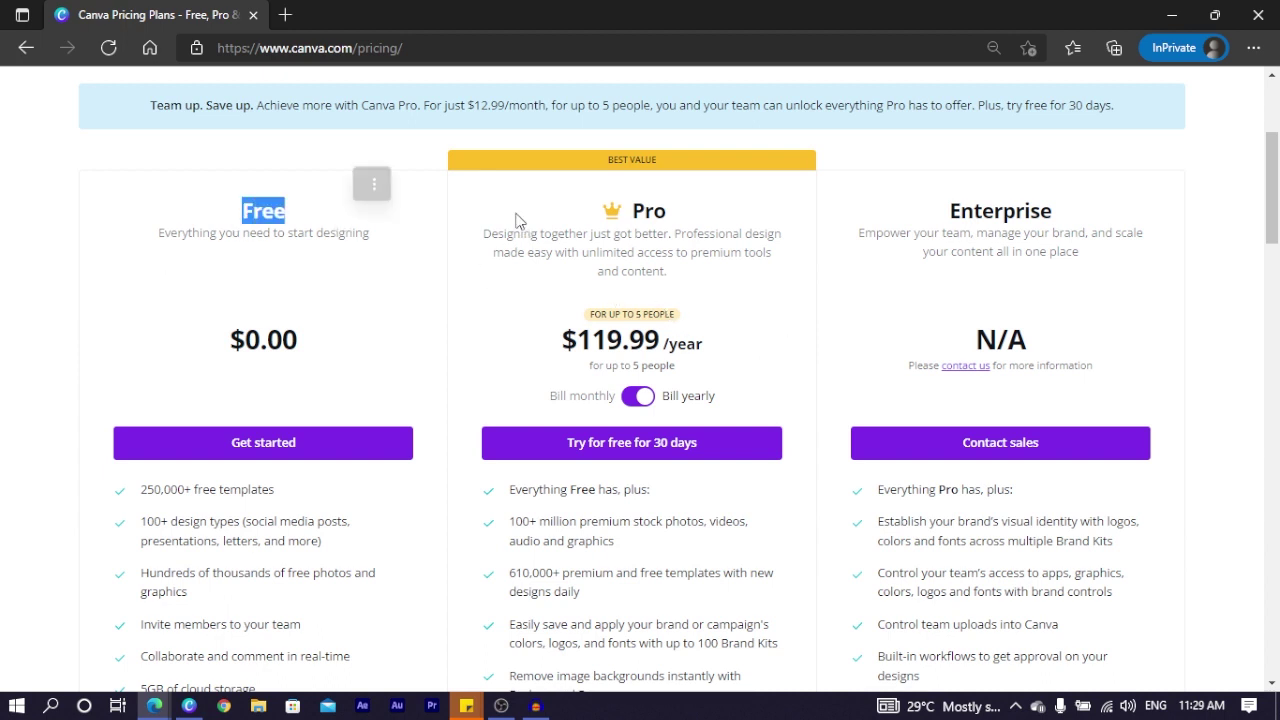
{"action": "left_click_drag", "start_coordinate": [594, 206], "coordinate": [727, 233]}
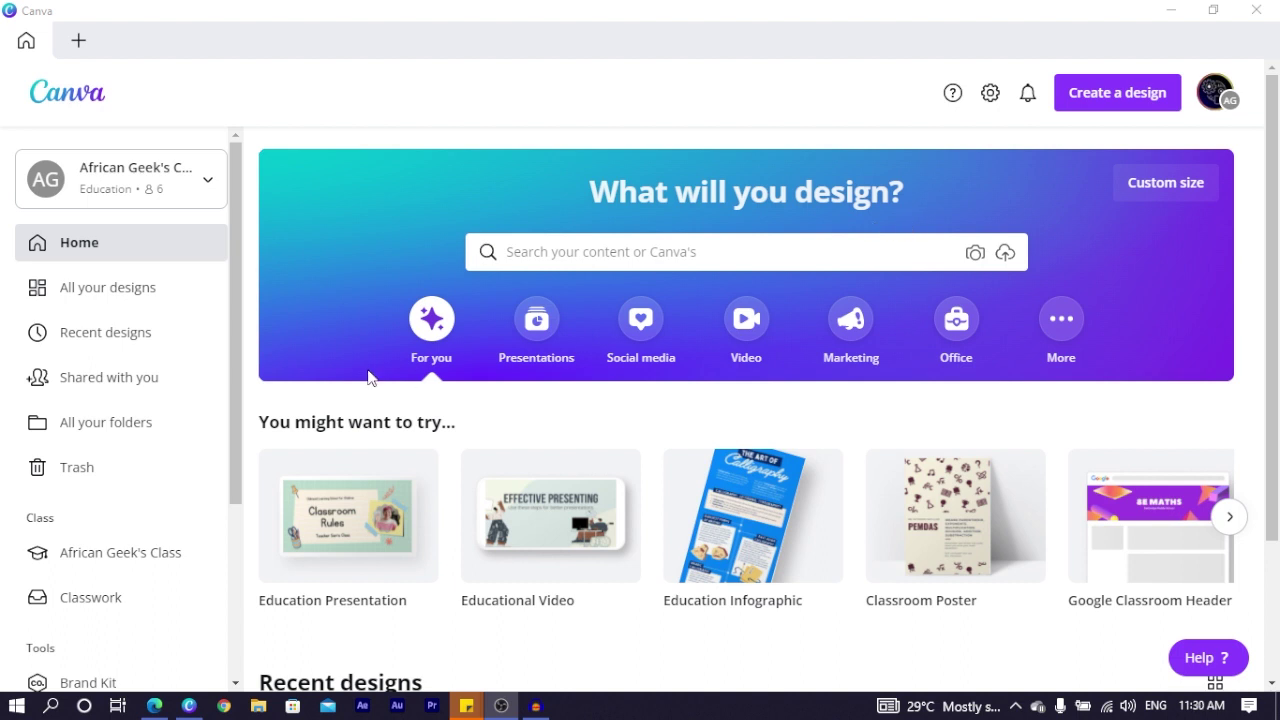
- Switch to the Canva desktop app, search the templates for "instagram" and browse the results
{"action": "left_click", "coordinate": [725, 253]}
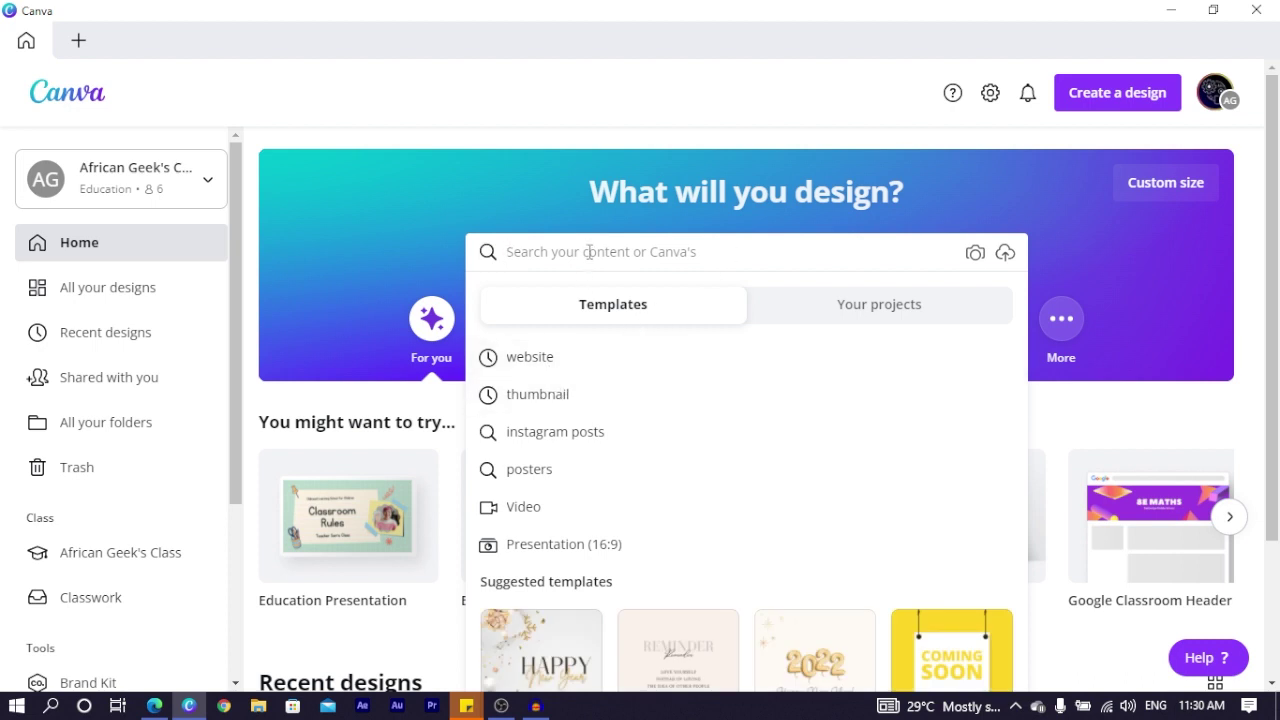
{"action": "type", "text": "instagram"}
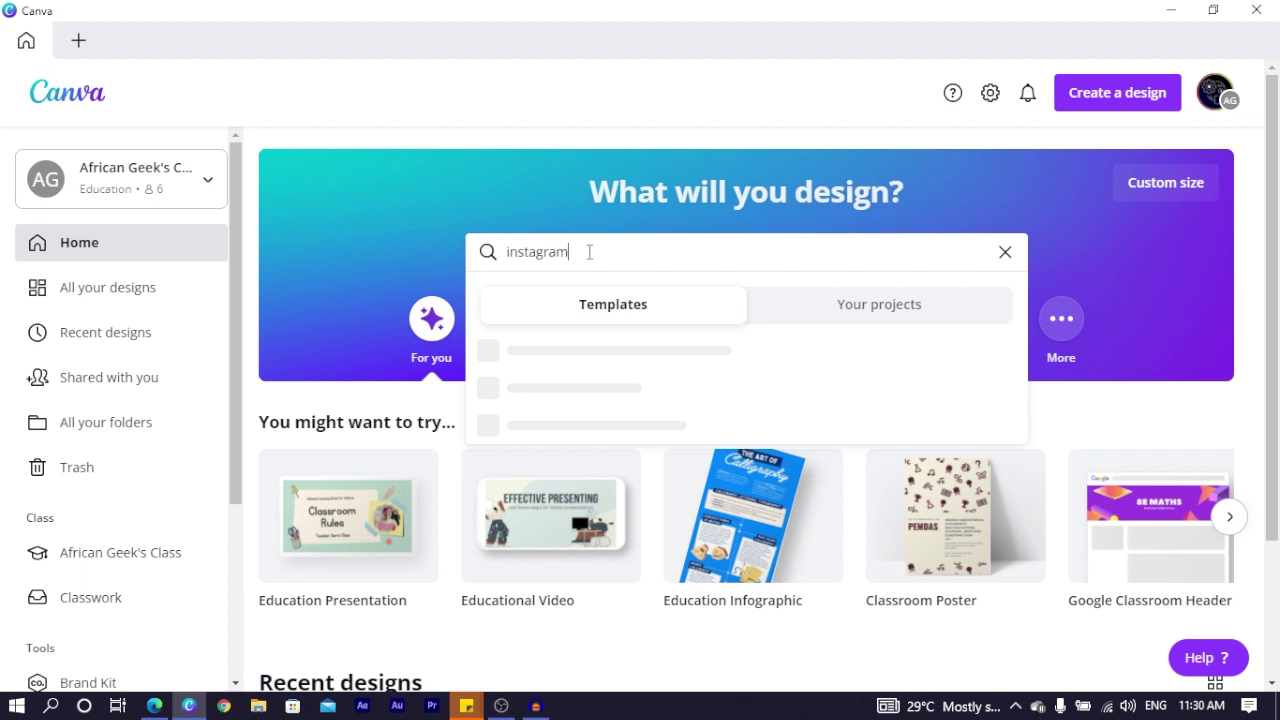
{"action": "key", "text": "Return"}
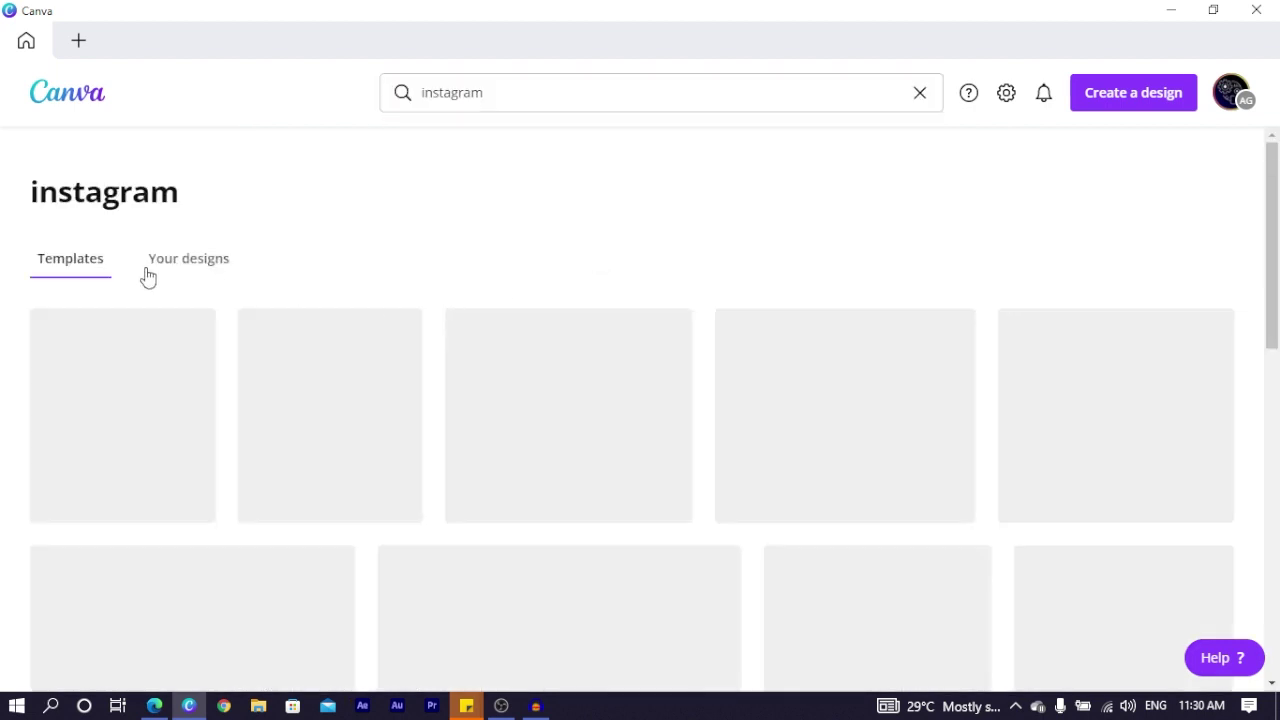
{"action": "scroll", "coordinate": [706, 342], "scroll_direction": "down", "scroll_amount": 2}
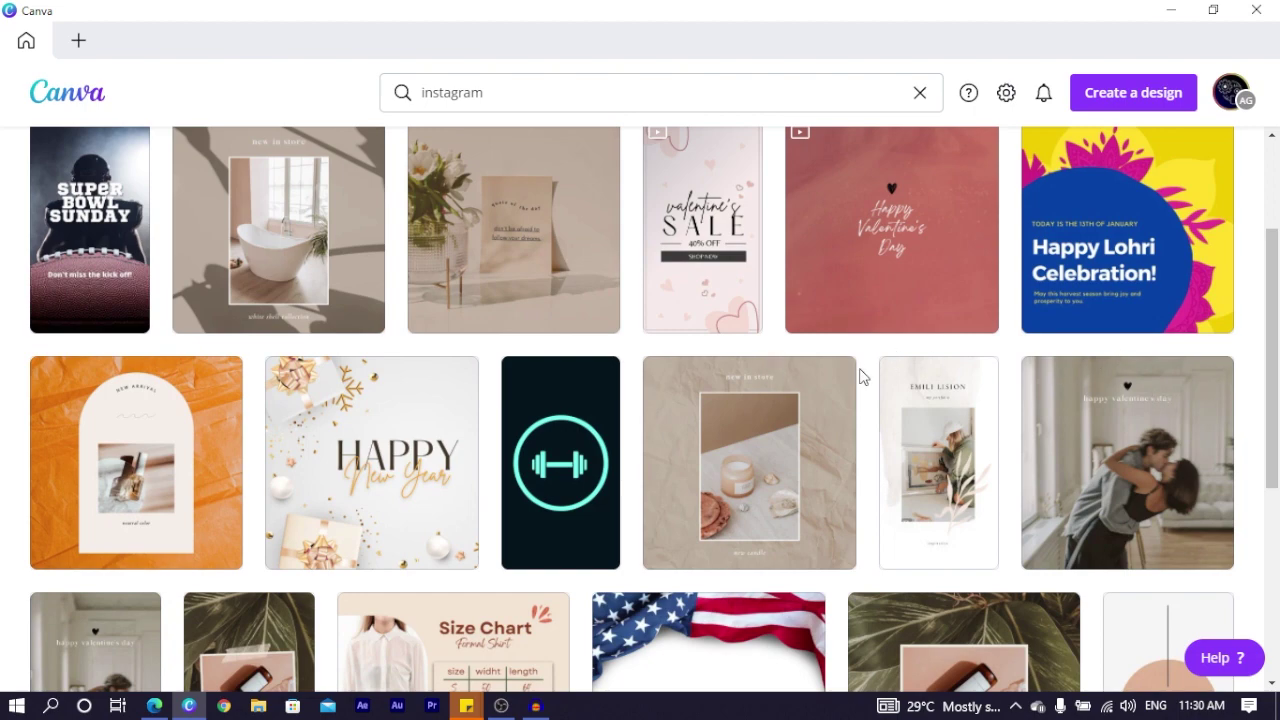
{"action": "scroll", "coordinate": [863, 376], "scroll_direction": "down", "scroll_amount": 5}
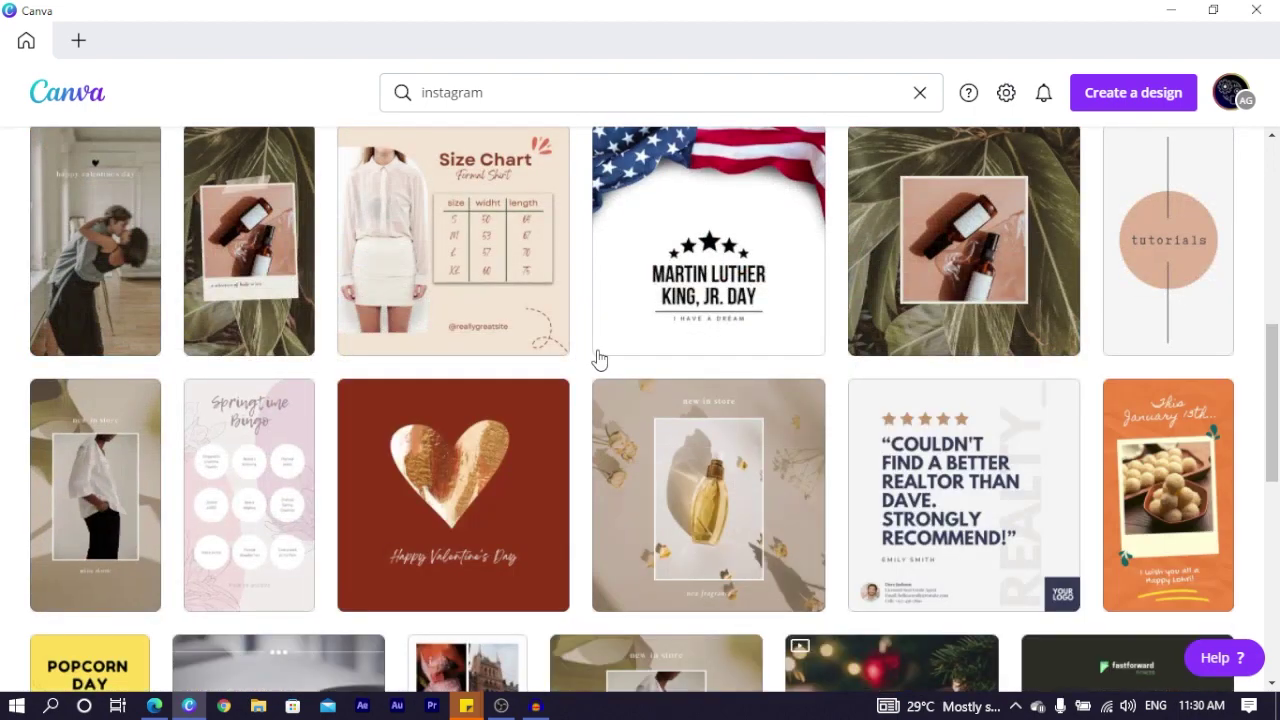
{"action": "scroll", "coordinate": [600, 362], "scroll_direction": "down", "scroll_amount": 4}
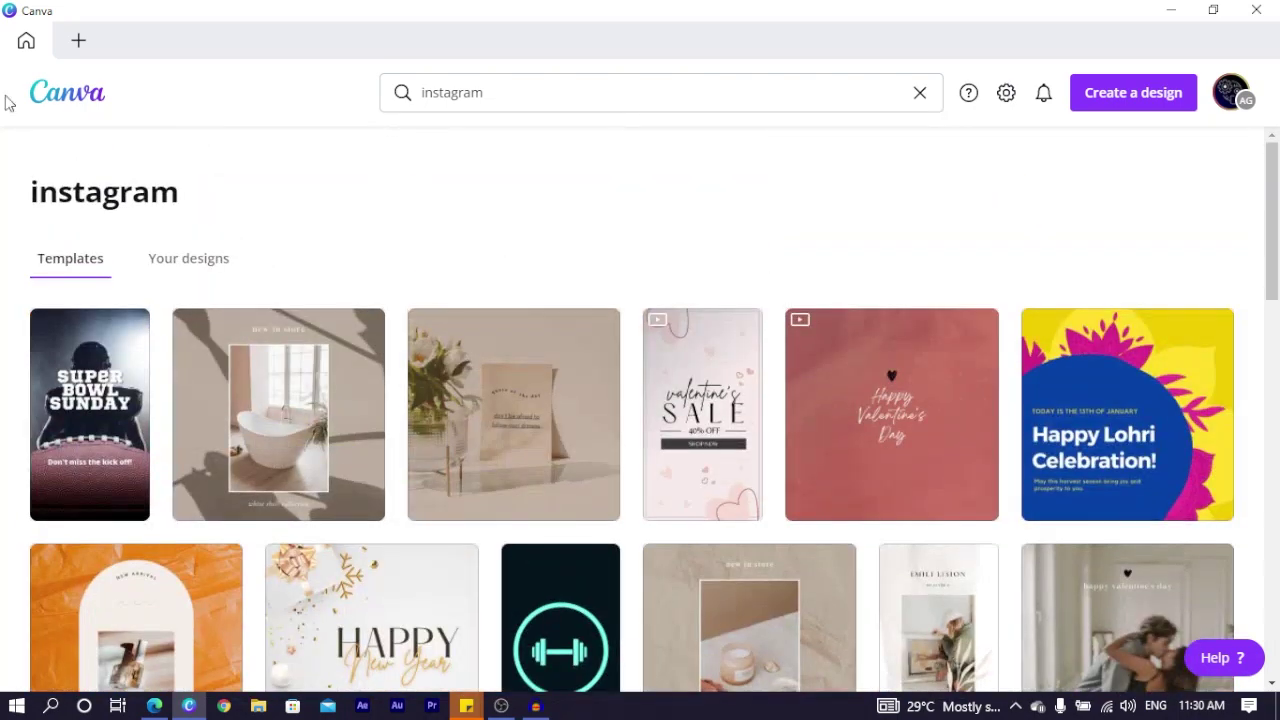
- Return to the home page and look through the recent designs and the suggested design types
{"action": "left_click", "coordinate": [53, 90]}
{"action": "scroll", "coordinate": [600, 310], "scroll_direction": "down", "scroll_amount": 5}
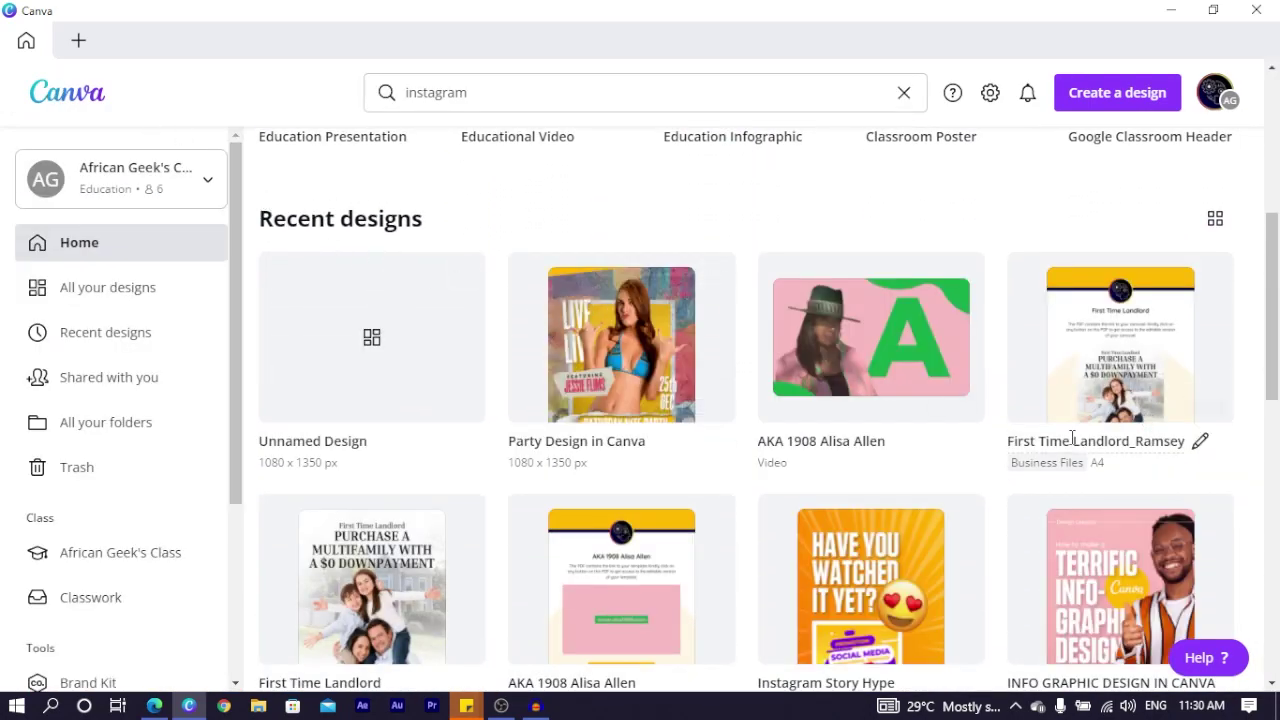
{"action": "scroll", "coordinate": [1043, 422], "scroll_direction": "down", "scroll_amount": 4}
{"action": "scroll", "coordinate": [1040, 415], "scroll_direction": "up", "scroll_amount": 10}
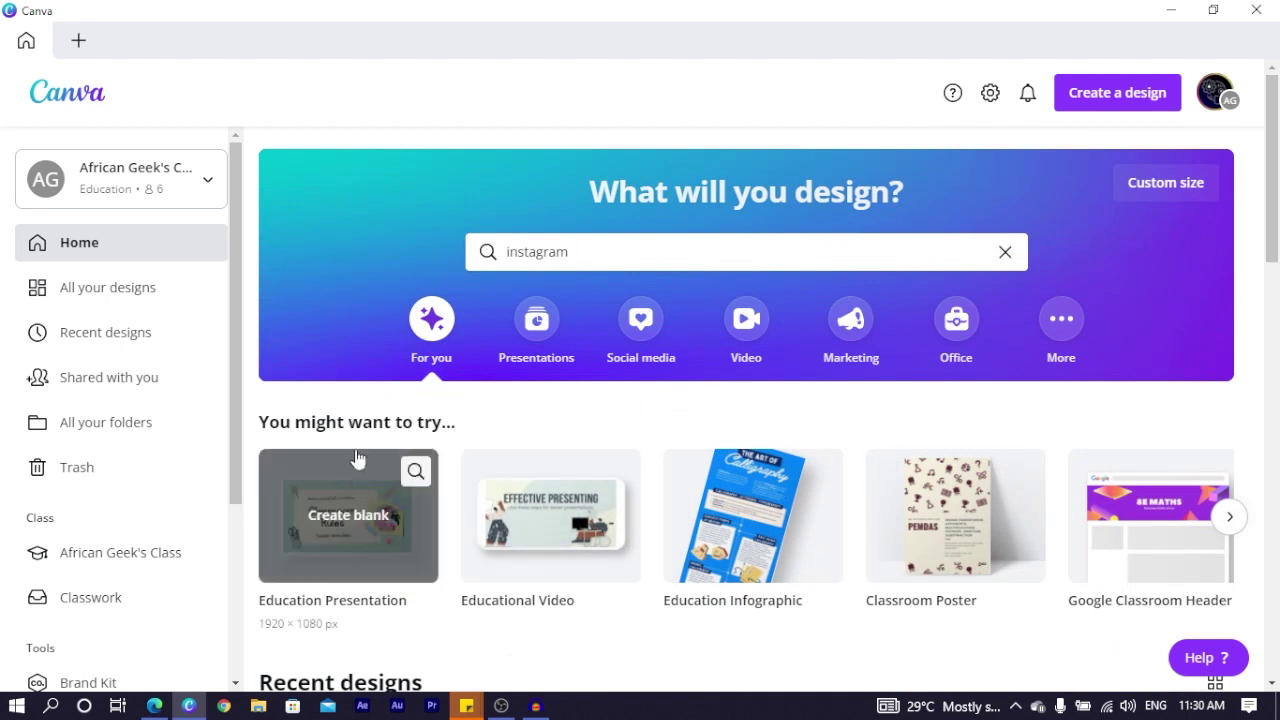
{"action": "left_click", "coordinate": [1224, 522]}
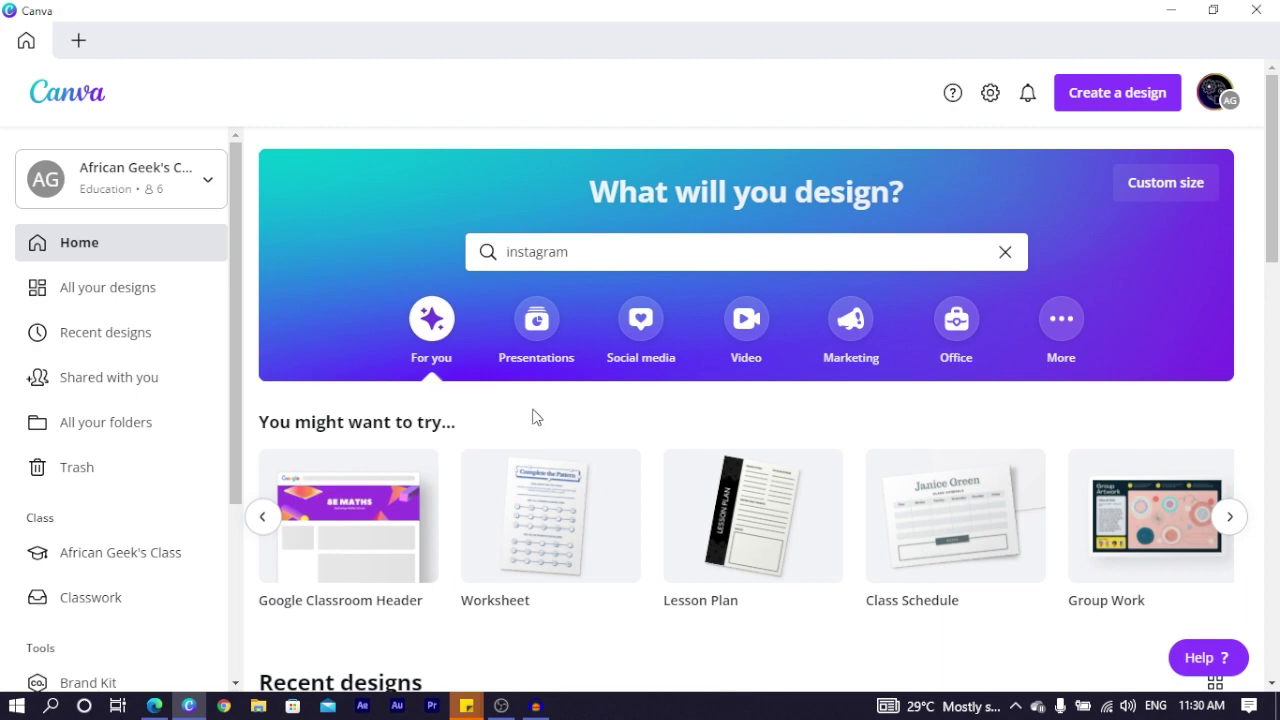
- Open the list of all your designs and browse through it
{"action": "left_click", "coordinate": [86, 287]}
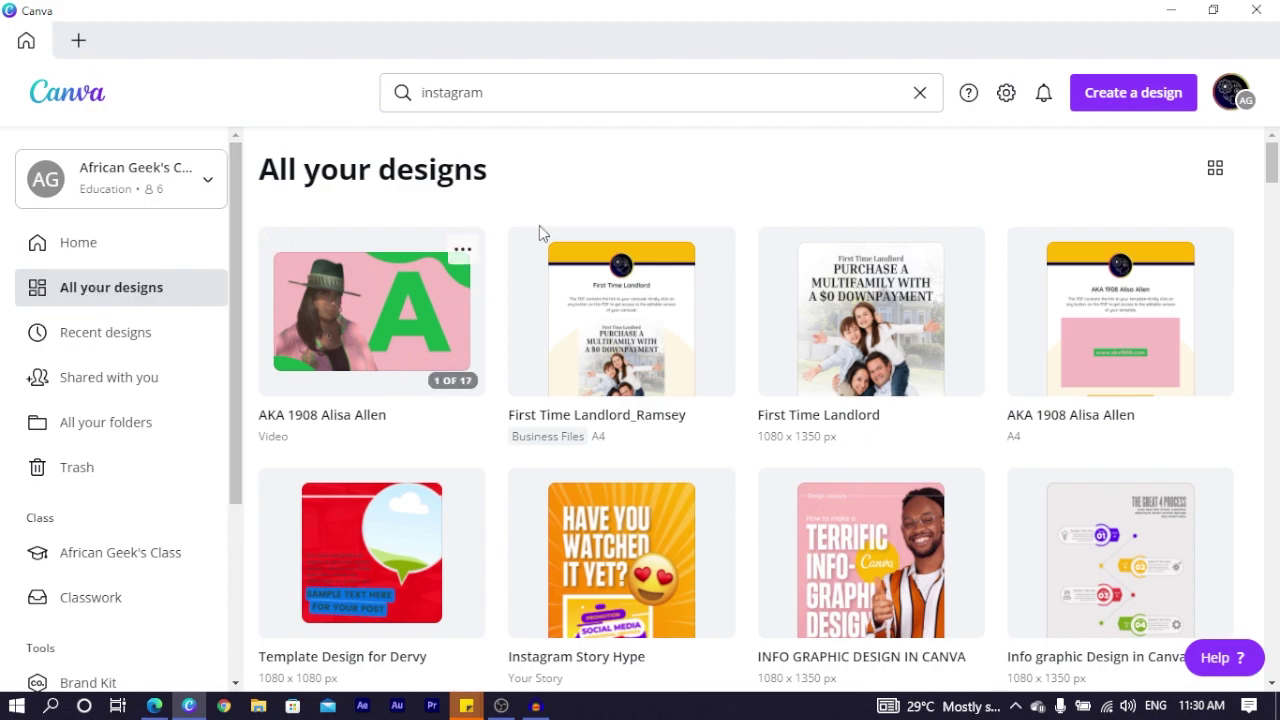
{"action": "scroll", "coordinate": [716, 316], "scroll_direction": "down", "scroll_amount": 3}
{"action": "scroll", "coordinate": [543, 306], "scroll_direction": "down", "scroll_amount": 8}
{"action": "scroll", "coordinate": [560, 330], "scroll_direction": "down", "scroll_amount": 5}
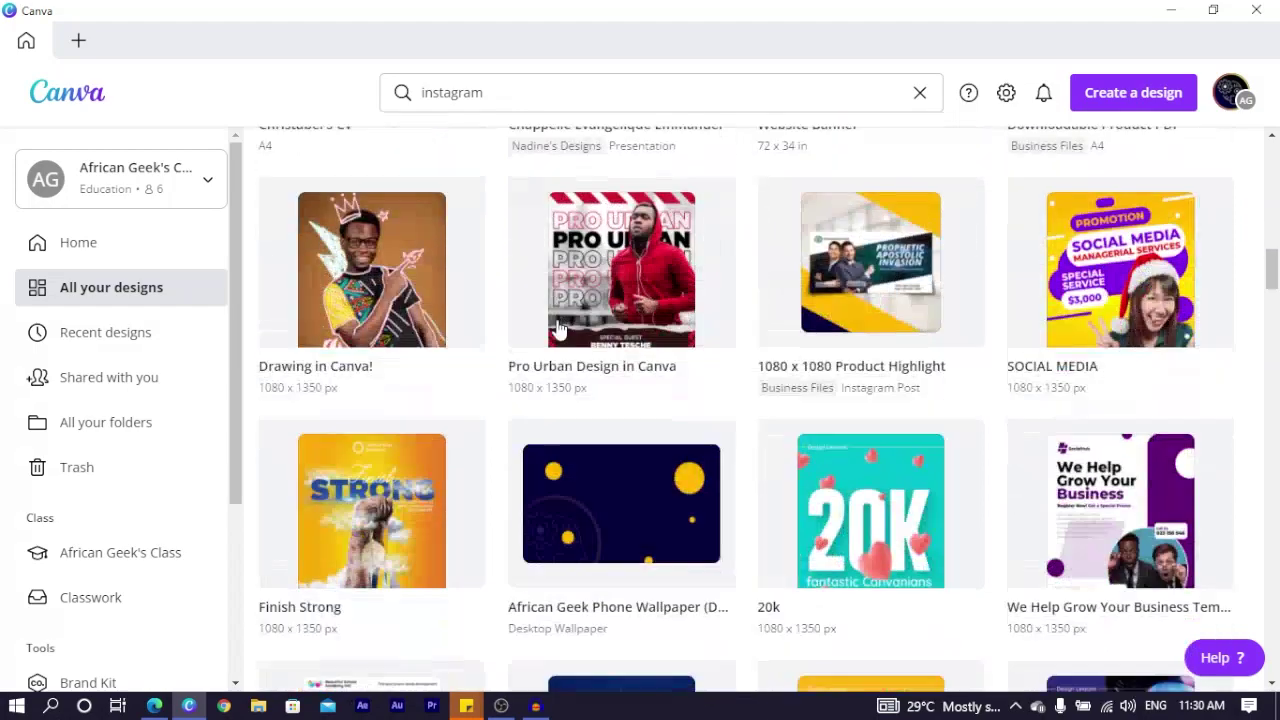
{"action": "scroll", "coordinate": [622, 318], "scroll_direction": "down", "scroll_amount": 4}
{"action": "scroll", "coordinate": [630, 318], "scroll_direction": "down", "scroll_amount": 10}
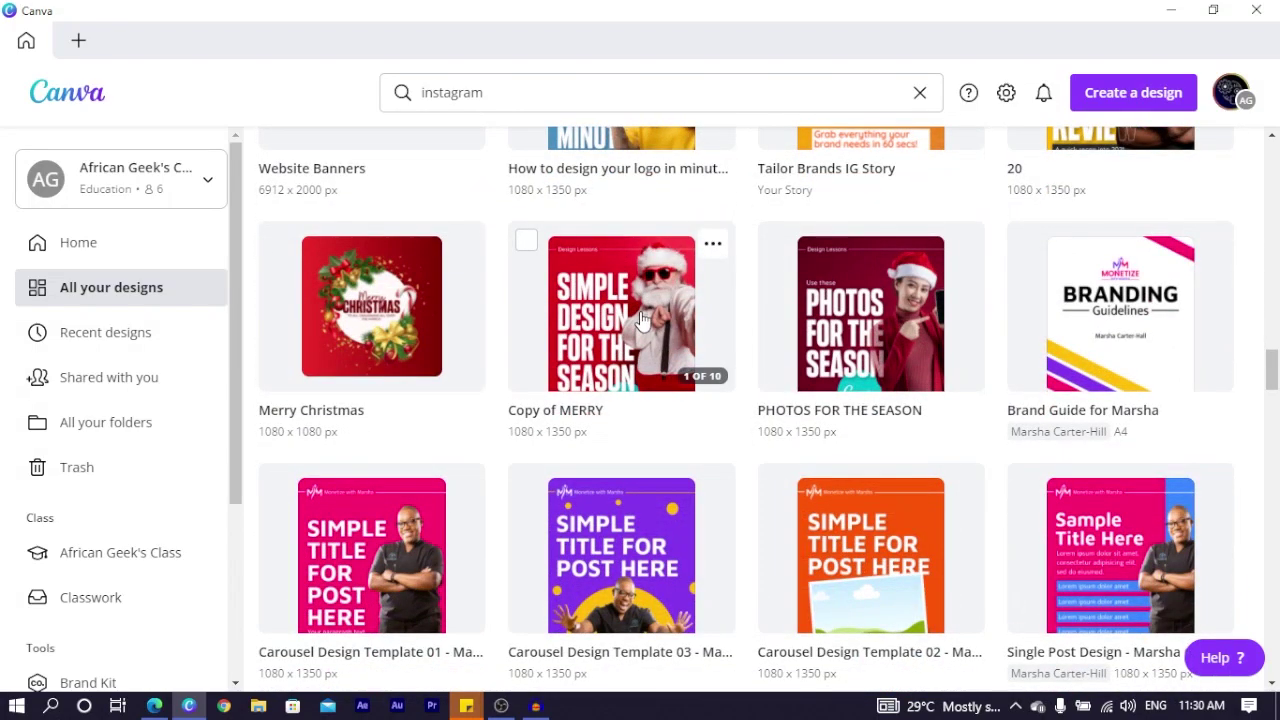
{"action": "scroll", "coordinate": [517, 351], "scroll_direction": "down", "scroll_amount": 4}
{"action": "scroll", "coordinate": [443, 337], "scroll_direction": "up", "scroll_amount": 8}
{"action": "scroll", "coordinate": [443, 337], "scroll_direction": "up", "scroll_amount": 15}
{"action": "scroll", "coordinate": [531, 354], "scroll_direction": "up", "scroll_amount": 8}
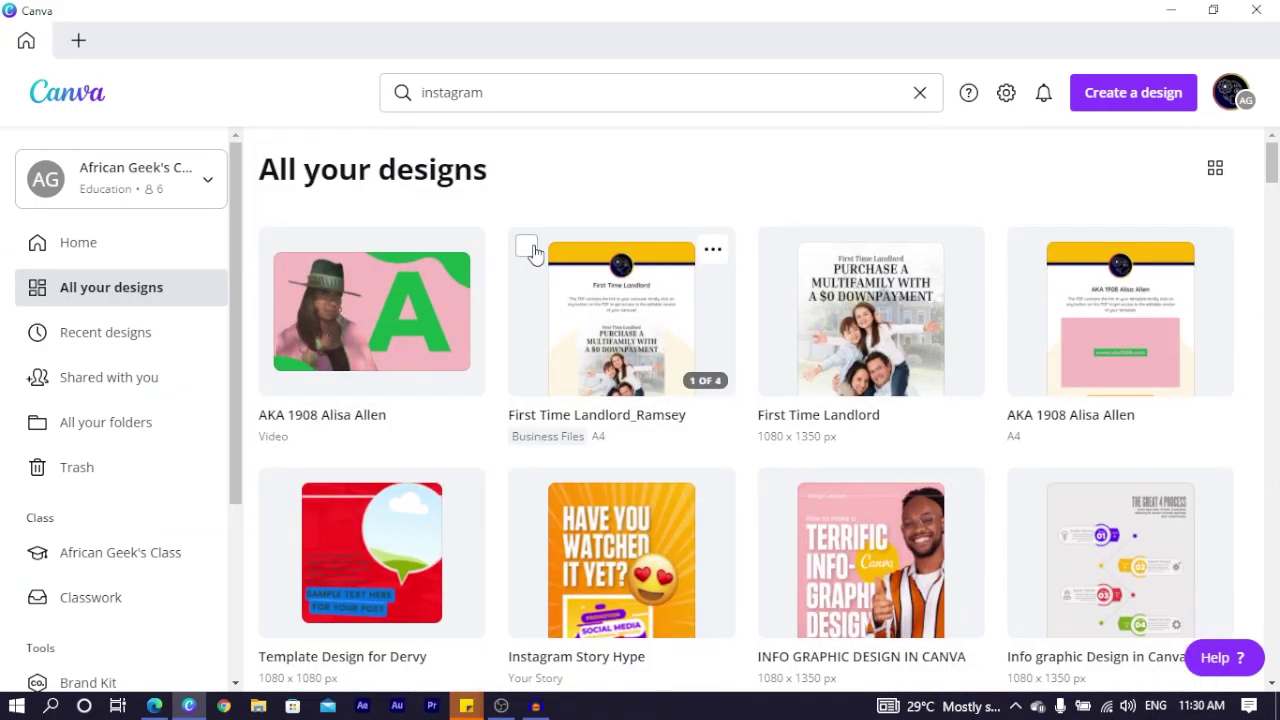
- View the recent designs and look through the folders and designs shared with the account
{"action": "left_click", "coordinate": [107, 340]}
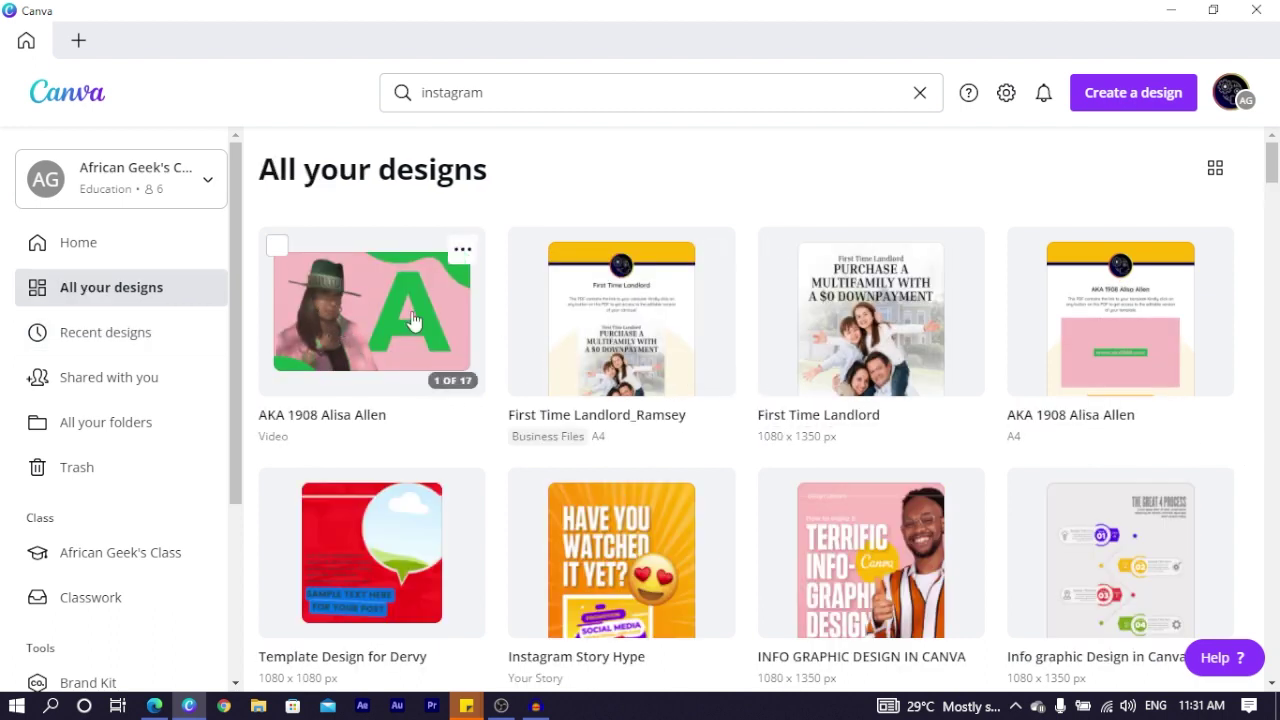
{"action": "left_click", "coordinate": [106, 386]}
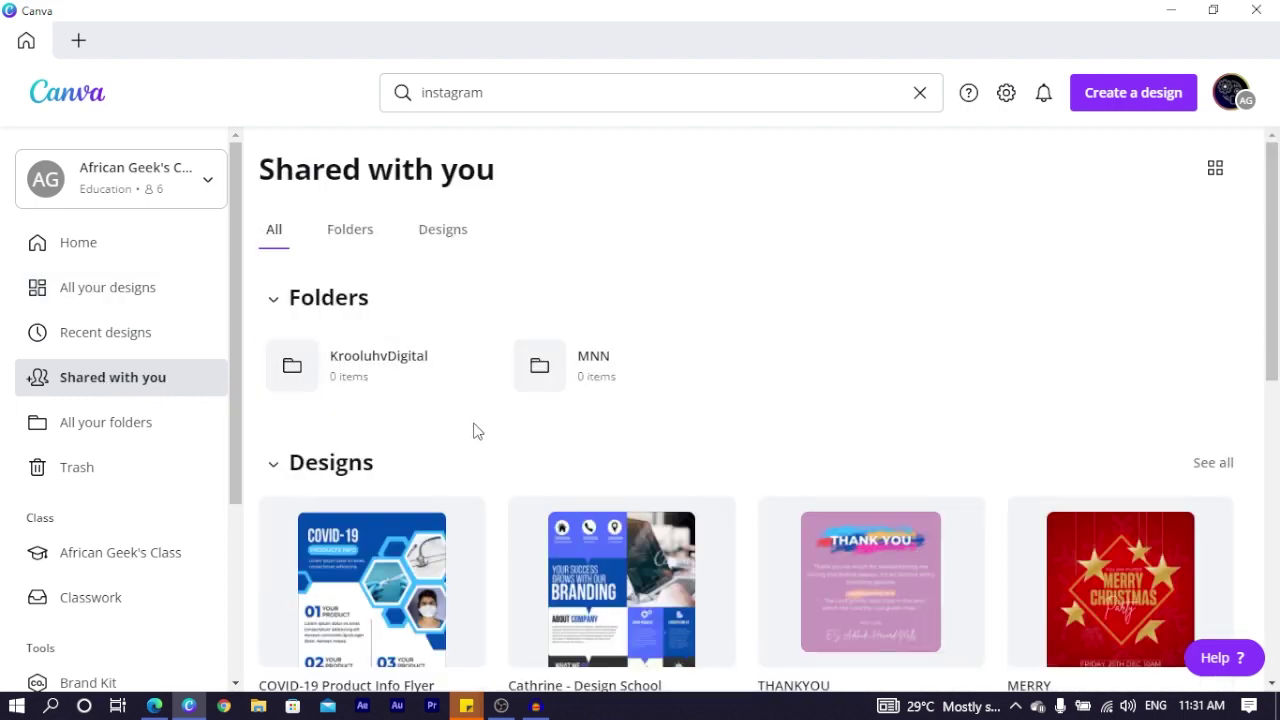
{"action": "scroll", "coordinate": [509, 434], "scroll_direction": "down", "scroll_amount": 5}
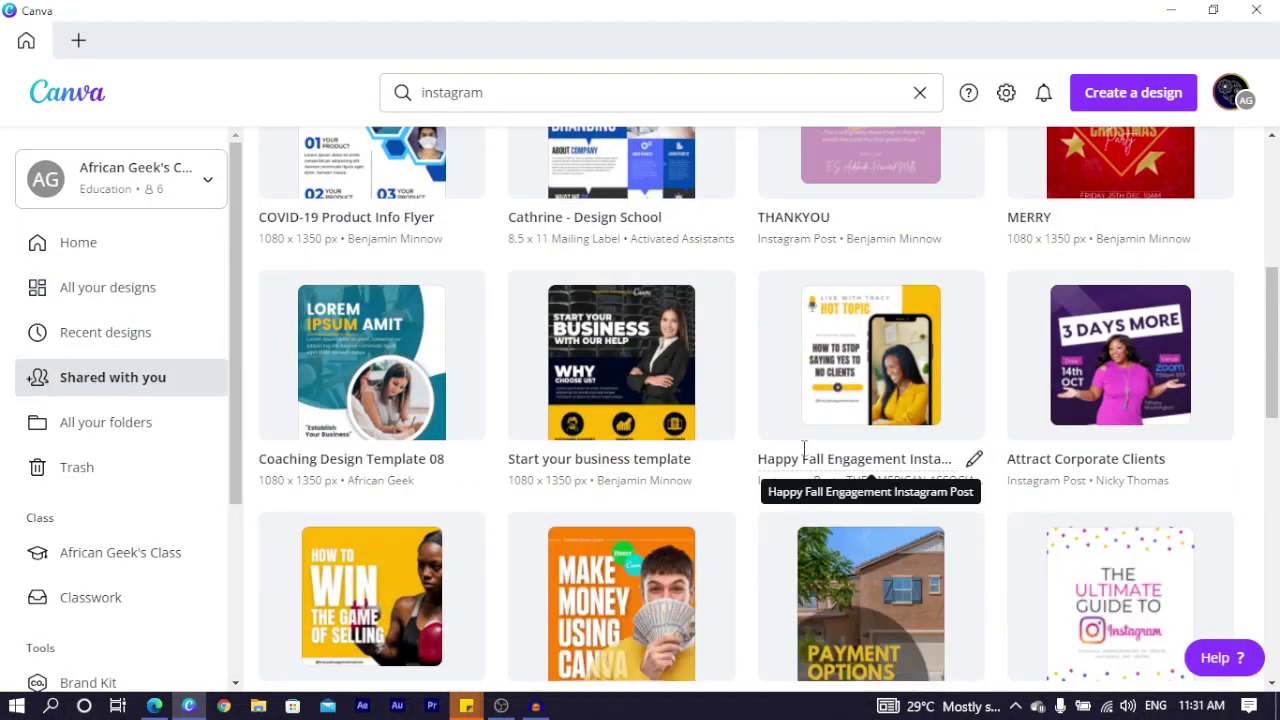
{"action": "scroll", "coordinate": [720, 470], "scroll_direction": "down", "scroll_amount": 3}
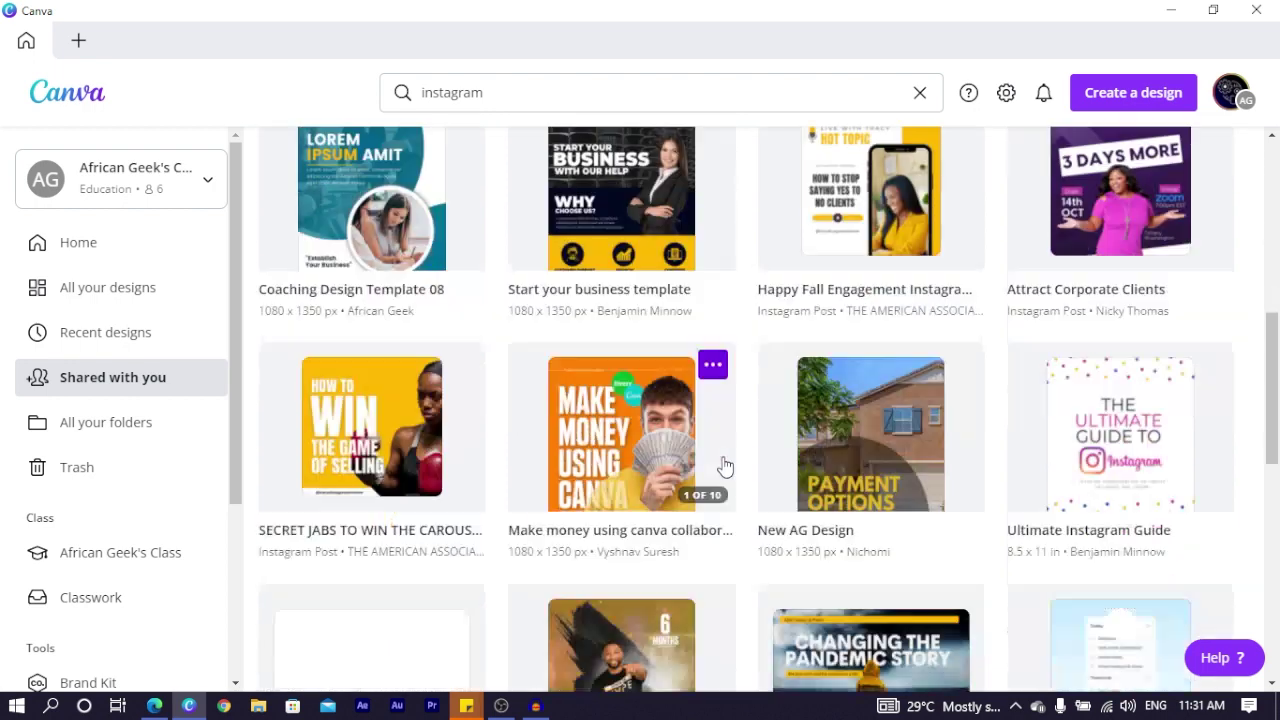
{"action": "scroll", "coordinate": [450, 380], "scroll_direction": "up", "scroll_amount": 3}
{"action": "scroll", "coordinate": [437, 385], "scroll_direction": "up", "scroll_amount": 5}
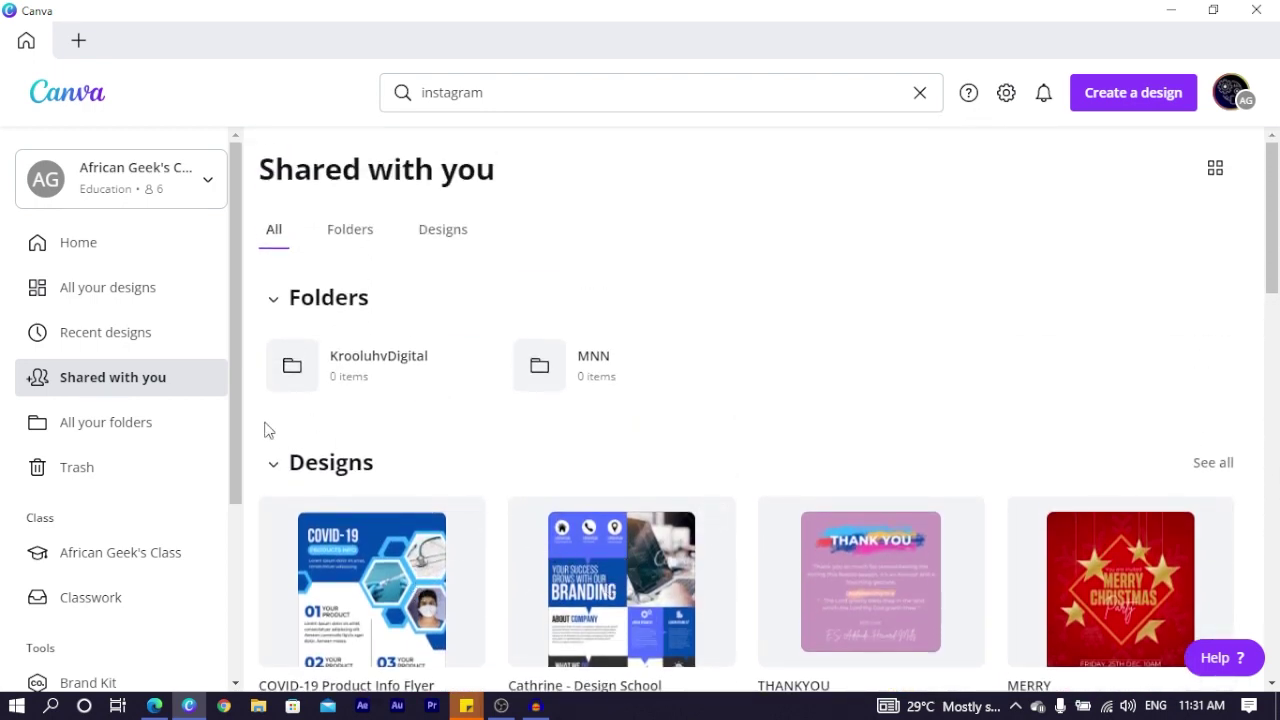
- Open the list of all folders and look through the existing design folders
{"action": "left_click", "coordinate": [162, 427]}
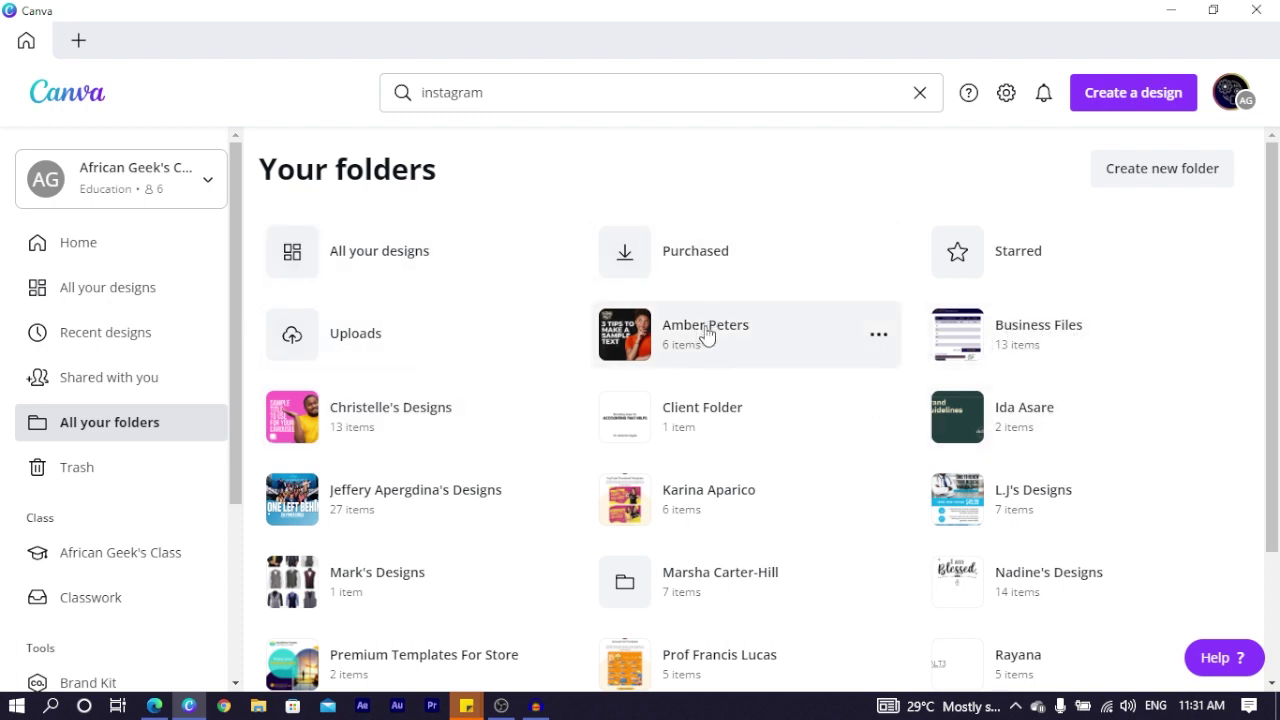
{"action": "scroll", "coordinate": [679, 467], "scroll_direction": "down", "scroll_amount": 1}
{"action": "scroll", "coordinate": [679, 467], "scroll_direction": "down", "scroll_amount": 3}
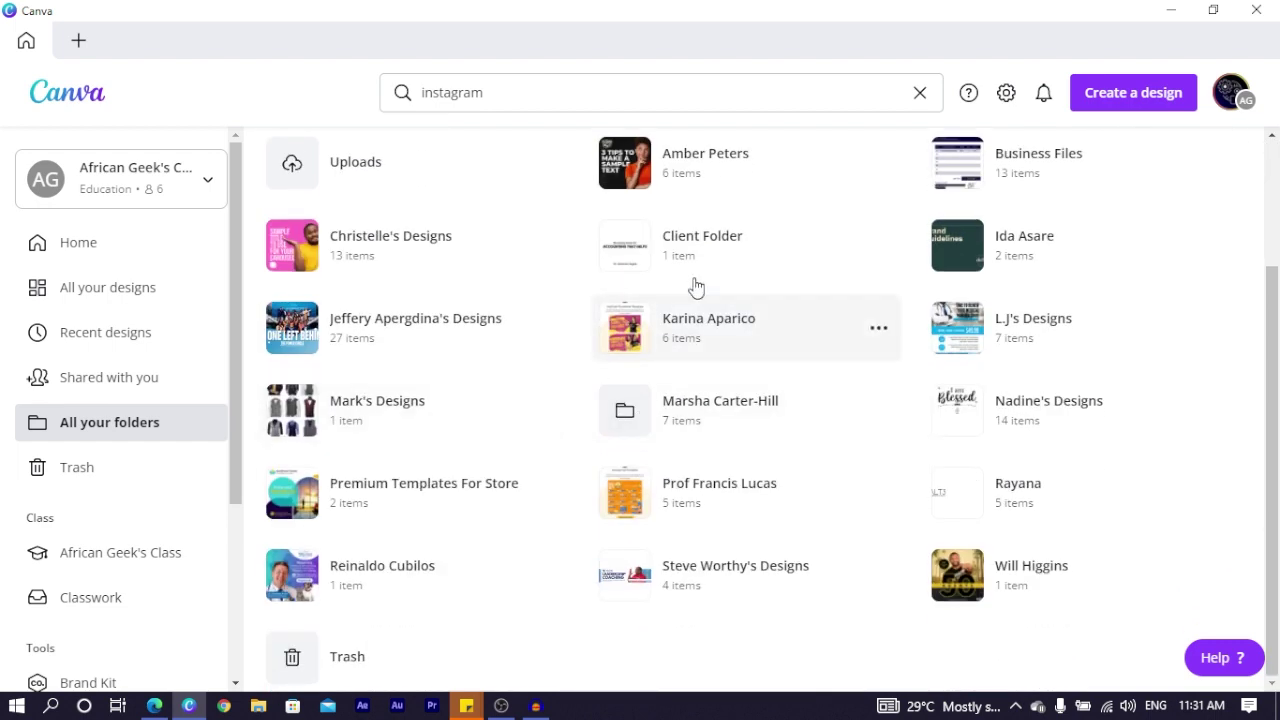
{"action": "scroll", "coordinate": [350, 438], "scroll_direction": "up", "scroll_amount": 4}
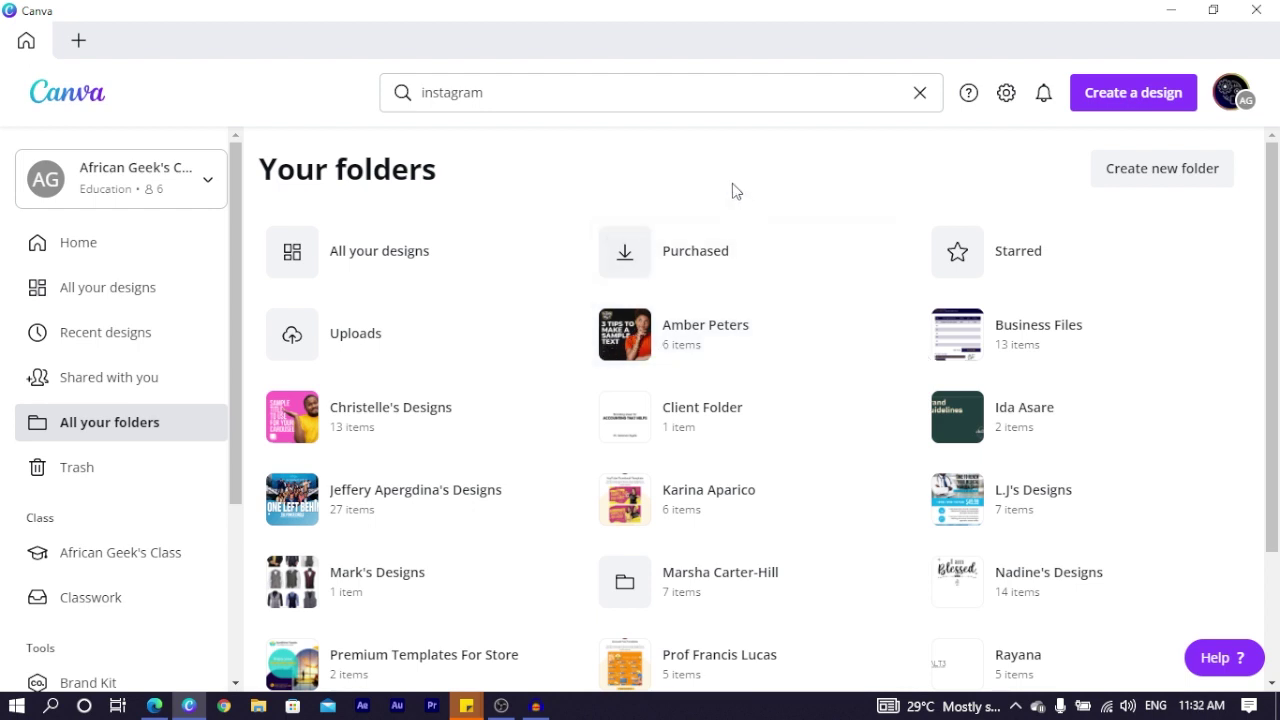
- Open the trash and look through the deleted designs
{"action": "left_click", "coordinate": [64, 476]}
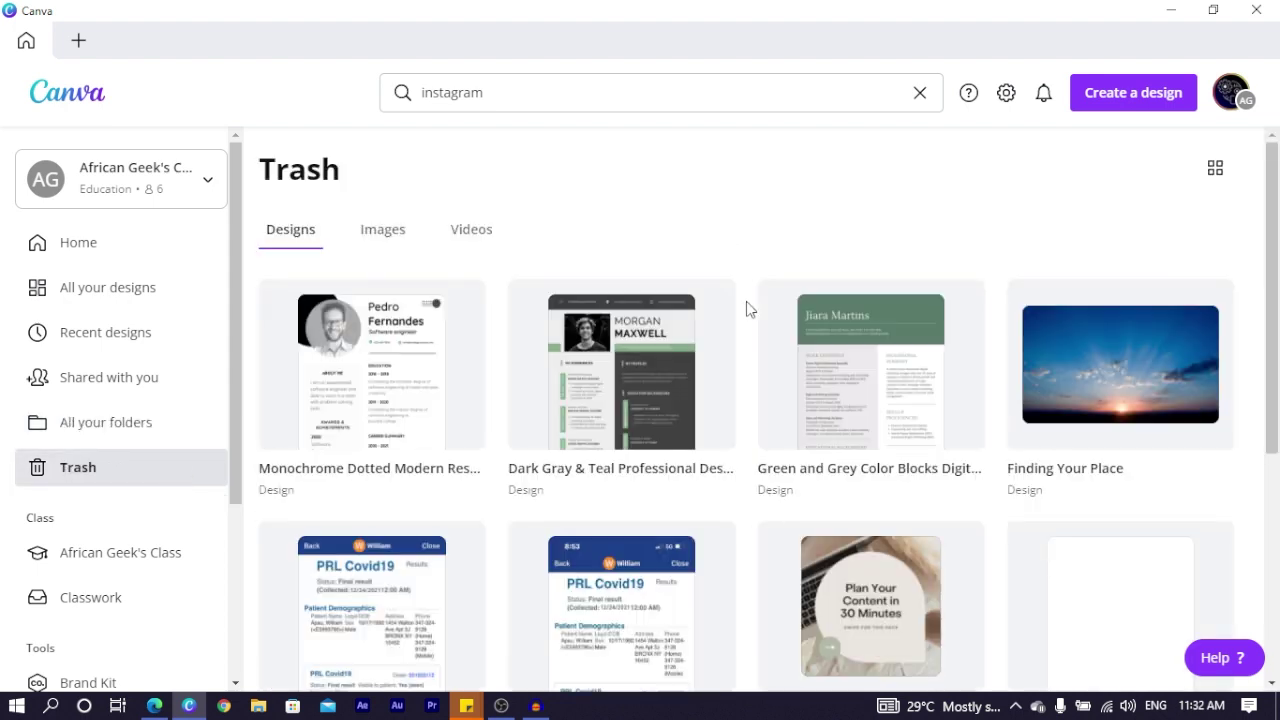
{"action": "scroll", "coordinate": [780, 264], "scroll_direction": "down", "scroll_amount": 3}
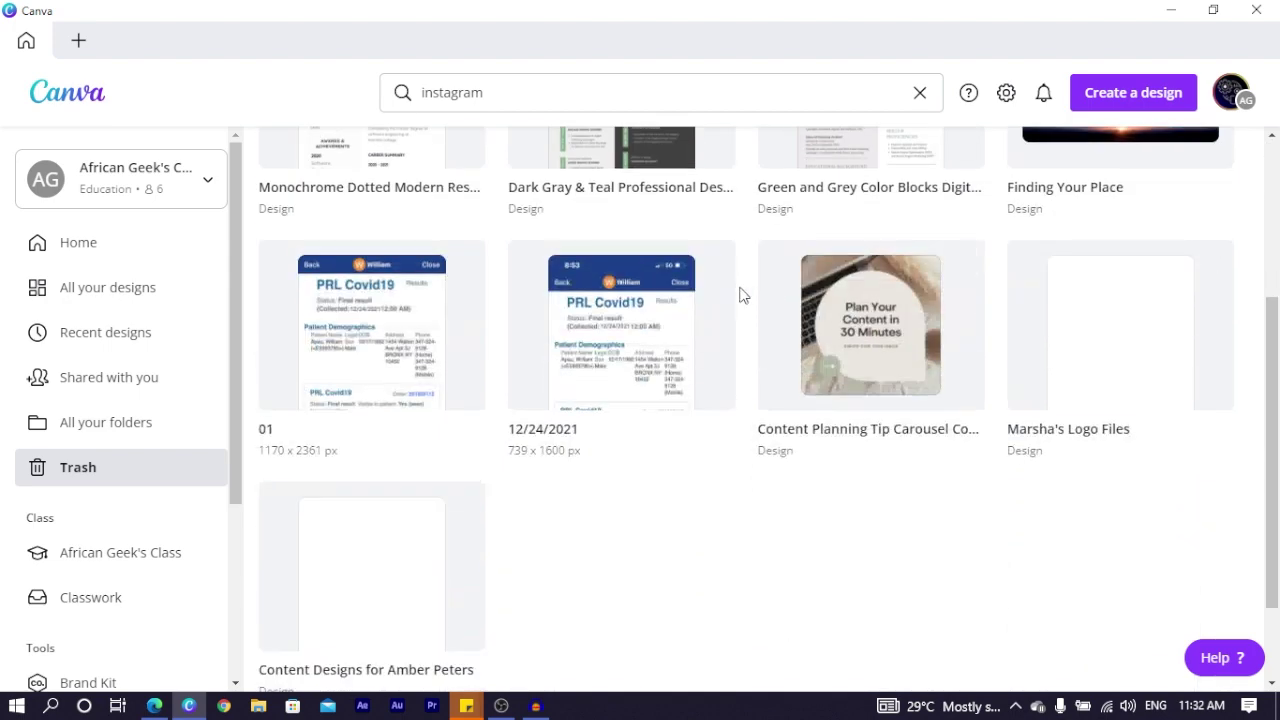
- View the restore and permanent deletion options for the Monochrome Dotted Modern Resume in the trash
{"action": "scroll", "coordinate": [778, 527], "scroll_direction": "up", "scroll_amount": 1}
{"action": "scroll", "coordinate": [778, 527], "scroll_direction": "up", "scroll_amount": 3}
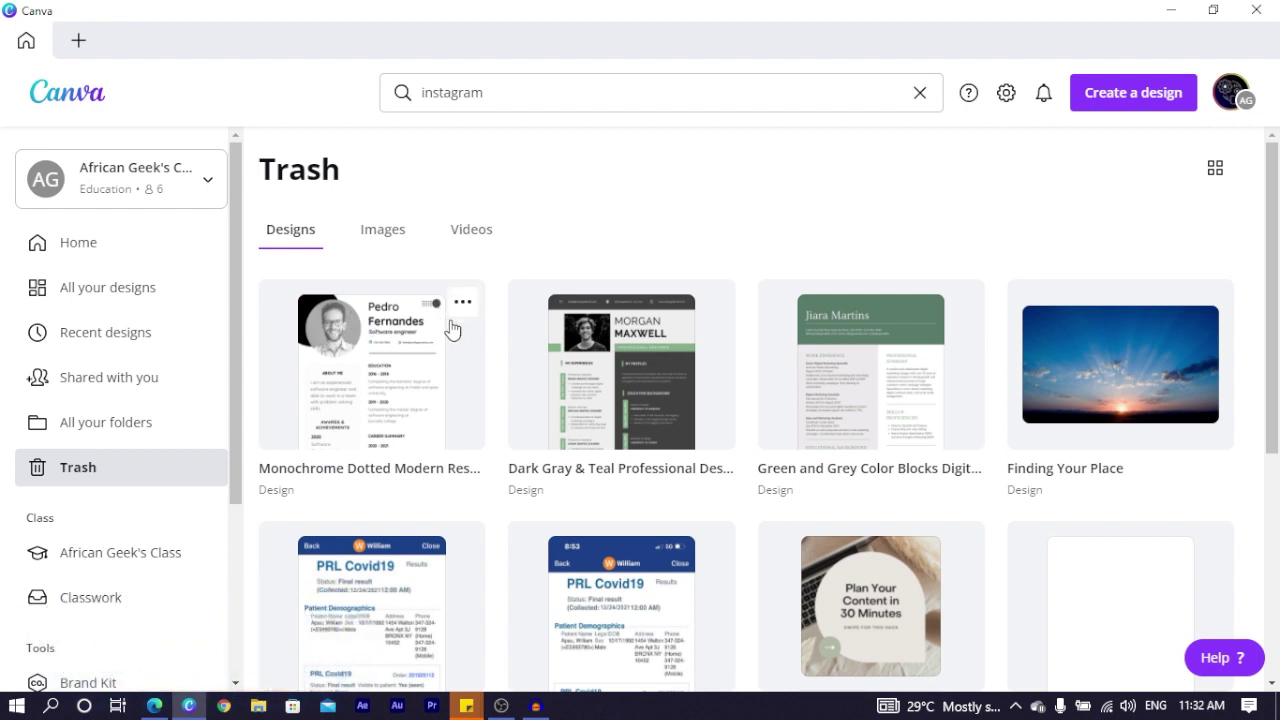
{"action": "left_click", "coordinate": [462, 302]}
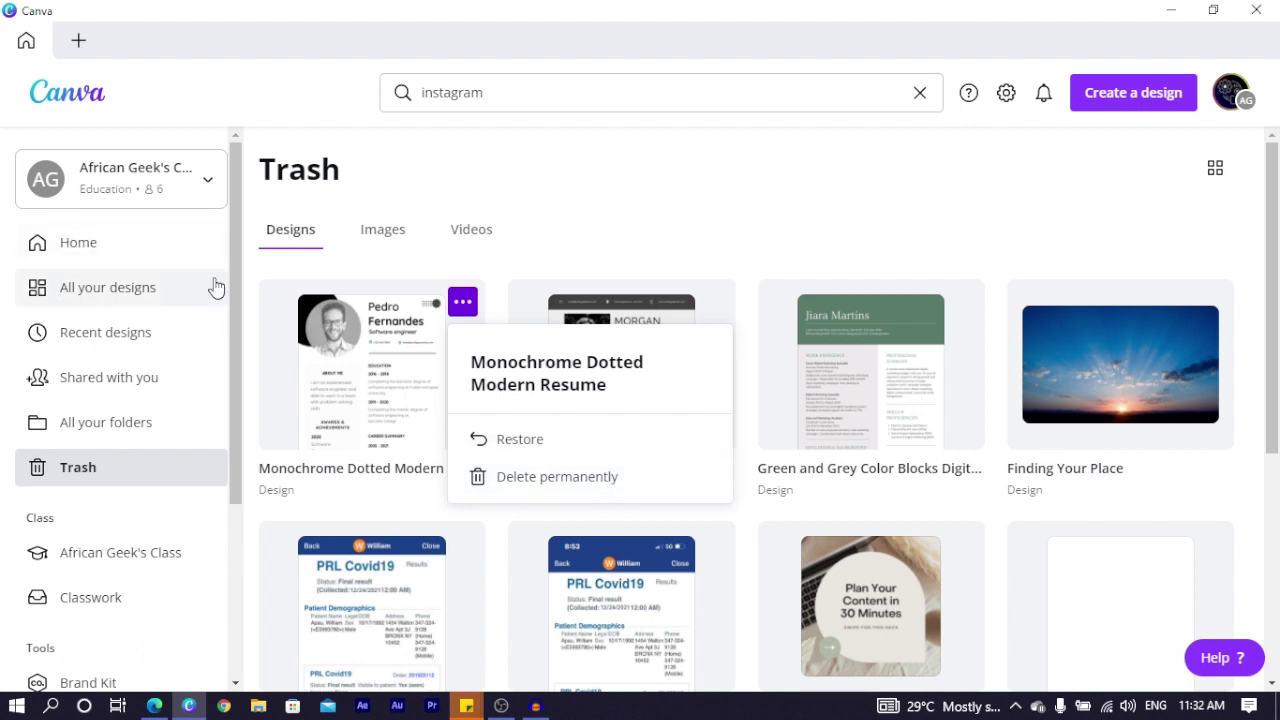
{"action": "left_click", "coordinate": [531, 197]}
- Look over the class, tools and starred sections and open the overview of all brand kits
{"action": "scroll", "coordinate": [170, 491], "scroll_direction": "down", "scroll_amount": 1}
{"action": "scroll", "coordinate": [166, 491], "scroll_direction": "down", "scroll_amount": 1}
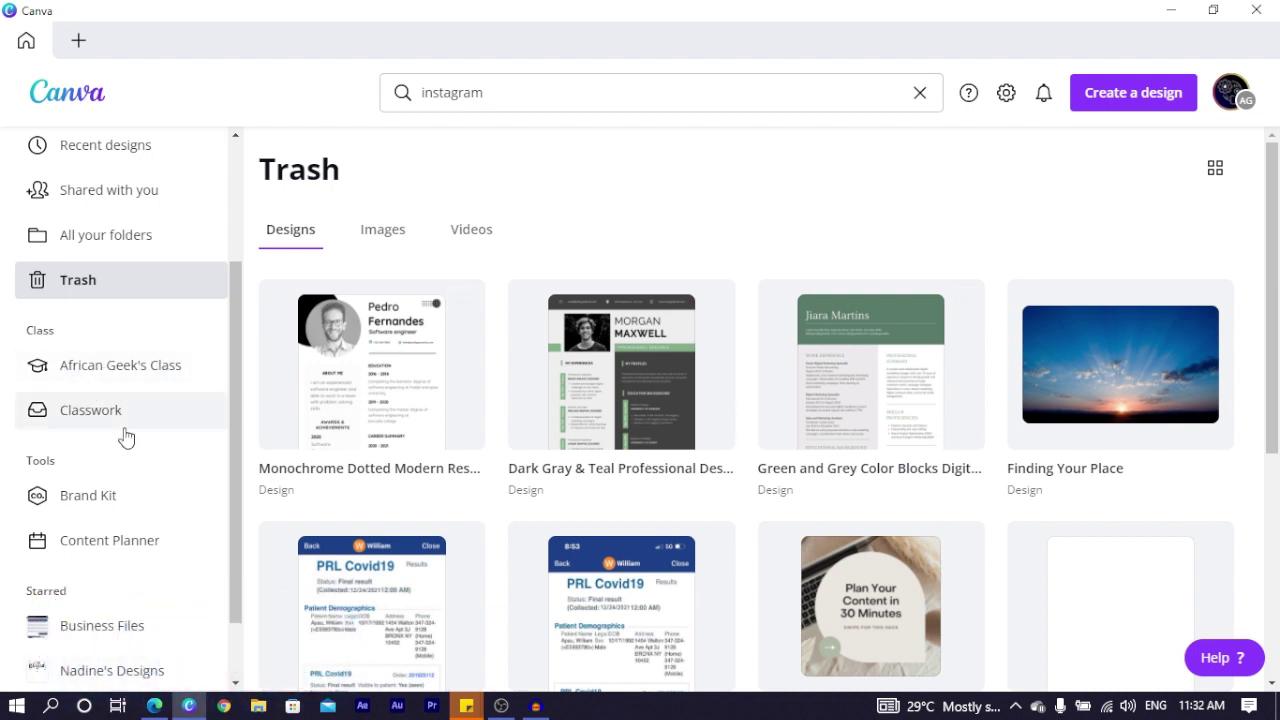
{"action": "mouse_move", "coordinate": [377, 327]}
{"action": "scroll", "coordinate": [92, 457], "scroll_direction": "down", "scroll_amount": 1}
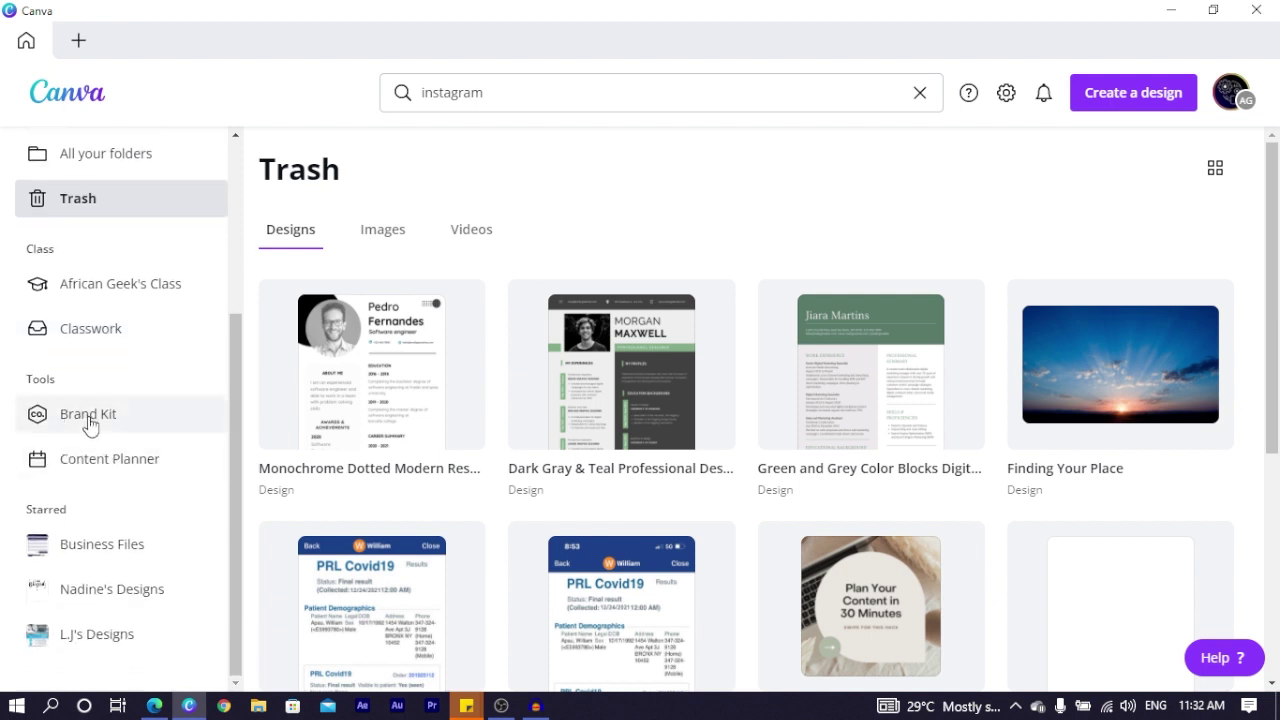
{"action": "left_click", "coordinate": [88, 422]}
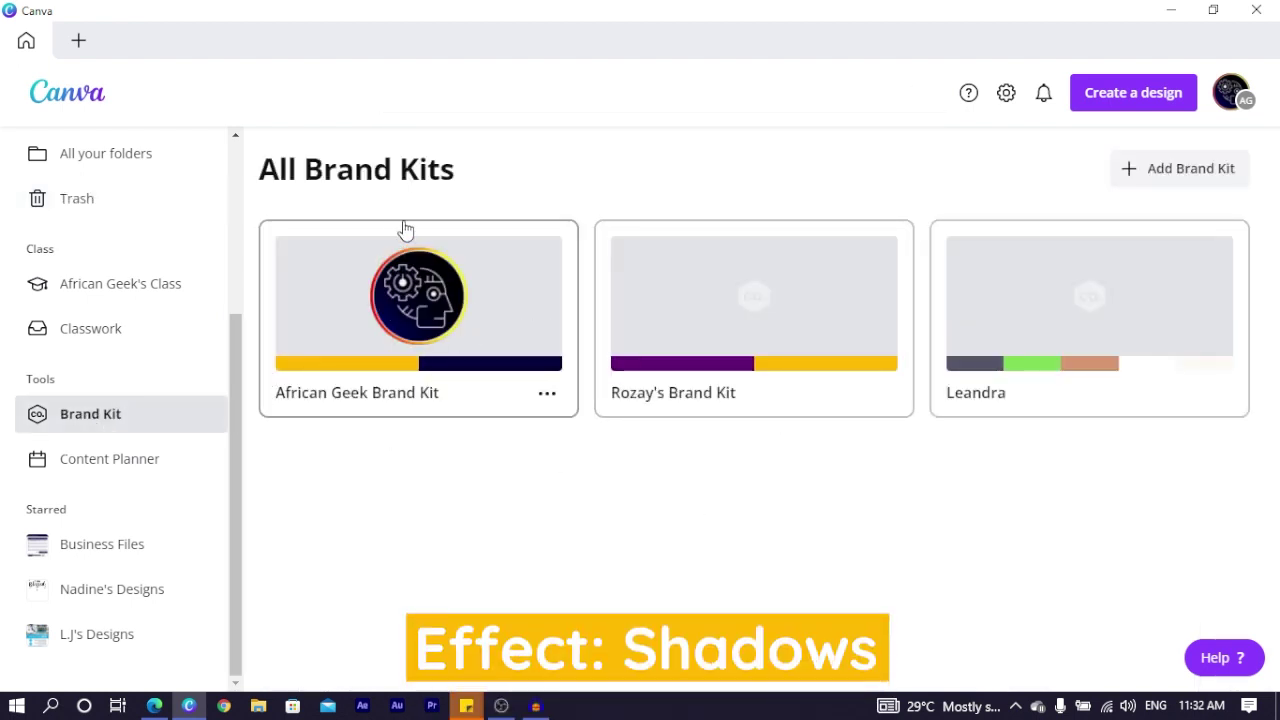
- Open the African Geek Brand Kit and look through its logos, colors and fonts
{"action": "left_click", "coordinate": [494, 314]}
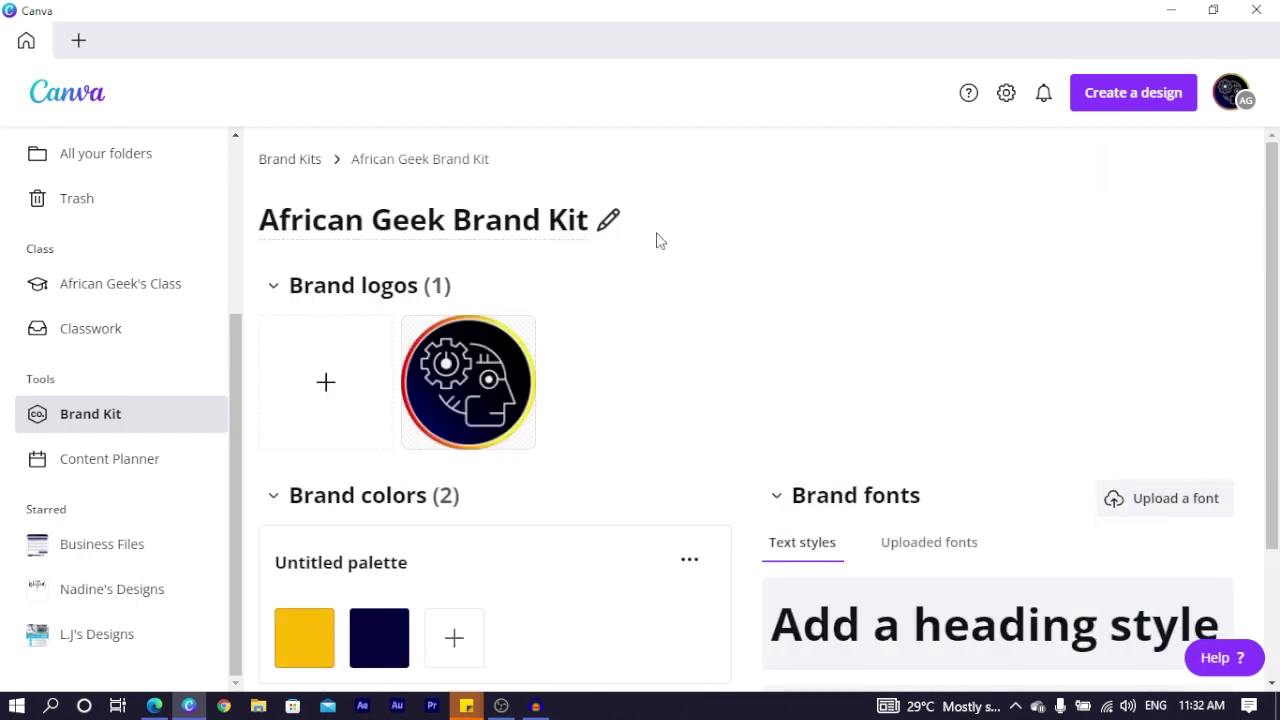
{"action": "scroll", "coordinate": [799, 343], "scroll_direction": "down", "scroll_amount": 1}
{"action": "scroll", "coordinate": [920, 404], "scroll_direction": "down", "scroll_amount": 1}
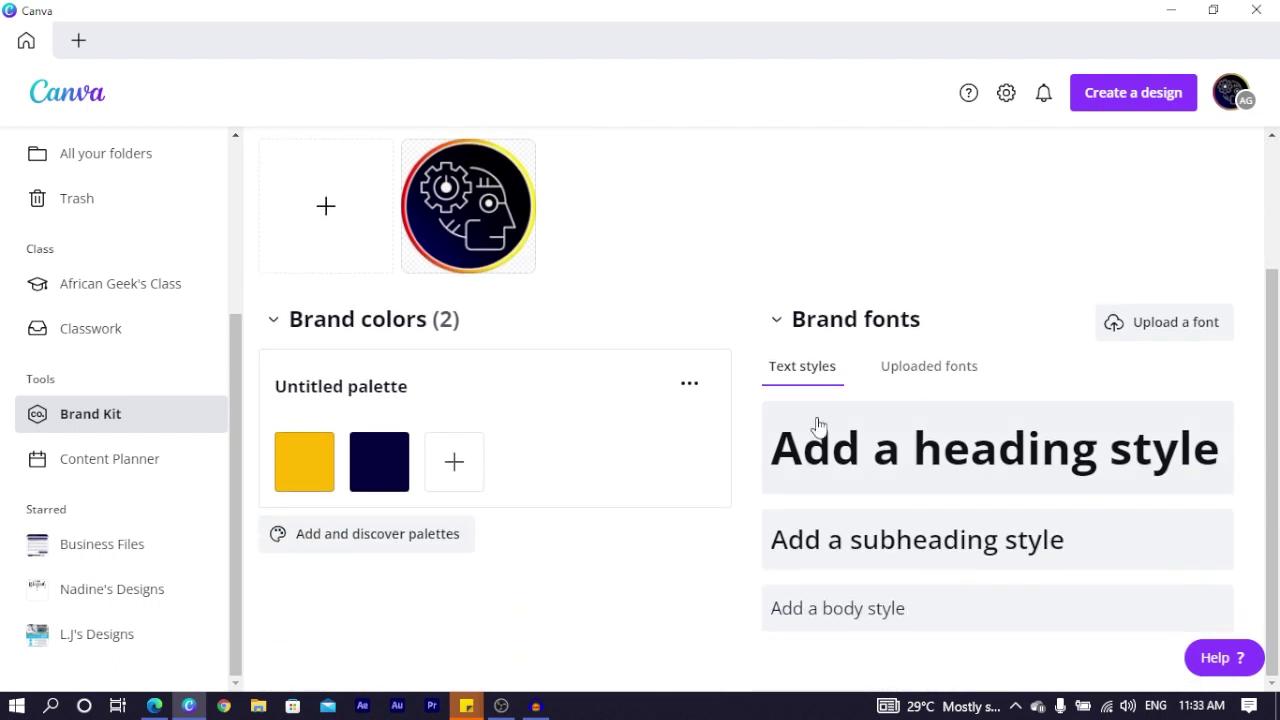
{"action": "scroll", "coordinate": [772, 432], "scroll_direction": "up", "scroll_amount": 1}
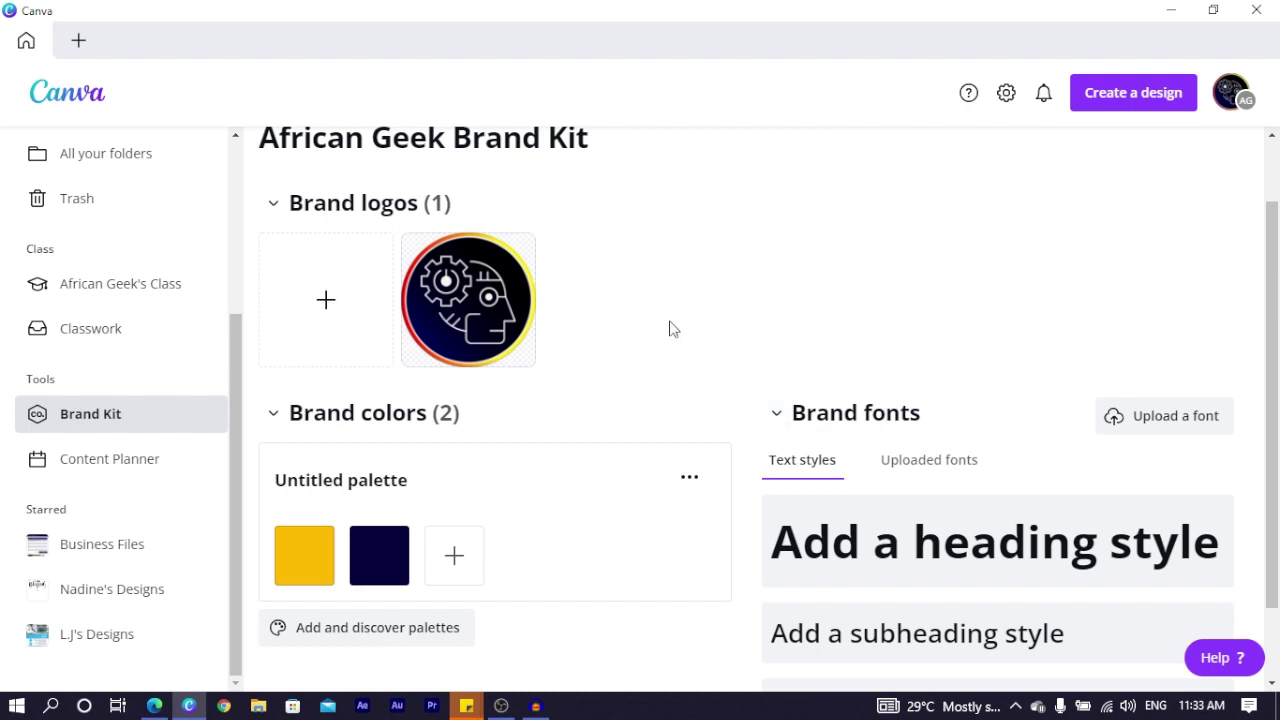
{"action": "mouse_move", "coordinate": [469, 307]}
{"action": "mouse_move", "coordinate": [450, 331]}
- Open the Content Planner and look through the January 2022 calendar
{"action": "left_click", "coordinate": [95, 470]}
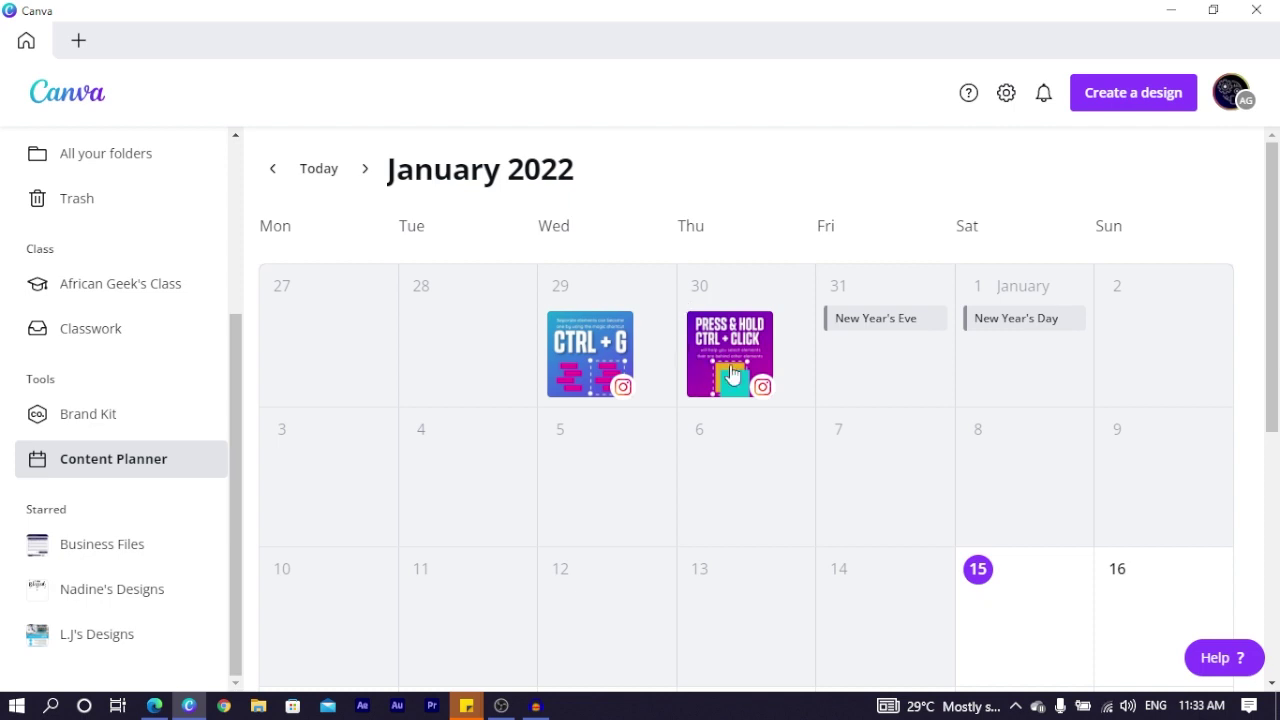
{"action": "scroll", "coordinate": [564, 491], "scroll_direction": "down", "scroll_amount": 3}
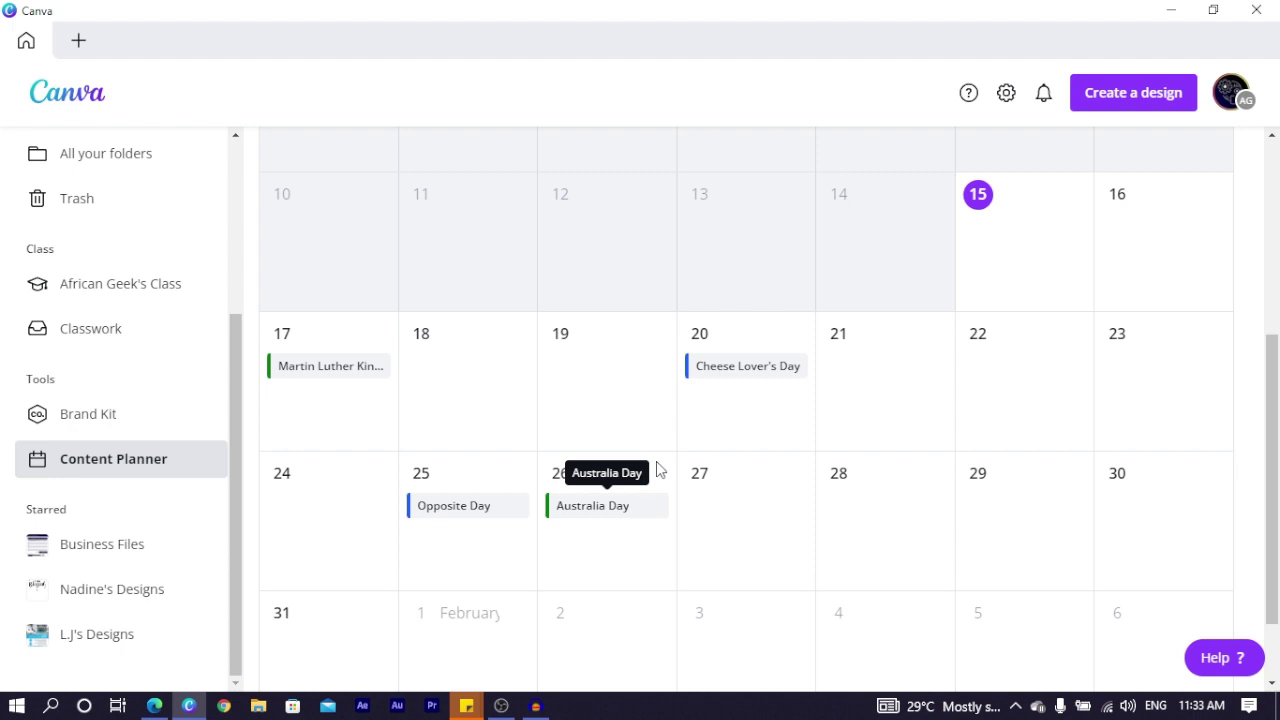
{"action": "scroll", "coordinate": [800, 410], "scroll_direction": "up", "scroll_amount": 3}
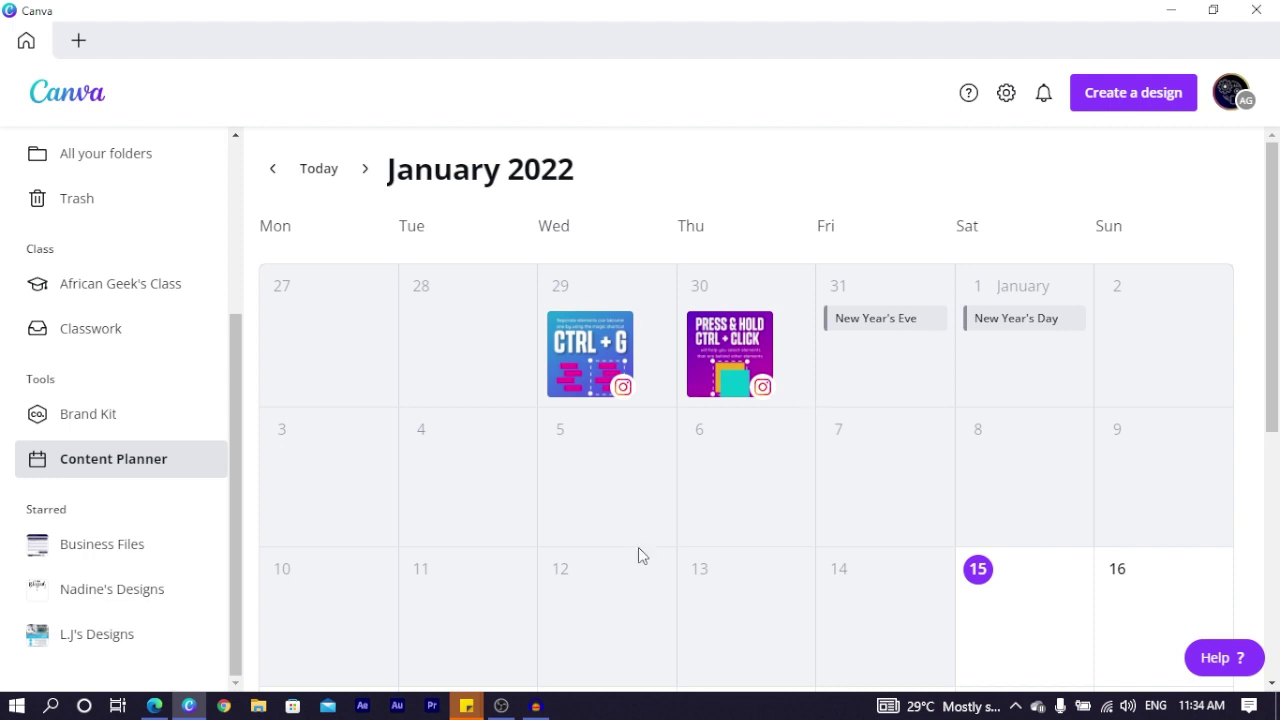
{"action": "scroll", "coordinate": [640, 400], "scroll_direction": "down", "scroll_amount": 1}
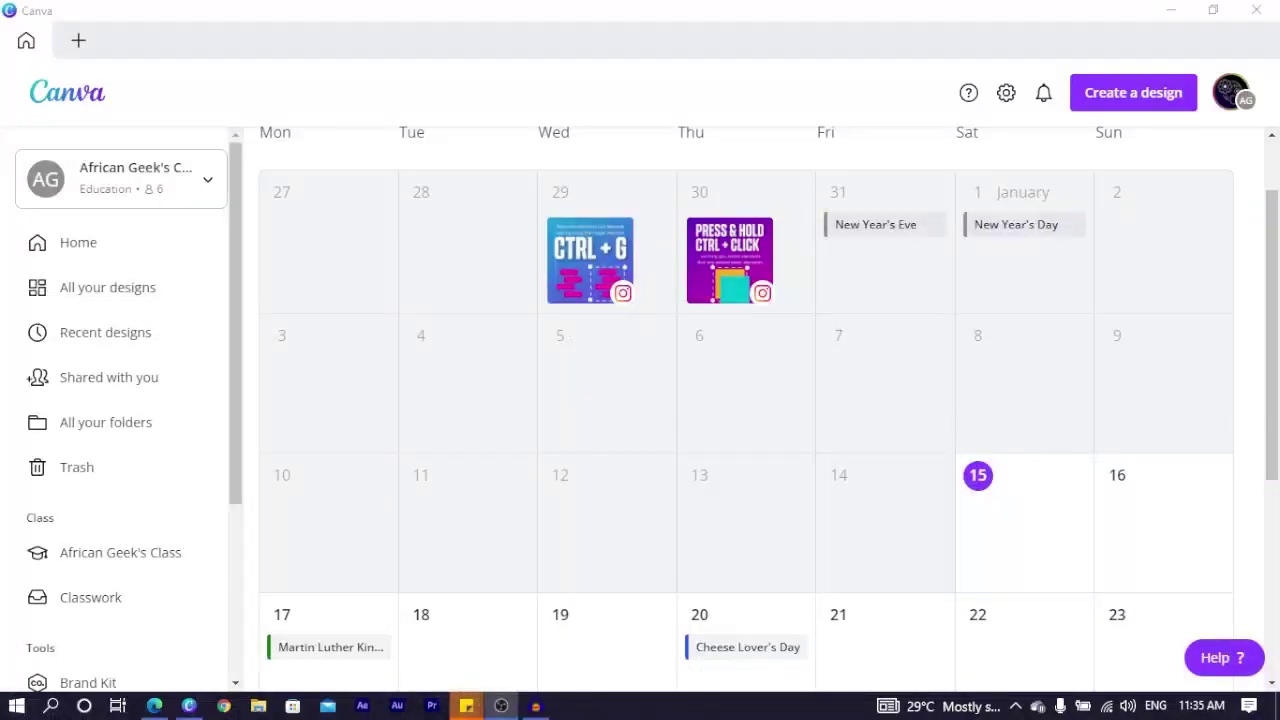
- Look through the suggested design types and create a blank design with the recent custom size 1080 x 1350 px
{"action": "left_click", "coordinate": [1135, 103]}
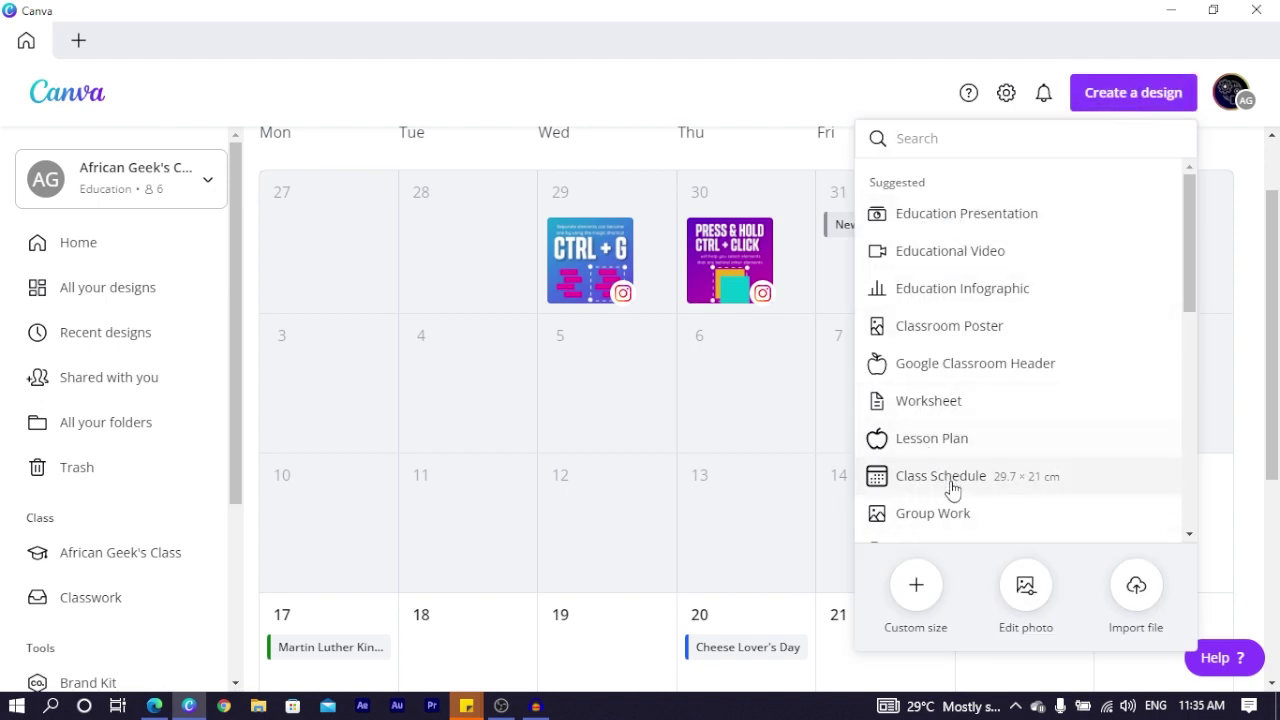
{"action": "scroll", "coordinate": [951, 528], "scroll_direction": "down", "scroll_amount": 3}
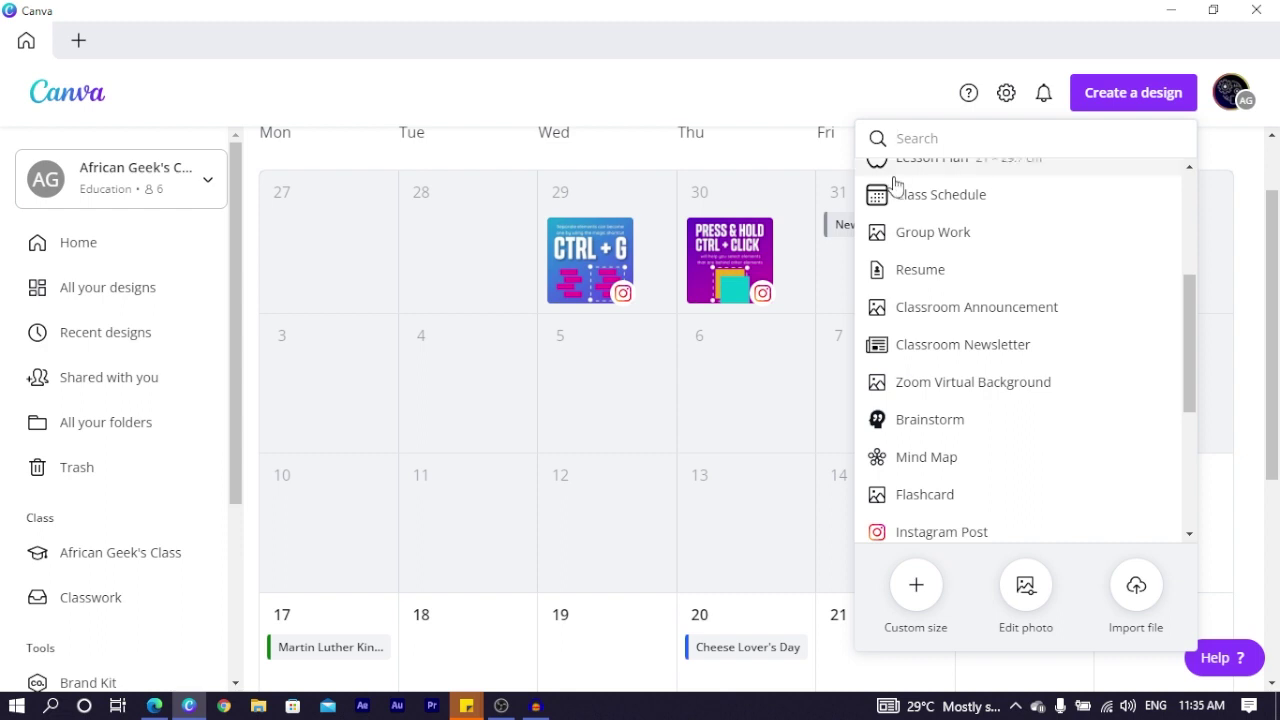
{"action": "left_click", "coordinate": [917, 591]}
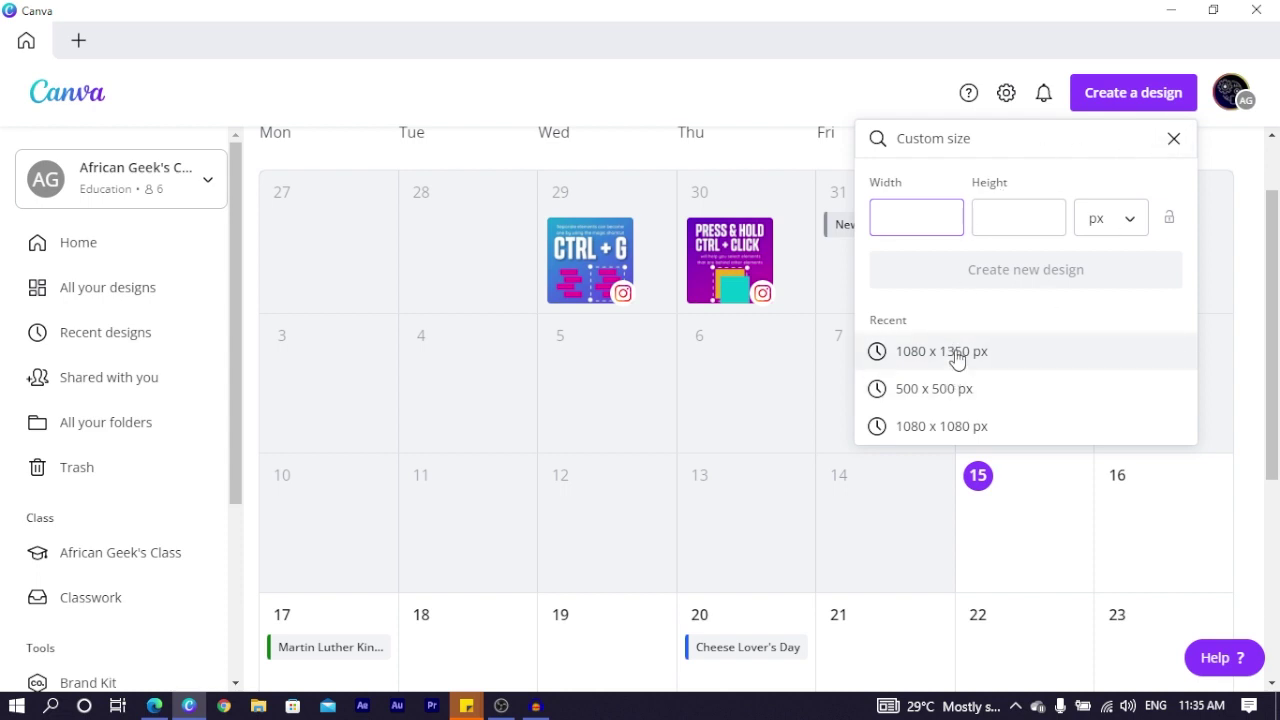
{"action": "left_click", "coordinate": [1172, 138]}
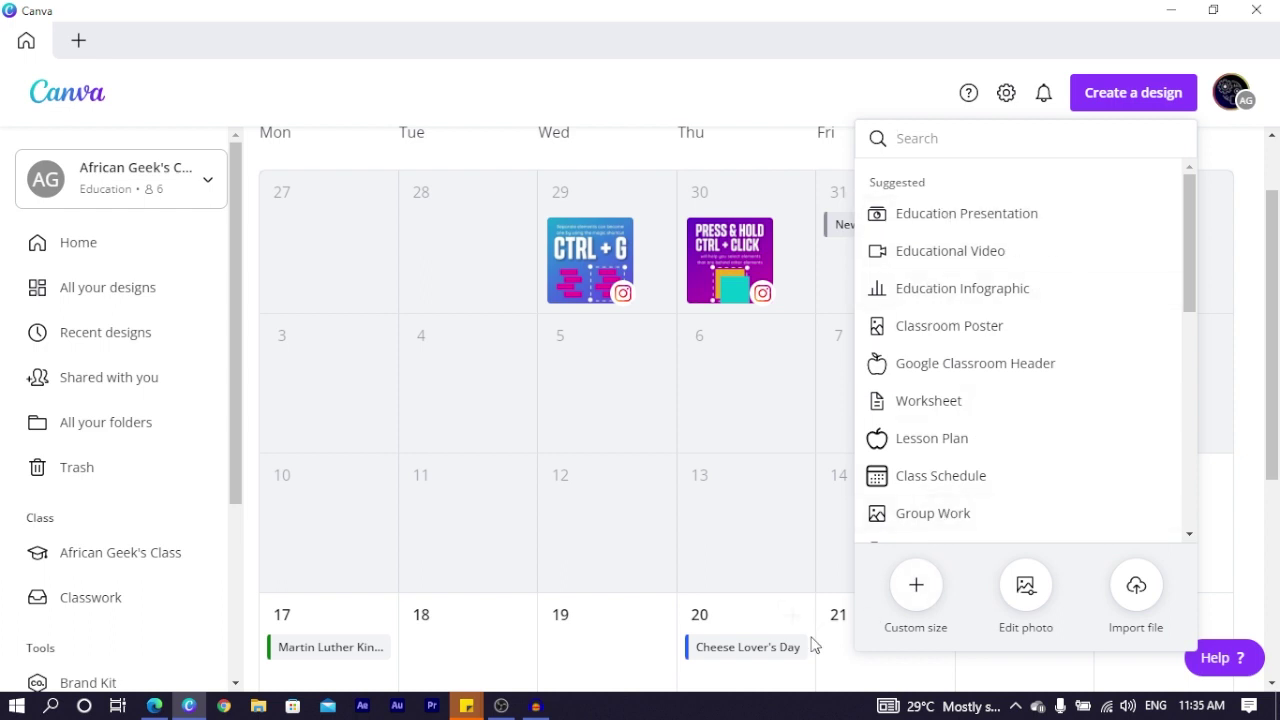
{"action": "left_click", "coordinate": [915, 588]}
{"action": "left_click", "coordinate": [985, 347]}
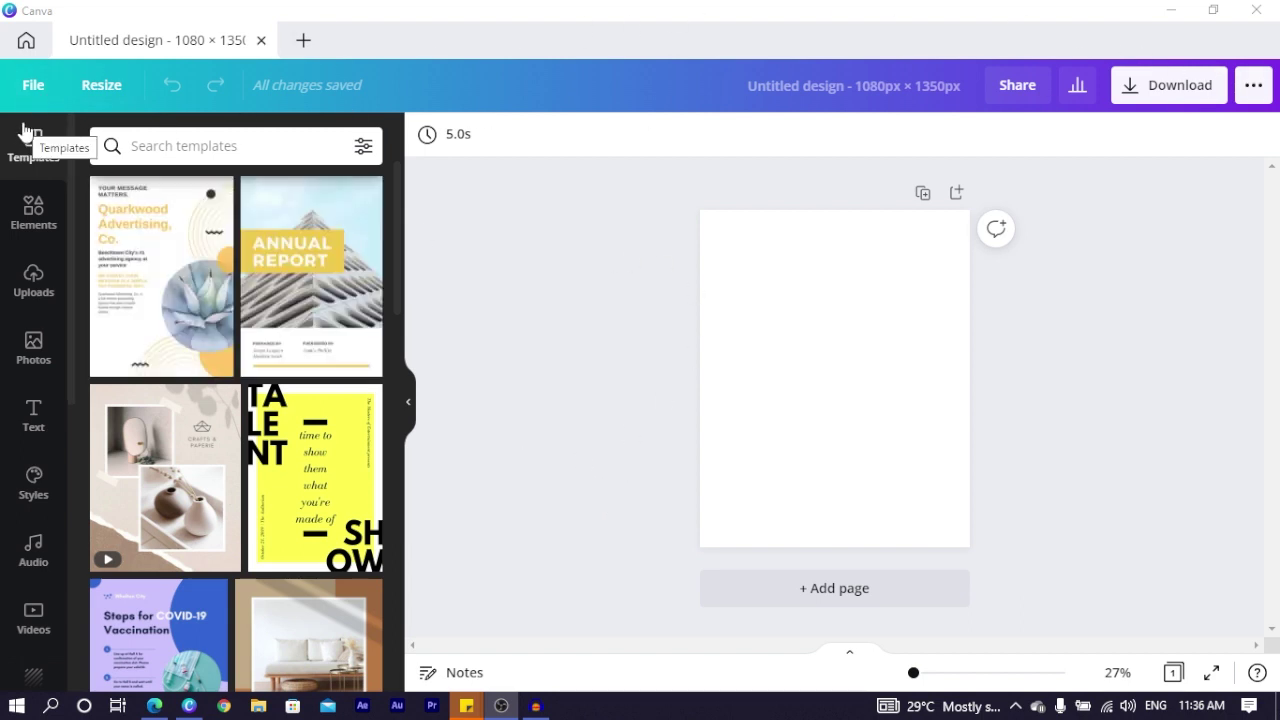
- Rename the untitled design as "My first design"
{"action": "left_click", "coordinate": [32, 86]}
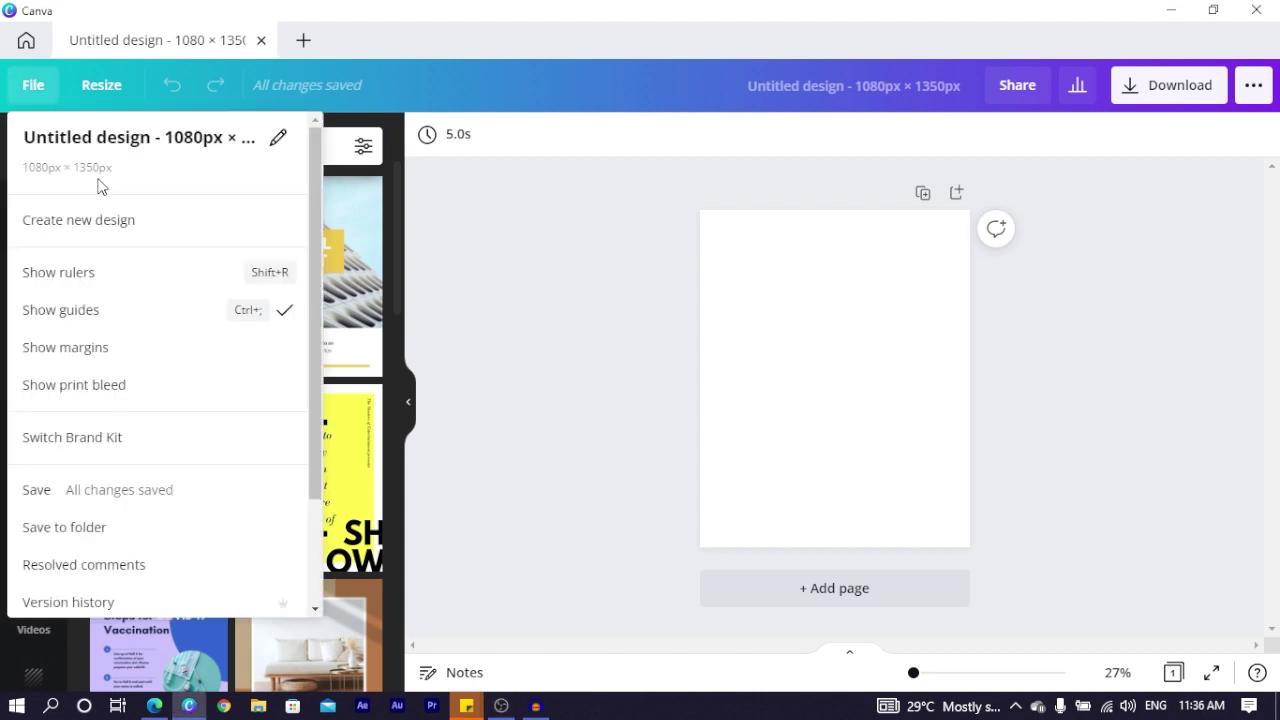
{"action": "left_click", "coordinate": [90, 146]}
{"action": "key", "text": "BackSpace"}
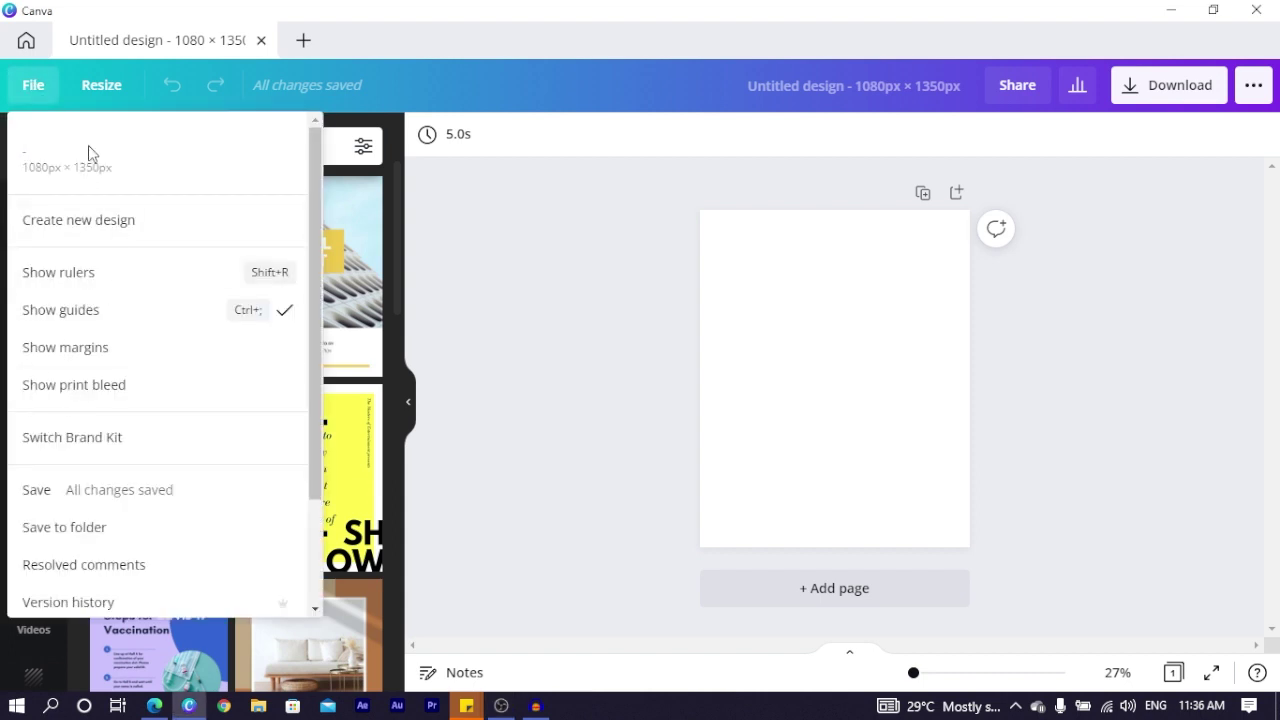
{"action": "type", "text": "My first design"}
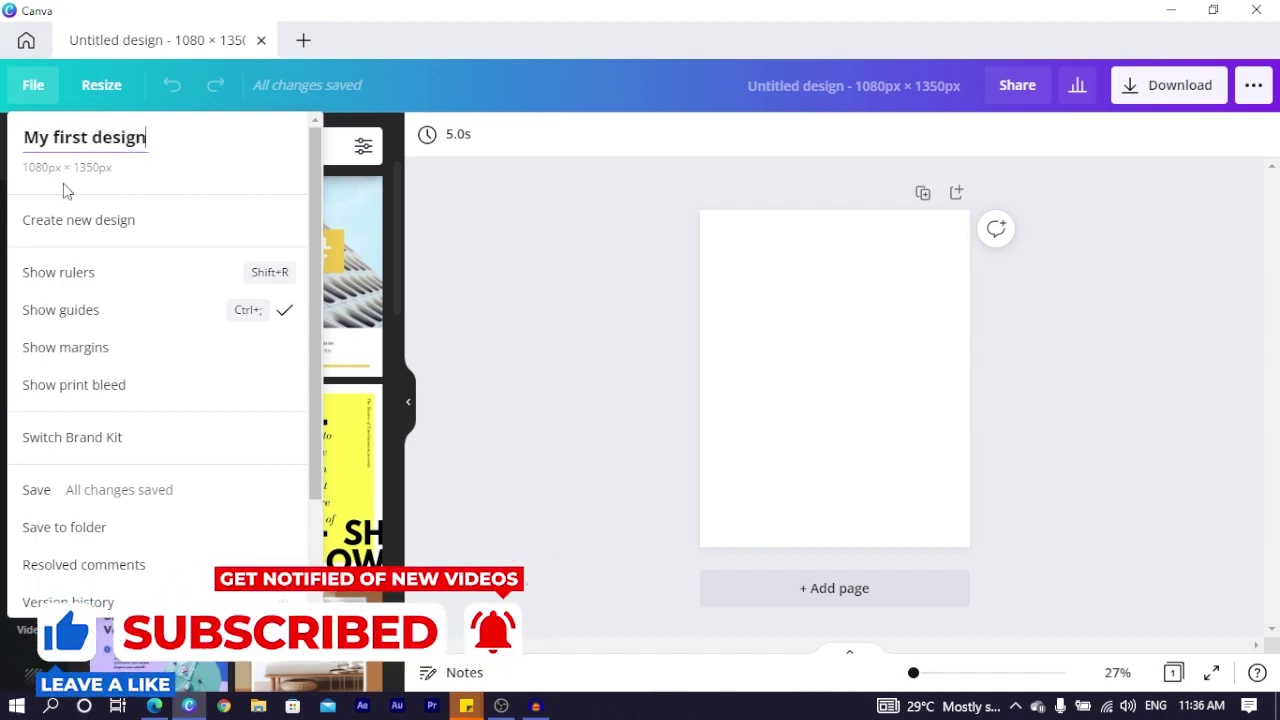
{"action": "key", "text": "Return"}
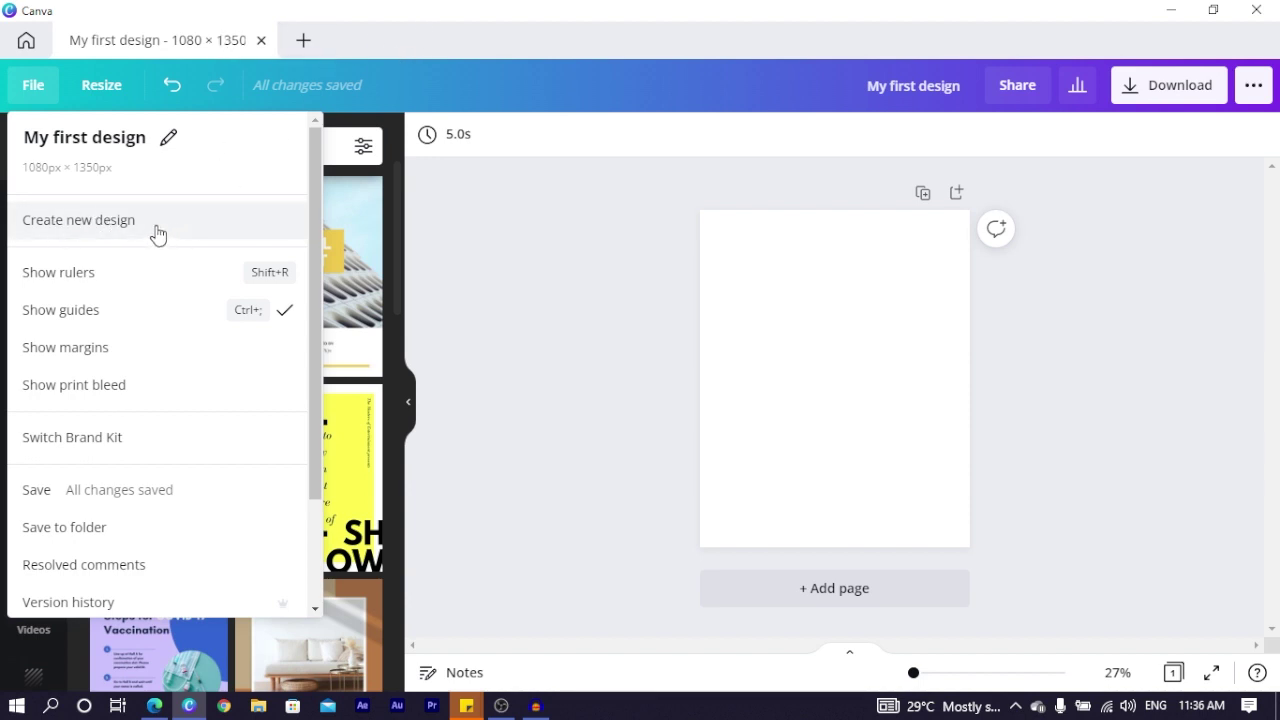
- Turn on the rulers, margins and print bleed for the design
{"action": "scroll", "coordinate": [86, 176], "scroll_direction": "down", "scroll_amount": 1}
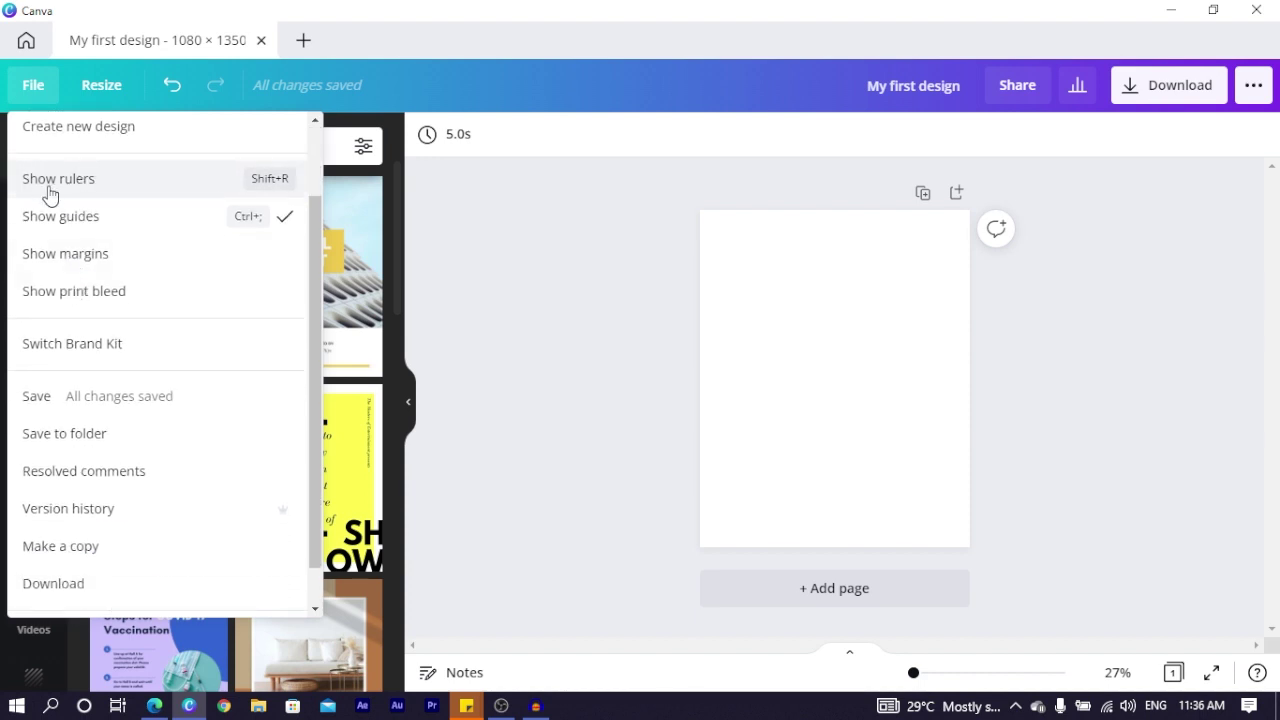
{"action": "left_click", "coordinate": [50, 180]}
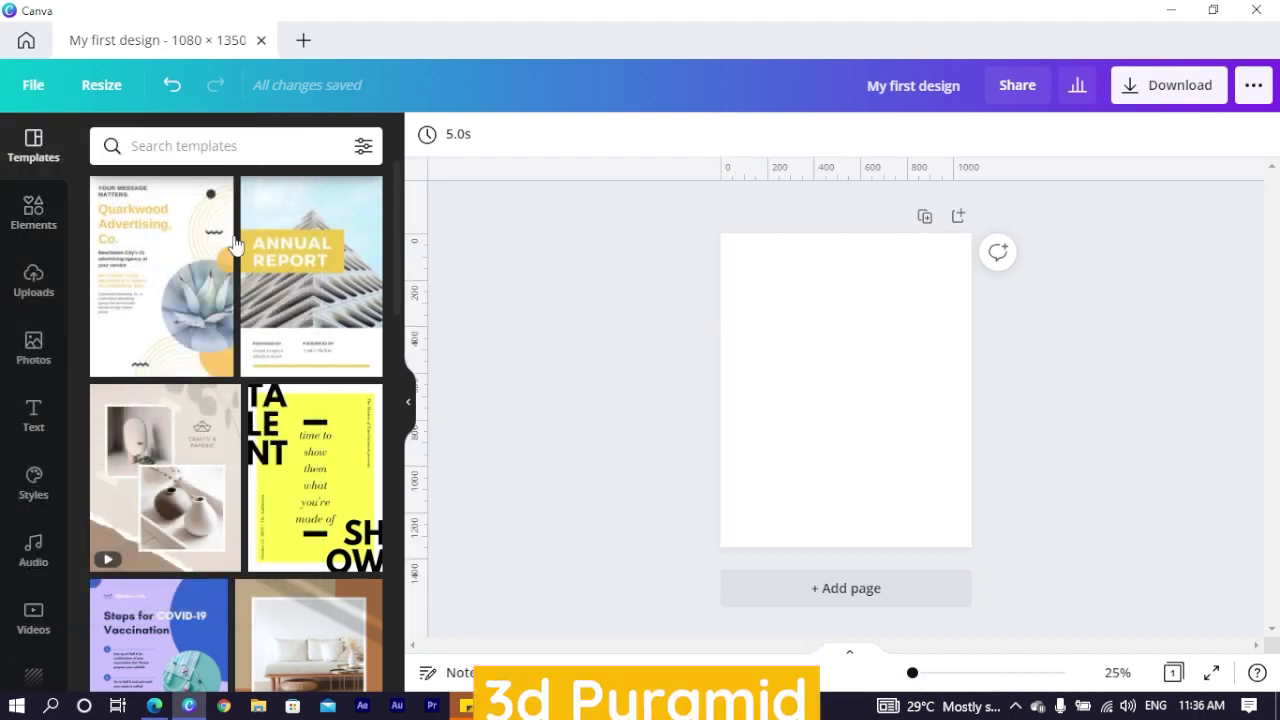
{"action": "left_click", "coordinate": [36, 88]}
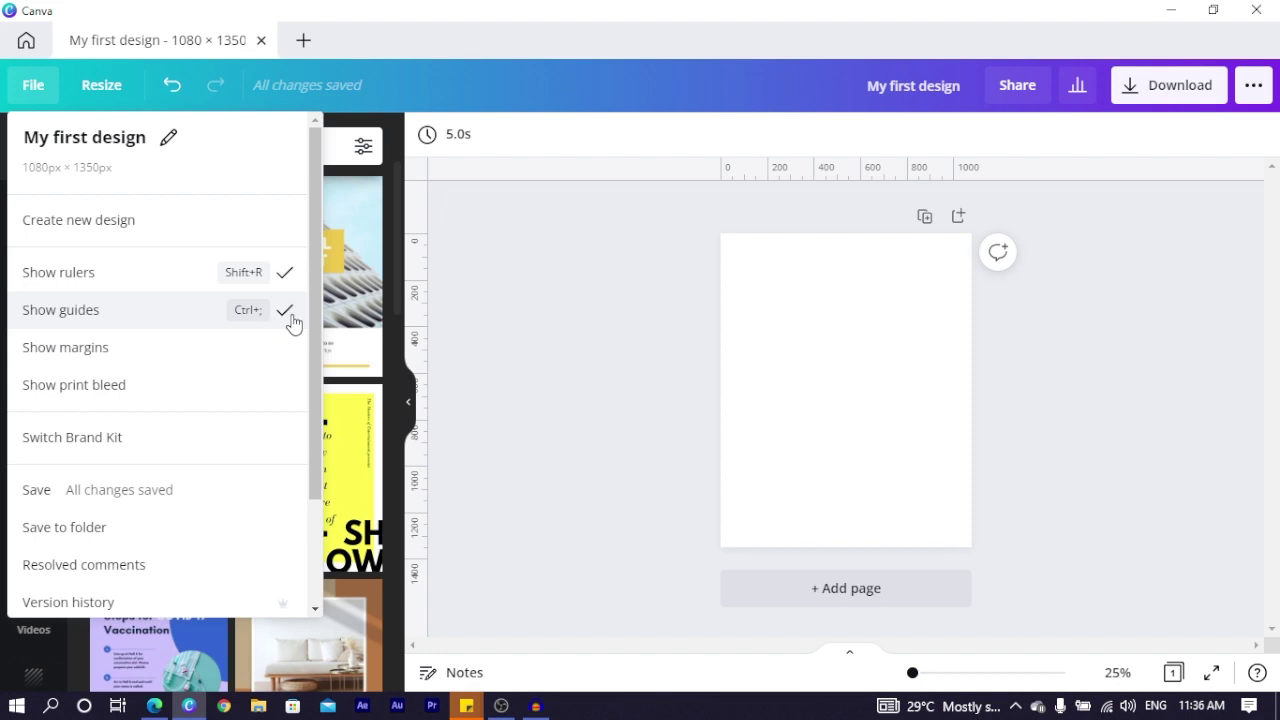
{"action": "left_click", "coordinate": [66, 348]}
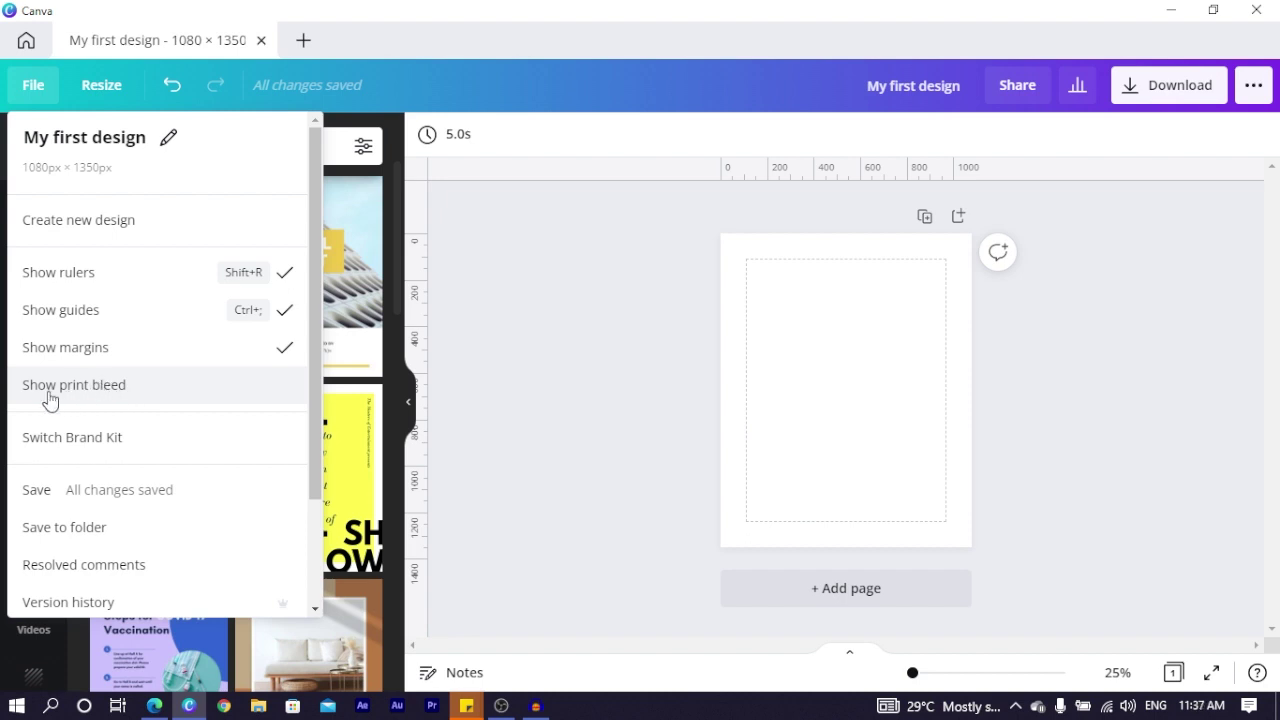
{"action": "left_click", "coordinate": [127, 395]}
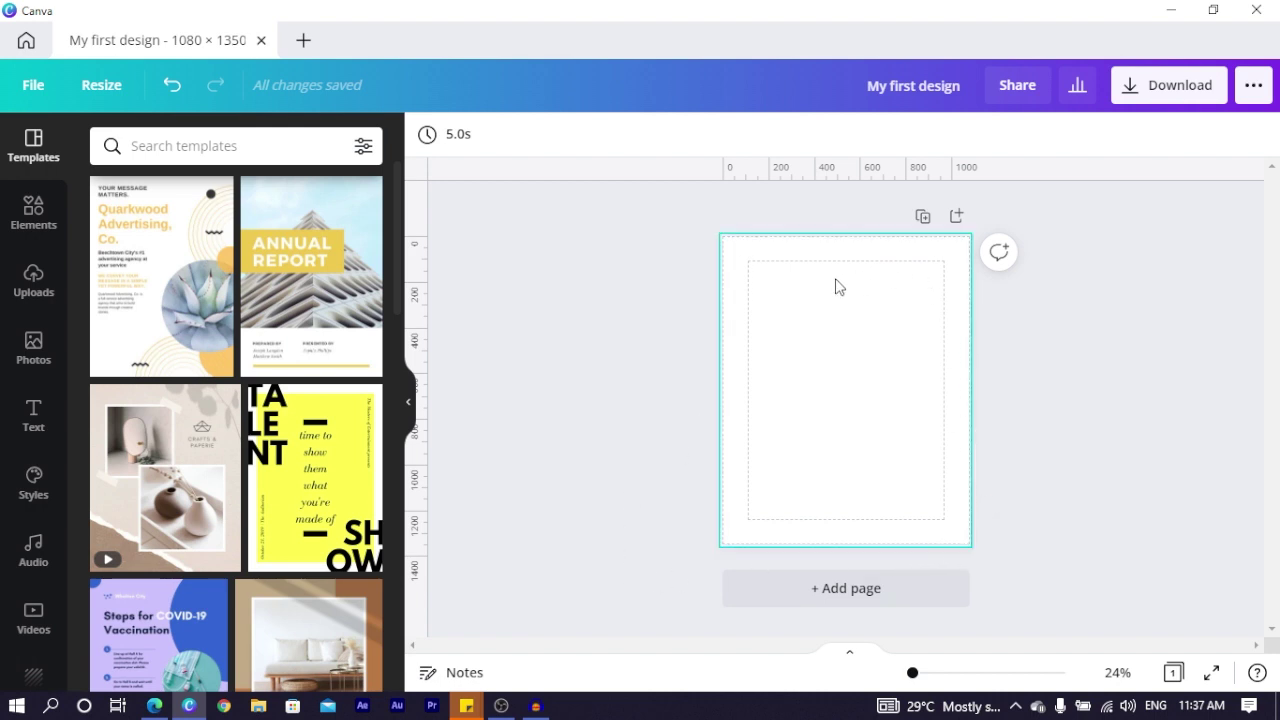
- Look through the remaining file options of the design and leave its version history
{"action": "left_click", "coordinate": [20, 85]}
{"action": "scroll", "coordinate": [140, 470], "scroll_direction": "down", "scroll_amount": 3}
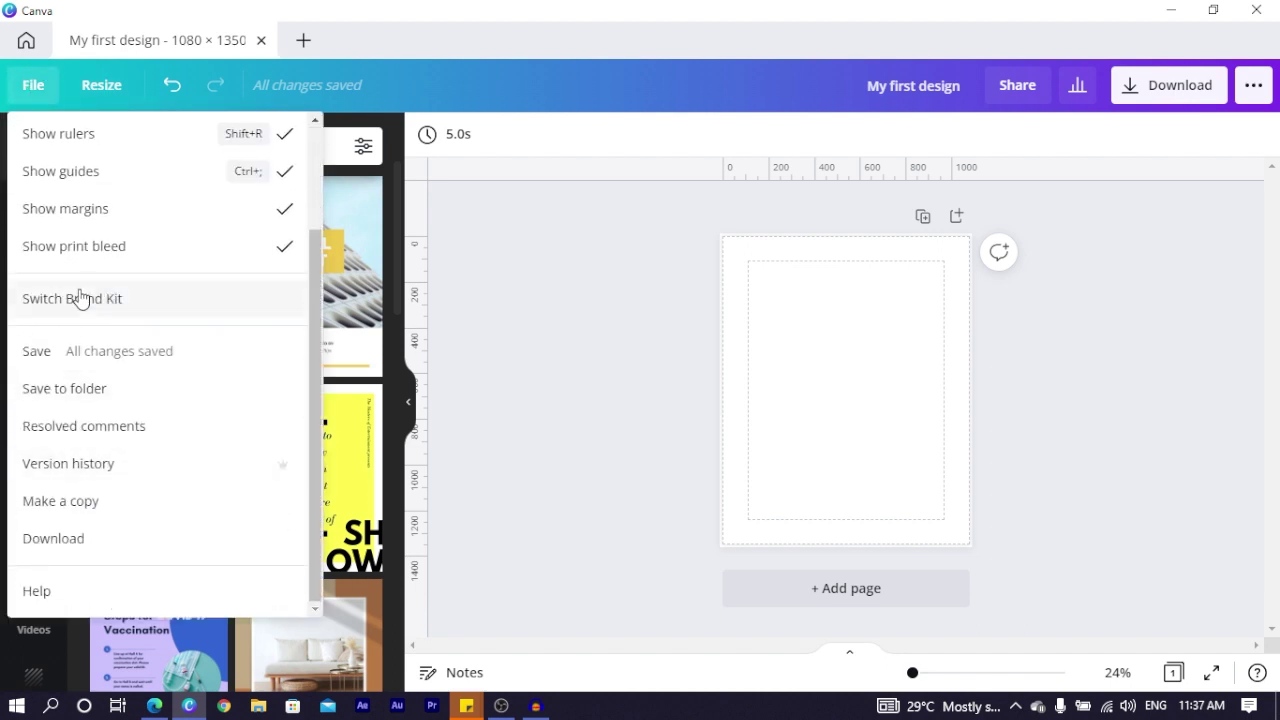
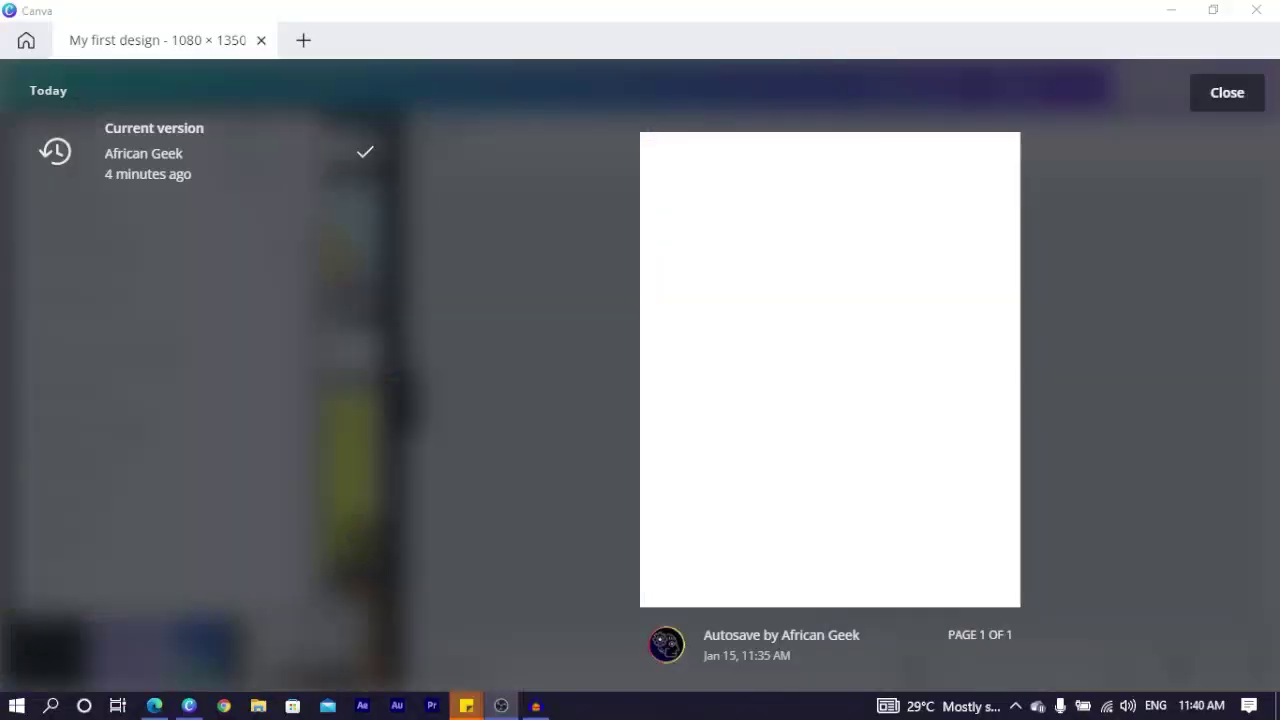
{"action": "left_click", "coordinate": [1226, 92]}
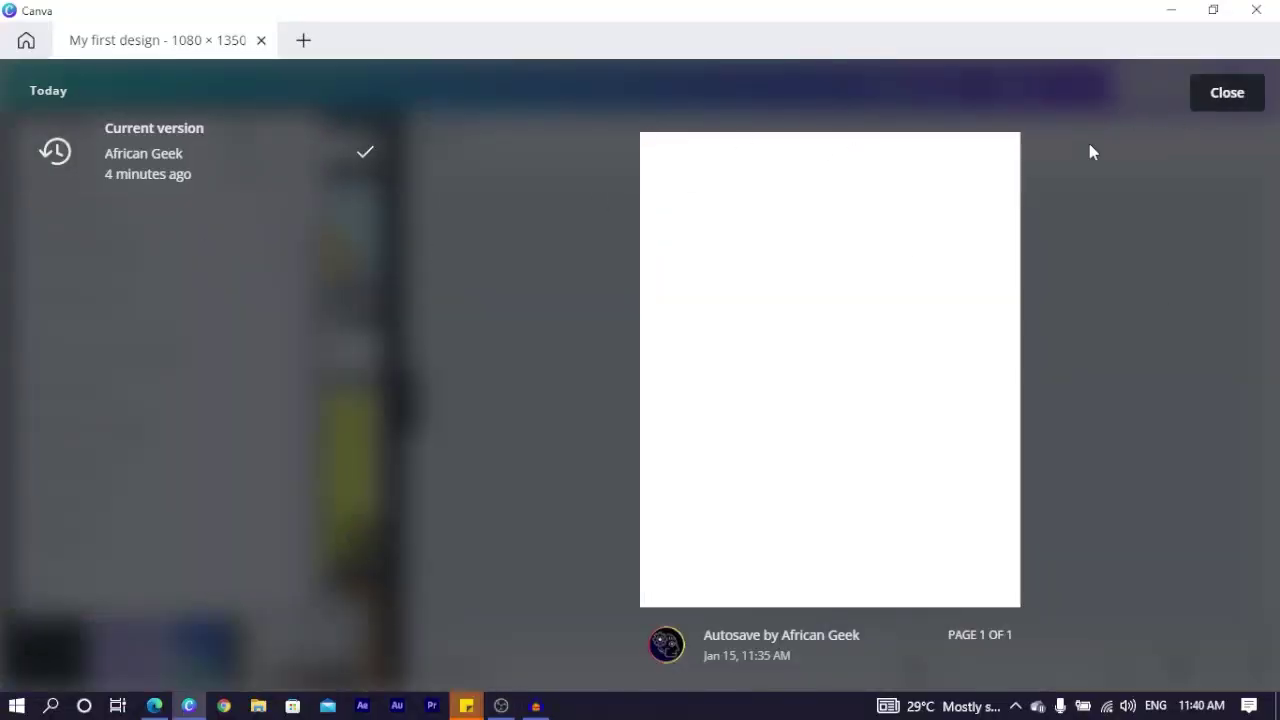
{"action": "left_click", "coordinate": [22, 97]}
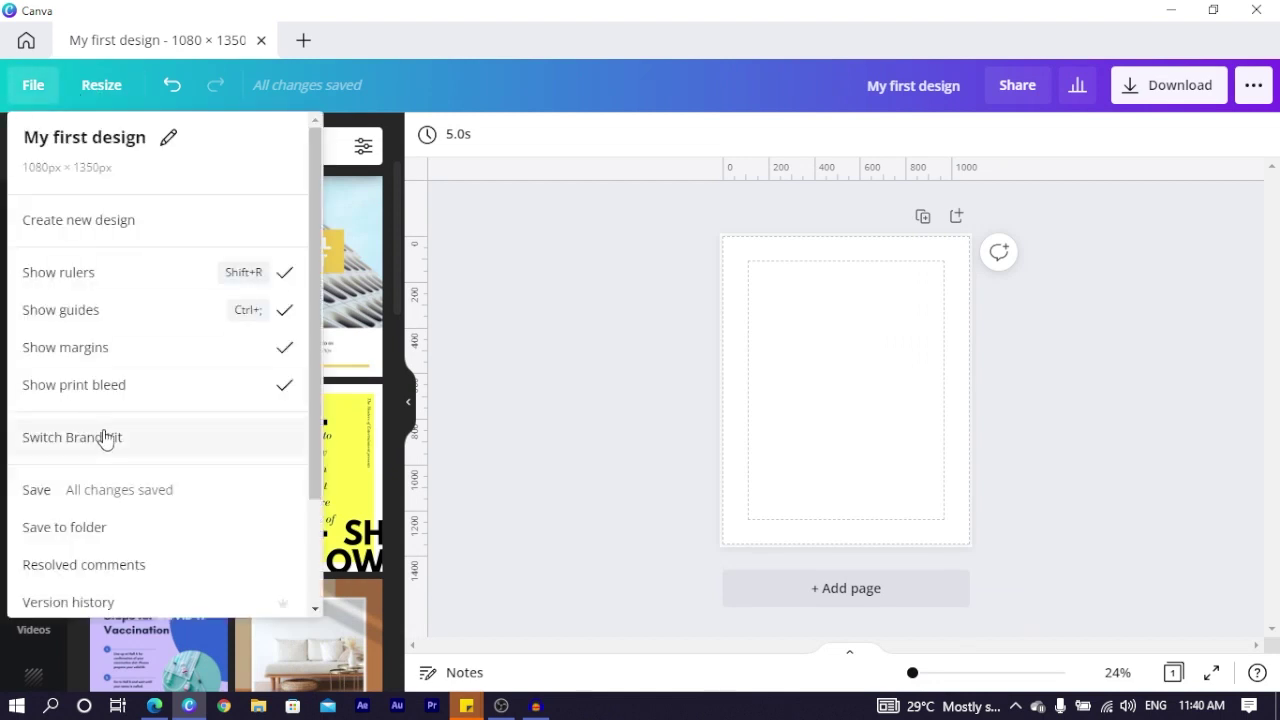
{"action": "scroll", "coordinate": [103, 437], "scroll_direction": "down", "scroll_amount": 2}
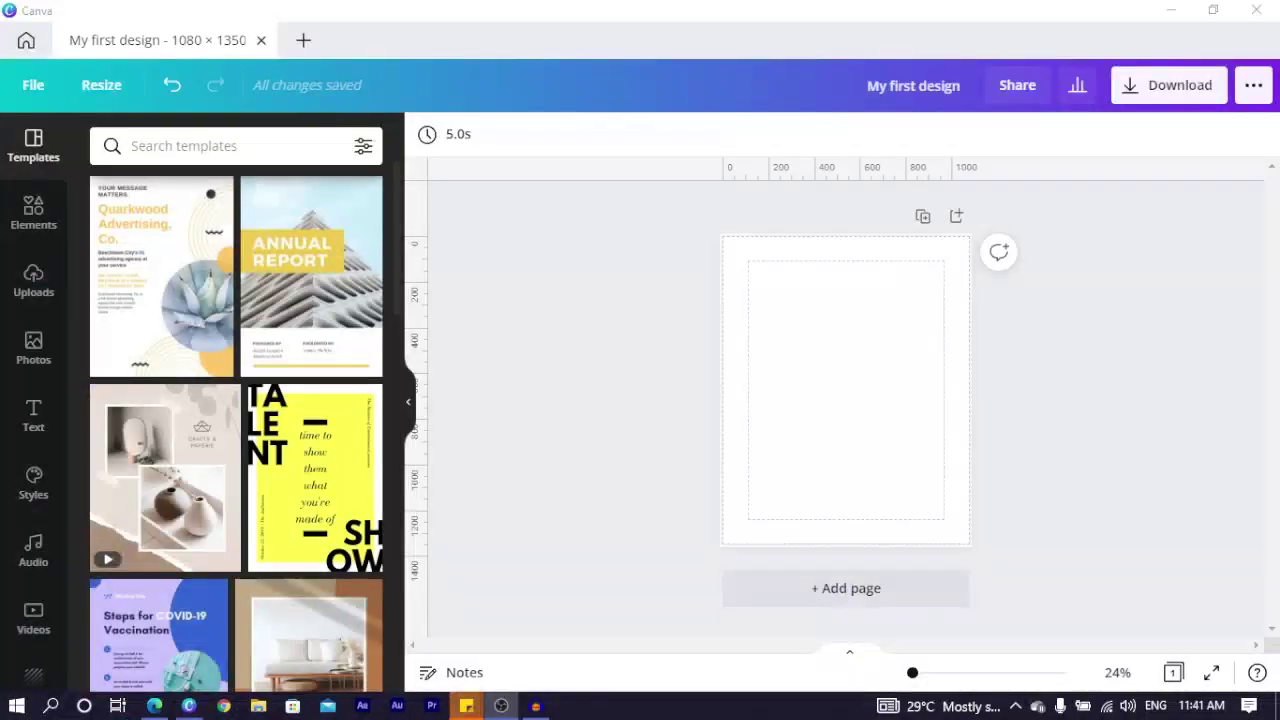
- Find the Facebook formats and resize the current design itself to Facebook Ad, 1200 × 628 px, without making a copy
{"action": "left_click", "coordinate": [103, 88]}
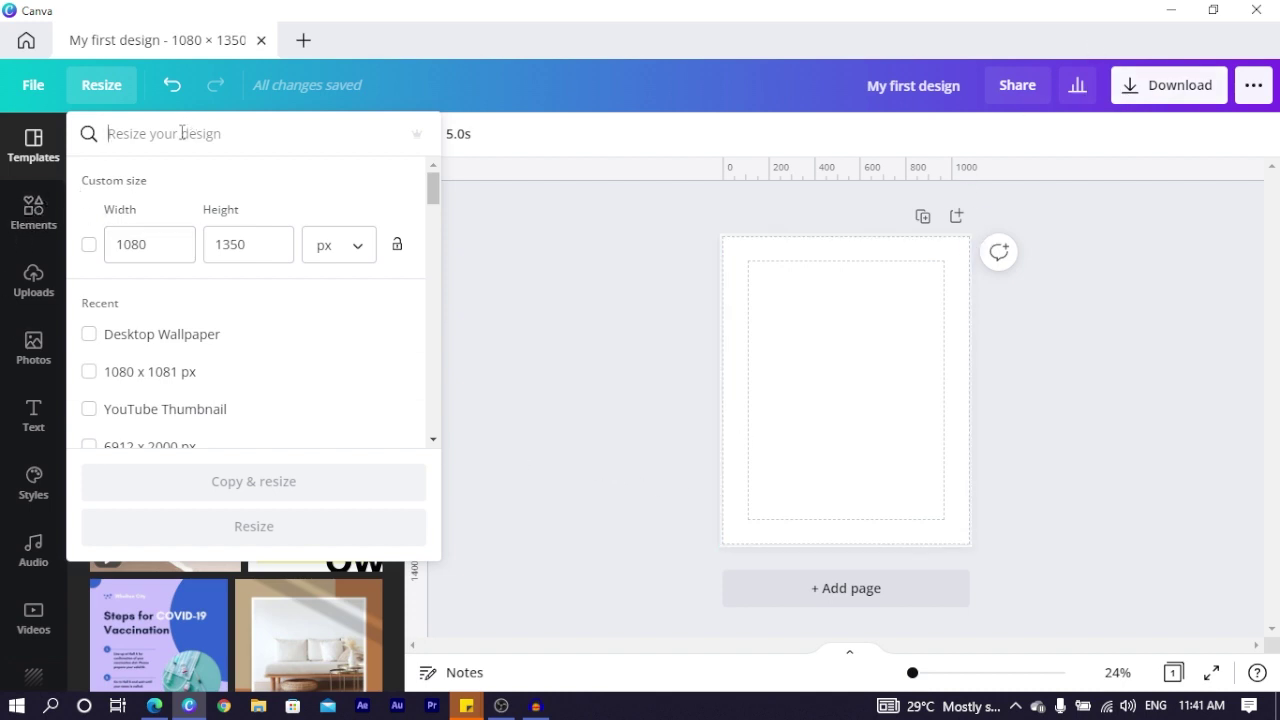
{"action": "type", "text": "facebook"}
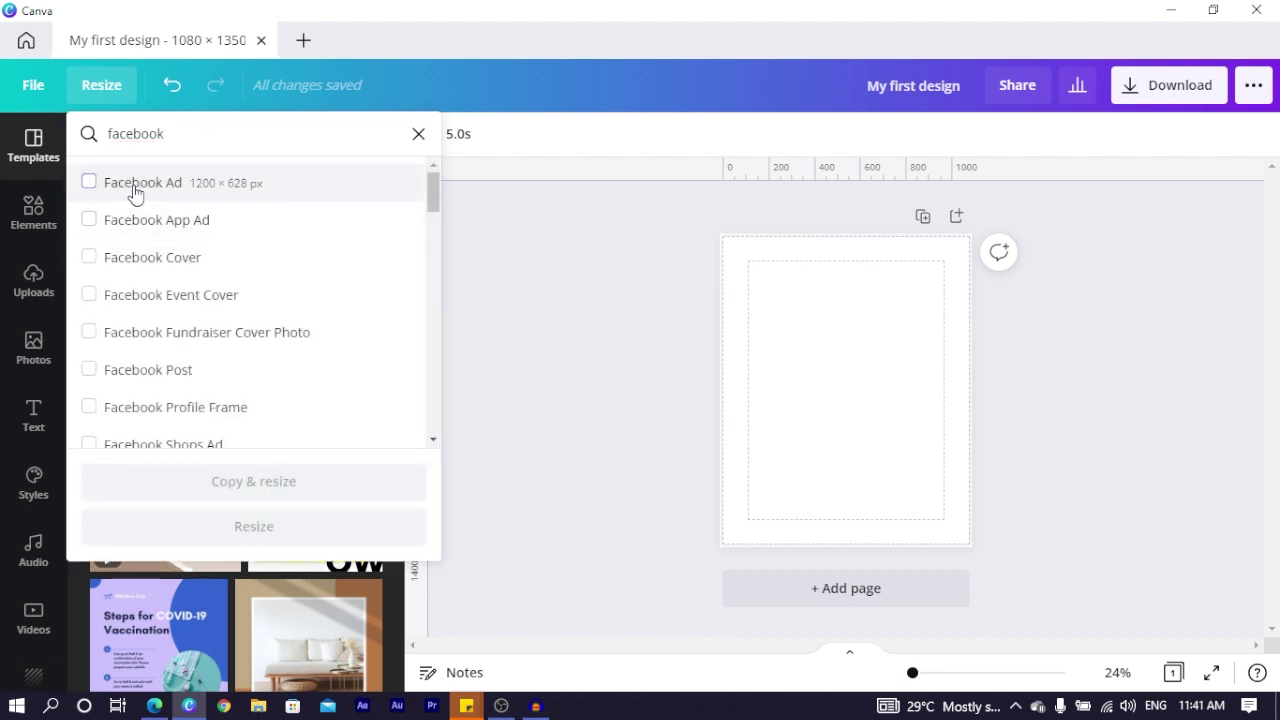
{"action": "left_click", "coordinate": [131, 188]}
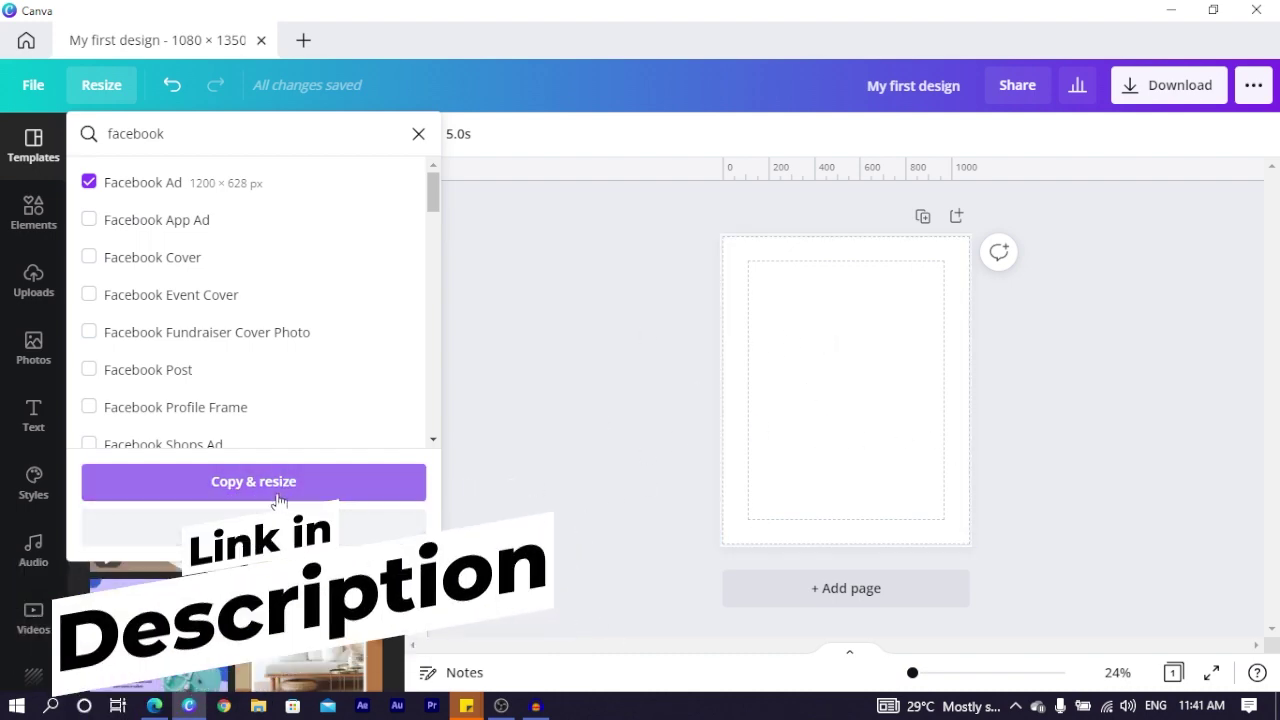
{"action": "left_click", "coordinate": [254, 527]}
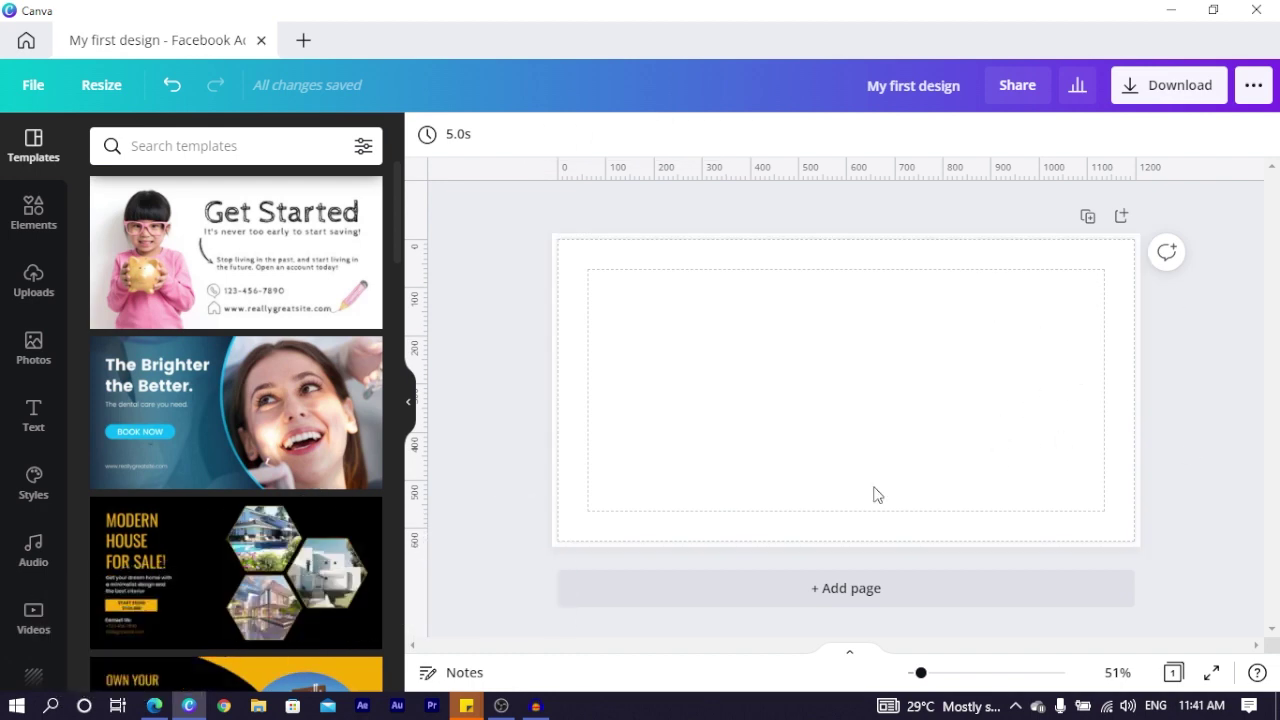
{"action": "left_click", "coordinate": [98, 96]}
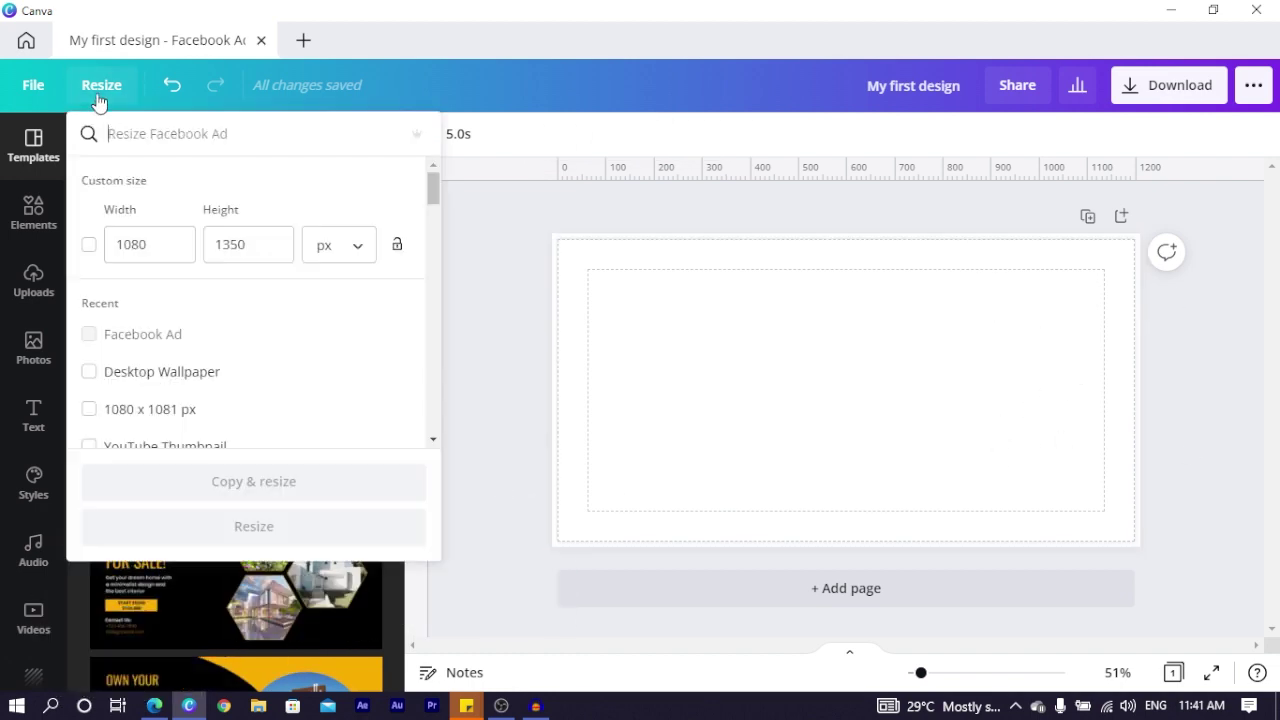
{"action": "left_click", "coordinate": [511, 305]}
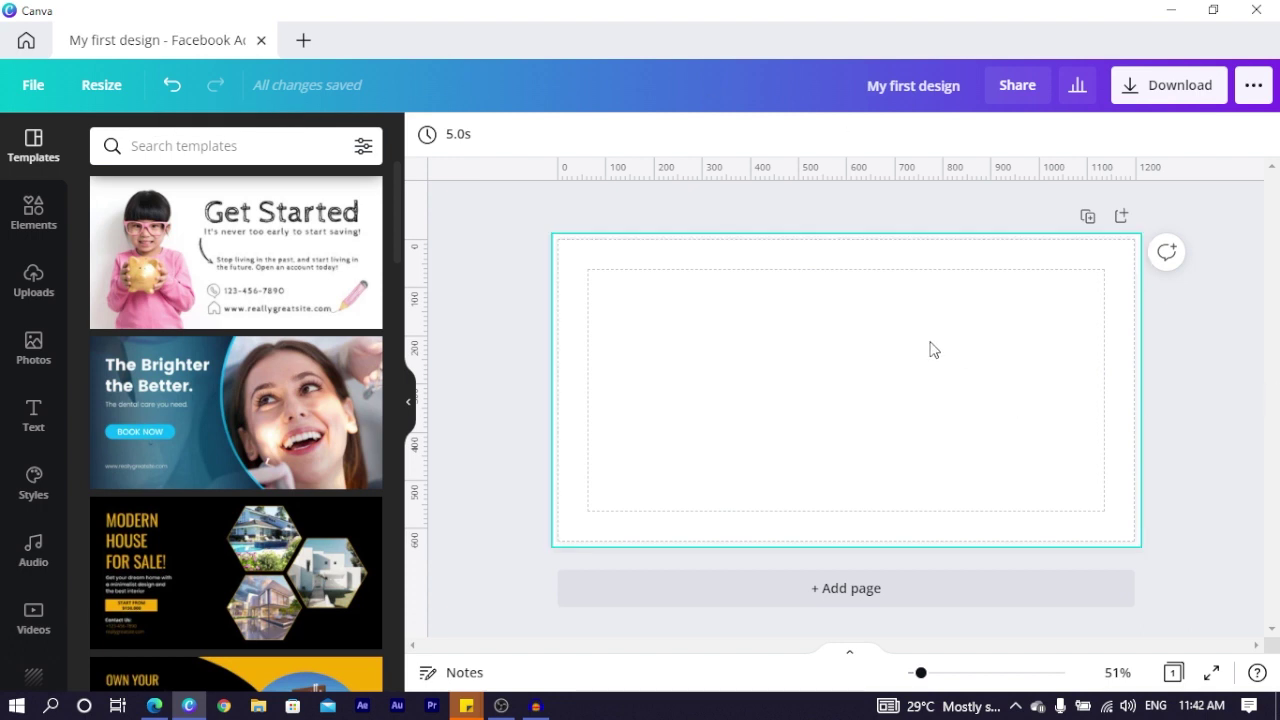
- Add a default paragraph text box to the blank page, and try undoing and redoing the addition
{"action": "left_click", "coordinate": [871, 371]}
{"action": "key", "text": "t"}
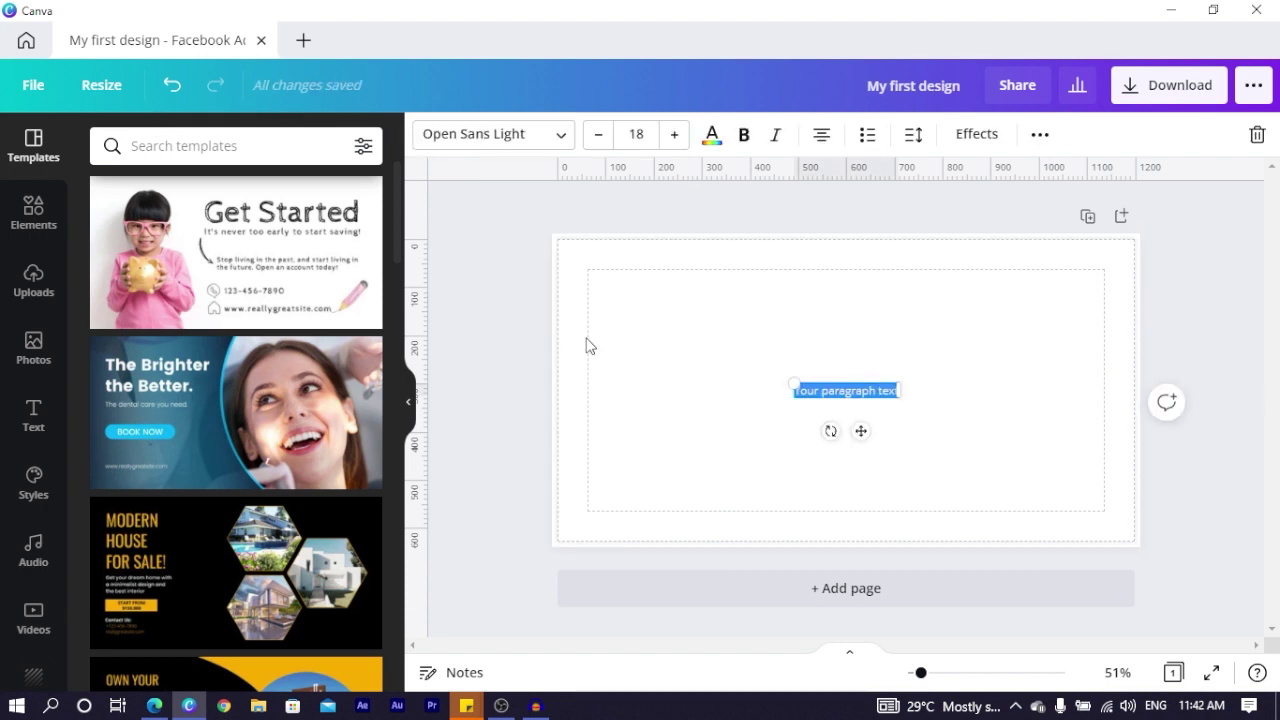
{"action": "left_click", "coordinate": [172, 85]}
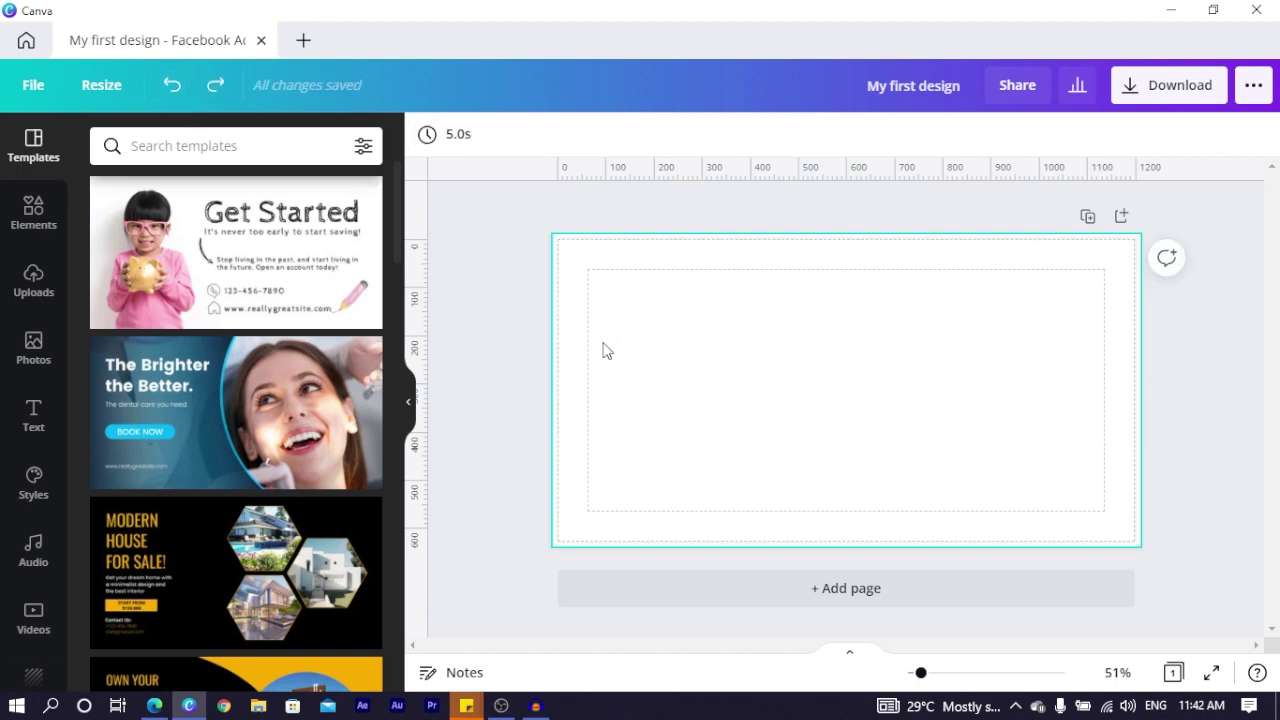
{"action": "left_click", "coordinate": [214, 86]}
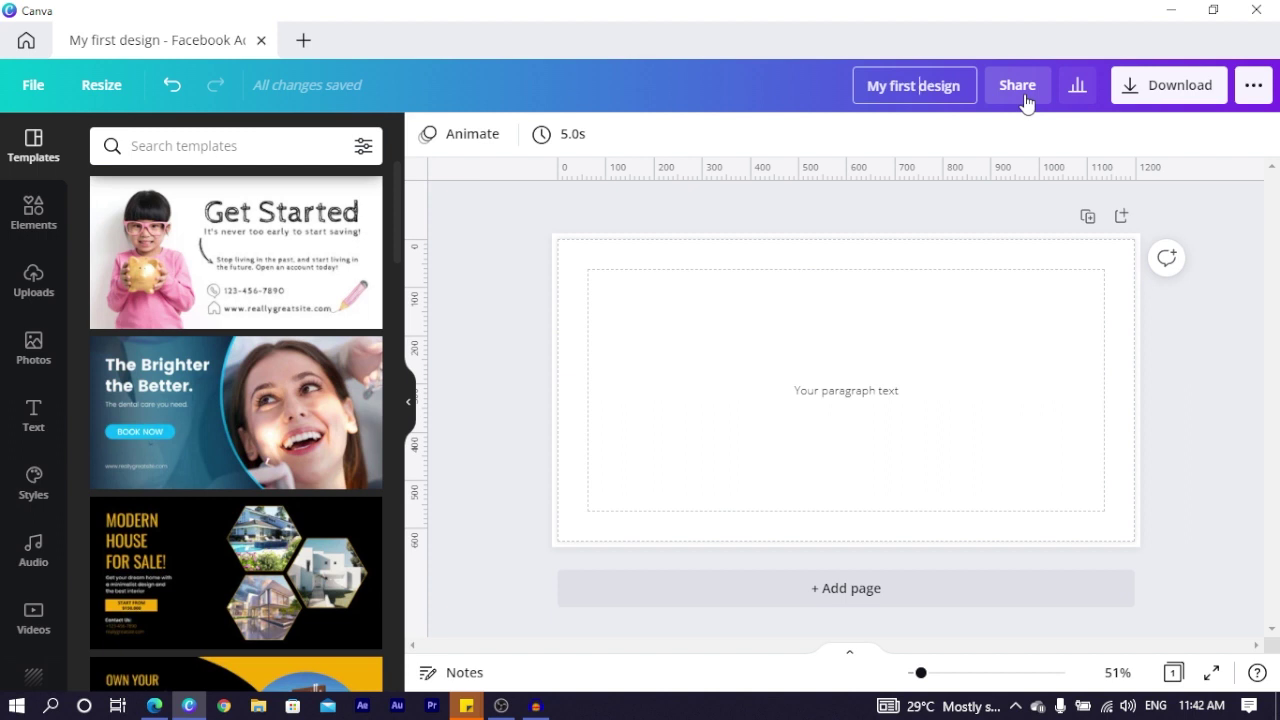
- Review the design's insights on views, viewers and social media, and close them
{"action": "left_click", "coordinate": [1078, 98]}
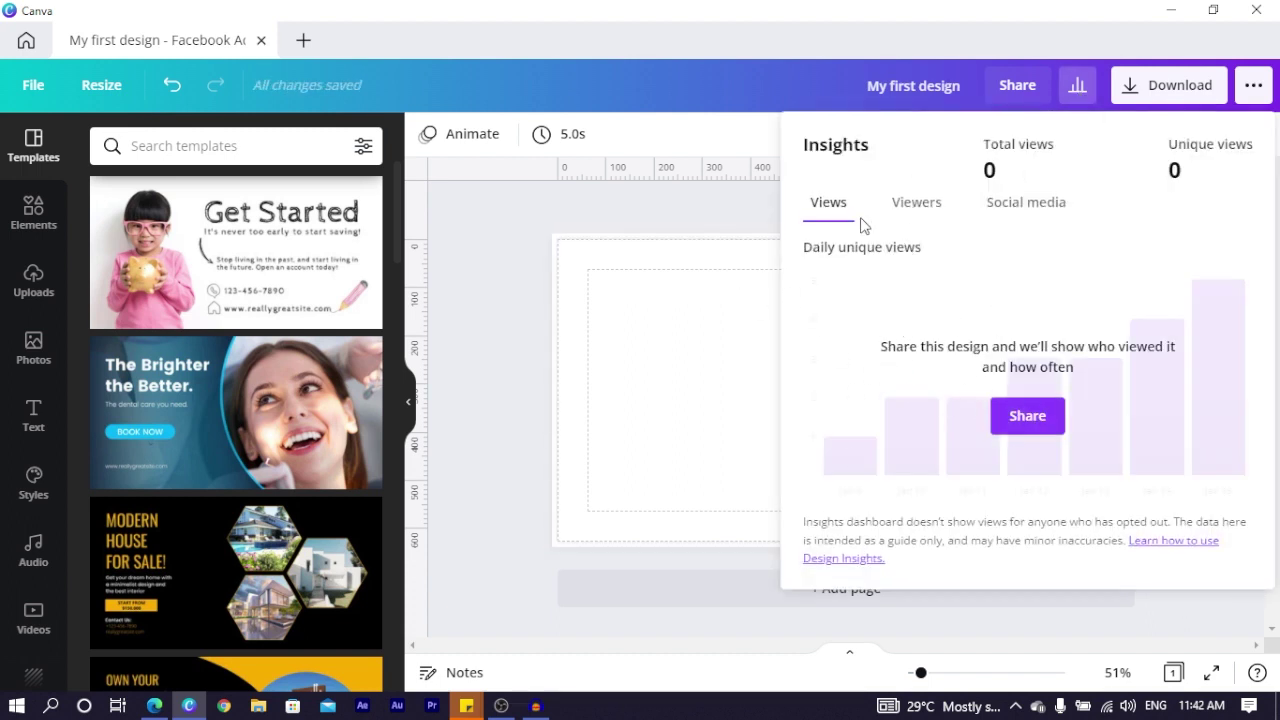
{"action": "left_click", "coordinate": [912, 204]}
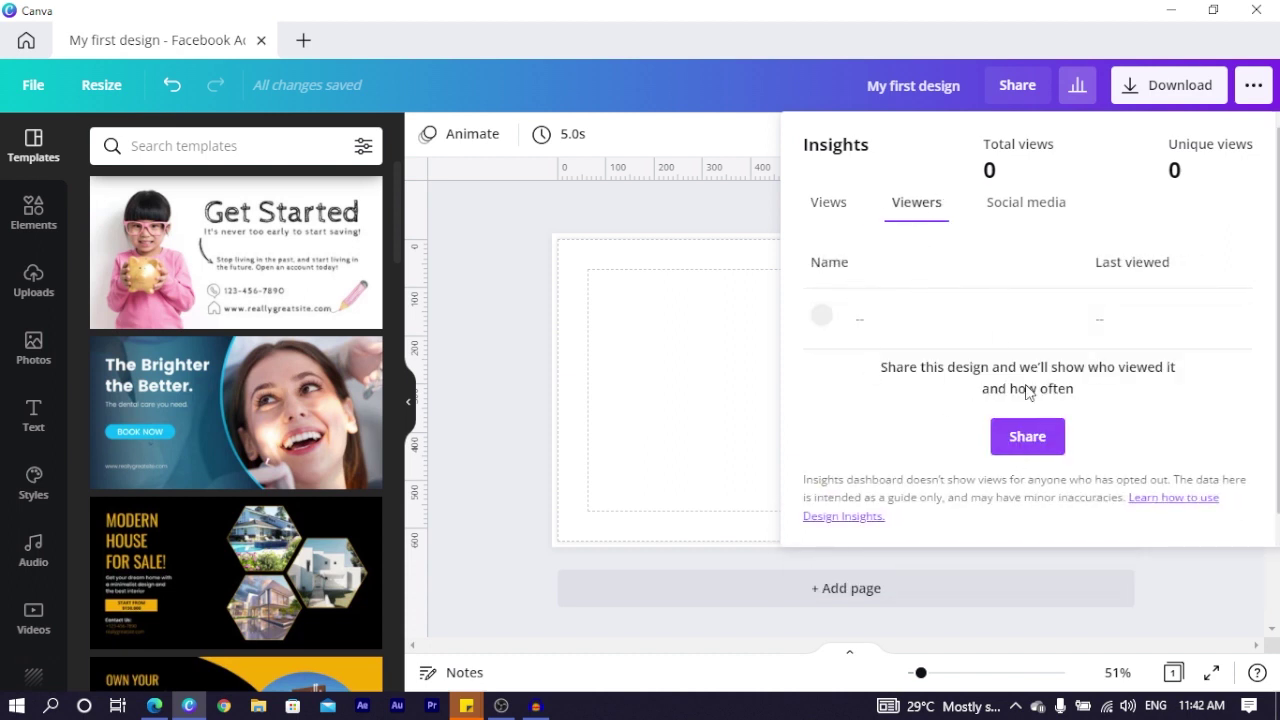
{"action": "left_click", "coordinate": [1004, 207]}
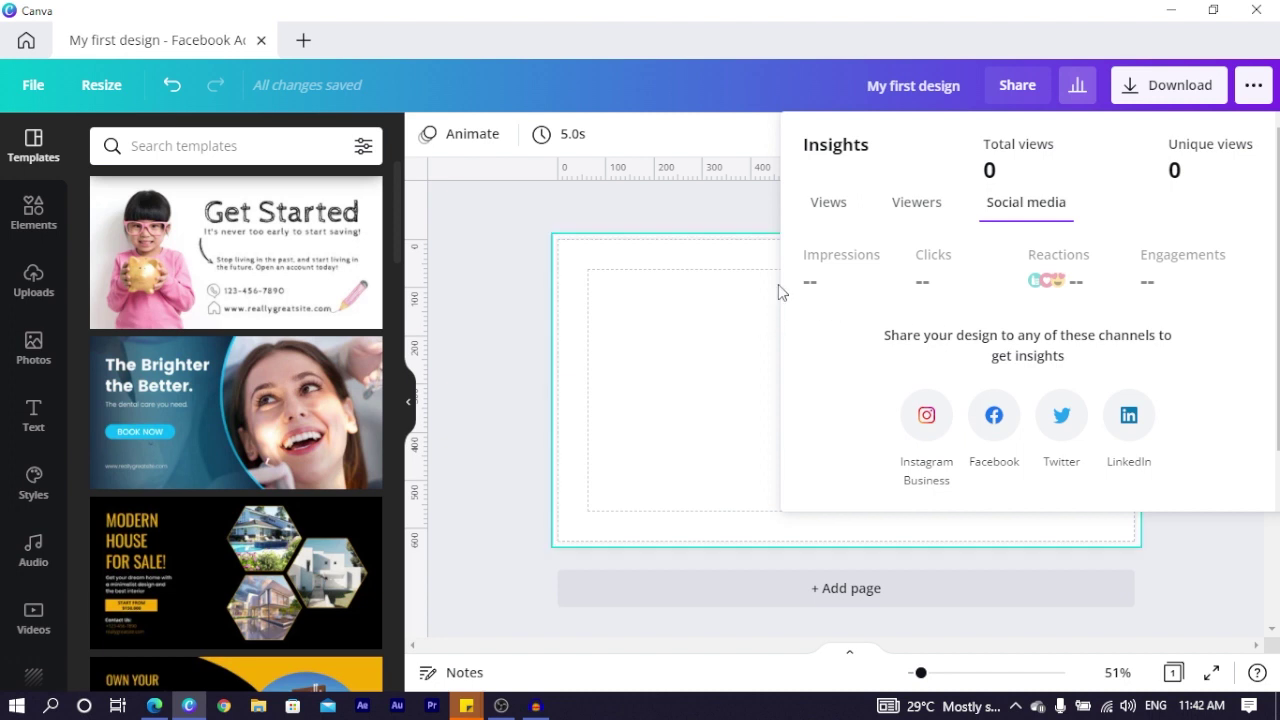
{"action": "left_click", "coordinate": [630, 330]}
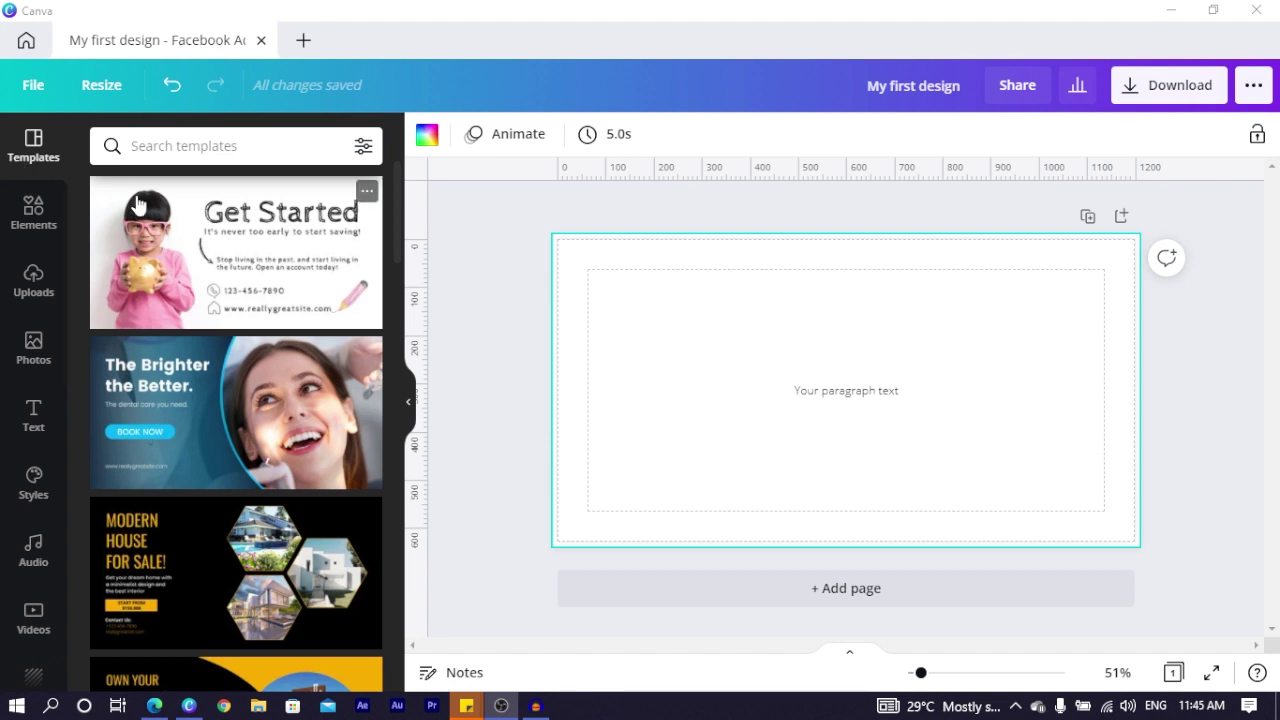
- Replace the current page with the black and yellow "Own Your Dreams House" template and browse the other templates
{"action": "scroll", "coordinate": [167, 459], "scroll_direction": "down", "scroll_amount": 6}
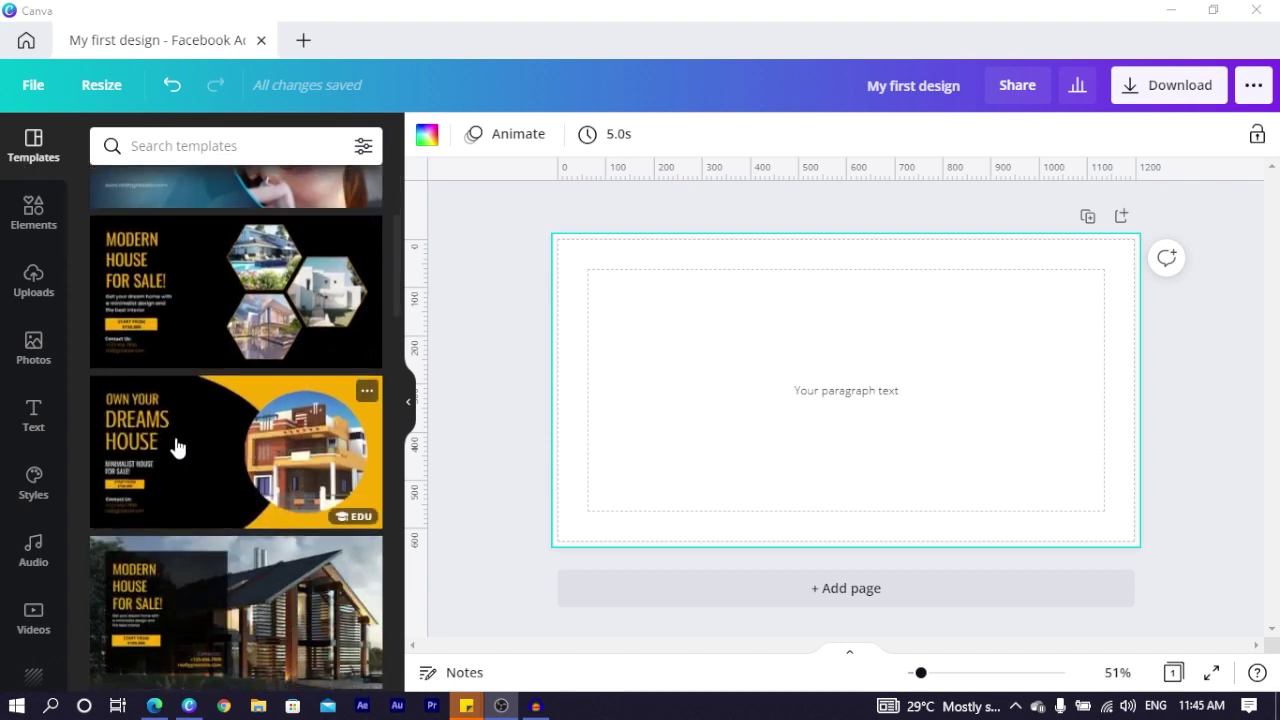
{"action": "scroll", "coordinate": [190, 434], "scroll_direction": "down", "scroll_amount": 10}
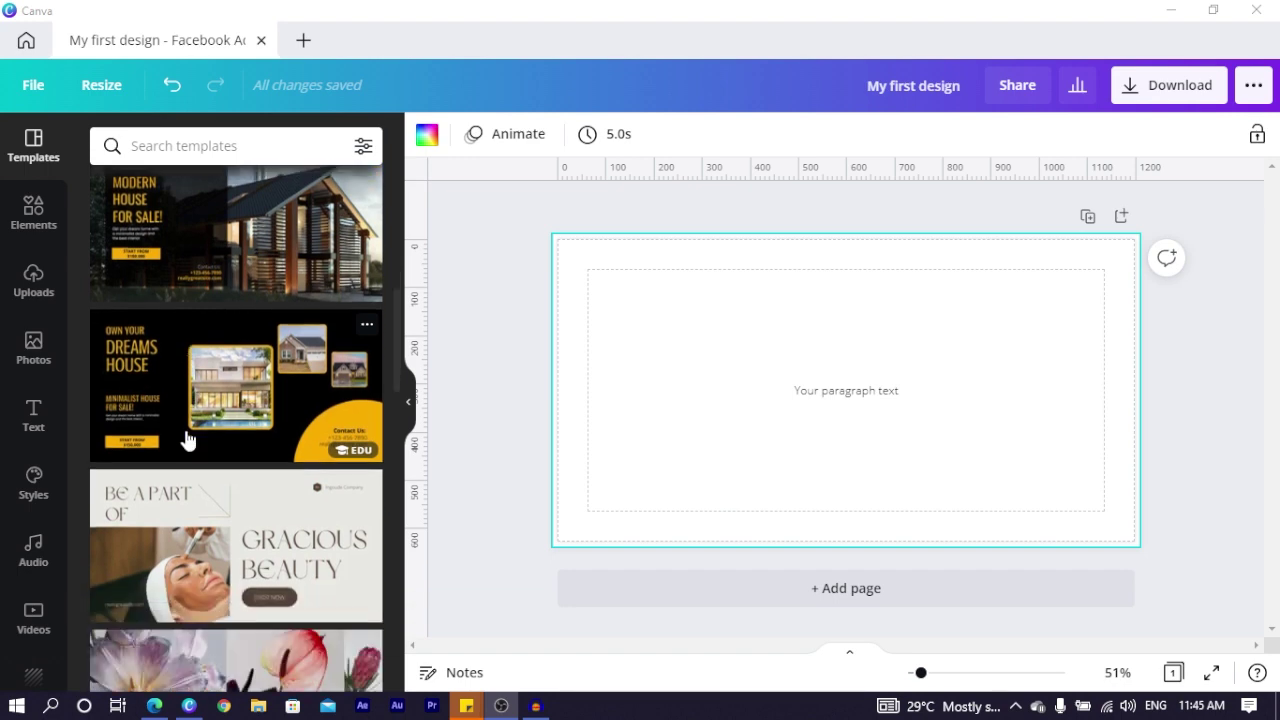
{"action": "scroll", "coordinate": [181, 440], "scroll_direction": "up", "scroll_amount": 8}
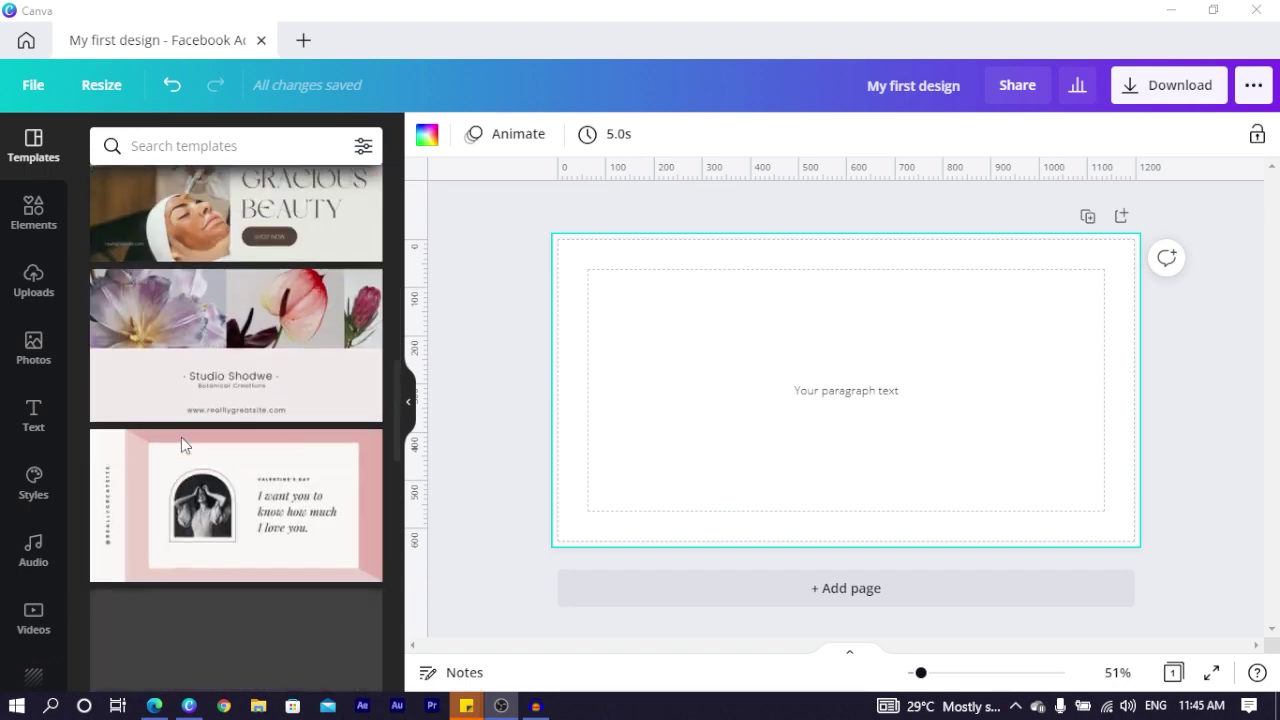
{"action": "left_click", "coordinate": [315, 462]}
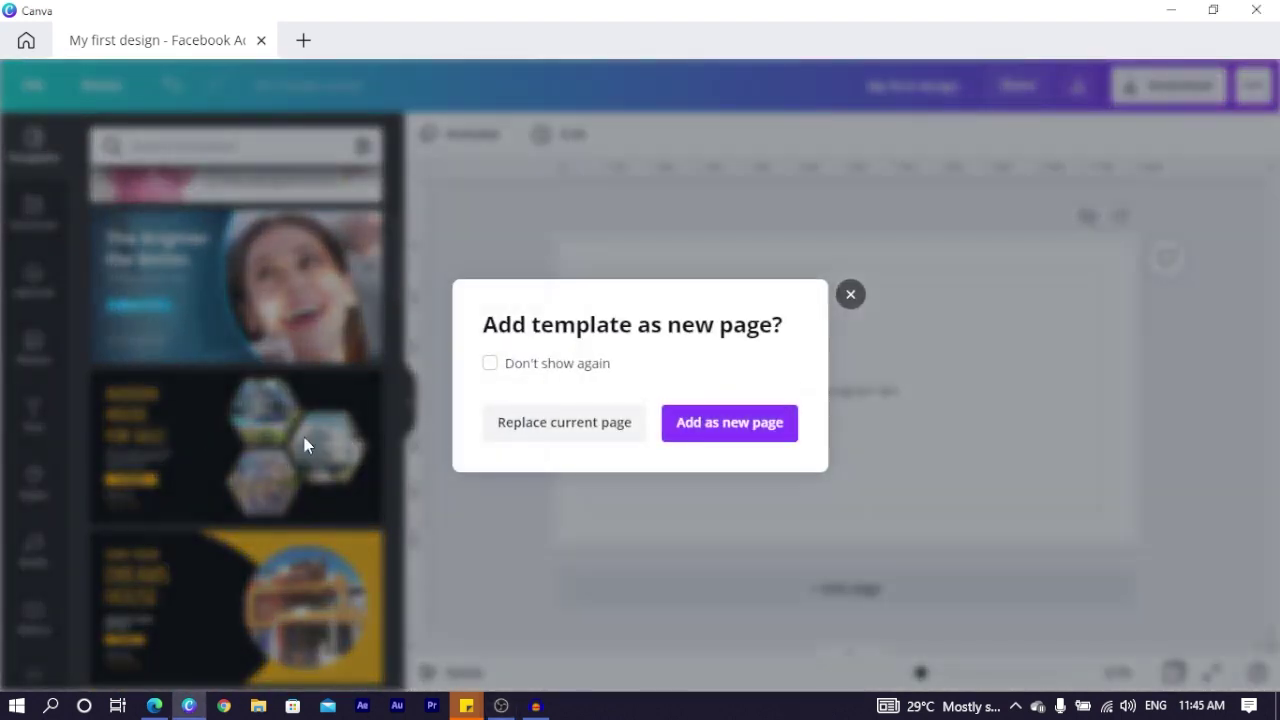
{"action": "left_click", "coordinate": [562, 422]}
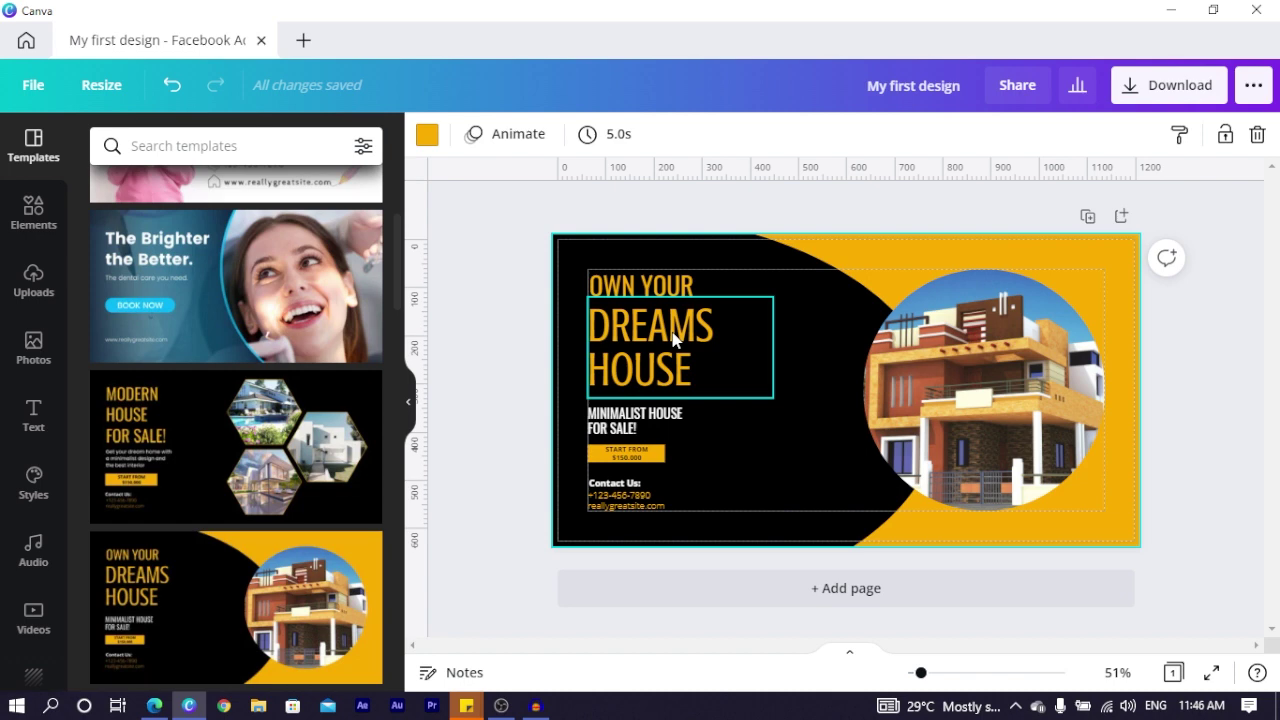
{"action": "scroll", "coordinate": [186, 443], "scroll_direction": "down", "scroll_amount": 10}
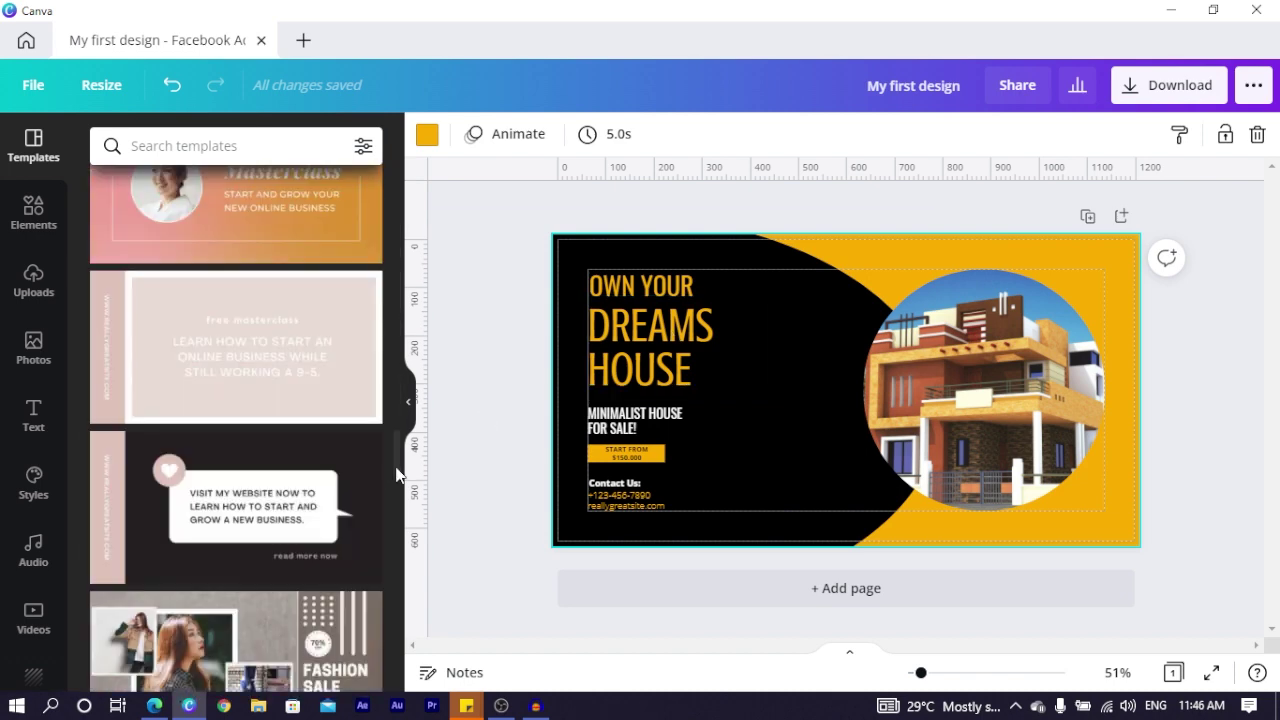
{"action": "left_click_drag", "start_coordinate": [397, 474], "coordinate": [405, 200]}
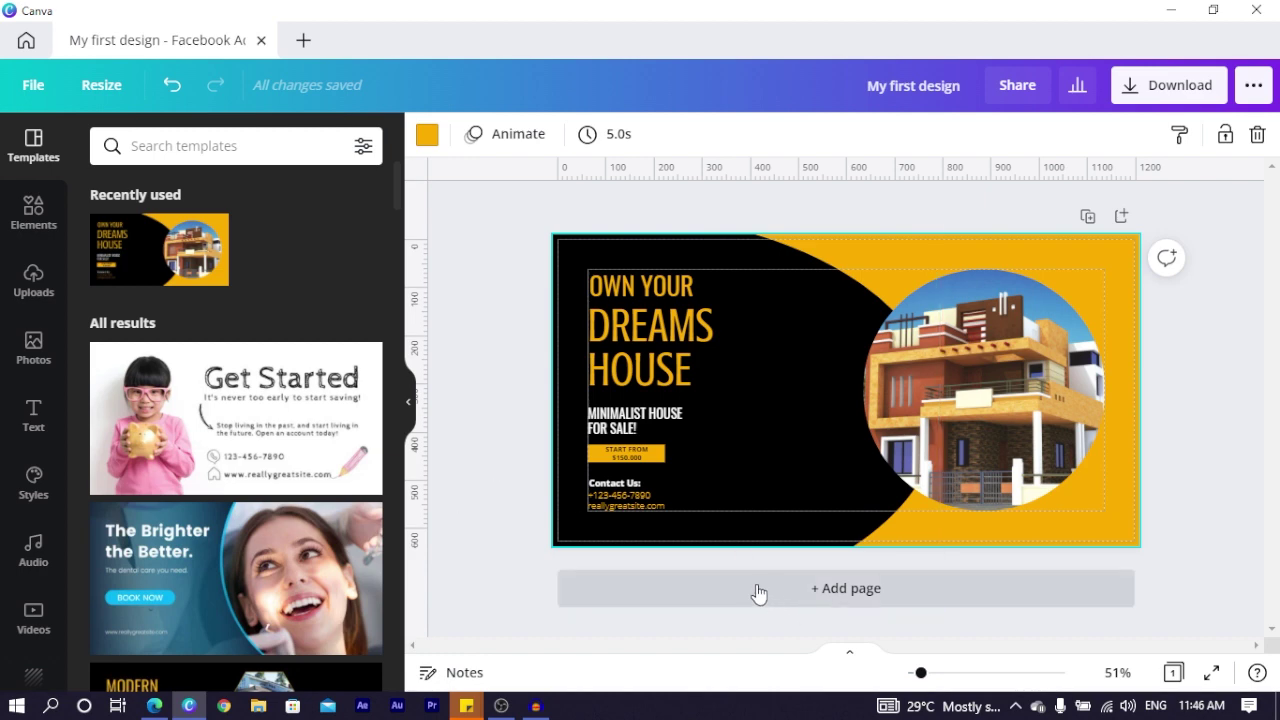
- Look through the element categories, from lines and shapes to audio, charts, frames and grids
{"action": "left_click", "coordinate": [38, 215]}
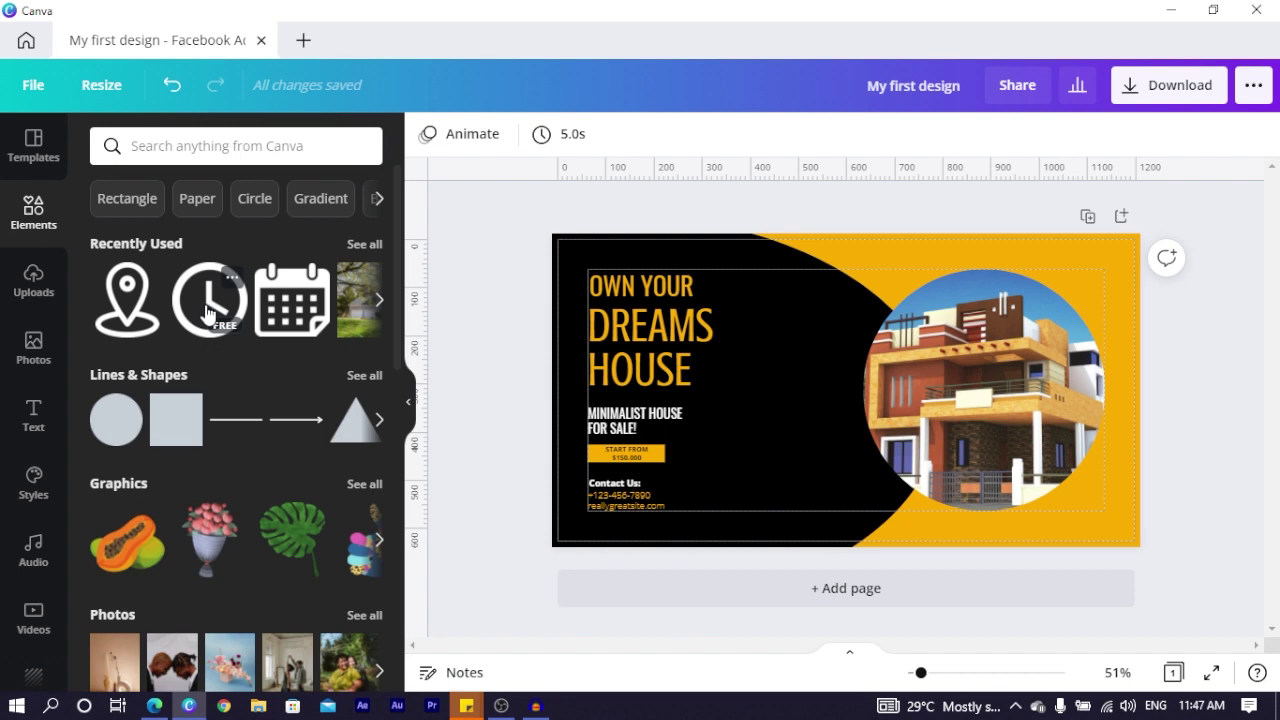
{"action": "scroll", "coordinate": [166, 432], "scroll_direction": "down", "scroll_amount": 5}
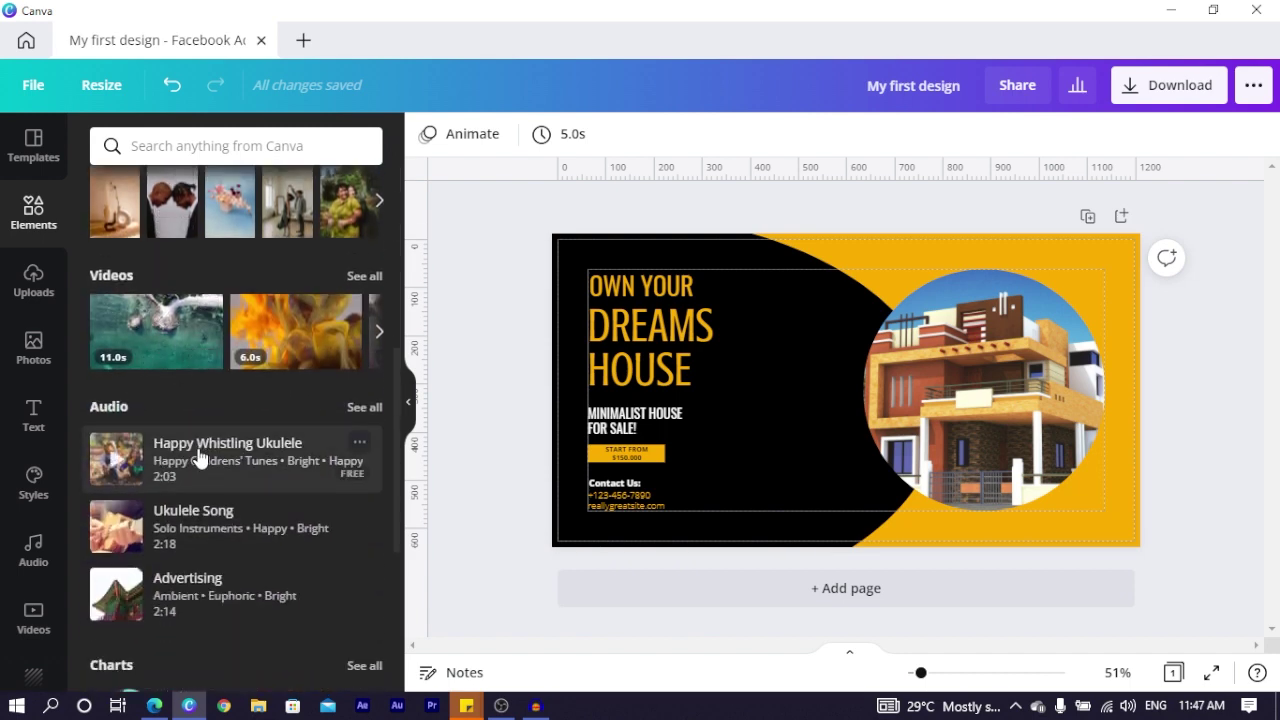
{"action": "scroll", "coordinate": [200, 458], "scroll_direction": "down", "scroll_amount": 3}
{"action": "scroll", "coordinate": [360, 470], "scroll_direction": "down", "scroll_amount": 1}
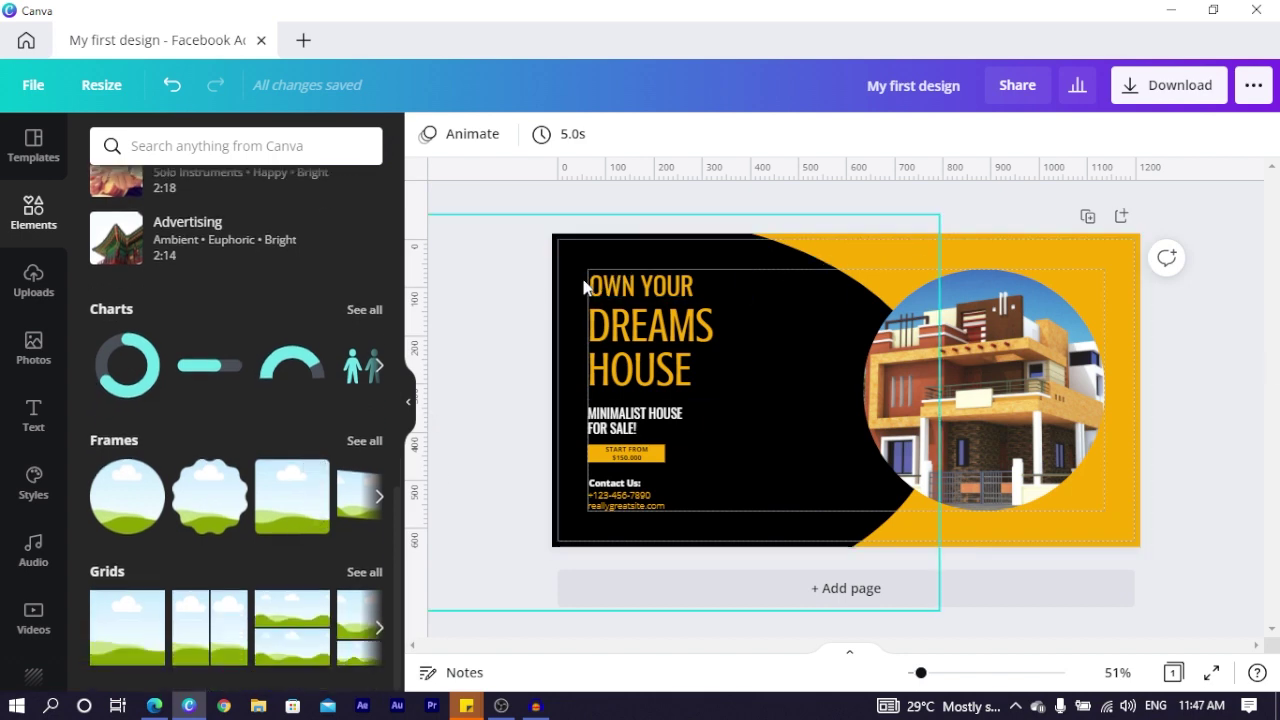
{"action": "scroll", "coordinate": [303, 261], "scroll_direction": "up", "scroll_amount": 8}
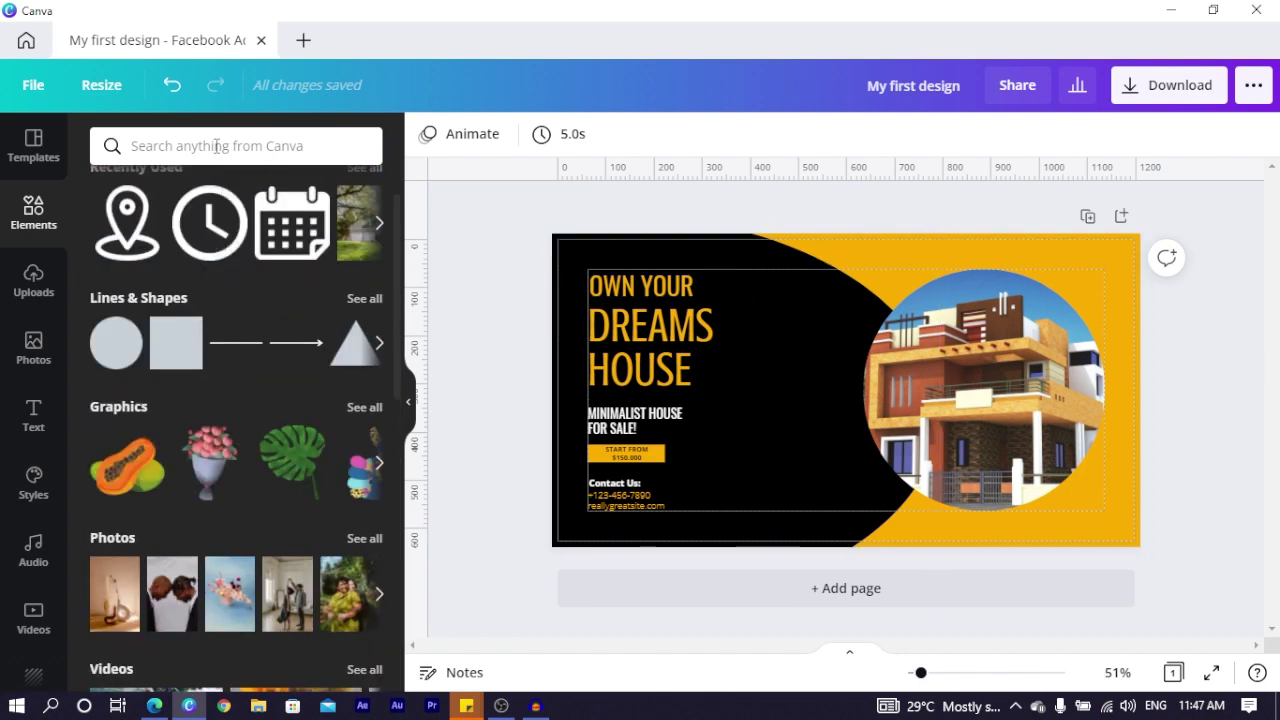
- Try out an element by searching for "facebook", placing the blue rounded-square logo on the page and deleting it again
{"action": "left_click", "coordinate": [217, 146]}
{"action": "type", "text": "faceboo"}
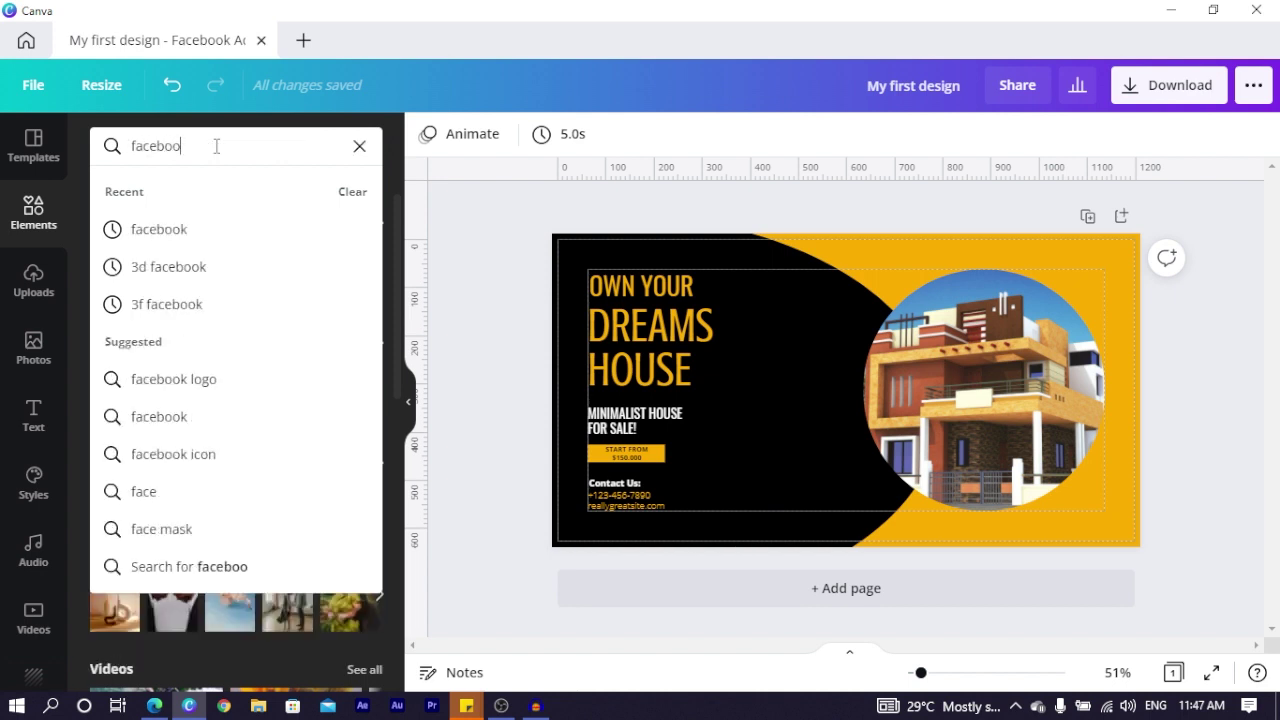
{"action": "type", "text": "k"}
{"action": "key", "text": "Return"}
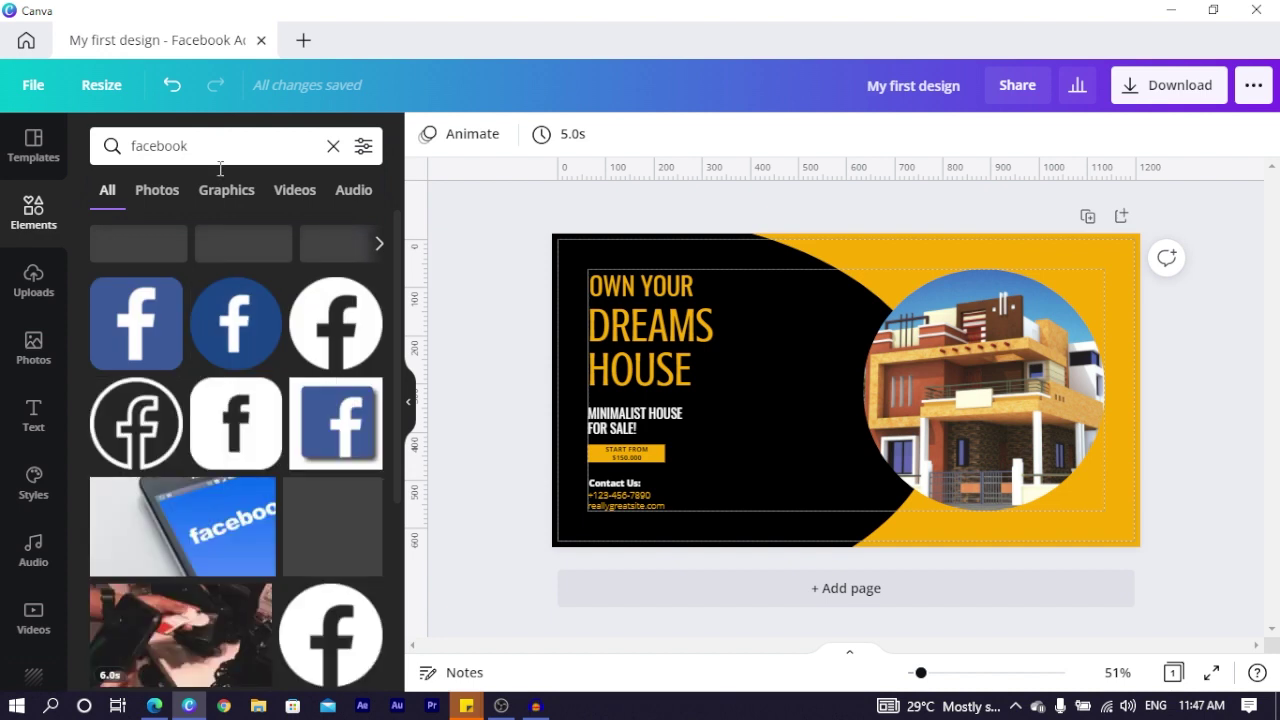
{"action": "left_click", "coordinate": [165, 362]}
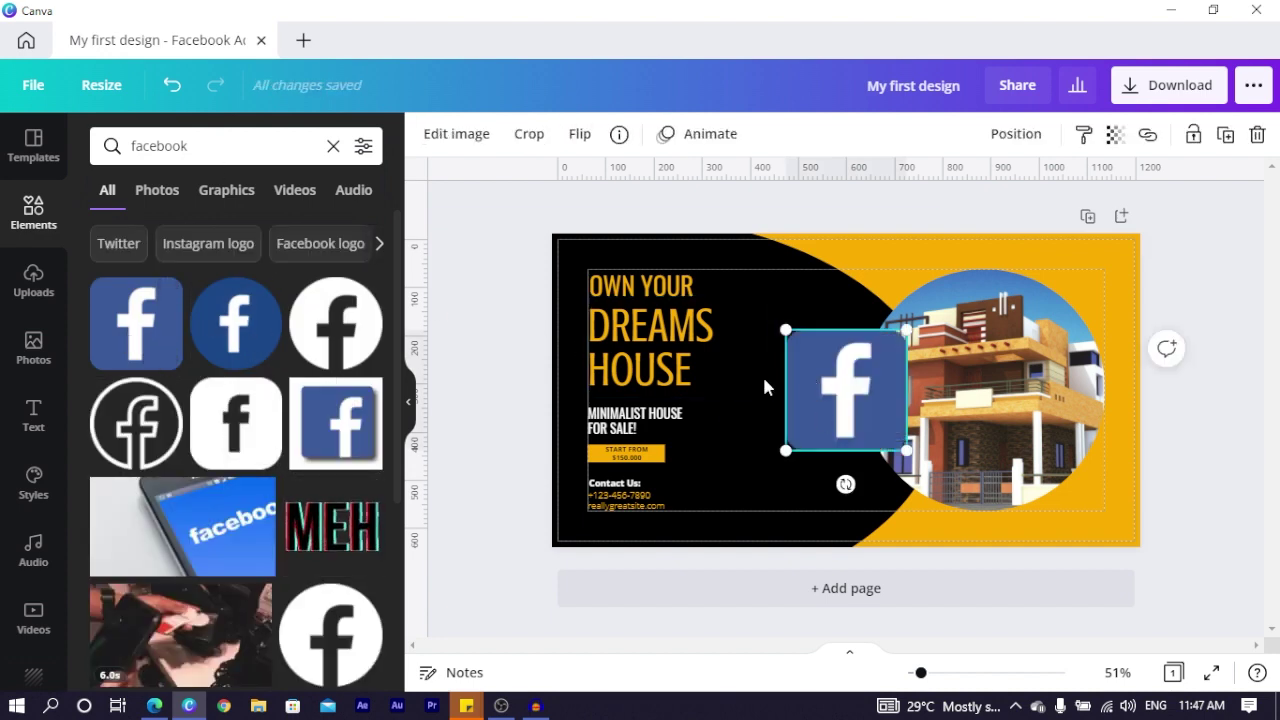
{"action": "scroll", "coordinate": [277, 437], "scroll_direction": "down", "scroll_amount": 5}
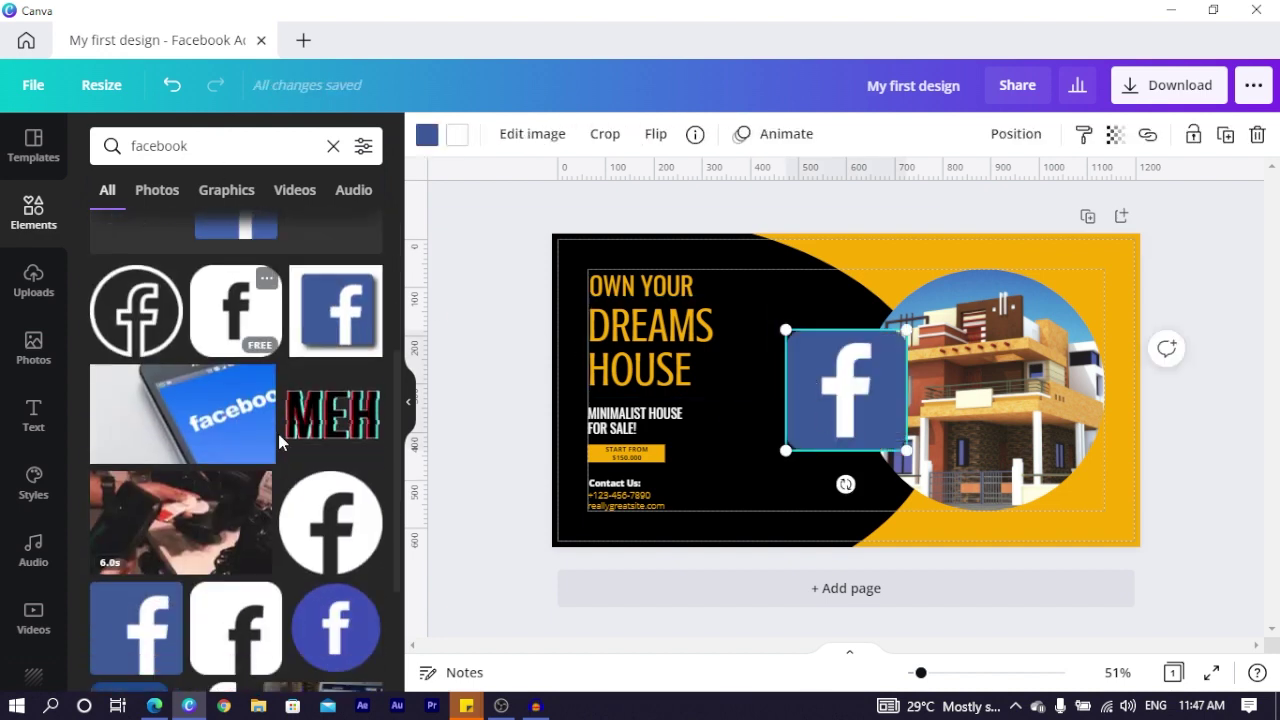
{"action": "scroll", "coordinate": [280, 441], "scroll_direction": "down", "scroll_amount": 1}
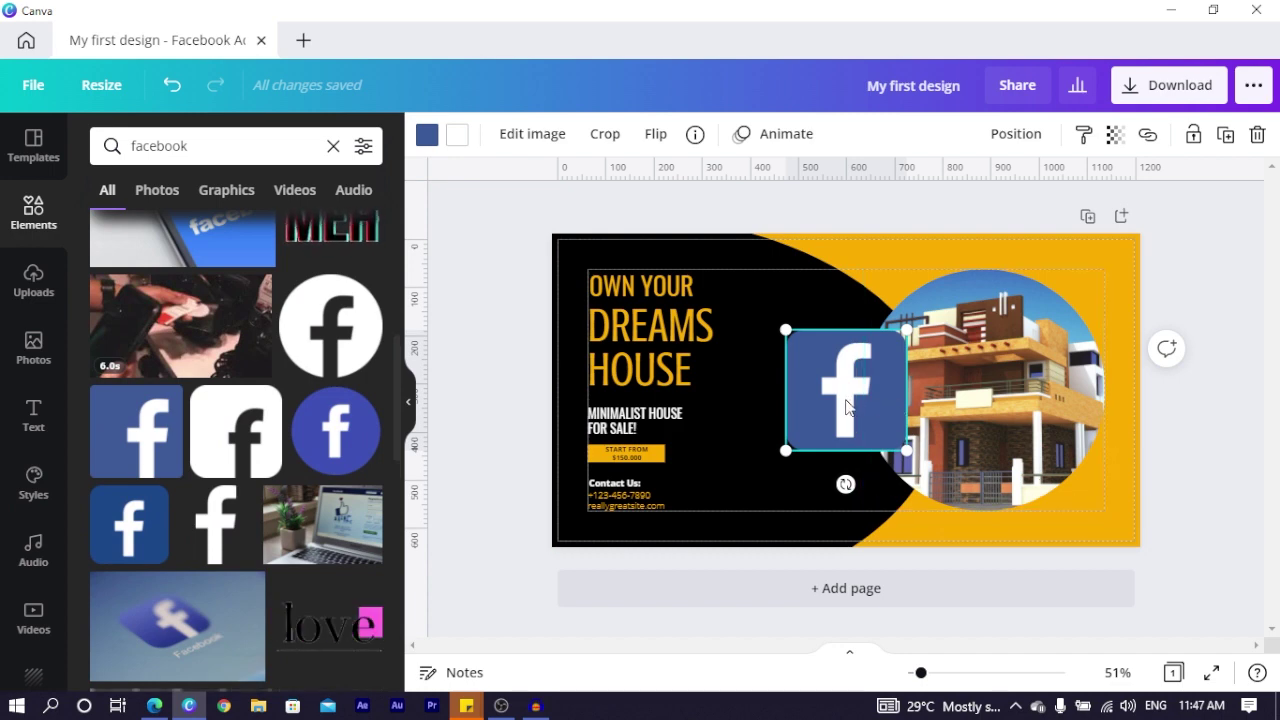
{"action": "key", "text": "Delete"}
{"action": "scroll", "coordinate": [197, 390], "scroll_direction": "down", "scroll_amount": 2}
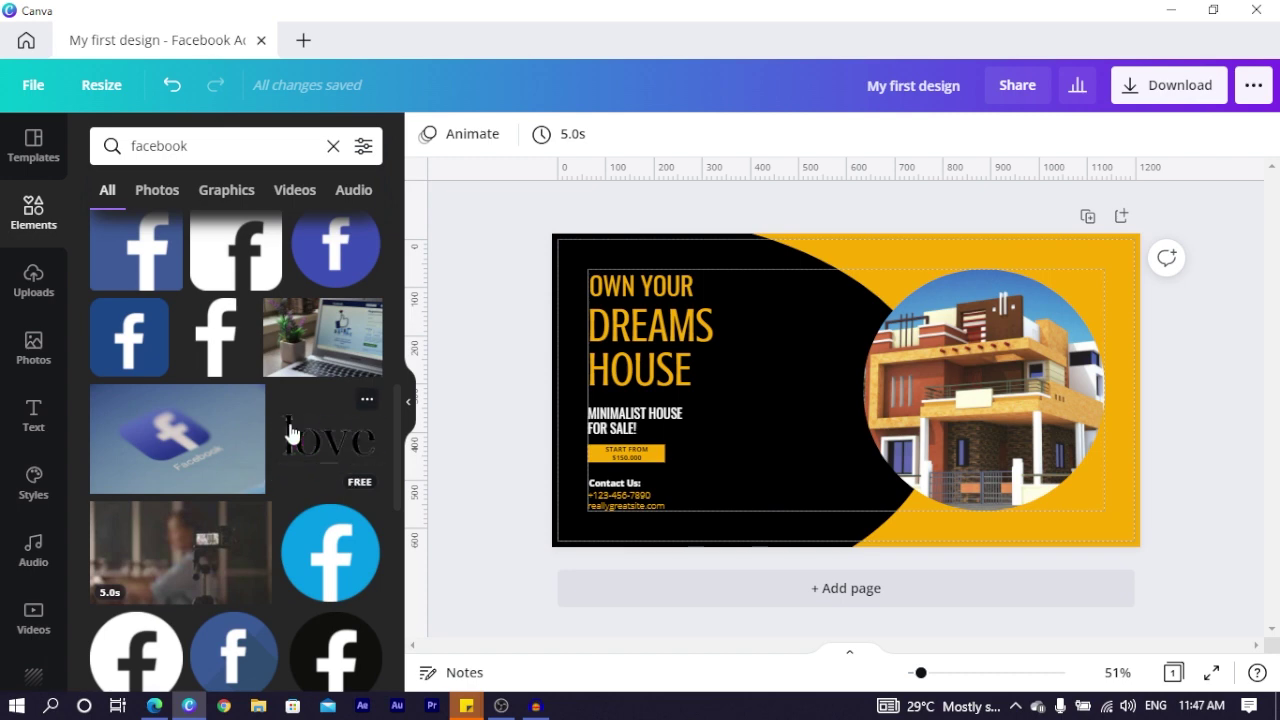
- Upload the image 1.png from the THANKYOU folder in Downloads to the media library
{"action": "left_click", "coordinate": [33, 280]}
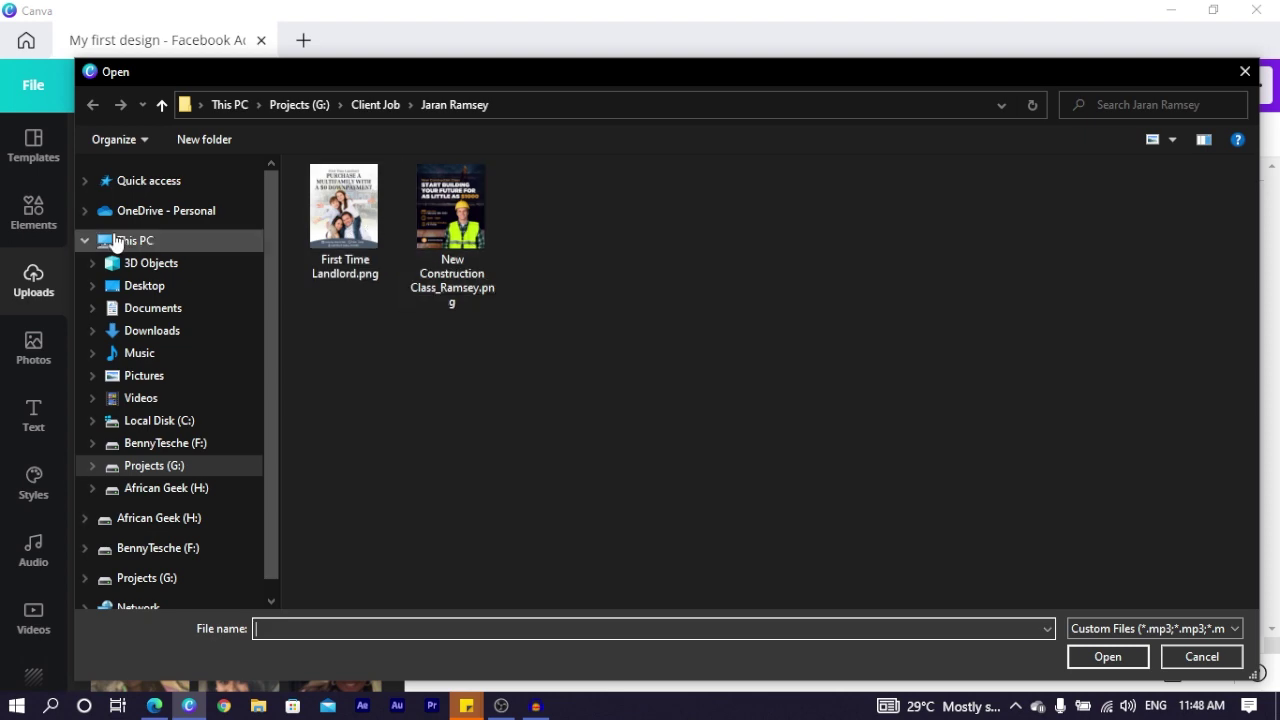
{"action": "left_click", "coordinate": [172, 335]}
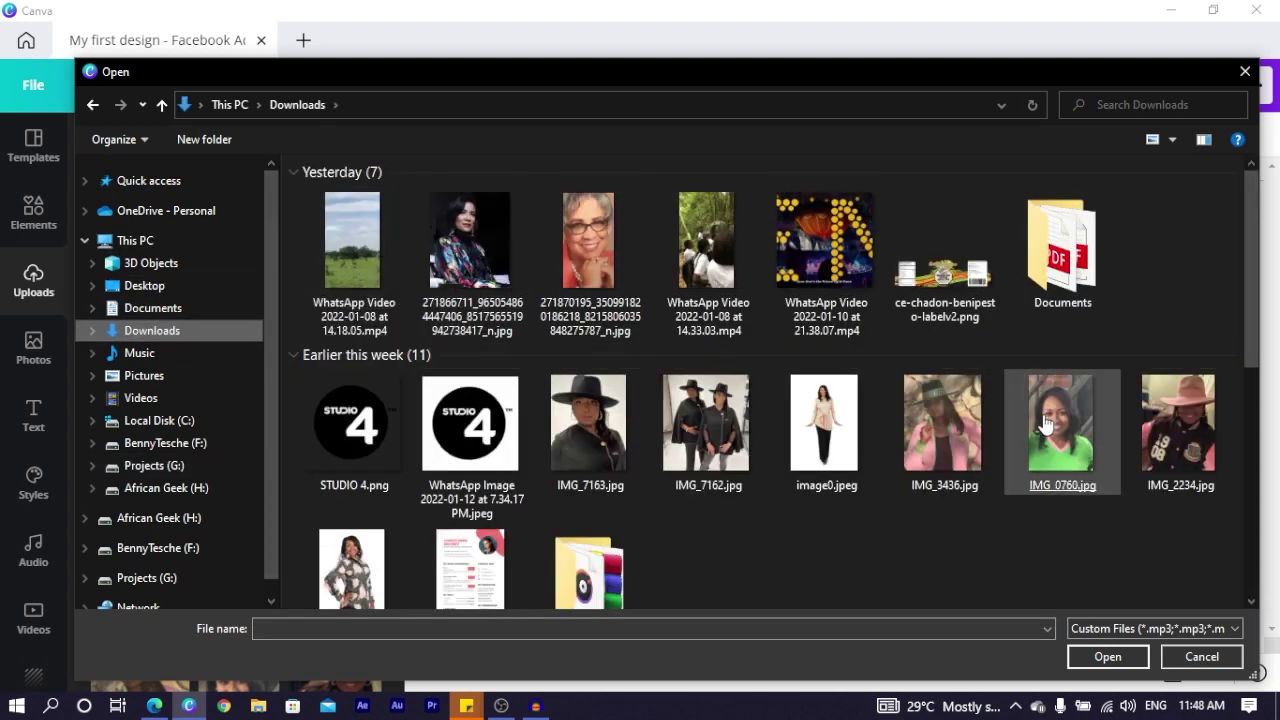
{"action": "scroll", "coordinate": [1059, 411], "scroll_direction": "down", "scroll_amount": 10}
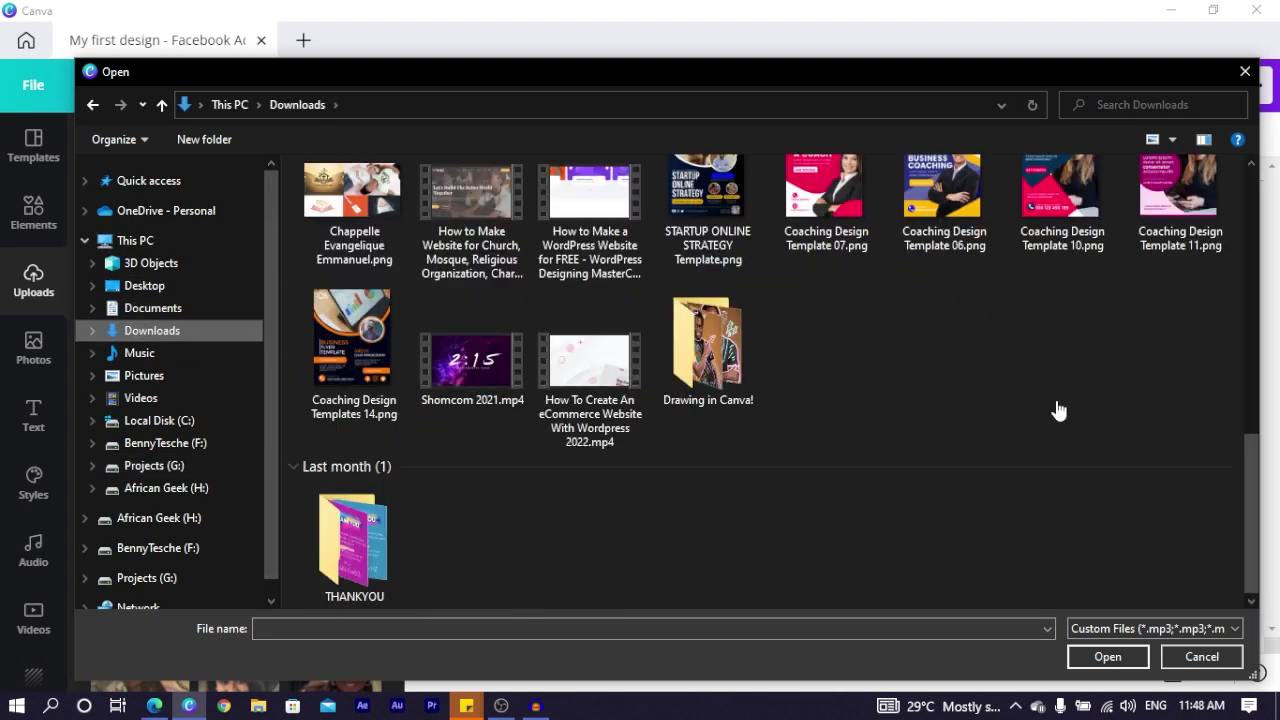
{"action": "double_click", "coordinate": [352, 555]}
{"action": "left_click", "coordinate": [358, 210]}
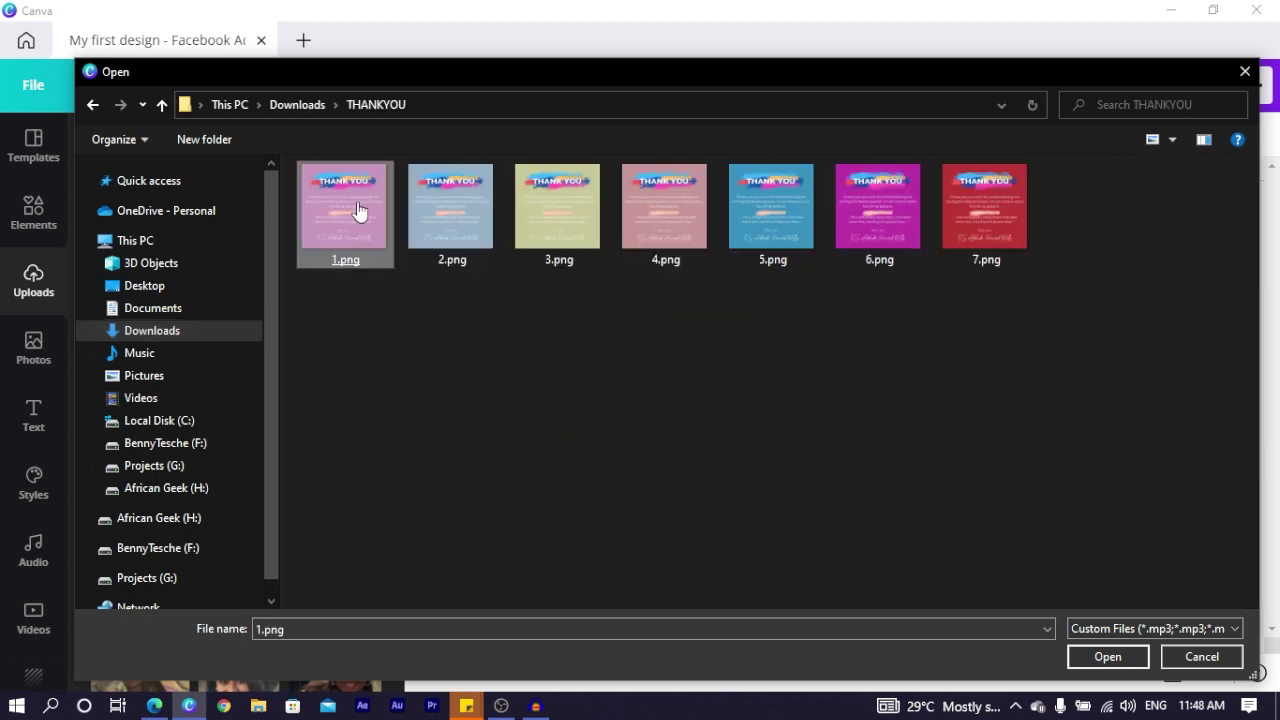
{"action": "left_click", "coordinate": [1129, 664]}
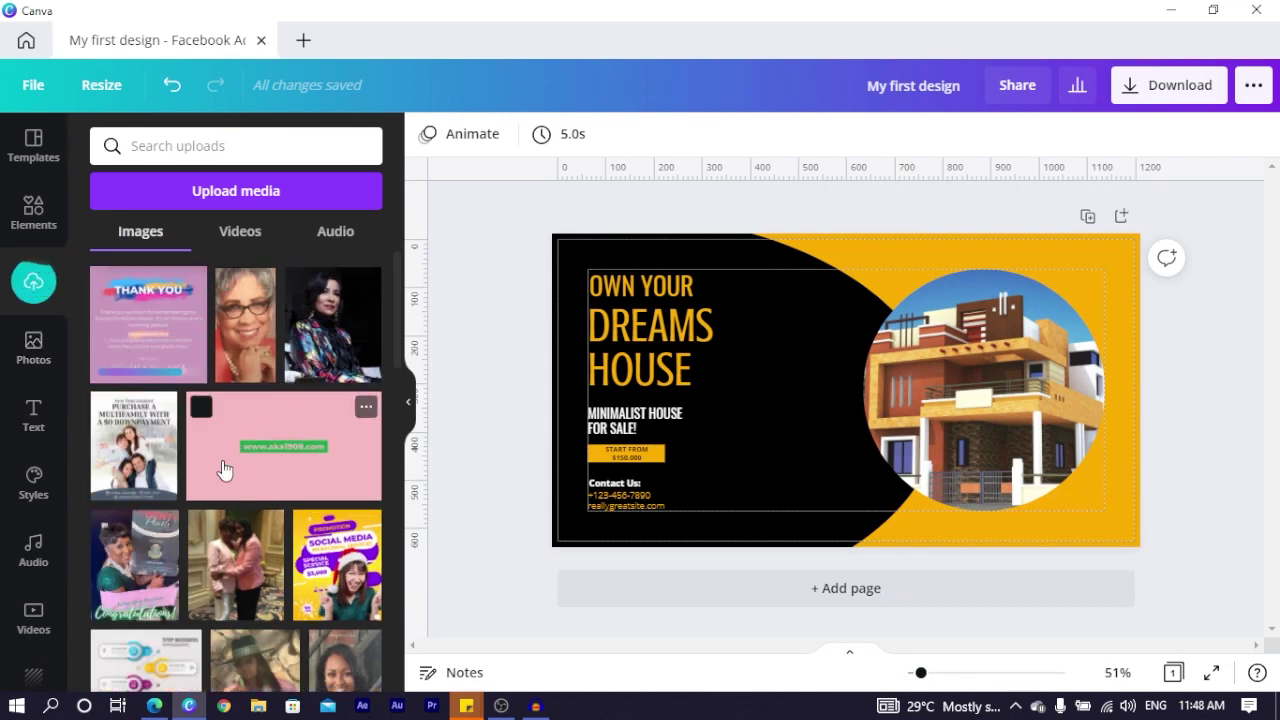
- Look through the uploaded images, videos and audio in the media library
{"action": "scroll", "coordinate": [228, 468], "scroll_direction": "down", "scroll_amount": 1}
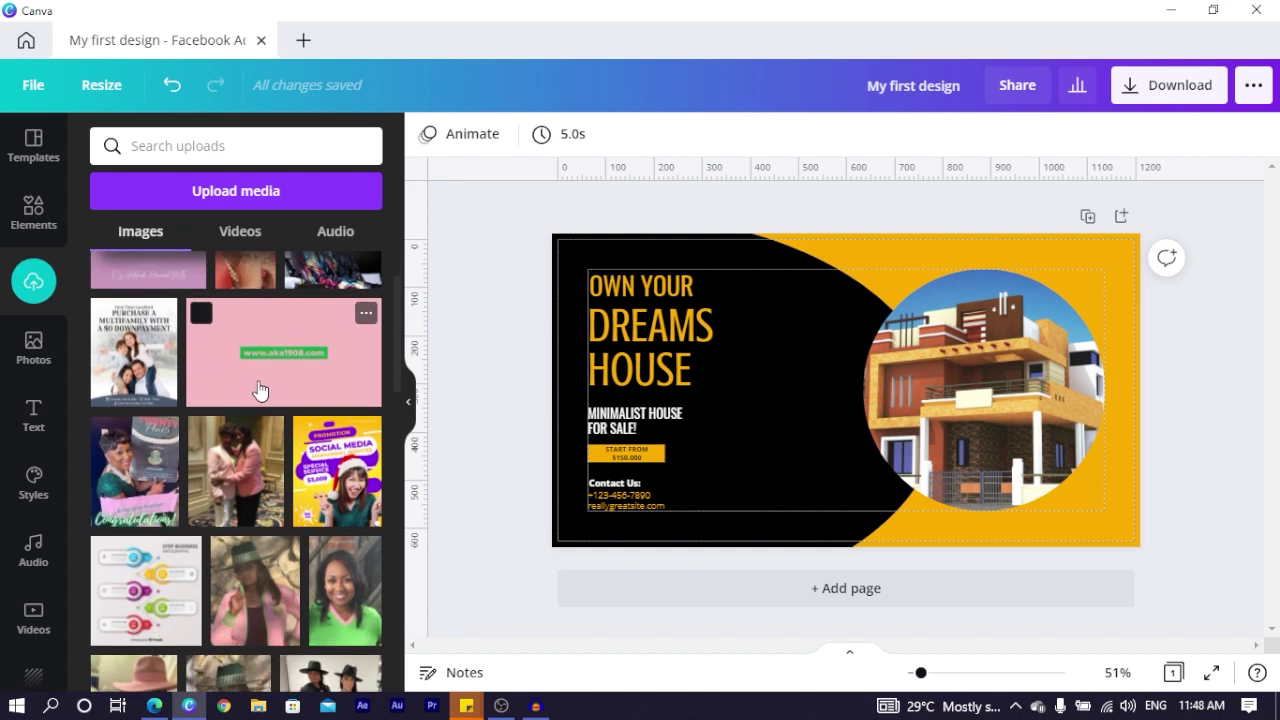
{"action": "scroll", "coordinate": [262, 390], "scroll_direction": "up", "scroll_amount": 1}
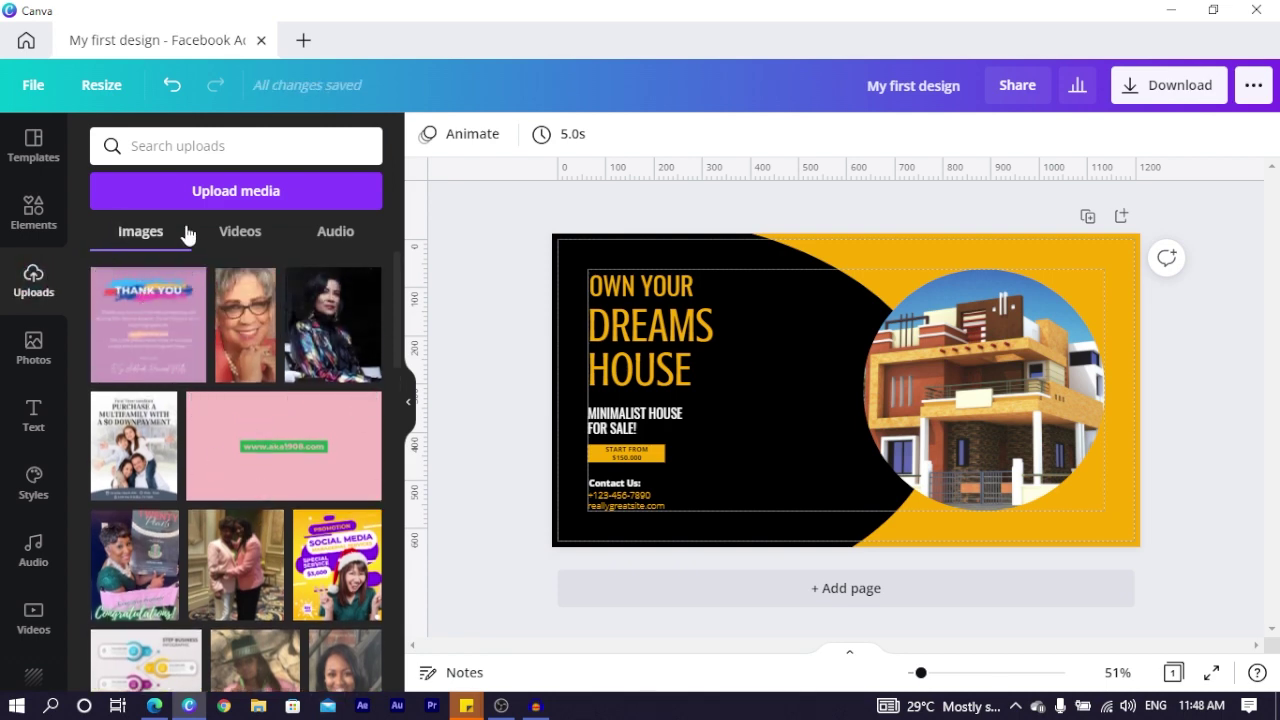
{"action": "left_click", "coordinate": [240, 231]}
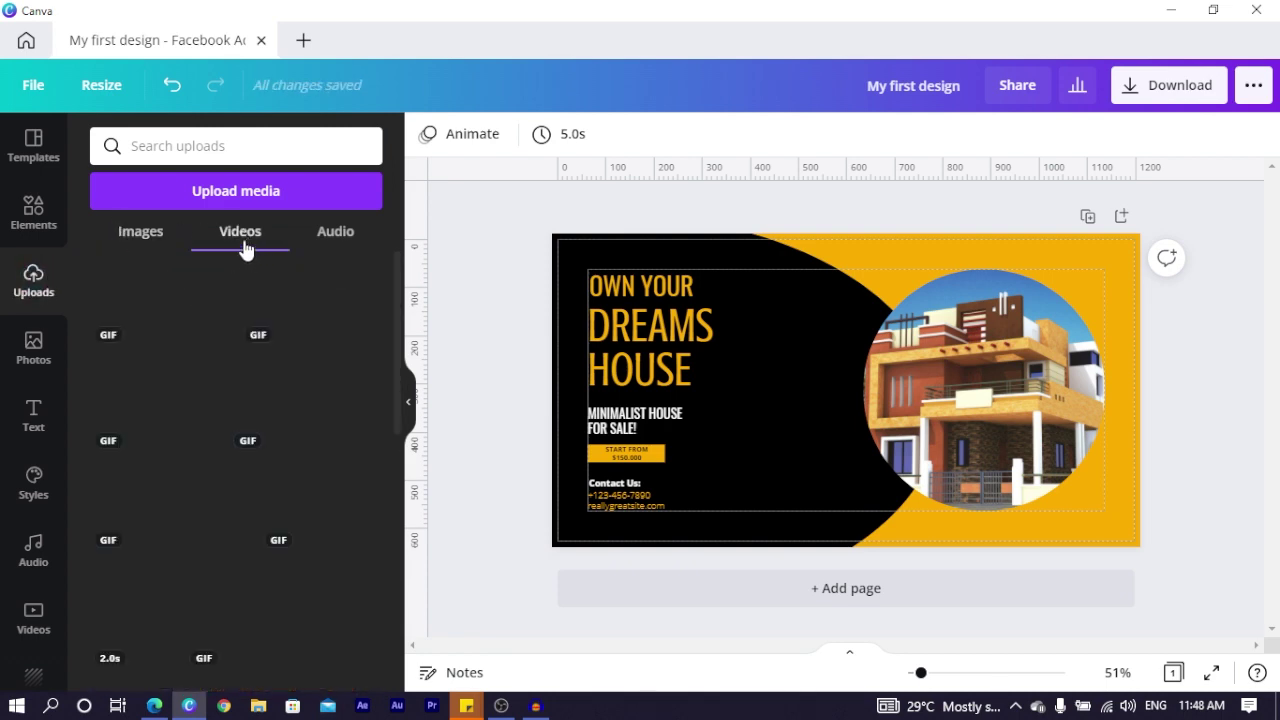
{"action": "left_click", "coordinate": [349, 235]}
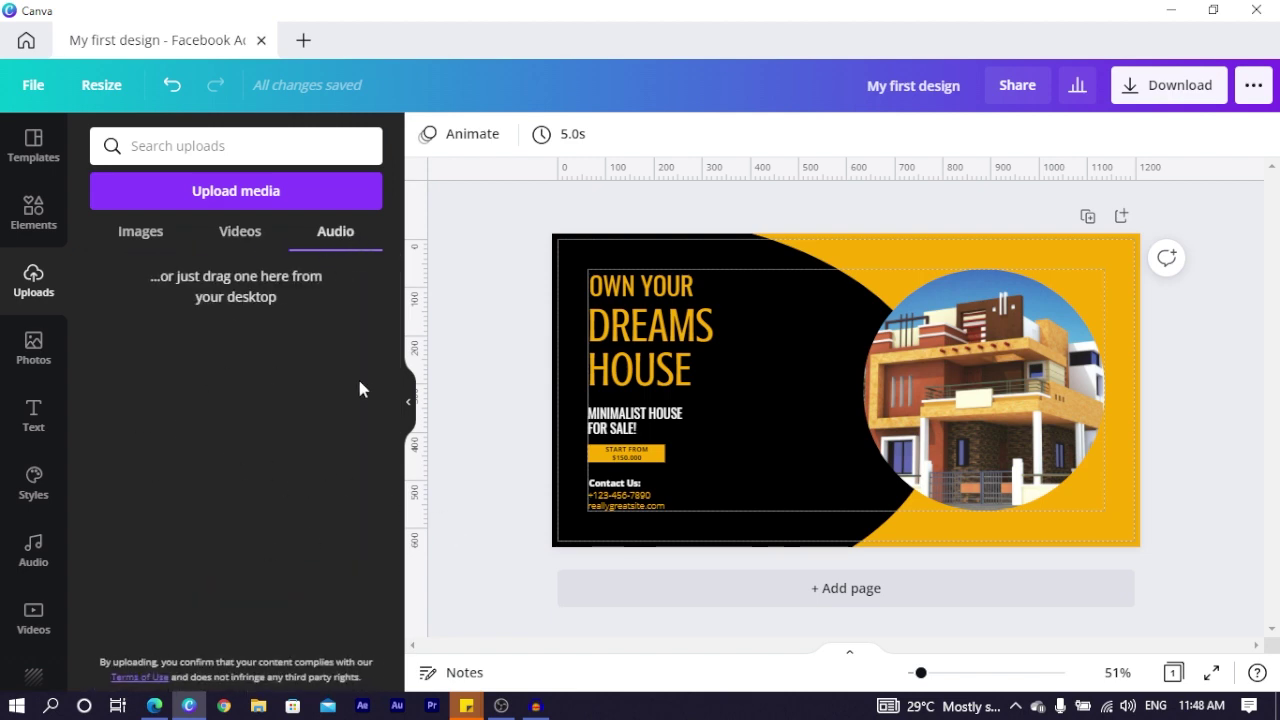
- Replace the house picture in the circular frame with the trending stock photo of three women sitting together
{"action": "left_click", "coordinate": [33, 348]}
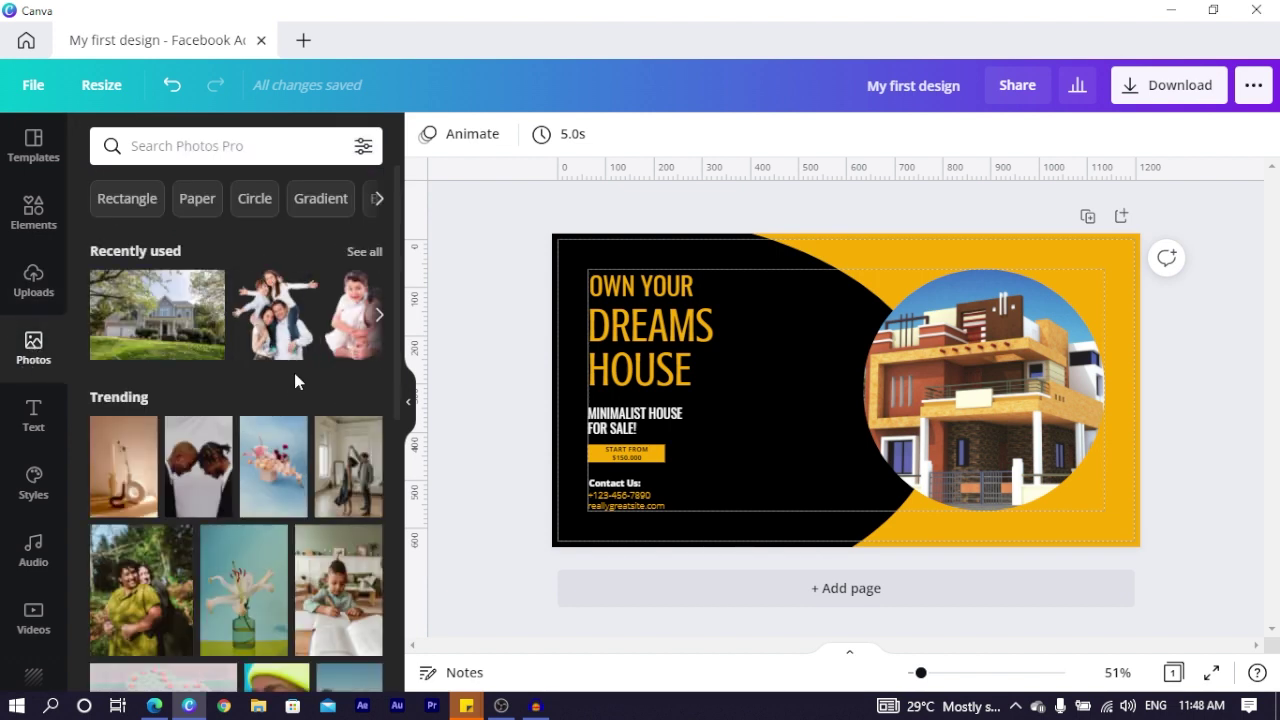
{"action": "scroll", "coordinate": [295, 380], "scroll_direction": "down", "scroll_amount": 5}
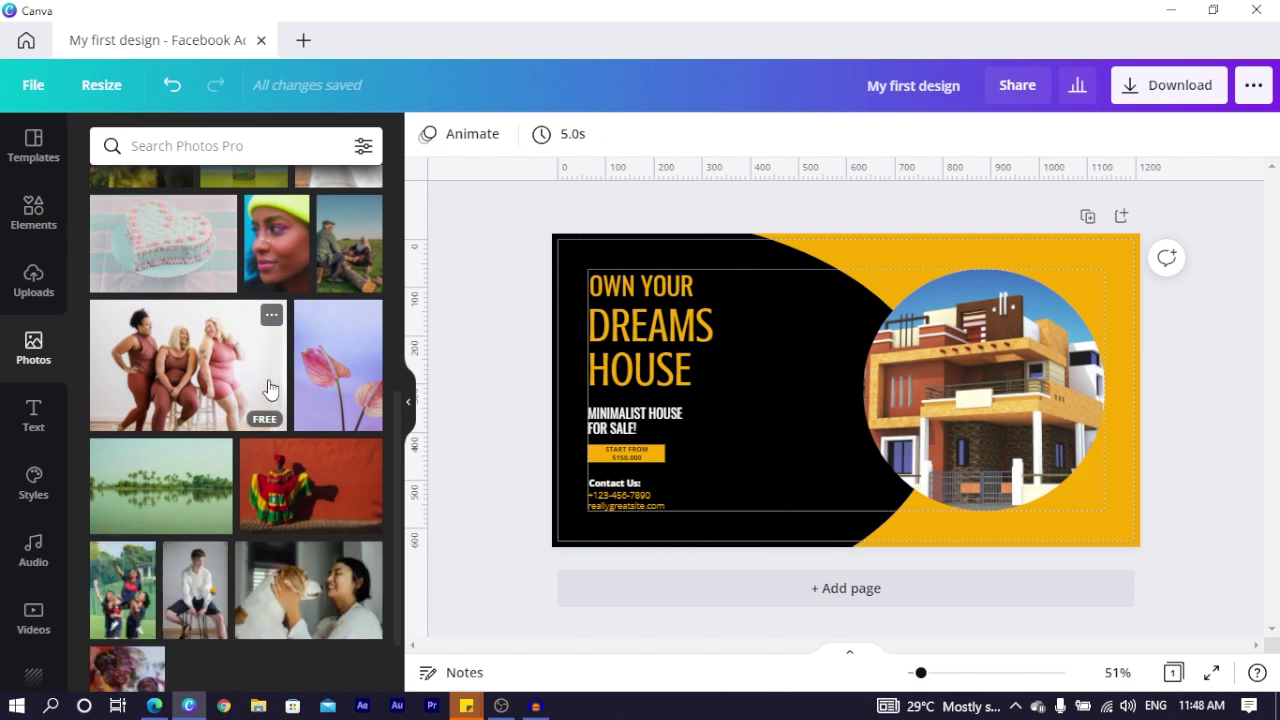
{"action": "left_click_drag", "start_coordinate": [154, 362], "coordinate": [965, 388]}
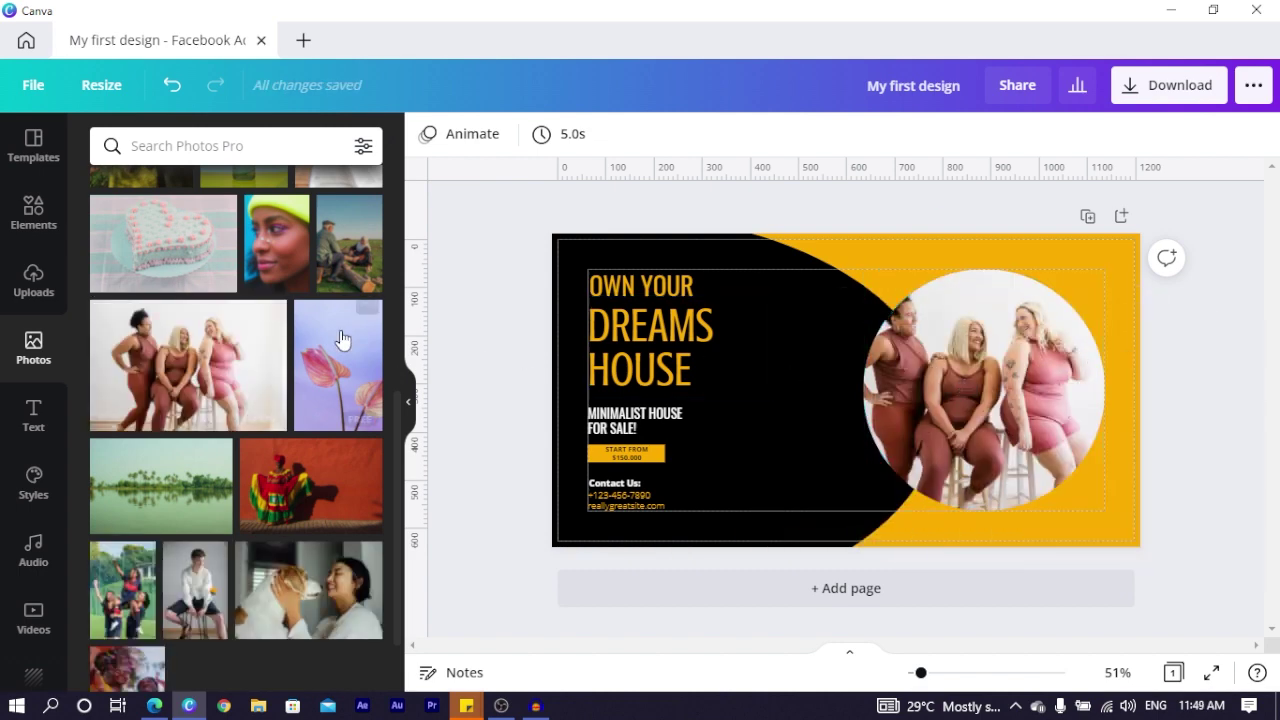
- Try adding the heart-shaped cake photo and the photo of the dancer against a red wall, removing each from the page again
{"action": "left_click_drag", "start_coordinate": [624, 389], "coordinate": [845, 436]}
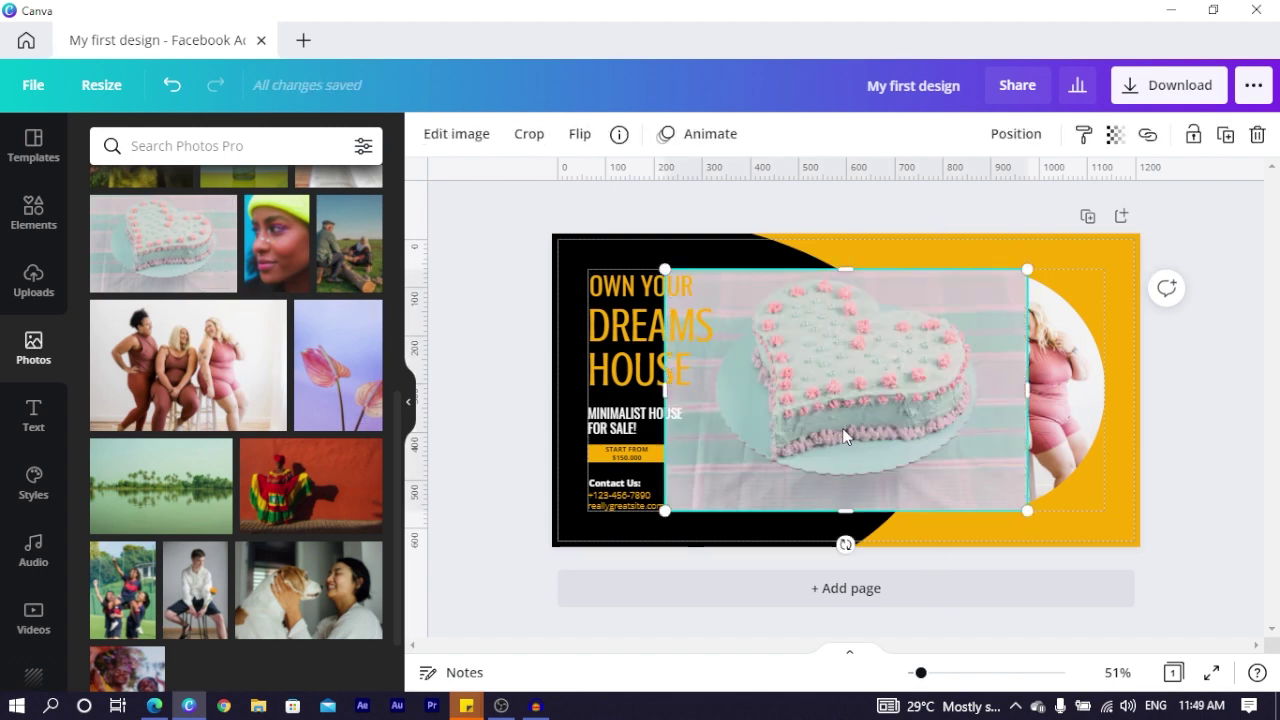
{"action": "key", "text": "Escape"}
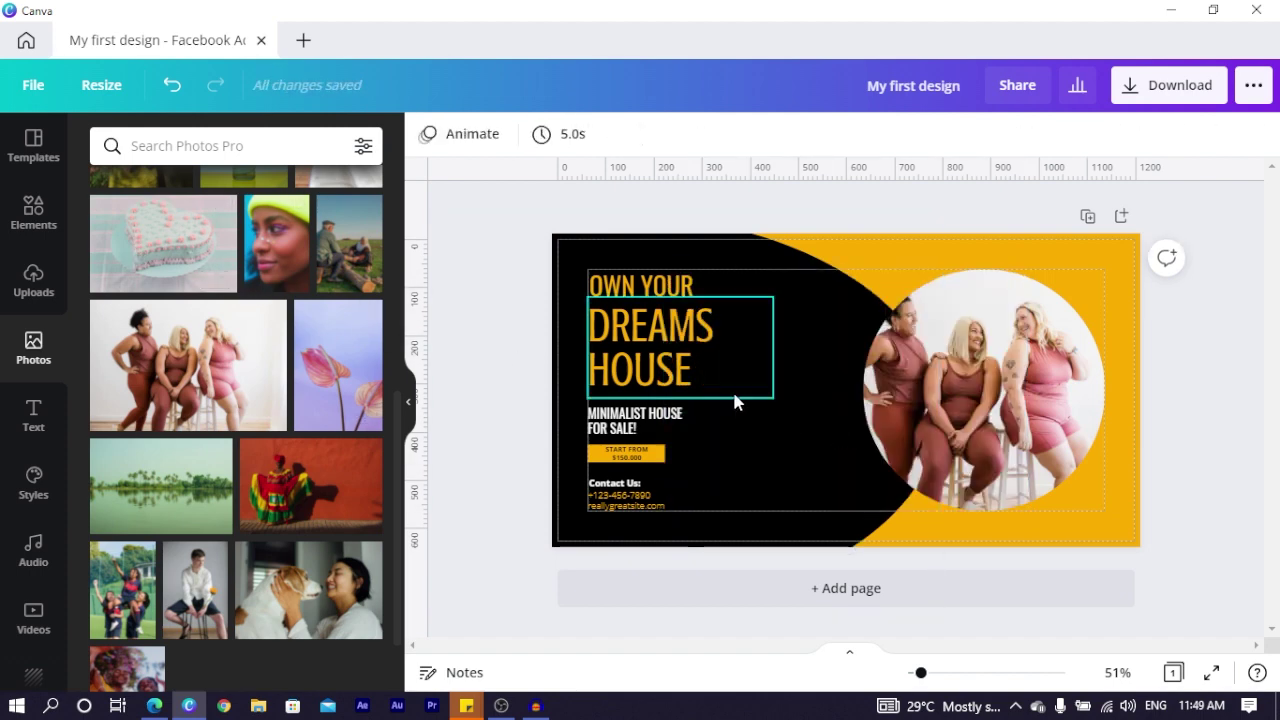
{"action": "left_click", "coordinate": [260, 490]}
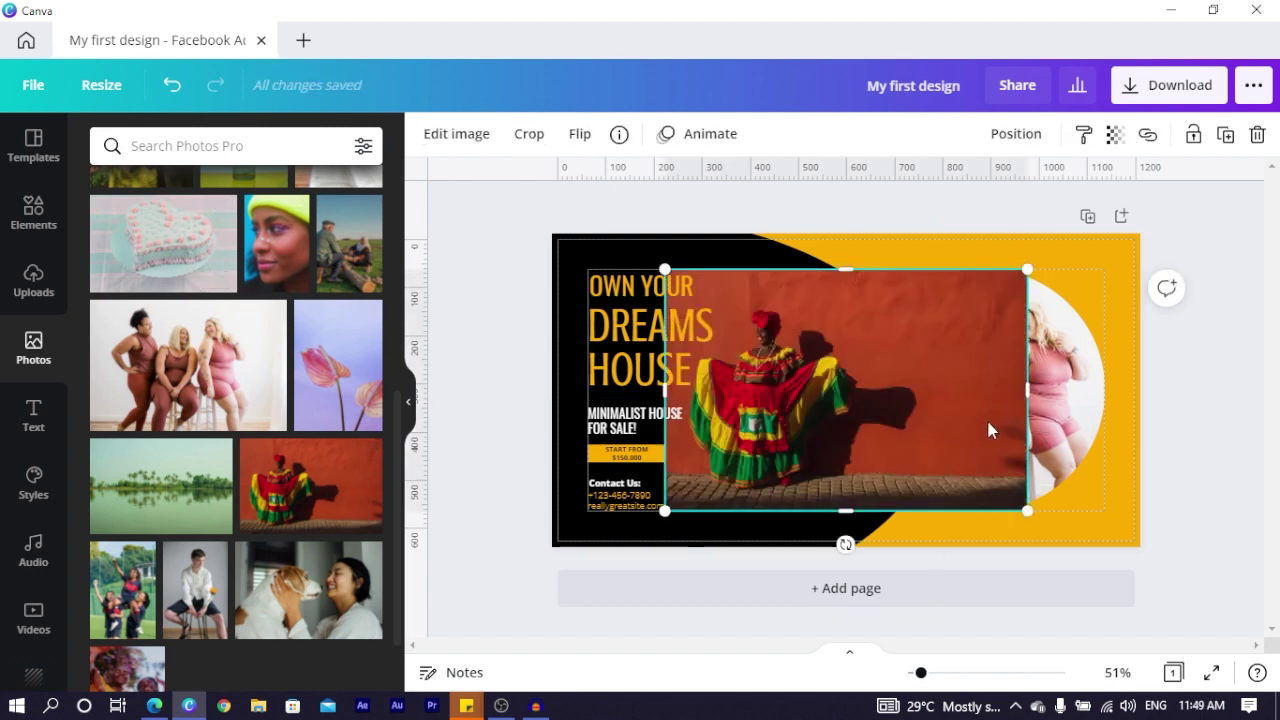
{"action": "key", "text": "Delete"}
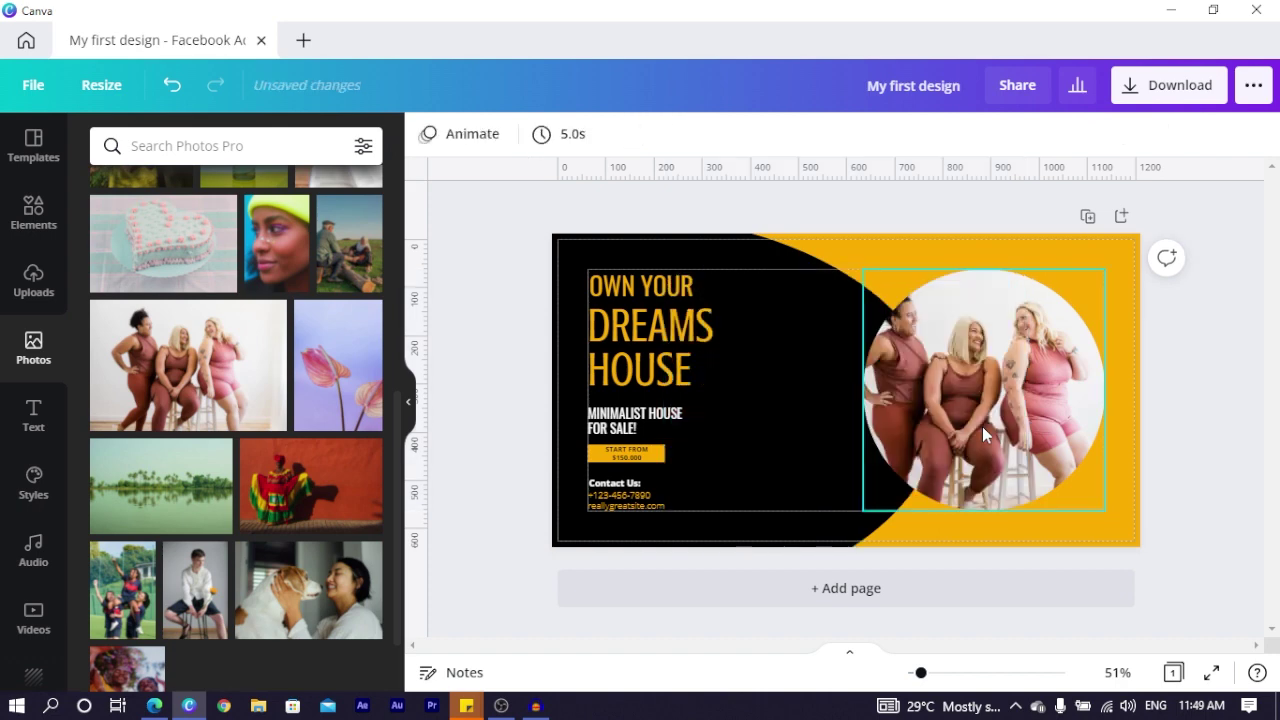
- Search the stock photos for "man holding key" and look through the results
{"action": "left_click", "coordinate": [283, 155]}
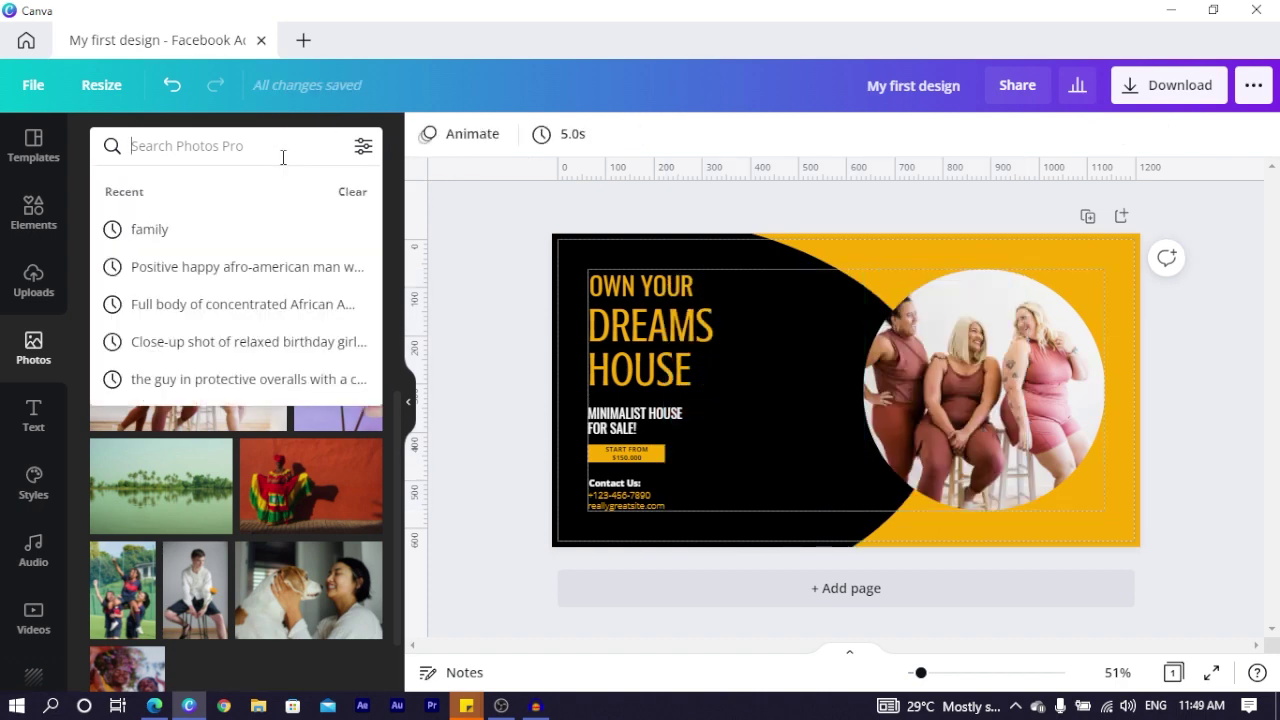
{"action": "type", "text": "man"}
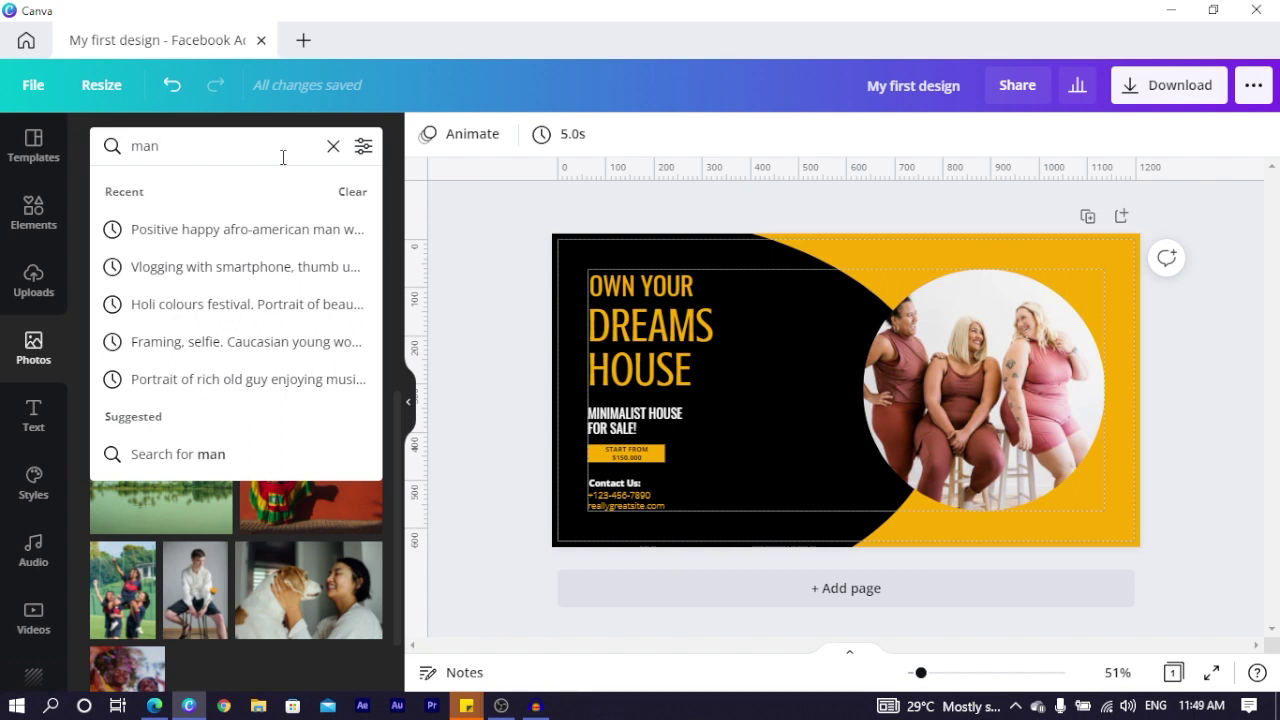
{"action": "type", "text": " holding k"}
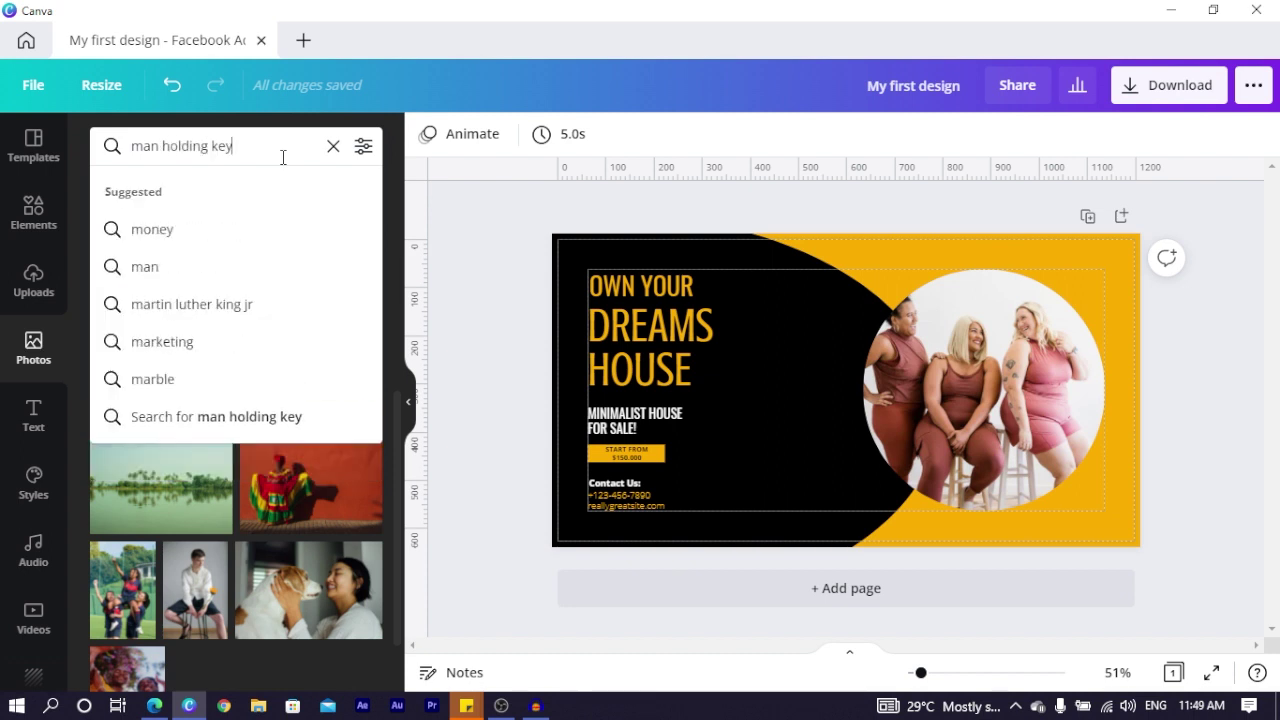
{"action": "type", "text": "ey"}
{"action": "key", "text": "Return"}
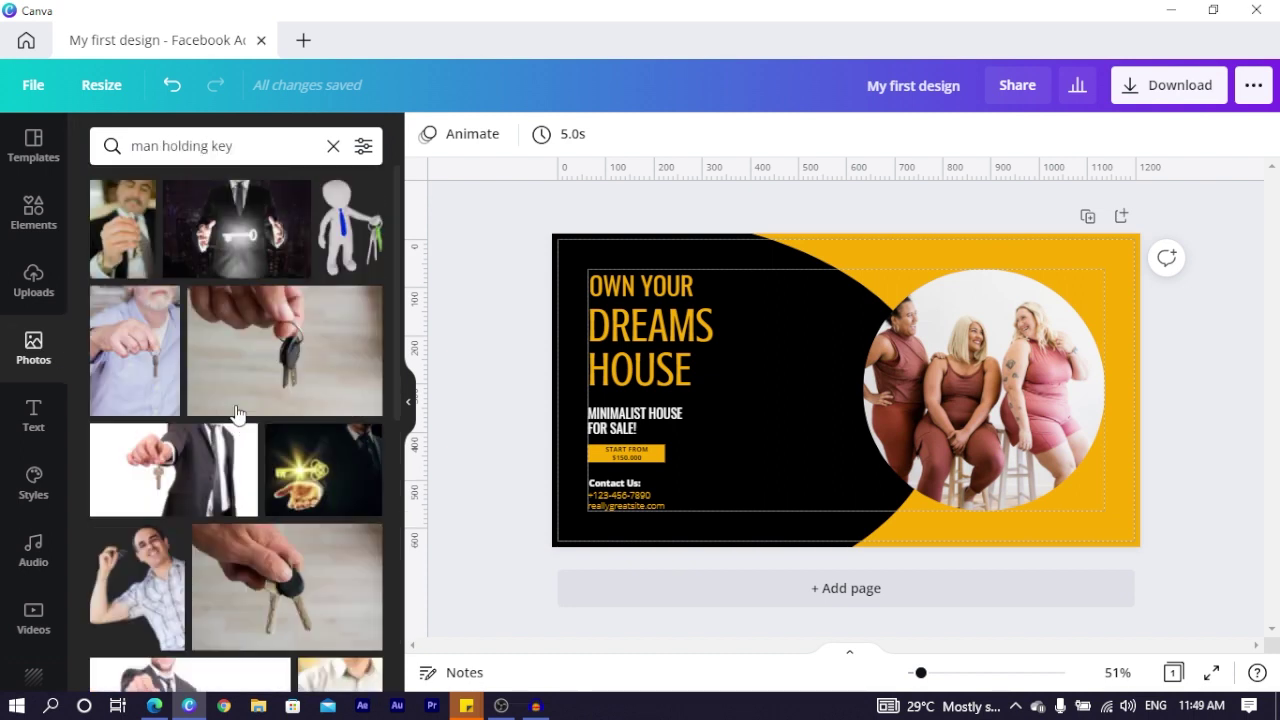
{"action": "scroll", "coordinate": [238, 507], "scroll_direction": "down", "scroll_amount": 2}
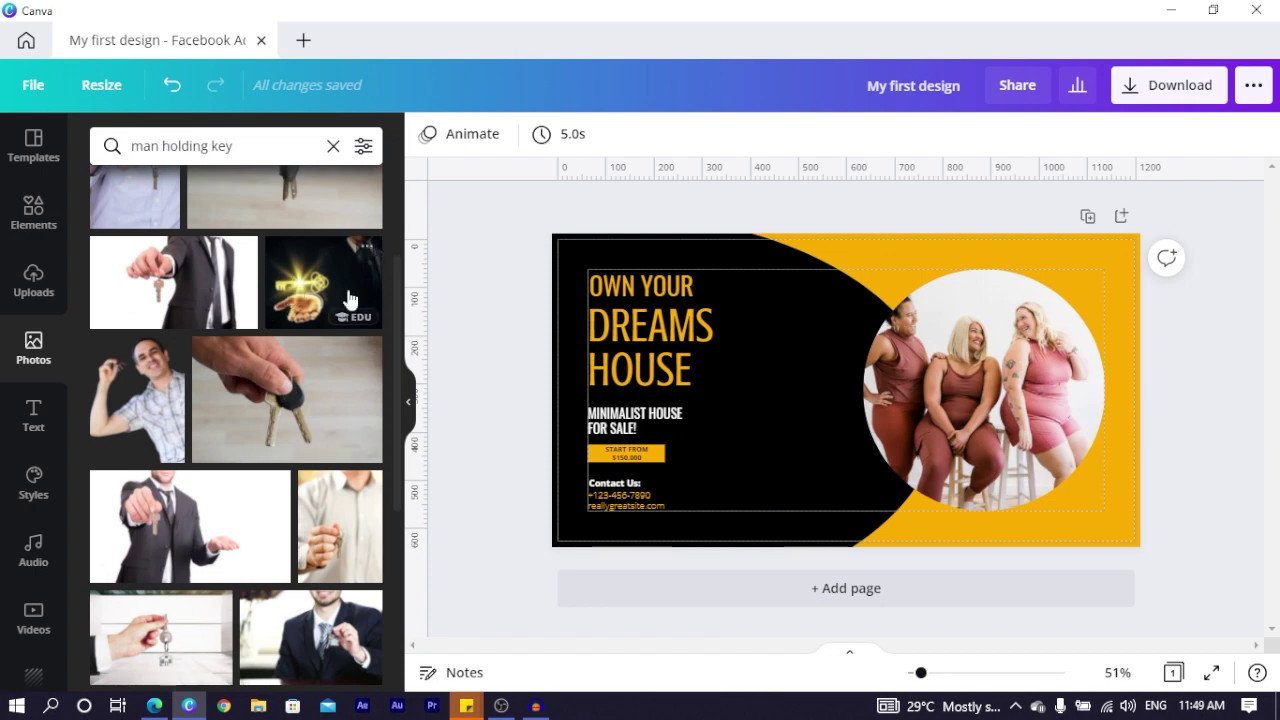
- Add the "Stay Fearless" font combination, shrink it to font size 45 and place it beside the contact details on the black area
{"action": "left_click", "coordinate": [27, 425]}
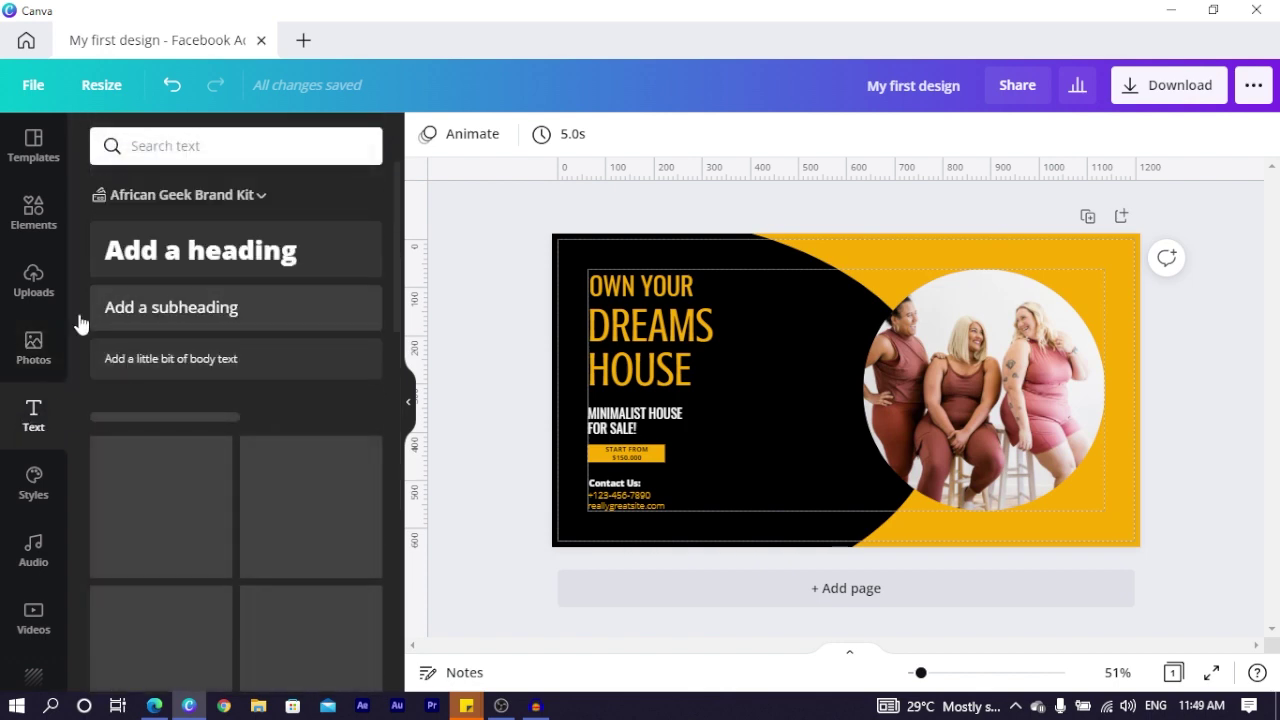
{"action": "scroll", "coordinate": [214, 510], "scroll_direction": "down", "scroll_amount": 2}
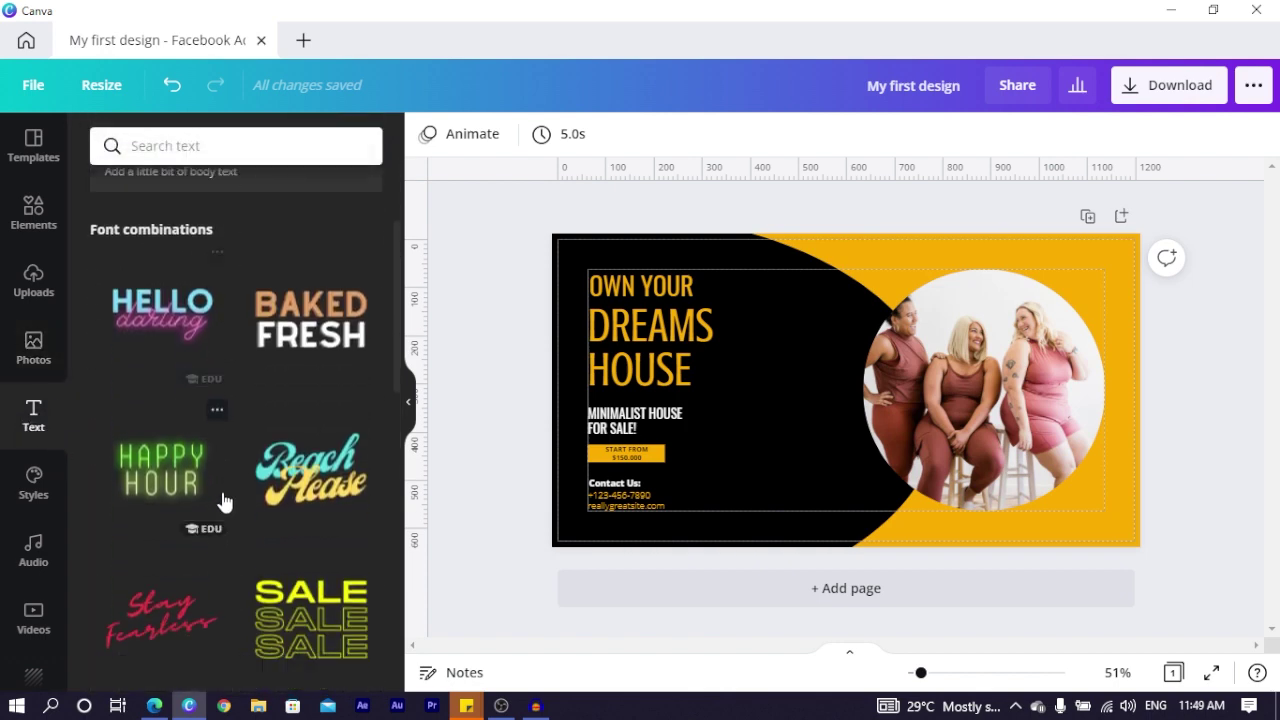
{"action": "scroll", "coordinate": [250, 380], "scroll_direction": "down", "scroll_amount": 5}
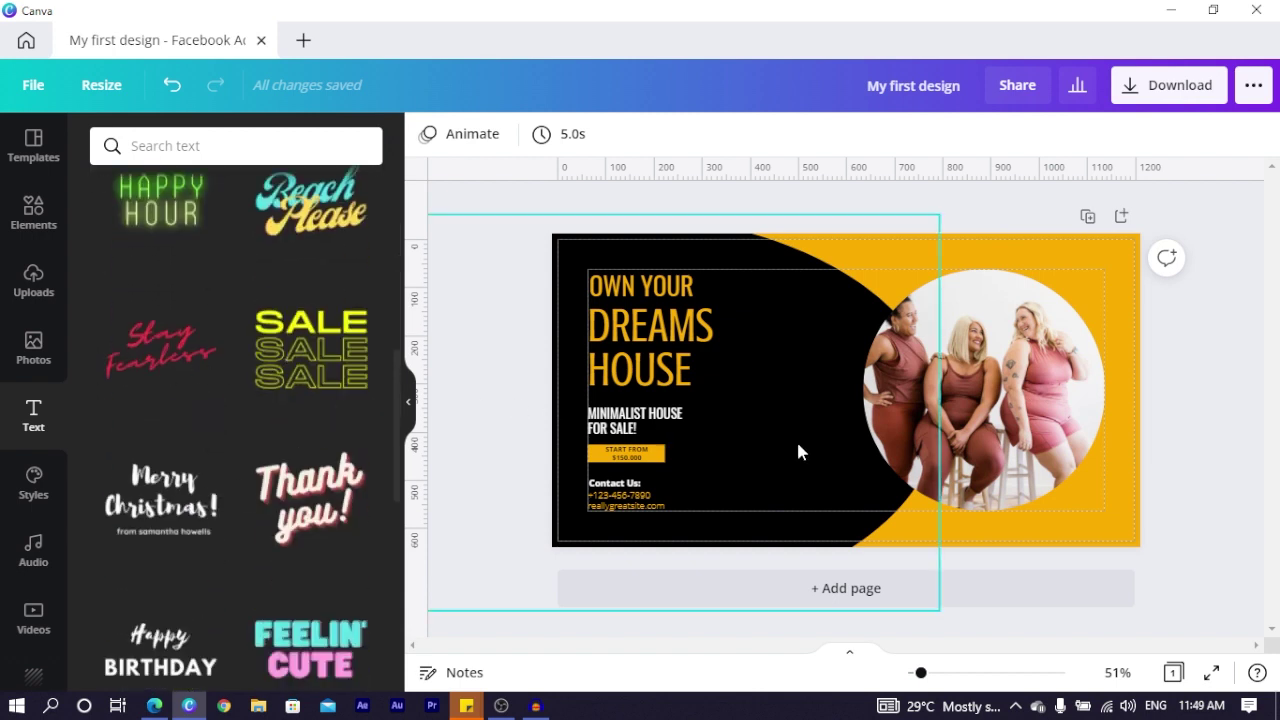
{"action": "left_click", "coordinate": [148, 372]}
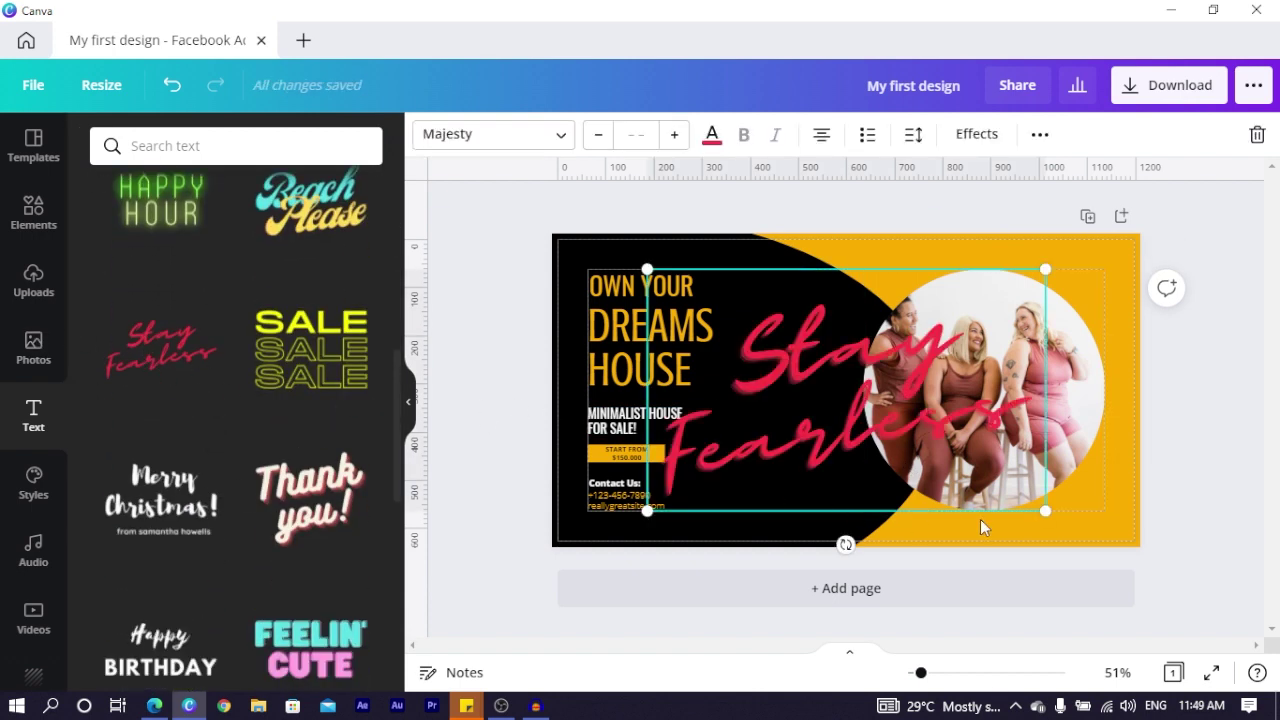
{"action": "left_click_drag", "start_coordinate": [1037, 268], "coordinate": [846, 389]}
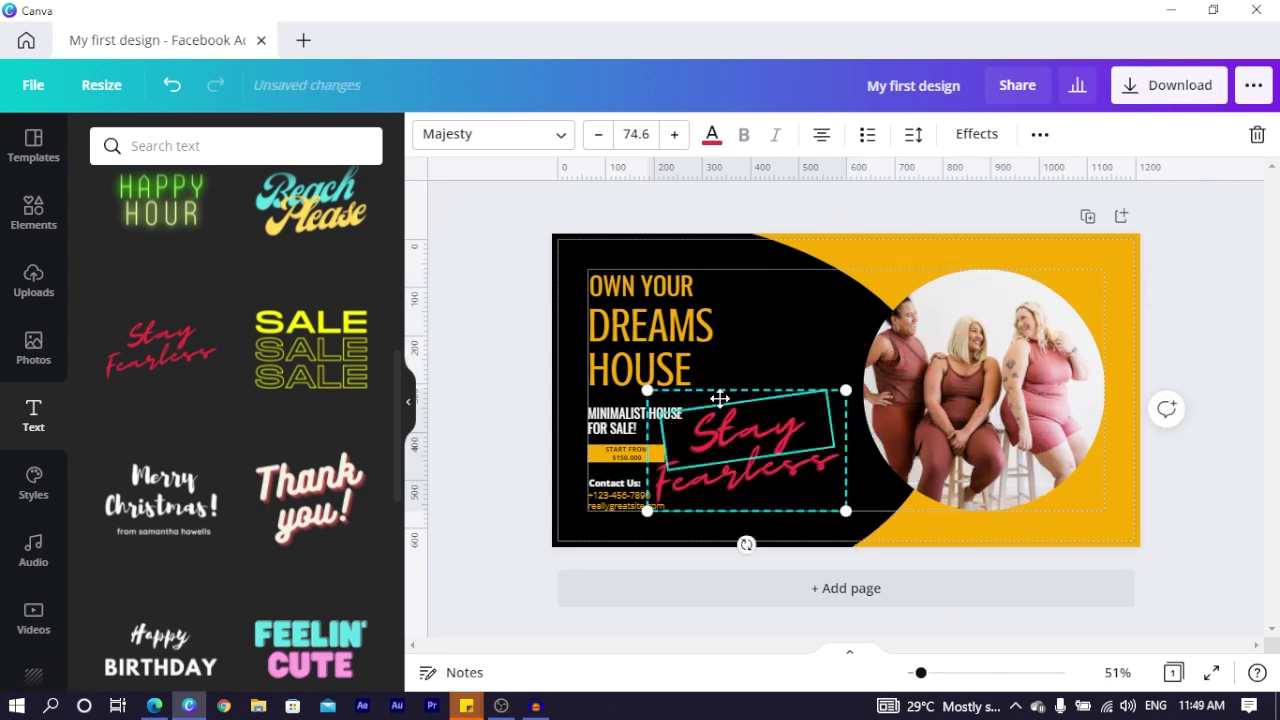
{"action": "left_click_drag", "start_coordinate": [734, 445], "coordinate": [765, 344]}
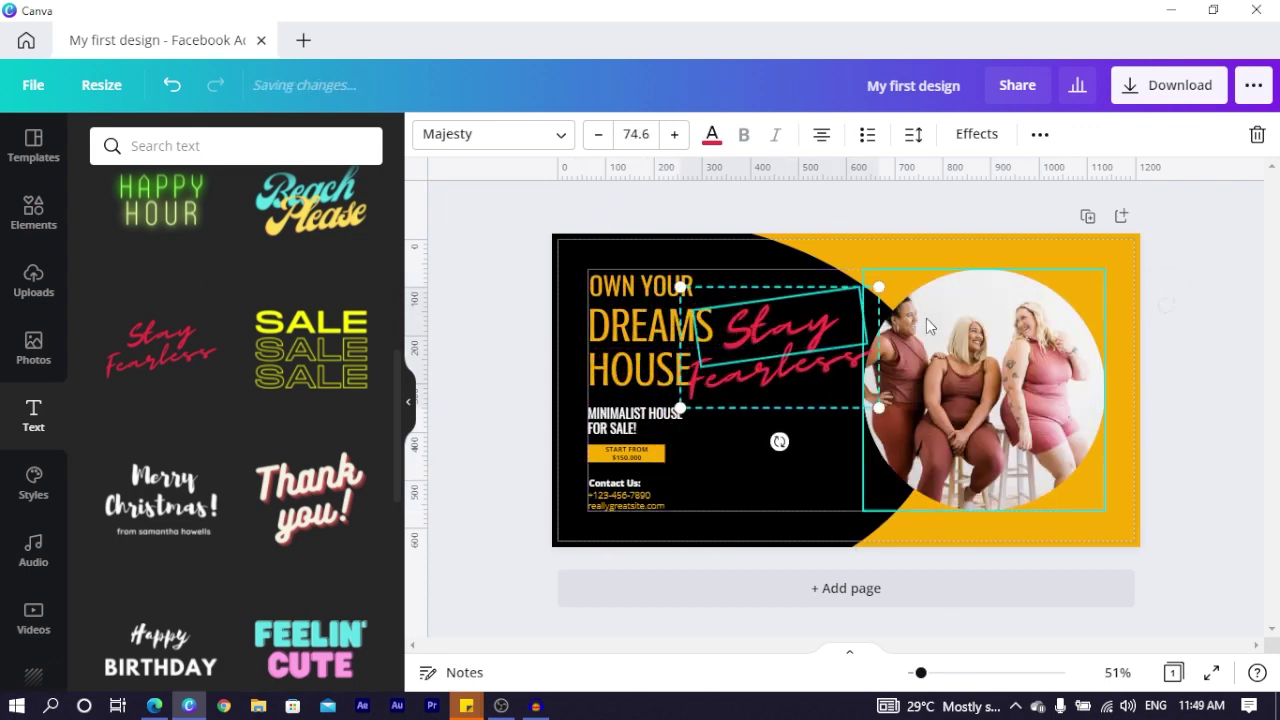
{"action": "left_click_drag", "start_coordinate": [875, 290], "coordinate": [800, 337]}
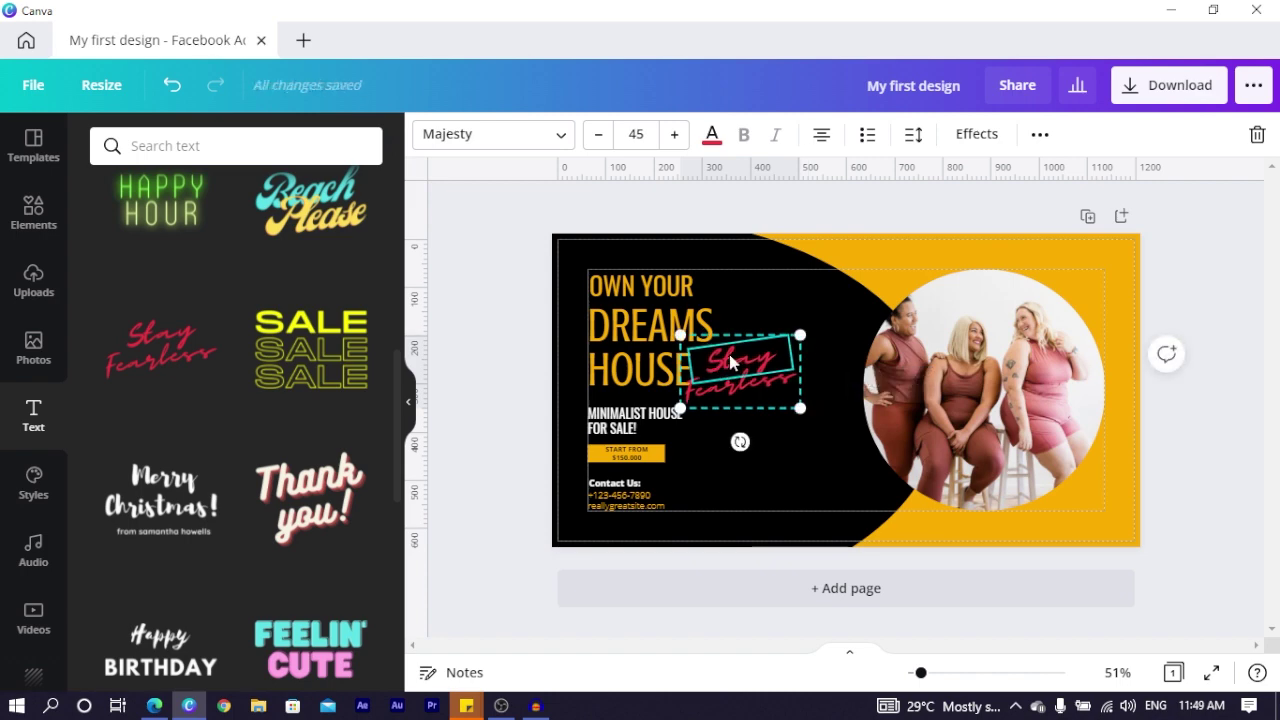
{"action": "left_click_drag", "start_coordinate": [728, 355], "coordinate": [747, 458]}
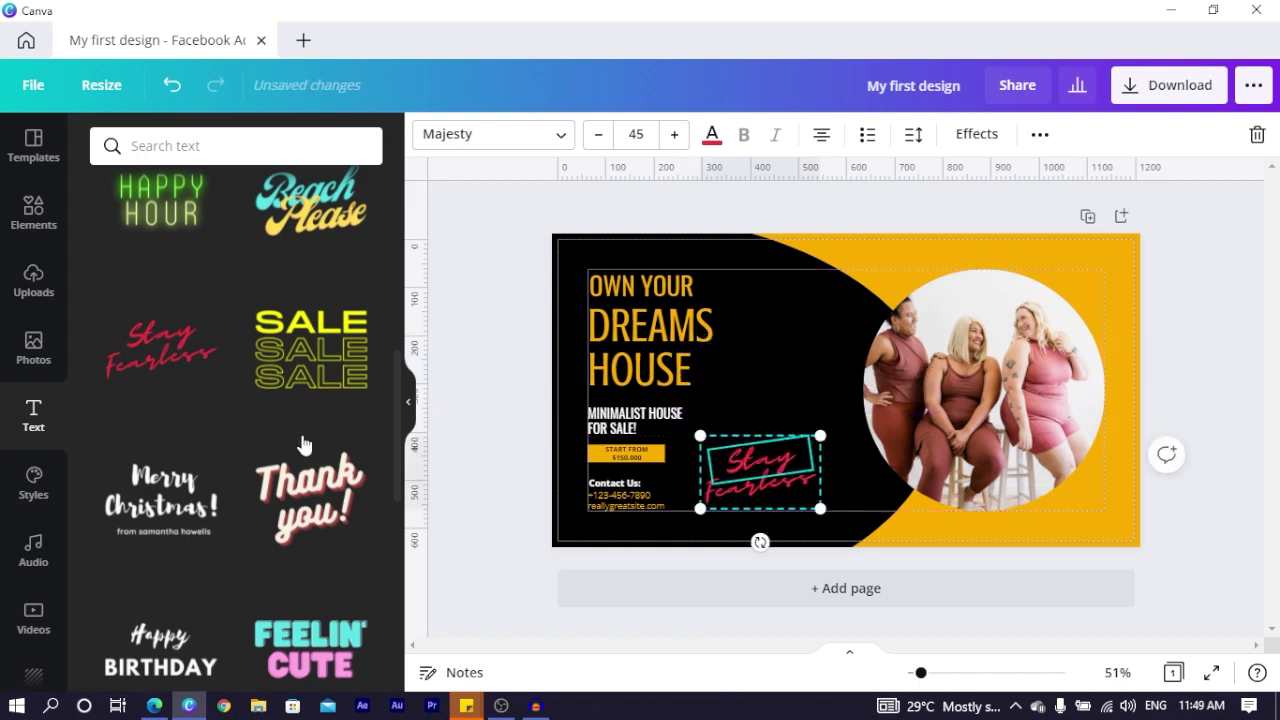
- Look through the remaining font combinations and add a default heading text to the page
{"action": "scroll", "coordinate": [306, 450], "scroll_direction": "down", "scroll_amount": 4}
{"action": "scroll", "coordinate": [305, 585], "scroll_direction": "down", "scroll_amount": 6}
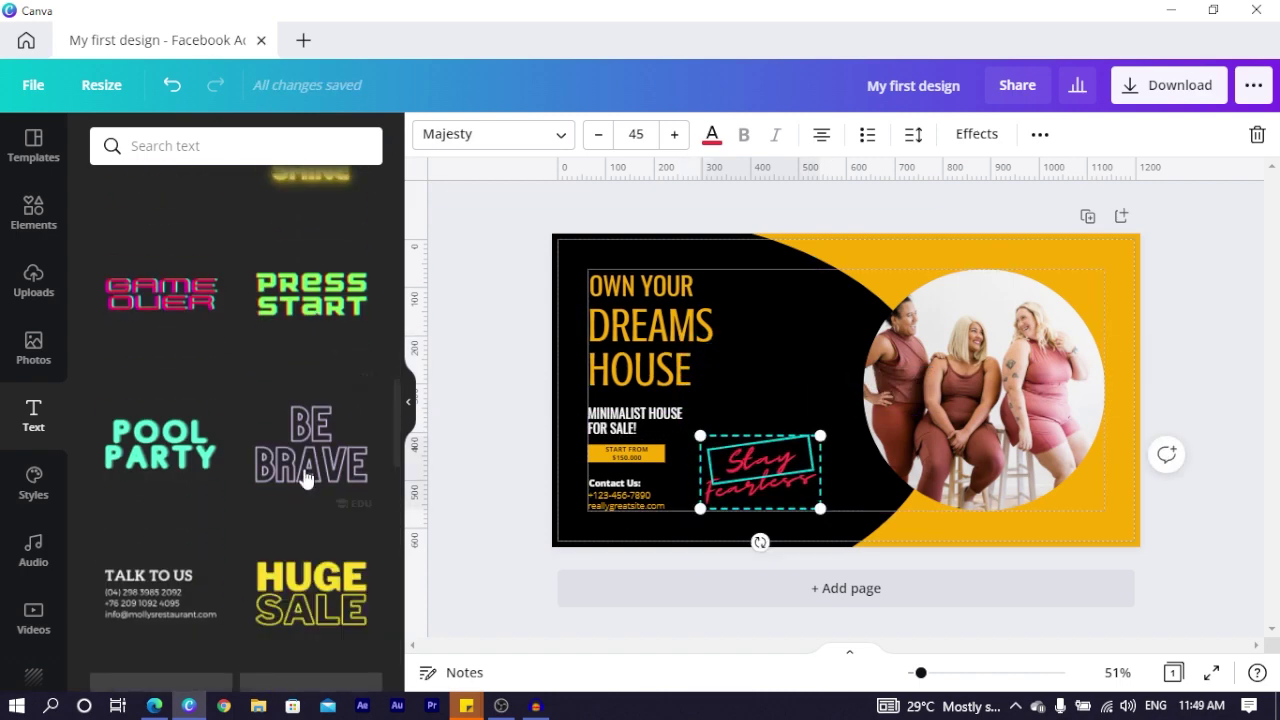
{"action": "scroll", "coordinate": [305, 470], "scroll_direction": "down", "scroll_amount": 2}
{"action": "scroll", "coordinate": [317, 441], "scroll_direction": "up", "scroll_amount": 15}
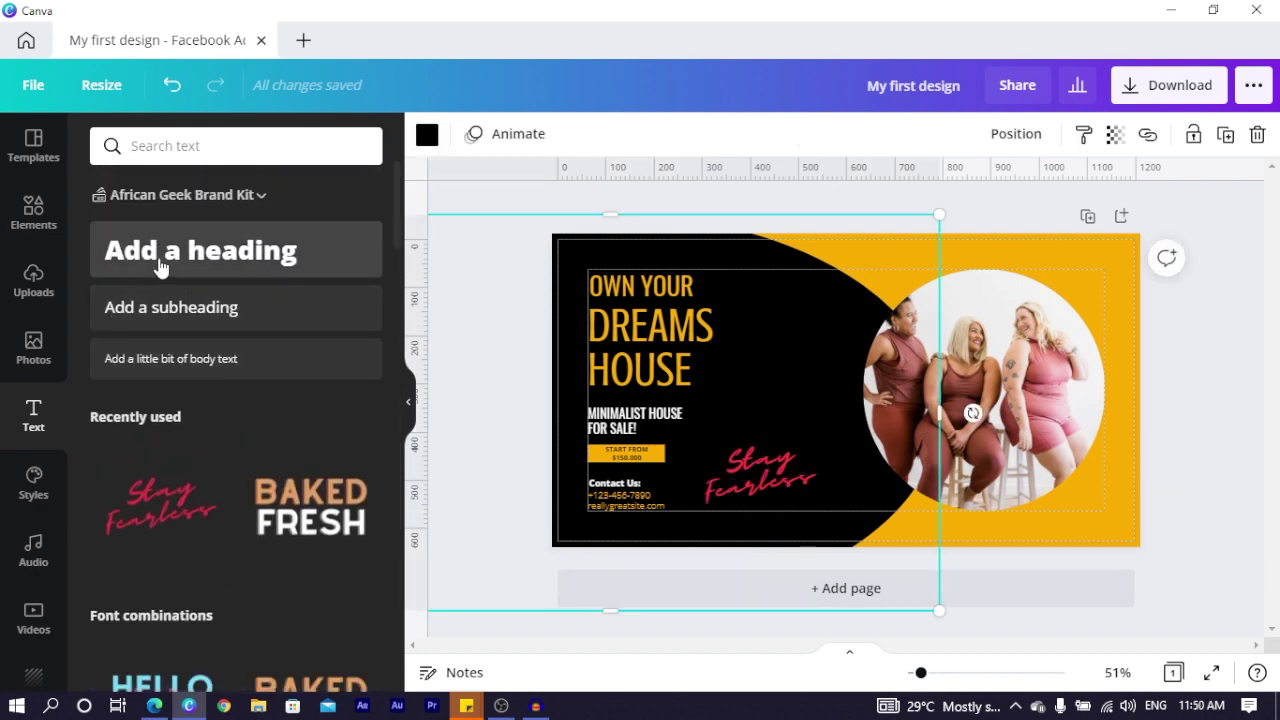
{"action": "left_click_drag", "start_coordinate": [165, 267], "coordinate": [160, 266]}
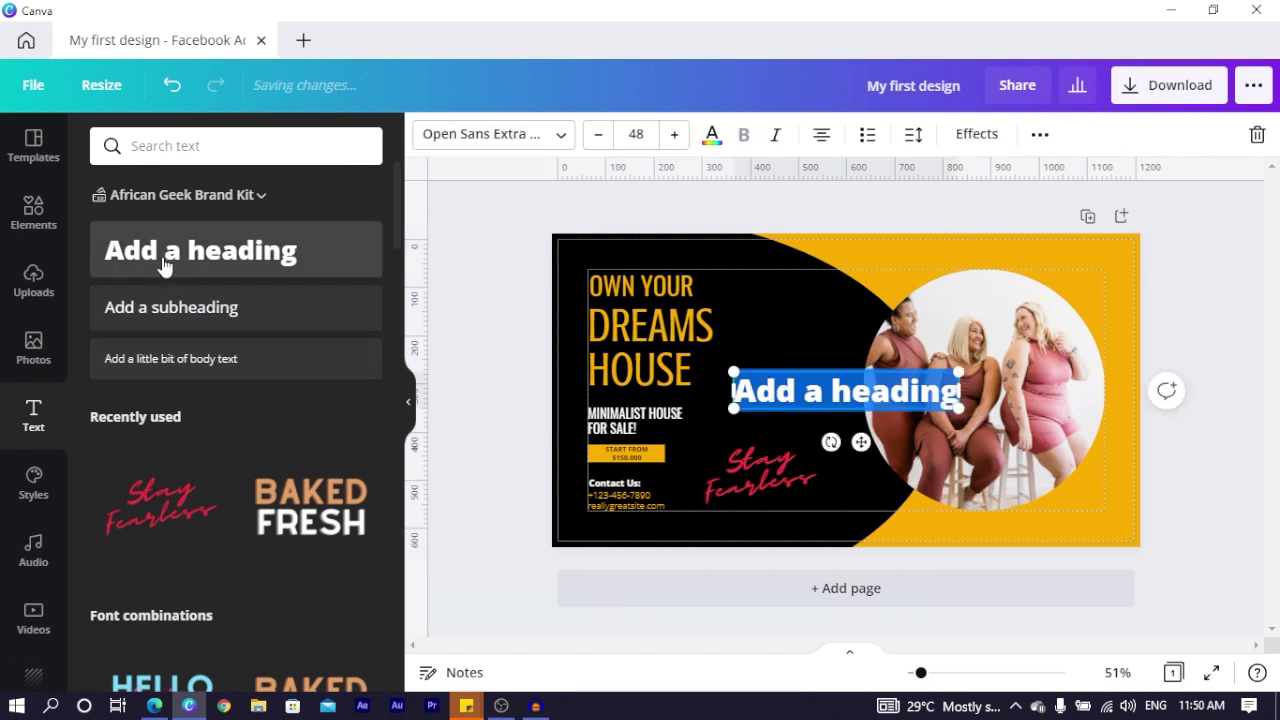
- Try the uploaded Champion Gothic Middle font on the "OWN YOUR" text
{"action": "left_click", "coordinate": [648, 345]}
{"action": "left_click", "coordinate": [640, 286]}
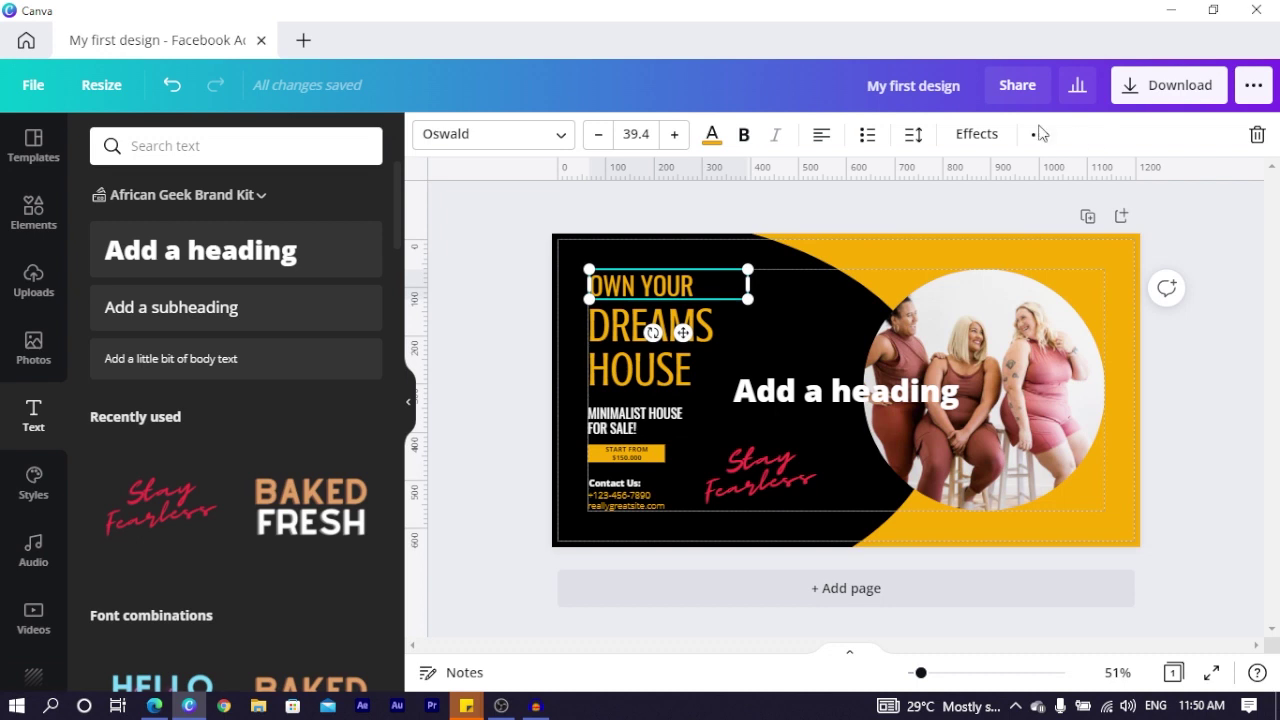
{"action": "left_click", "coordinate": [472, 137]}
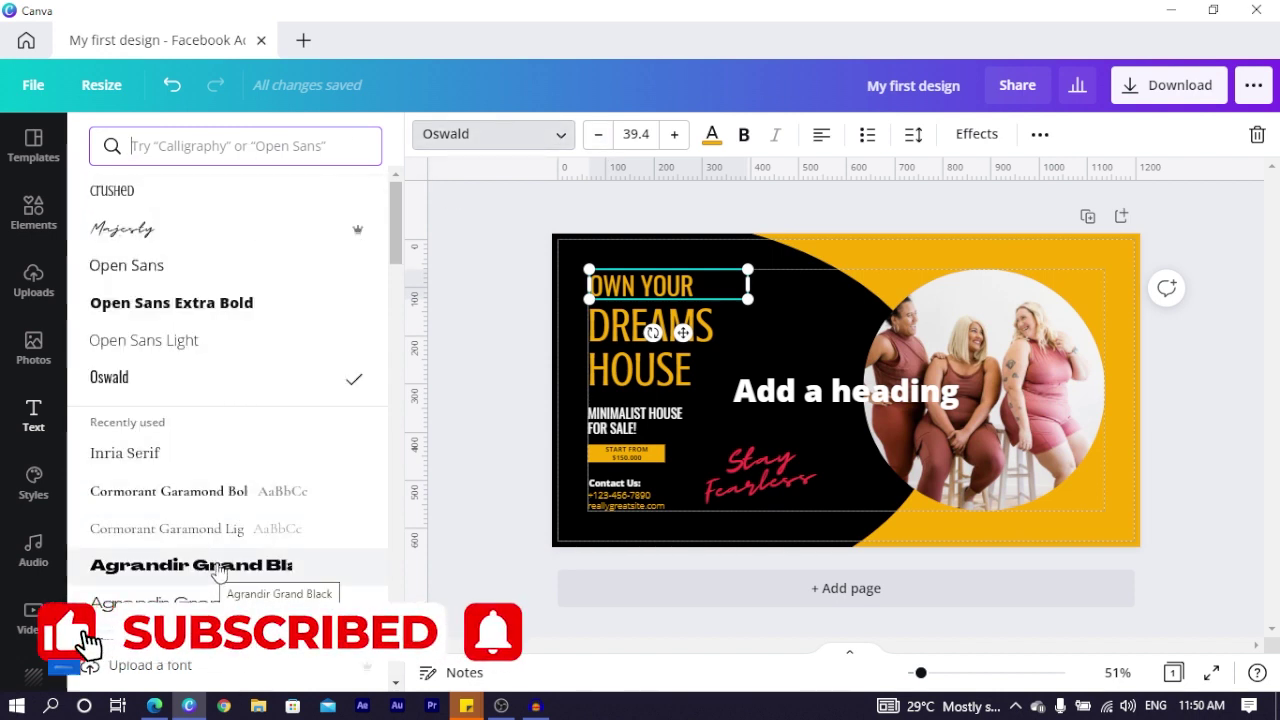
{"action": "scroll", "coordinate": [145, 318], "scroll_direction": "down", "scroll_amount": 1}
{"action": "scroll", "coordinate": [190, 300], "scroll_direction": "down", "scroll_amount": 10}
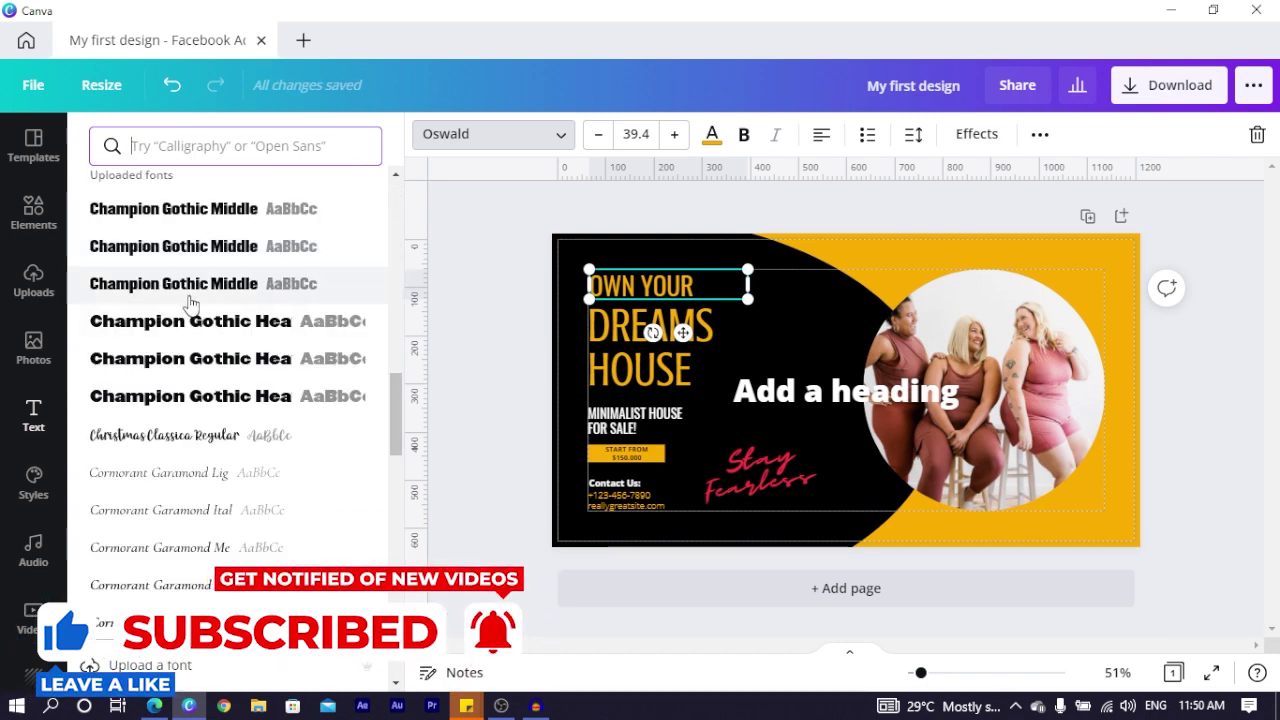
{"action": "left_click", "coordinate": [170, 290]}
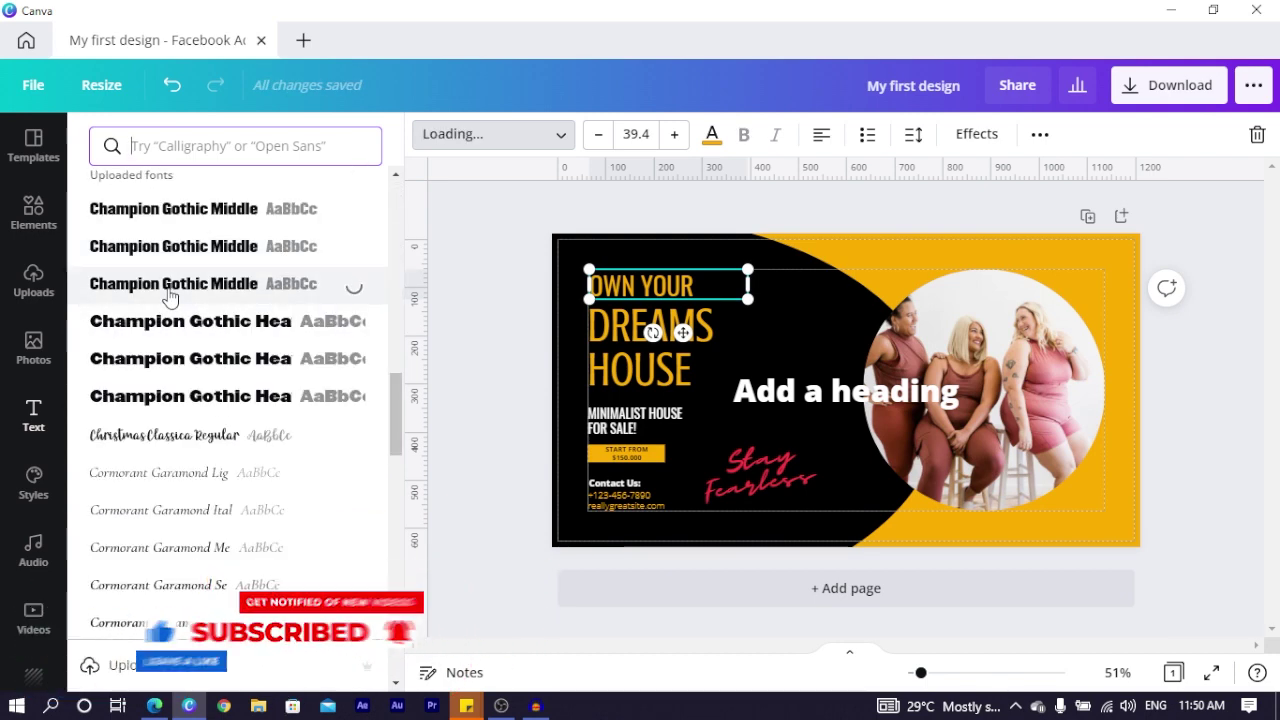
- Change the "OWN YOUR" text to the Druk Wide Bold font and widen its text box so it fits on one line
{"action": "scroll", "coordinate": [165, 310], "scroll_direction": "down", "scroll_amount": 4}
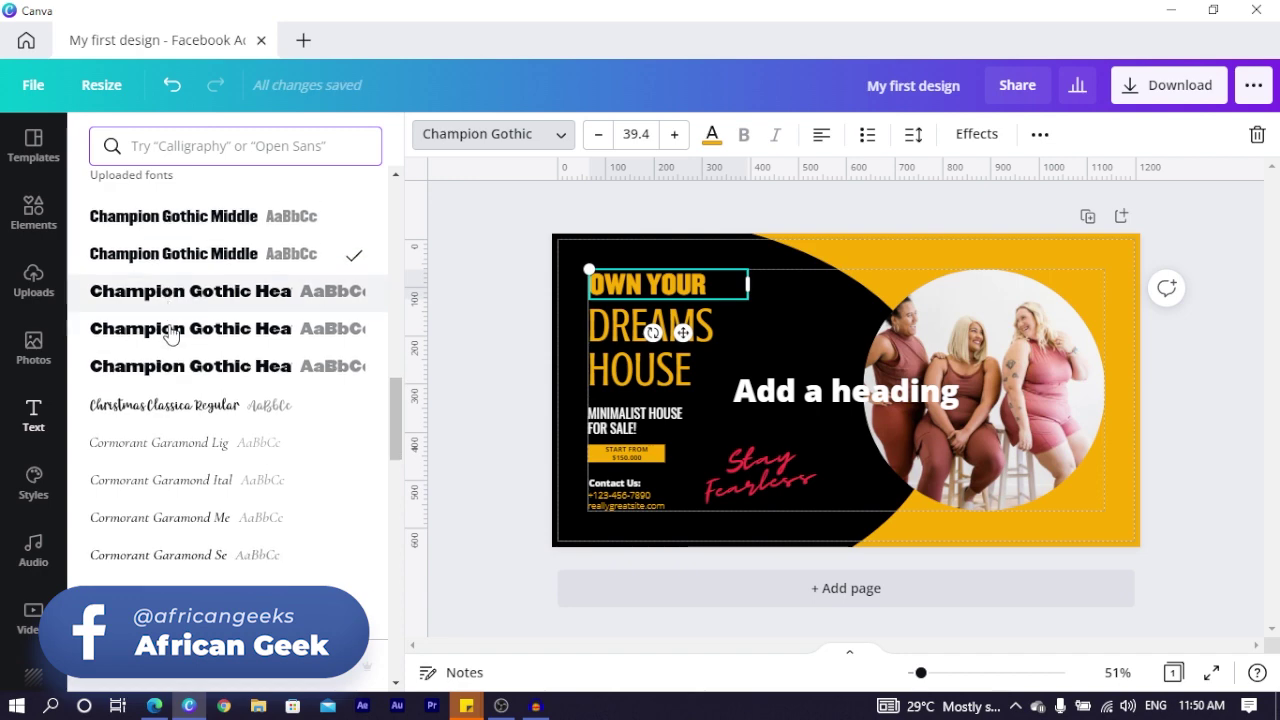
{"action": "left_click", "coordinate": [155, 512]}
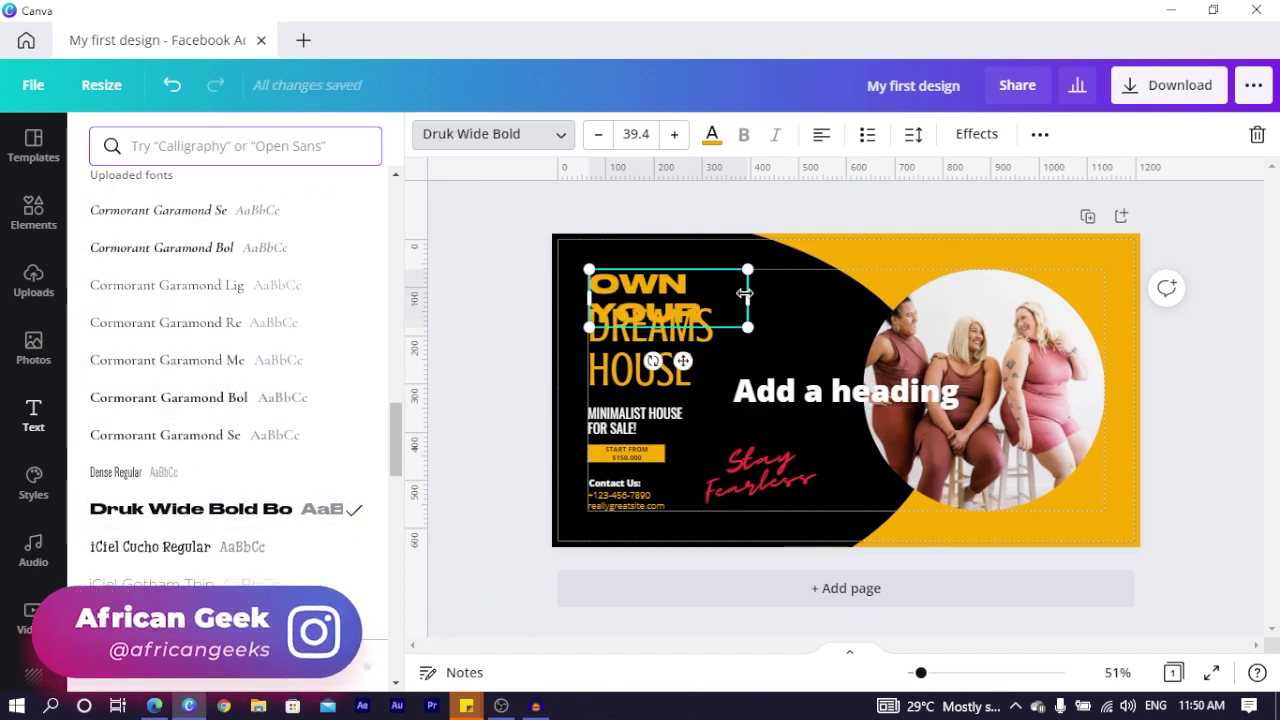
{"action": "left_click_drag", "start_coordinate": [745, 293], "coordinate": [803, 281]}
- Change the "OWN YOUR" text to the iCiel Cucho Regular font, try larger sizes and set its font size to 41.7
{"action": "scroll", "coordinate": [260, 465], "scroll_direction": "down", "scroll_amount": 2}
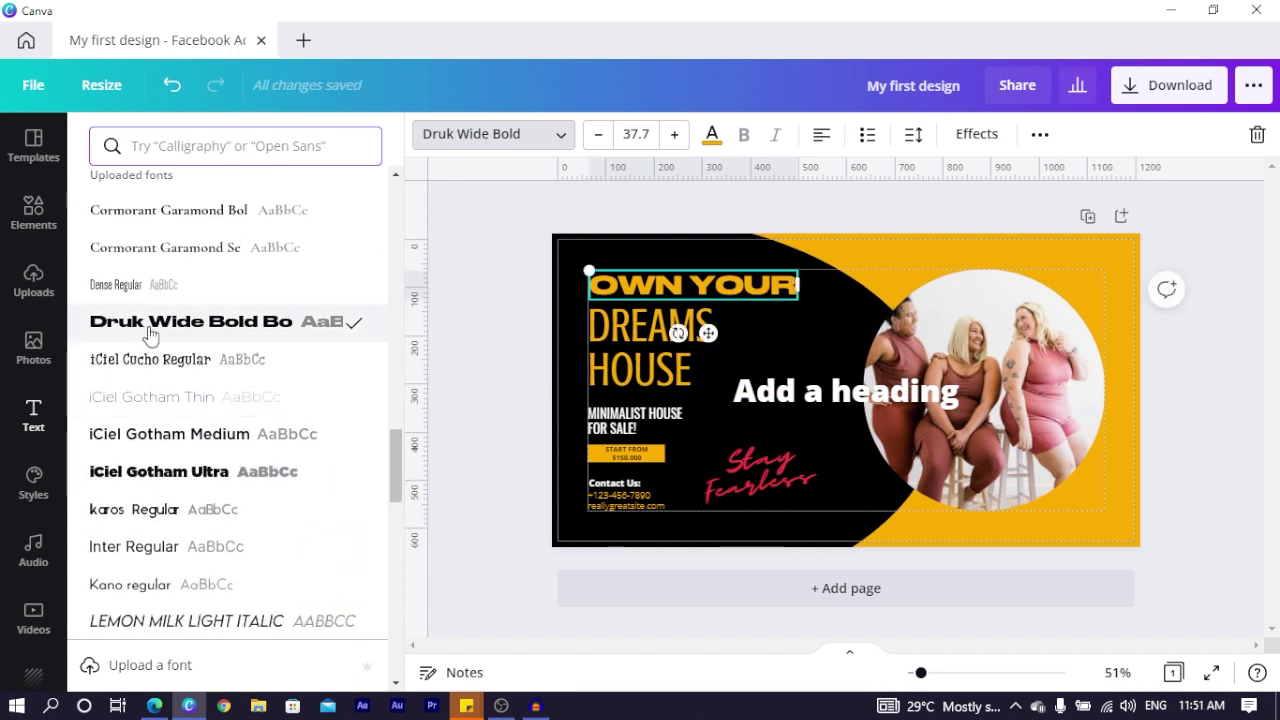
{"action": "left_click", "coordinate": [134, 358]}
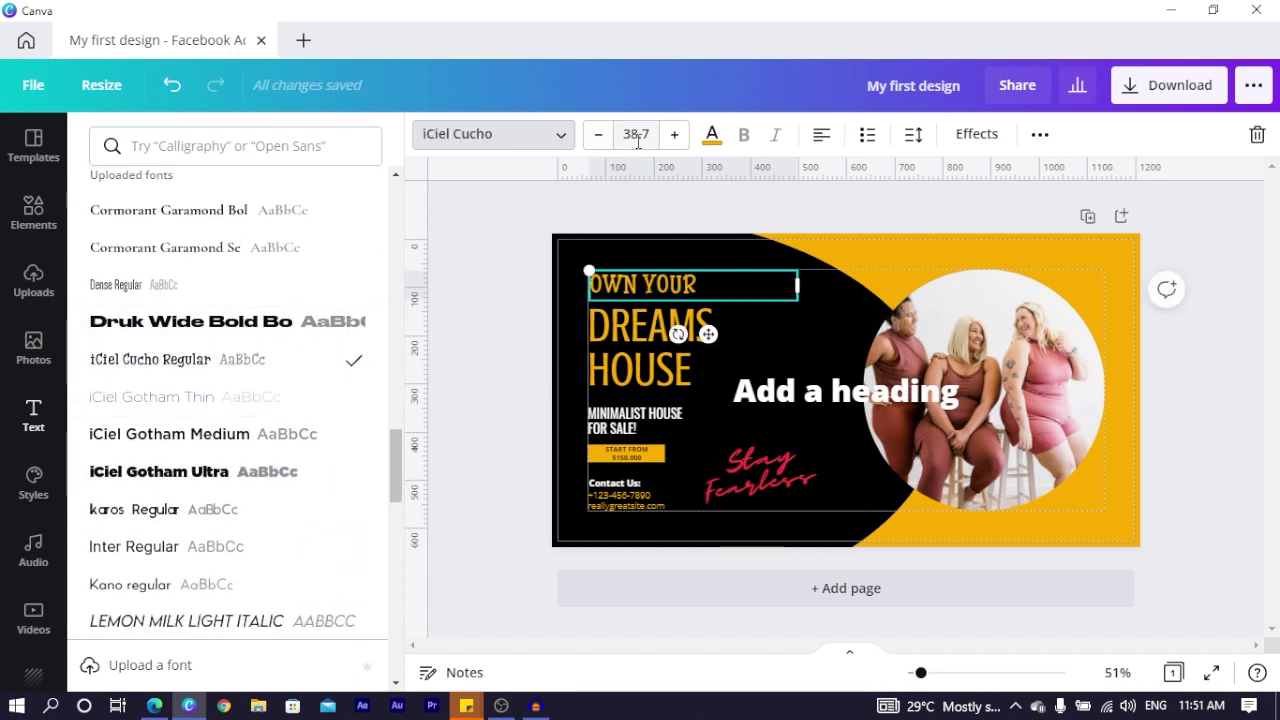
{"action": "left_click", "coordinate": [674, 136]}
{"action": "left_click", "coordinate": [674, 136]}
{"action": "left_click", "coordinate": [674, 136]}
{"action": "left_click", "coordinate": [674, 136]}
{"action": "left_click", "coordinate": [674, 136]}
{"action": "left_click", "coordinate": [674, 136]}
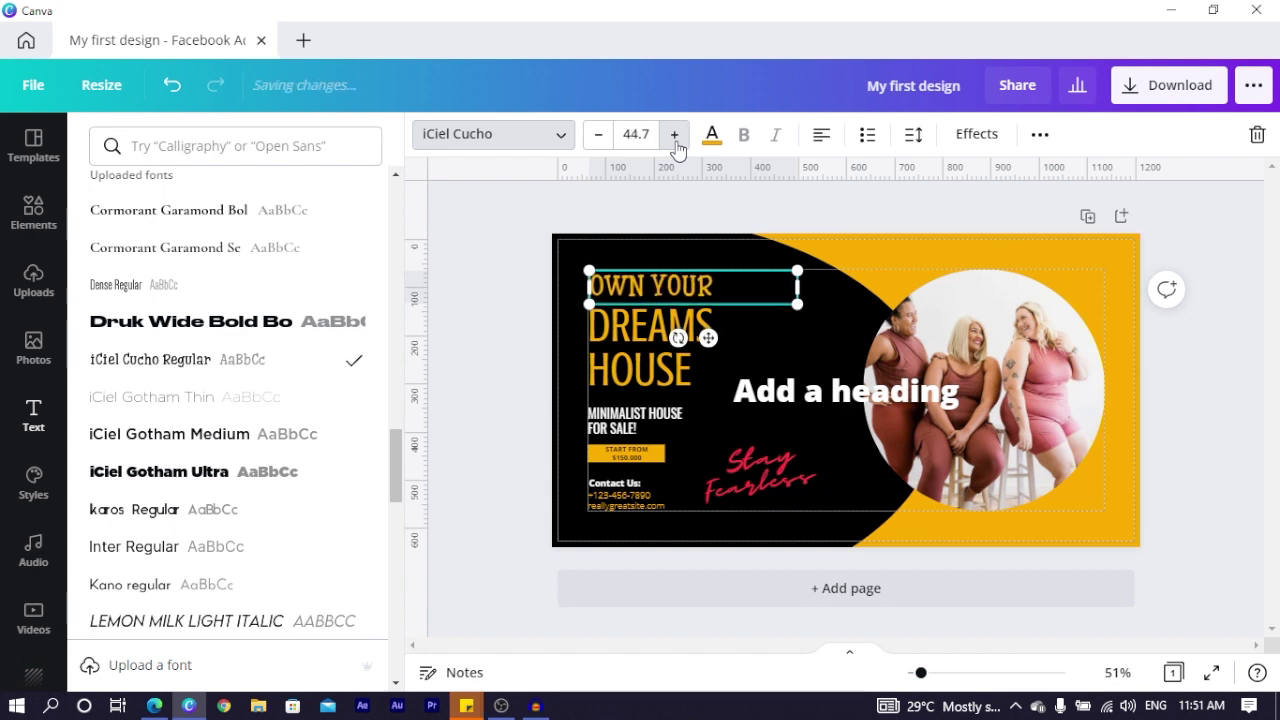
{"action": "left_click", "coordinate": [675, 140]}
{"action": "left_click", "coordinate": [675, 140]}
{"action": "left_click", "coordinate": [675, 140]}
{"action": "left_click", "coordinate": [675, 140]}
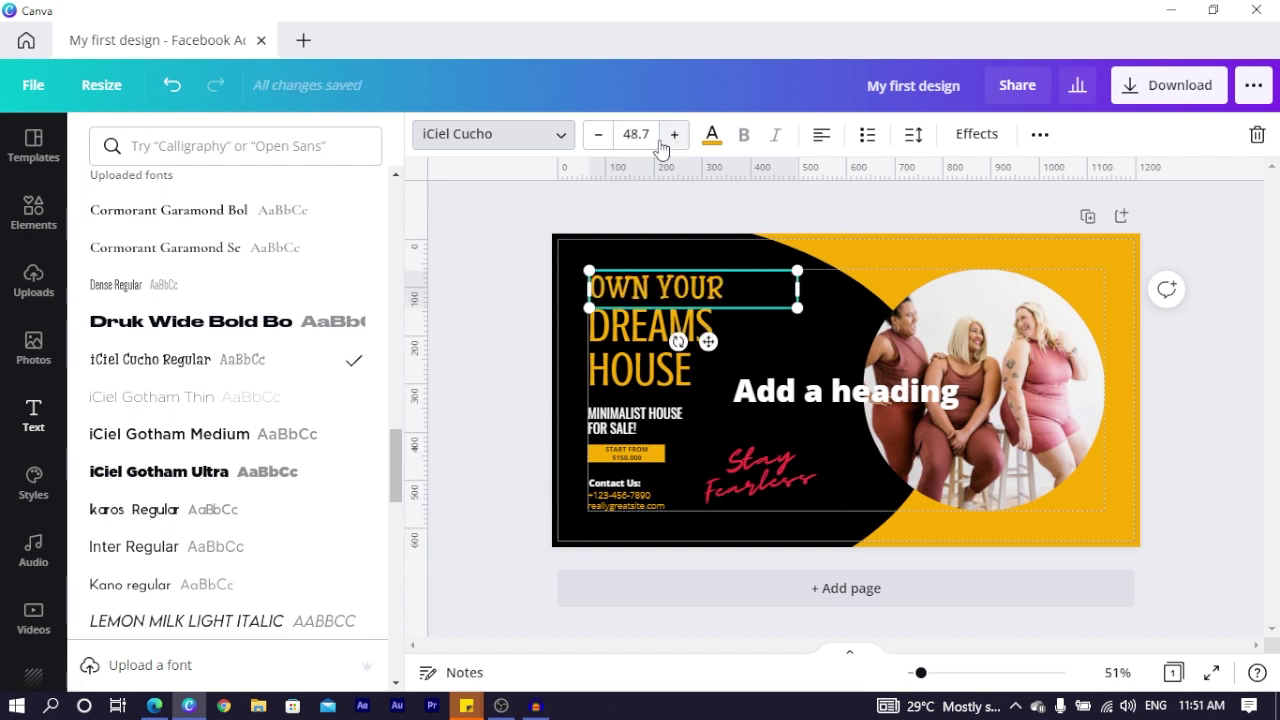
{"action": "left_click", "coordinate": [597, 138]}
{"action": "left_click", "coordinate": [597, 138]}
{"action": "left_click", "coordinate": [597, 138]}
{"action": "left_click", "coordinate": [597, 138]}
{"action": "left_click", "coordinate": [597, 138]}
{"action": "left_click", "coordinate": [597, 138]}
{"action": "left_click", "coordinate": [597, 138]}
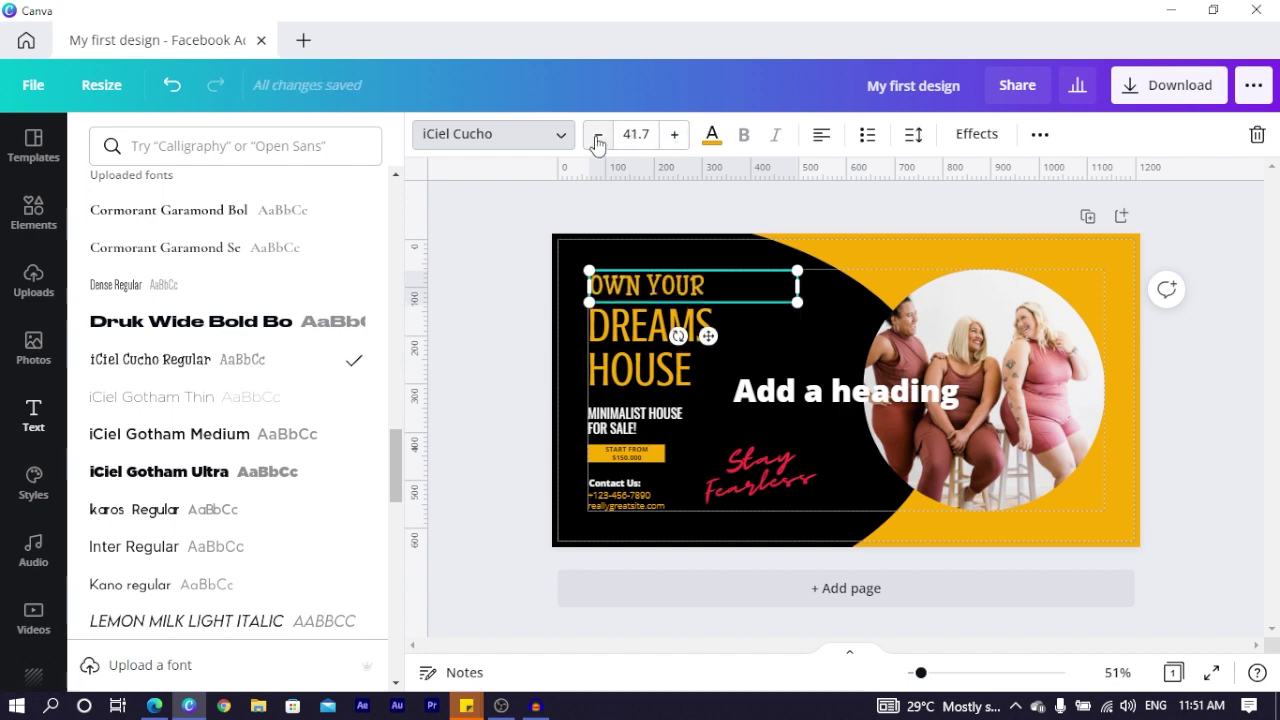
- Recolour the "OWN YOUR" text, trying black and settling on the red document colour #fa3343
{"action": "left_click", "coordinate": [713, 135]}
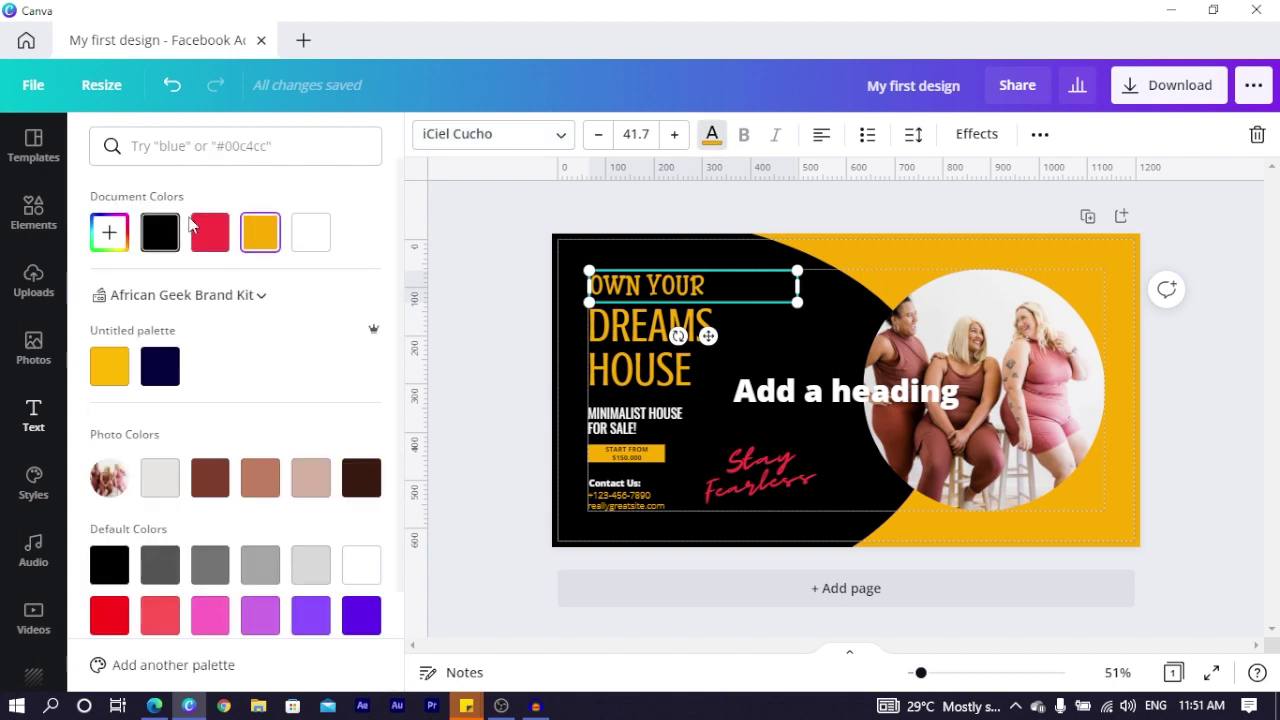
{"action": "left_click", "coordinate": [168, 232]}
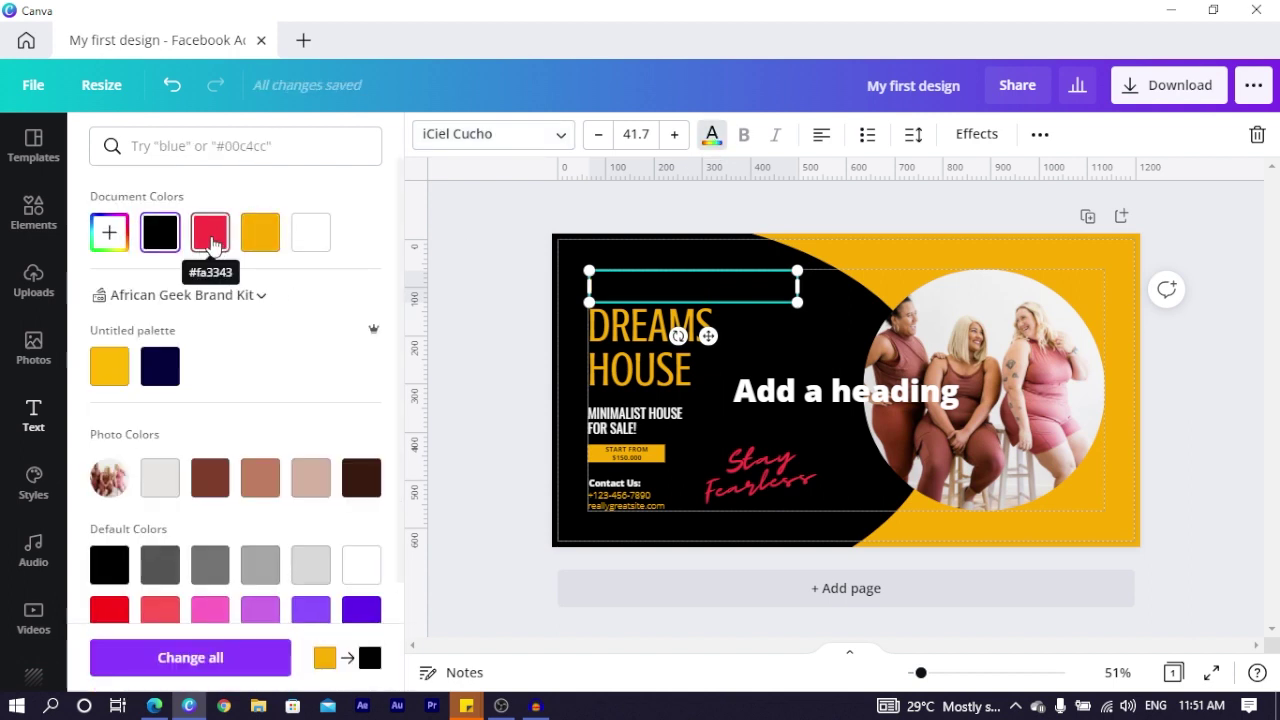
{"action": "left_click", "coordinate": [212, 242]}
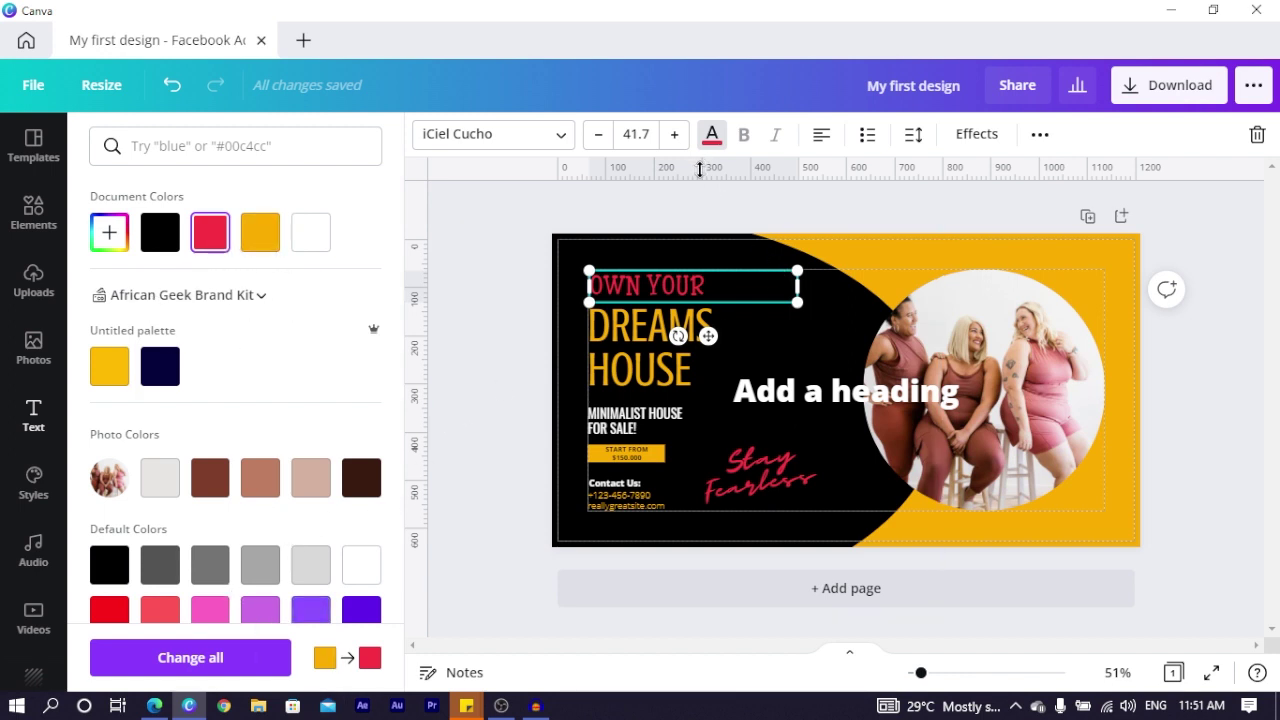
{"action": "left_click", "coordinate": [710, 320]}
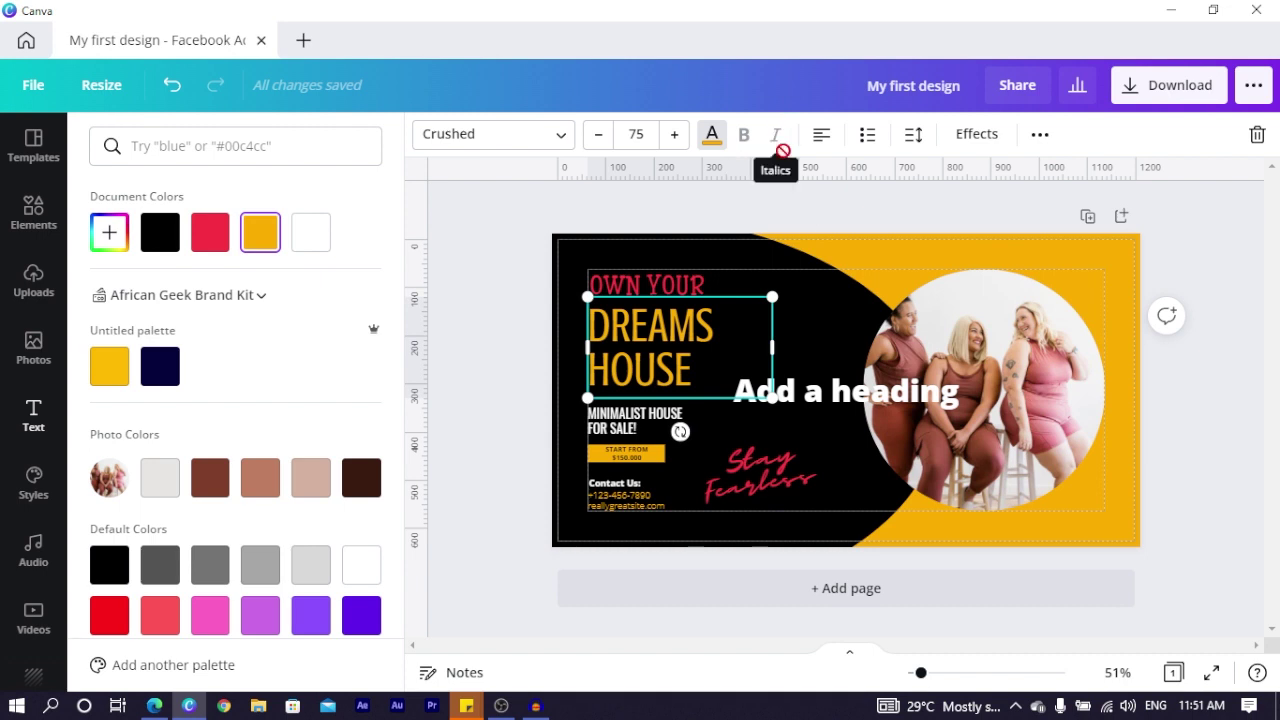
- Move the added heading to just above the "Stay Fearless" text and change its font to Alice
{"action": "left_click", "coordinate": [829, 398]}
{"action": "left_click_drag", "start_coordinate": [829, 398], "coordinate": [796, 420]}
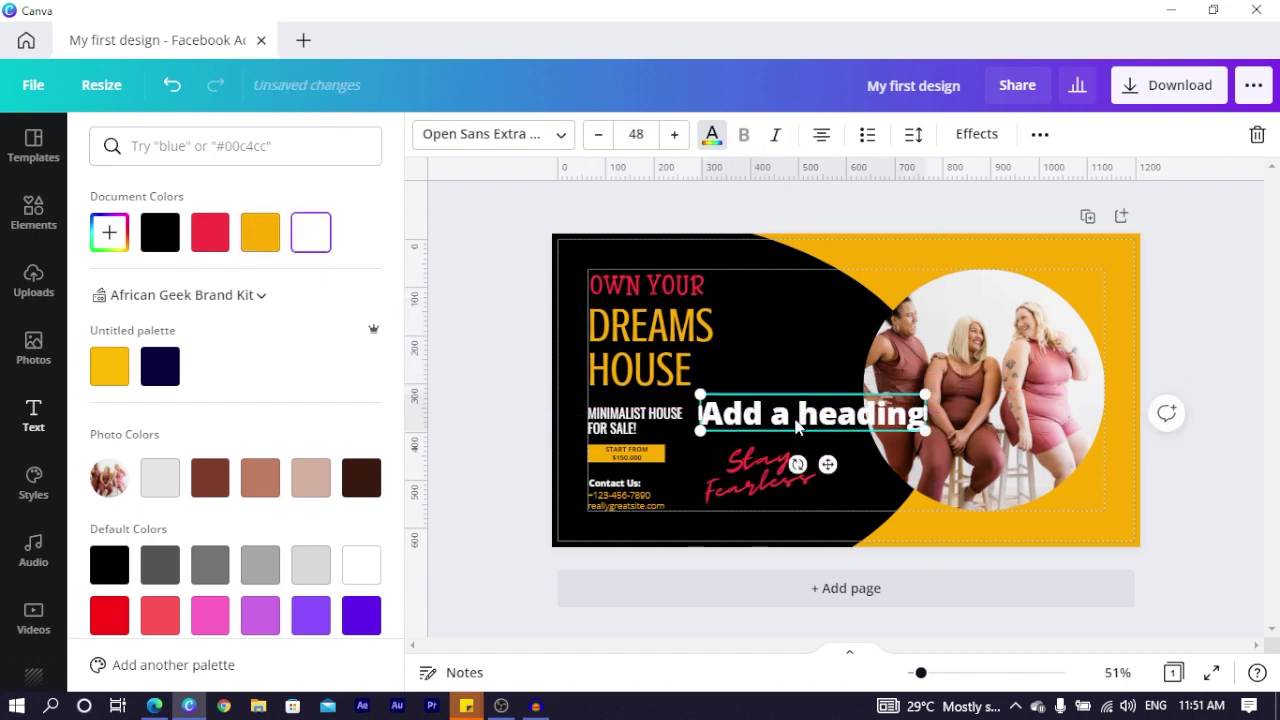
{"action": "left_click", "coordinate": [454, 134]}
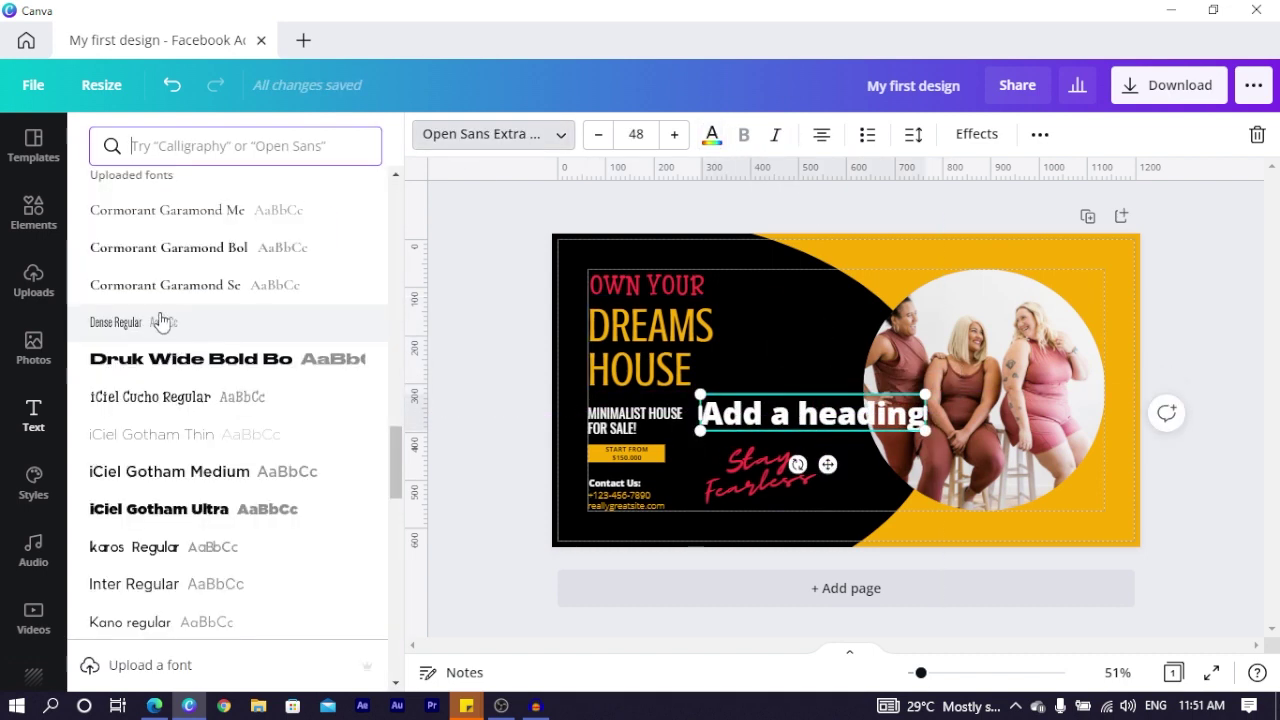
{"action": "scroll", "coordinate": [163, 400], "scroll_direction": "down", "scroll_amount": 5}
{"action": "left_click", "coordinate": [100, 448]}
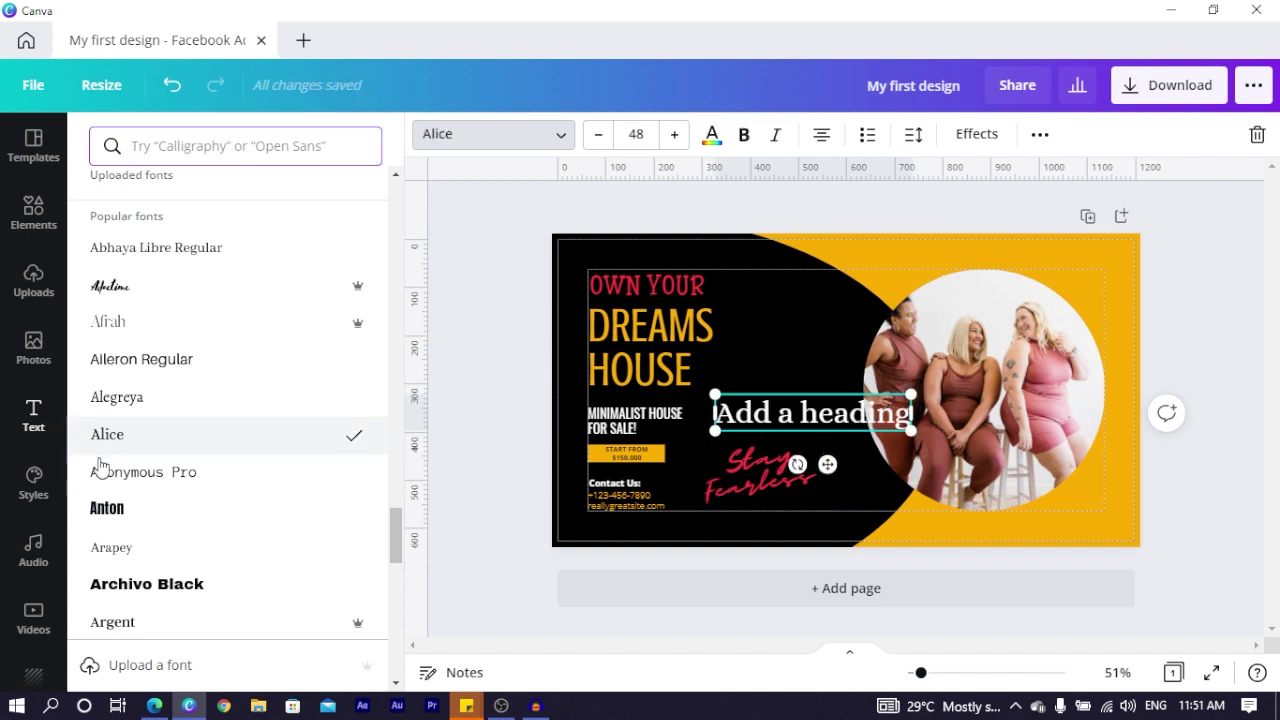
- Move the "Add a heading" text up beside the word "HOUSE" and make it bold and italic
{"action": "left_click_drag", "start_coordinate": [838, 472], "coordinate": [805, 428]}
{"action": "left_click", "coordinate": [743, 136]}
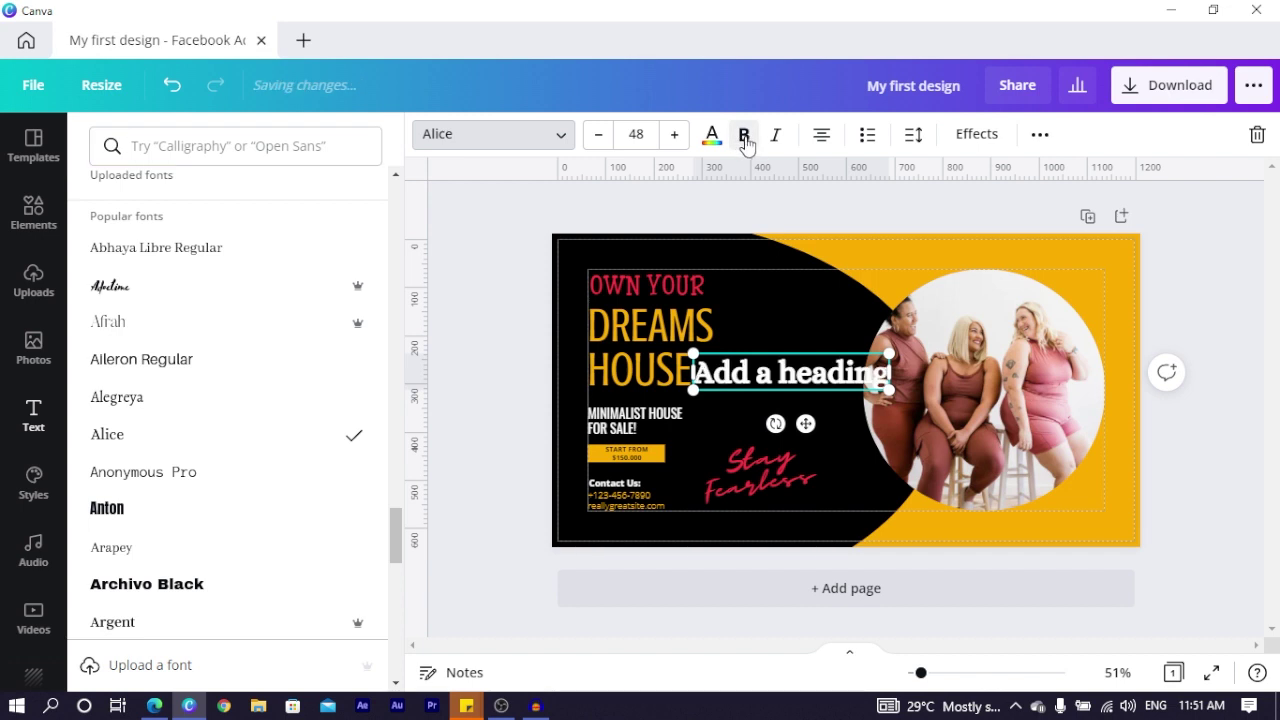
{"action": "left_click", "coordinate": [777, 137]}
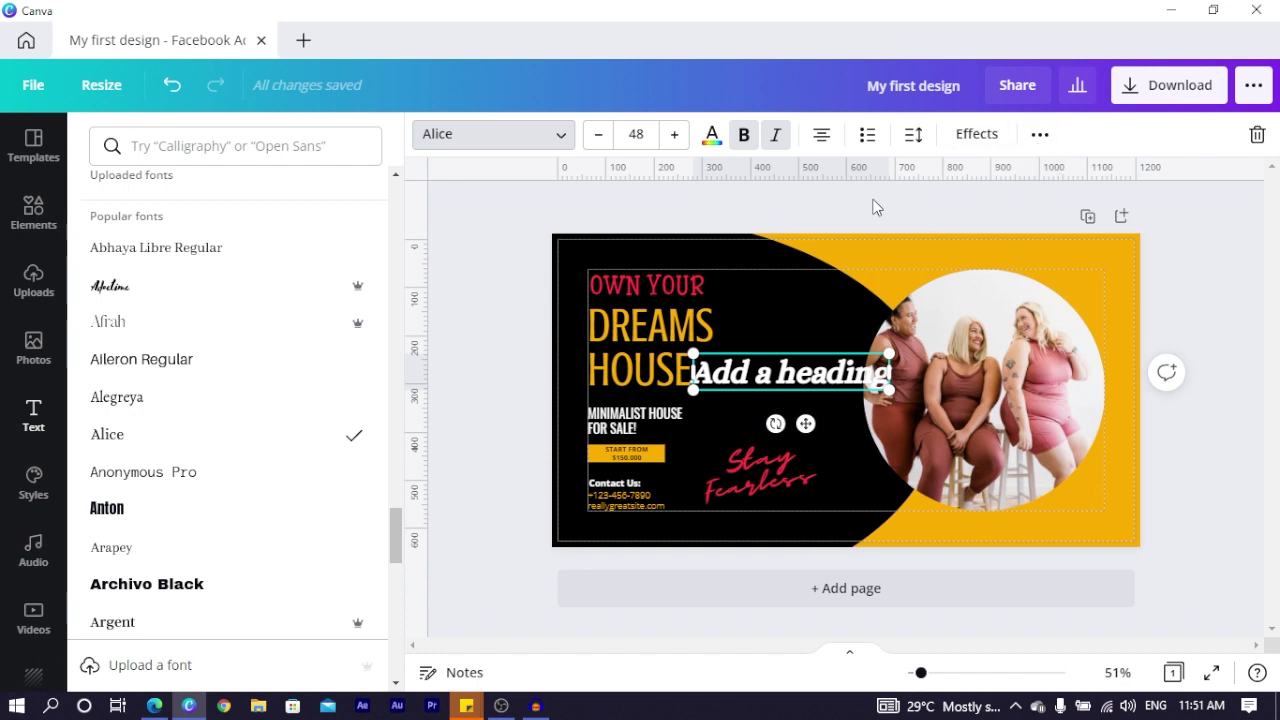
- Right-align the "Add a heading" text and try a bulleted and a numbered list on it, leaving list formatting off
{"action": "left_click", "coordinate": [822, 138]}
{"action": "left_click", "coordinate": [822, 140]}
{"action": "left_click", "coordinate": [868, 136]}
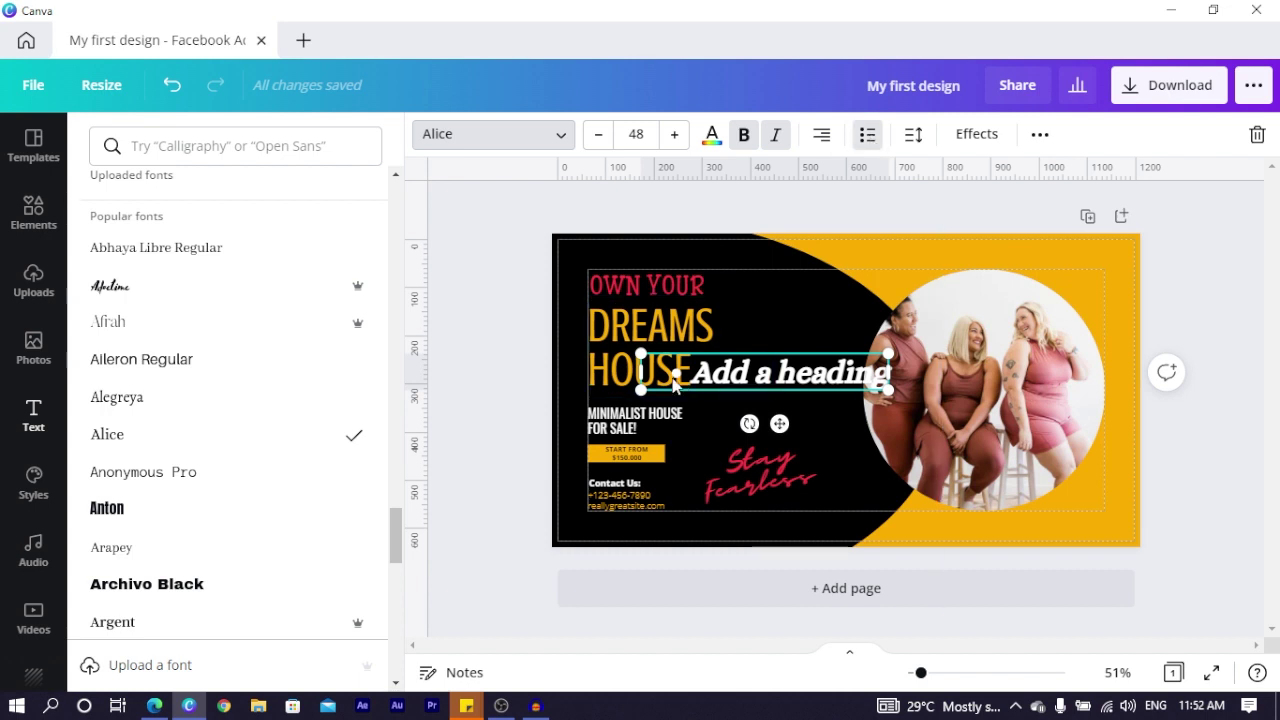
{"action": "left_click", "coordinate": [867, 138]}
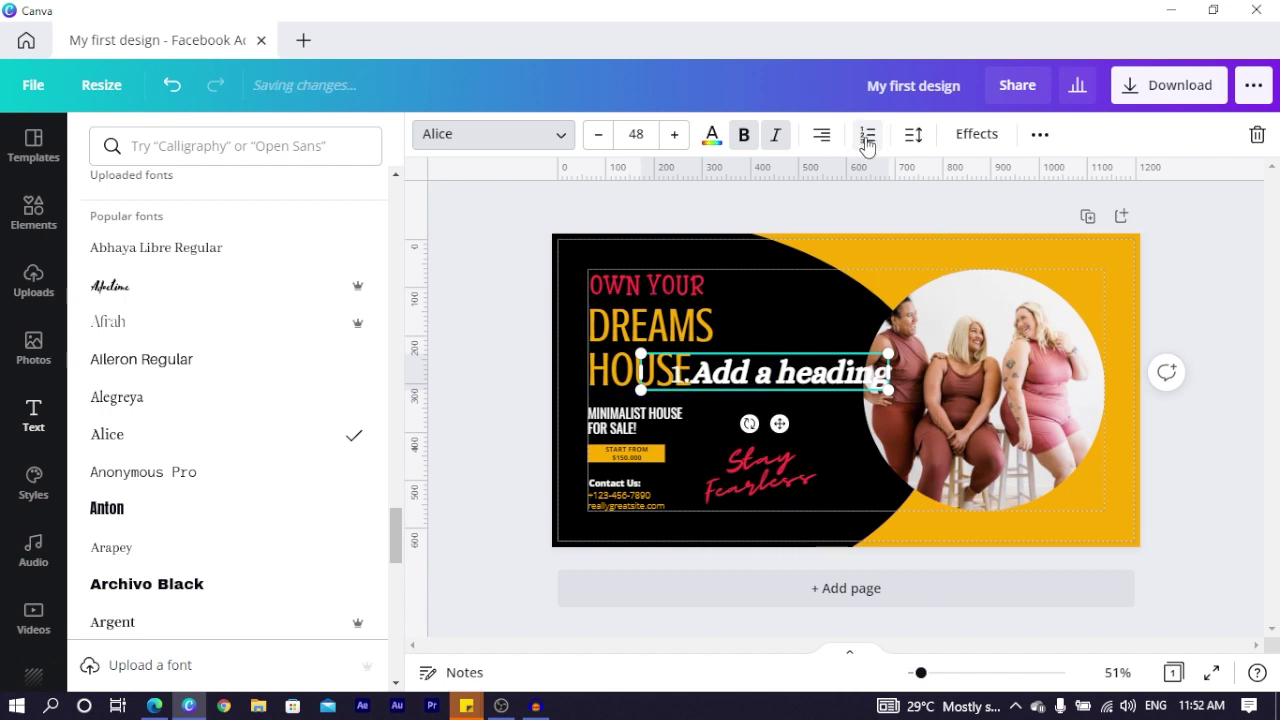
{"action": "left_click", "coordinate": [867, 138]}
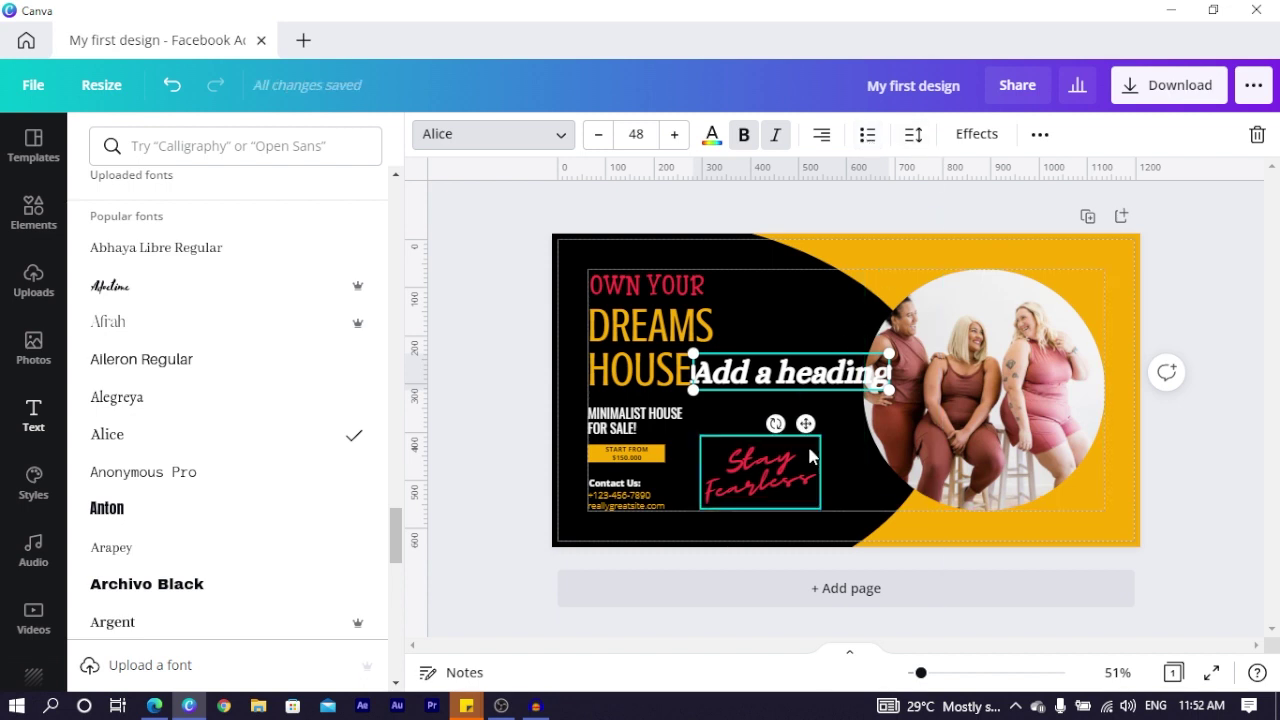
- Tighten the "DREAMS HOUSE" text by setting its letter spacing to -198 and line spacing to 0.78
{"action": "left_click", "coordinate": [712, 305]}
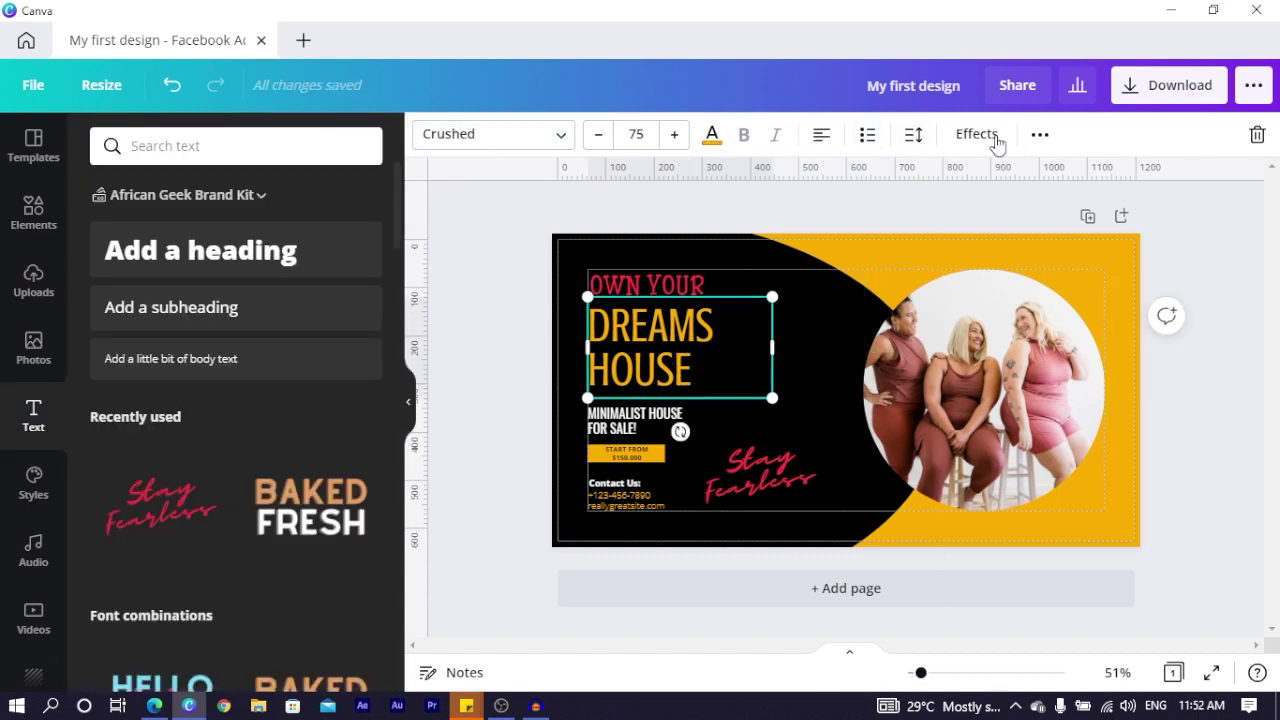
{"action": "left_click", "coordinate": [913, 140]}
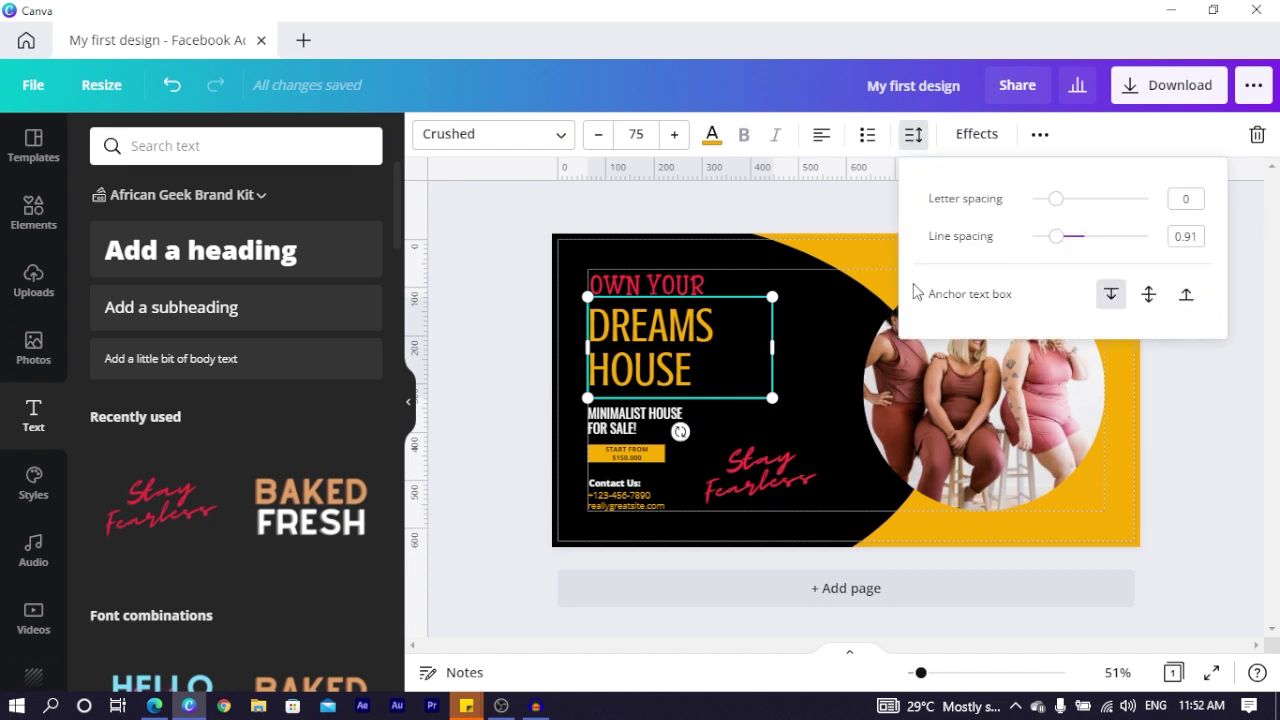
{"action": "left_click_drag", "start_coordinate": [1055, 202], "coordinate": [1050, 255]}
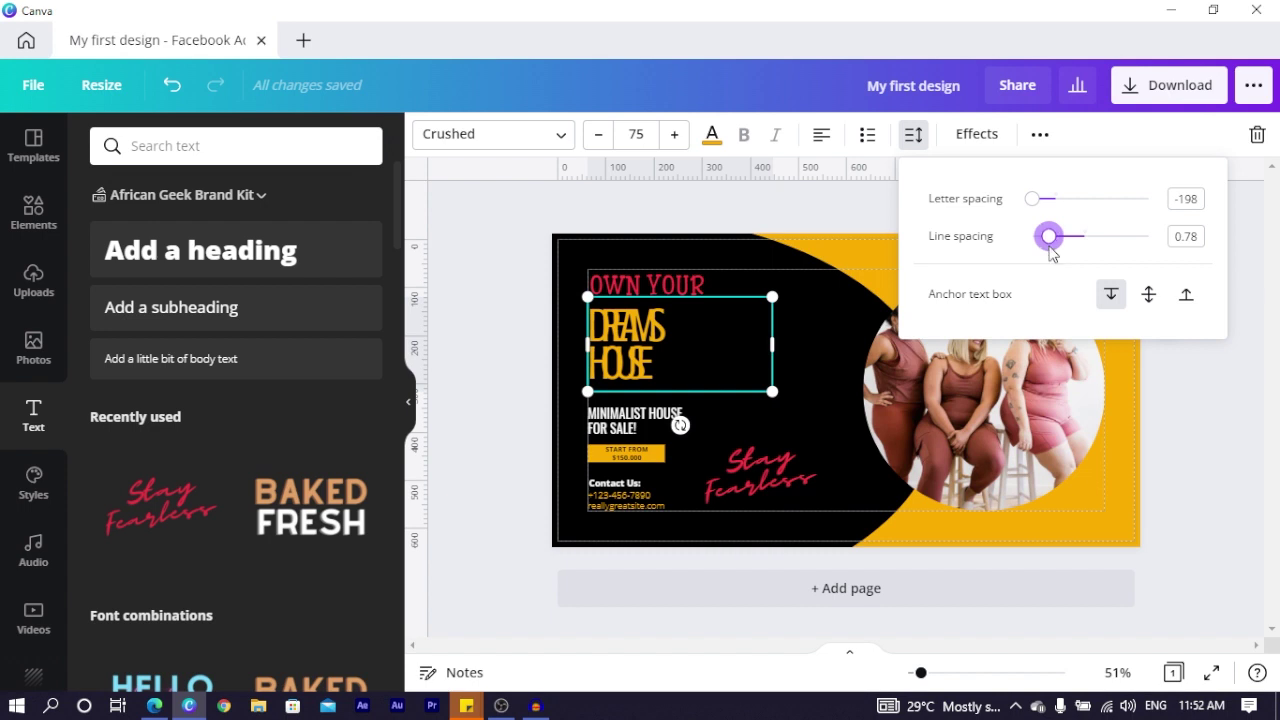
- Try the Shadow and Lift effects on the "DREAMS HOUSE" text, apply Hollow instead, and widen its text box
{"action": "left_click", "coordinate": [985, 140]}
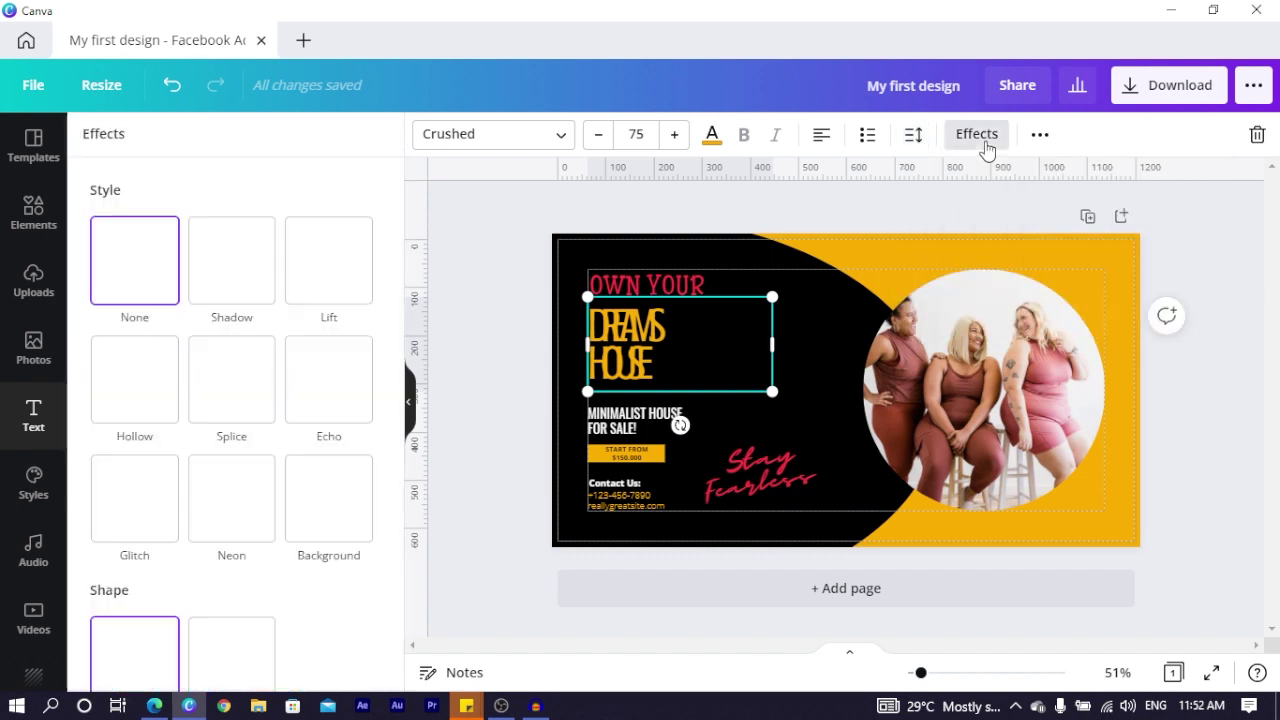
{"action": "left_click", "coordinate": [233, 278]}
{"action": "left_click", "coordinate": [340, 277]}
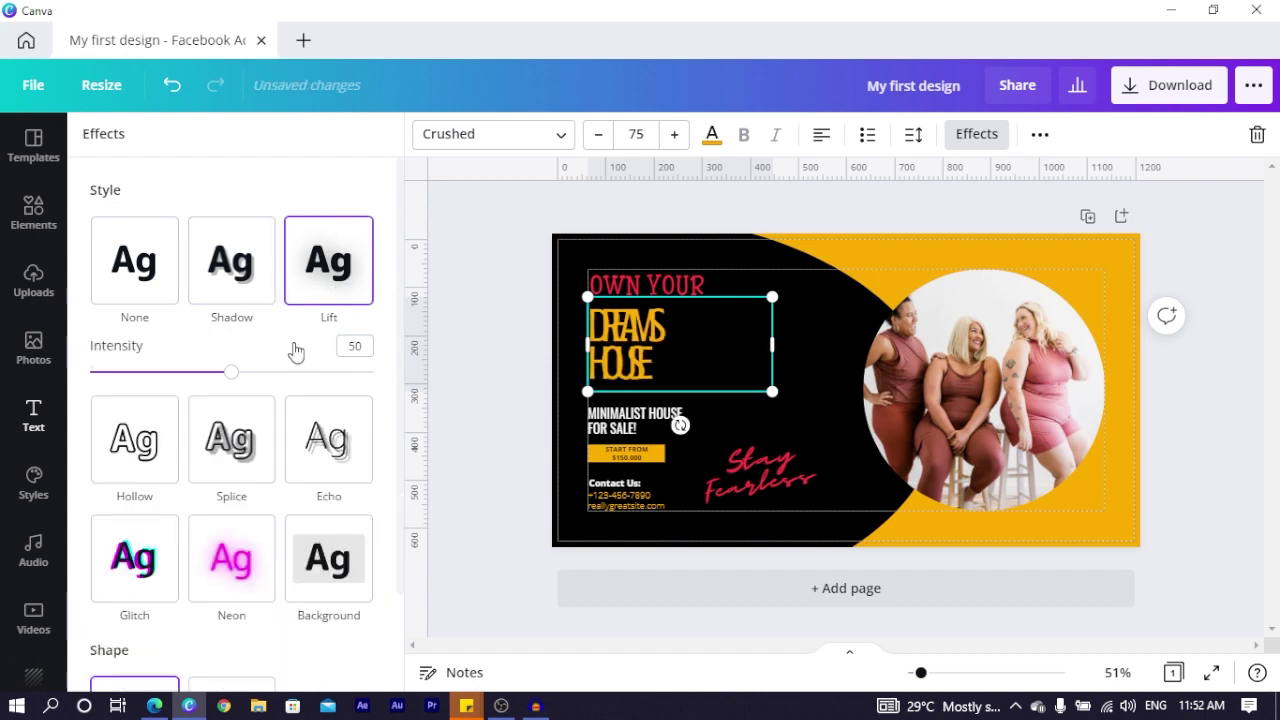
{"action": "left_click", "coordinate": [164, 476]}
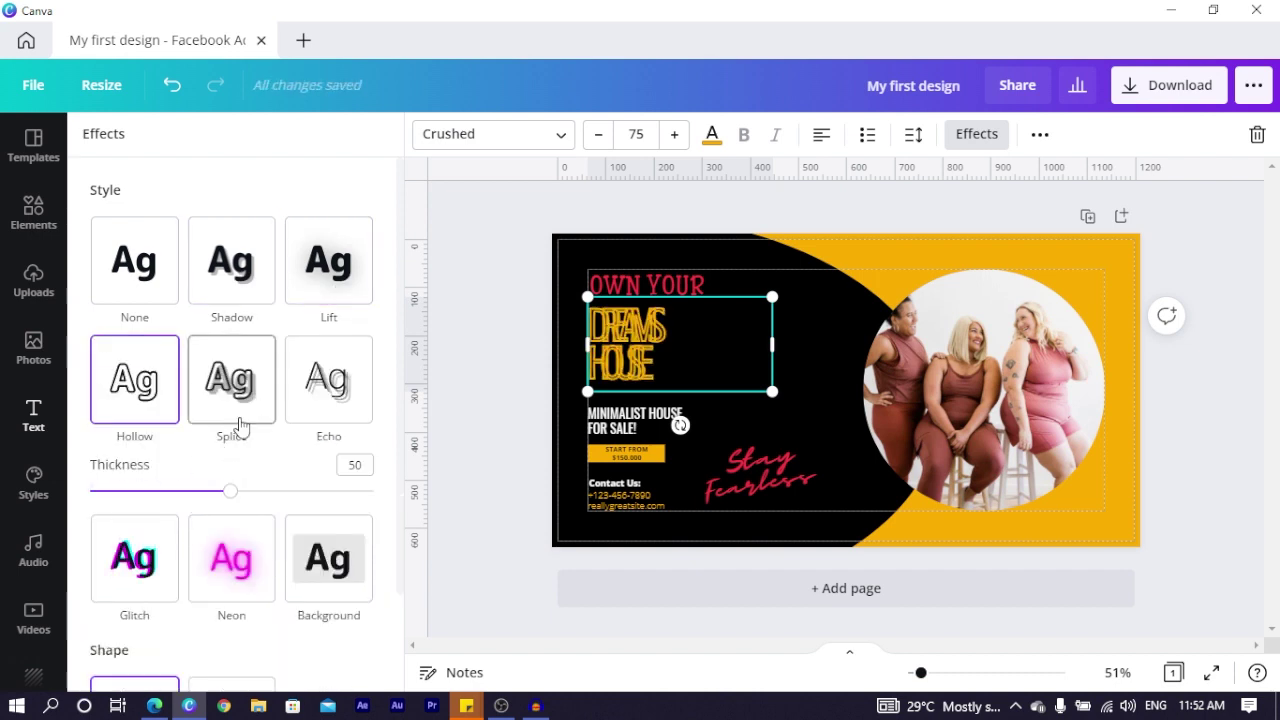
{"action": "scroll", "coordinate": [237, 480], "scroll_direction": "down", "scroll_amount": 2}
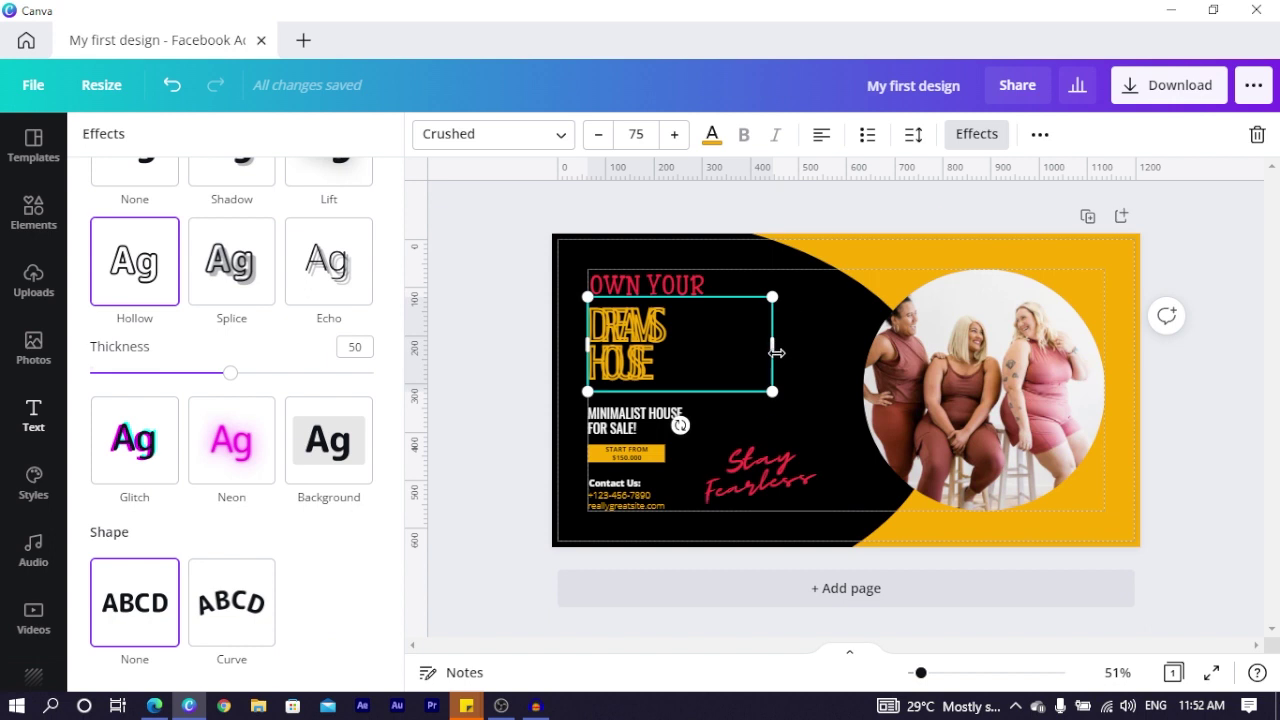
{"action": "left_click_drag", "start_coordinate": [776, 352], "coordinate": [815, 362]}
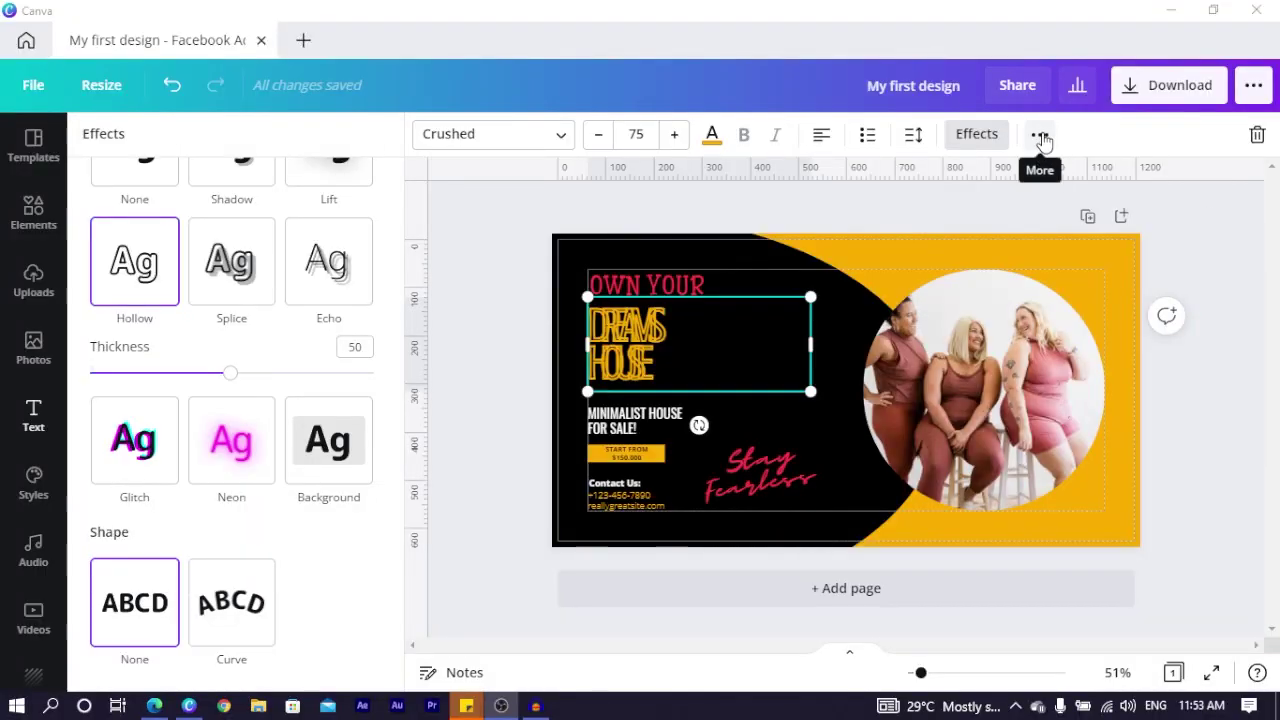
- Underline the "DREAMS HOUSE" text and switch its uppercase formatting off and back on
{"action": "left_click", "coordinate": [1040, 135]}
{"action": "left_click", "coordinate": [606, 191]}
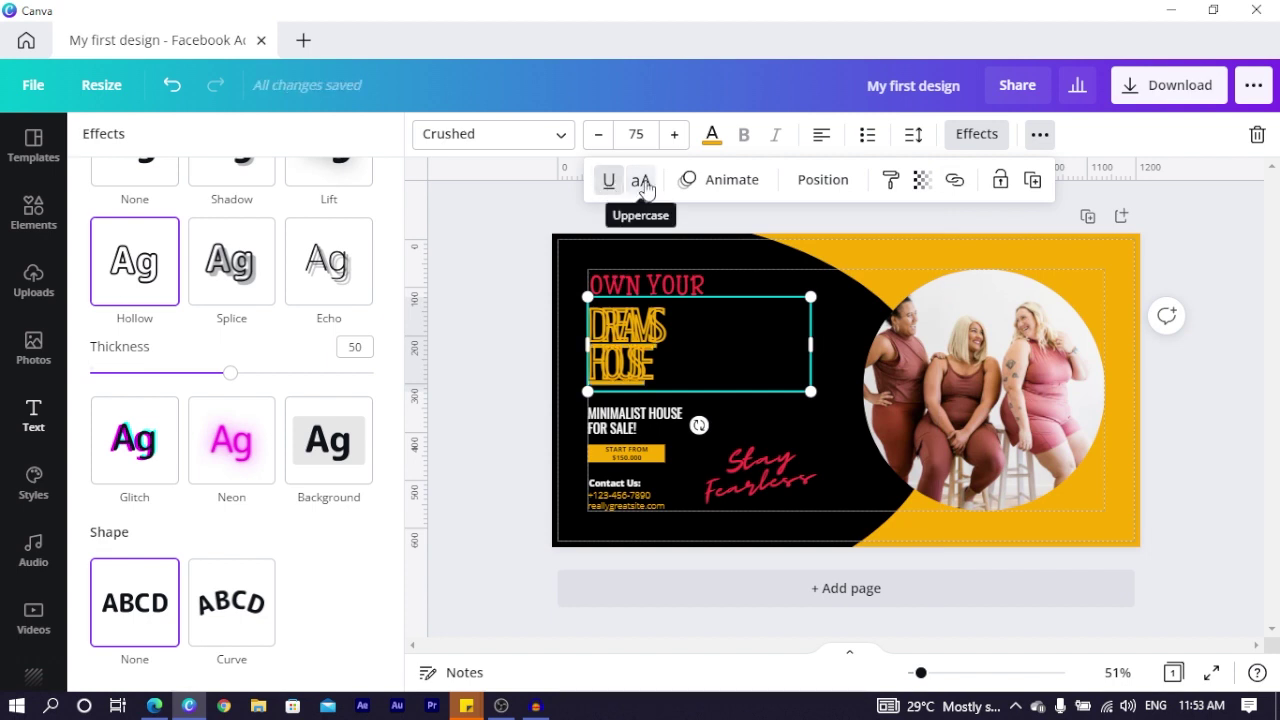
{"action": "left_click", "coordinate": [641, 182]}
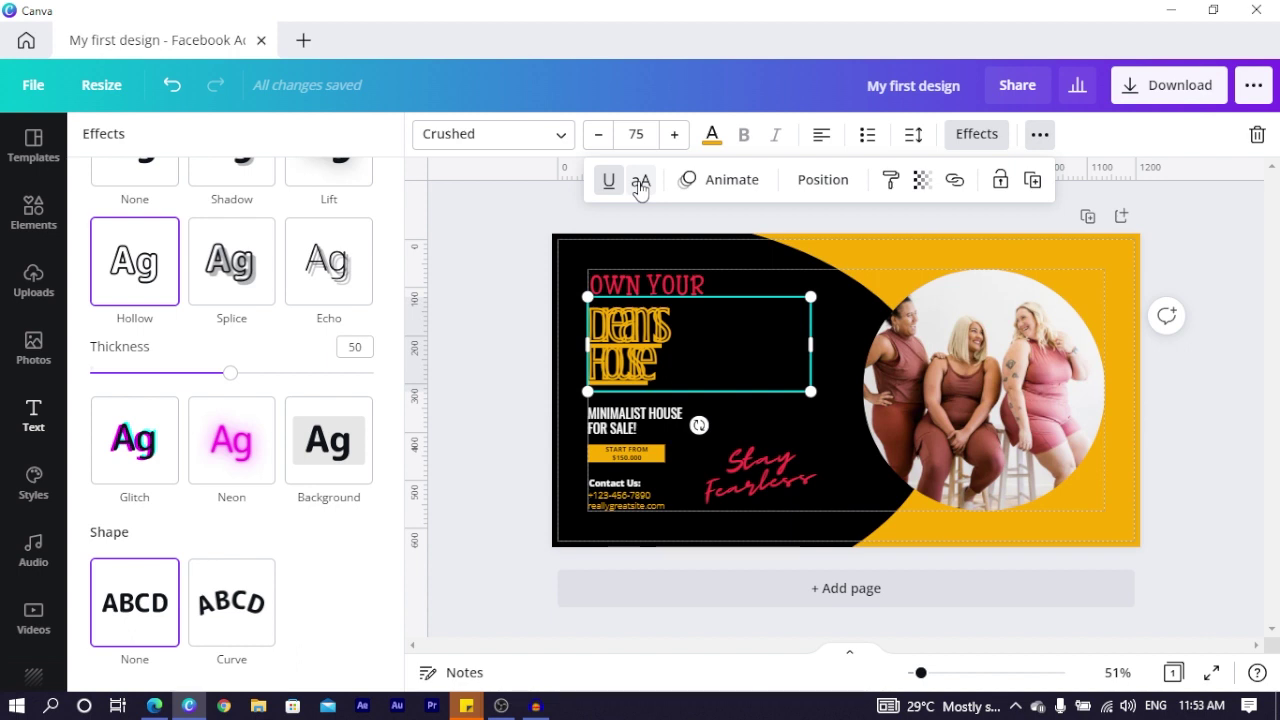
{"action": "left_click", "coordinate": [641, 182]}
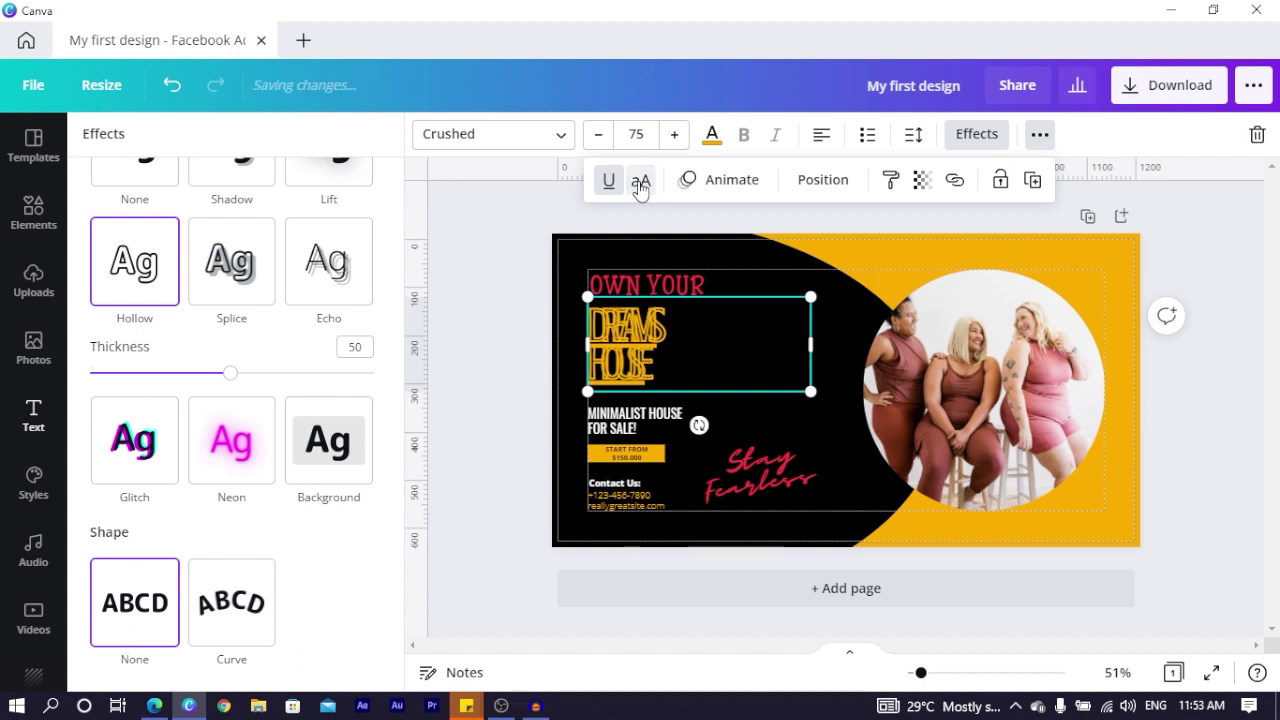
- Apply the Ascend text animation to the "DREAMS HOUSE" text
{"action": "left_click", "coordinate": [718, 182]}
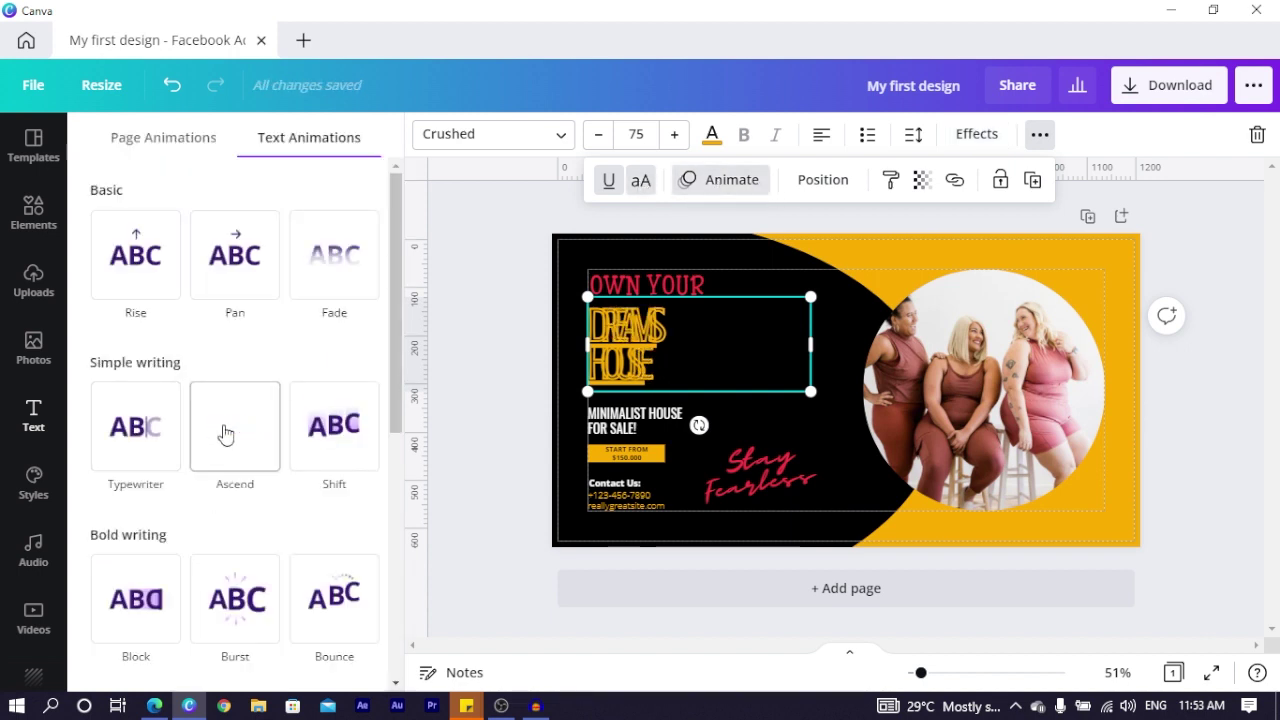
{"action": "left_click", "coordinate": [224, 432]}
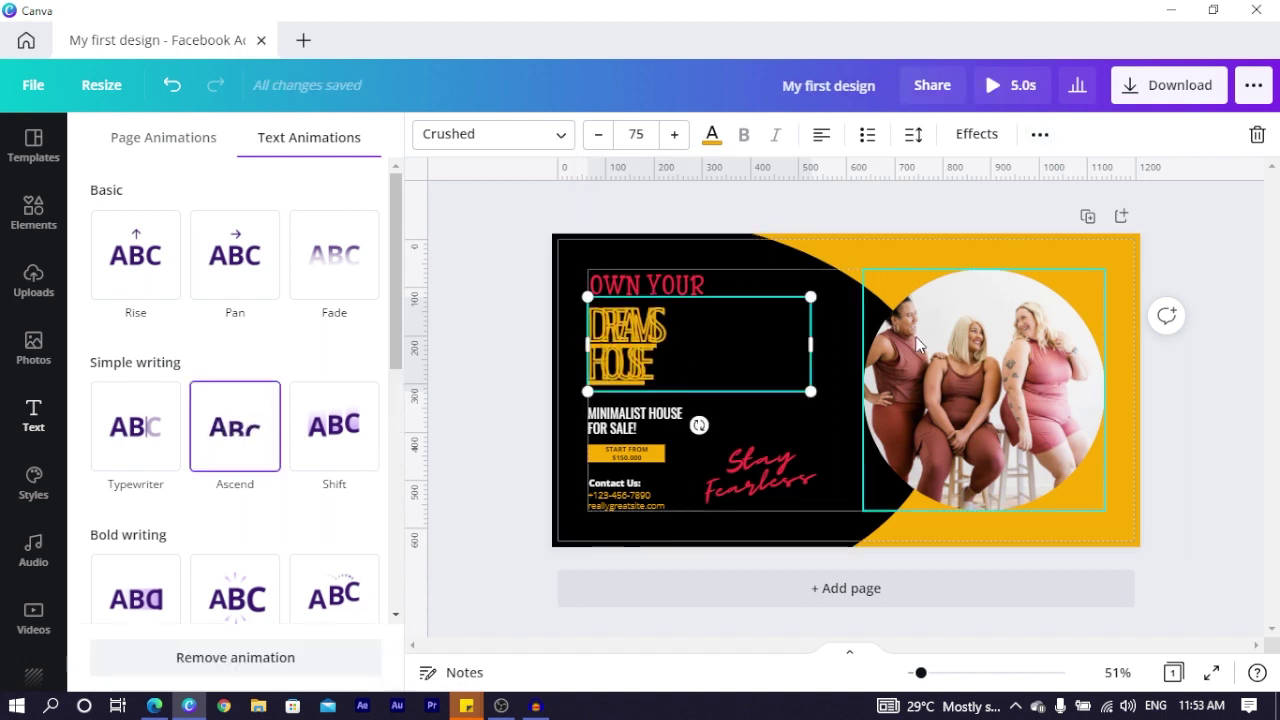
- Look at the position, transparency and link options for the "DREAMS HOUSE" text, keeping transparency at 100
{"action": "left_click", "coordinate": [1040, 135]}
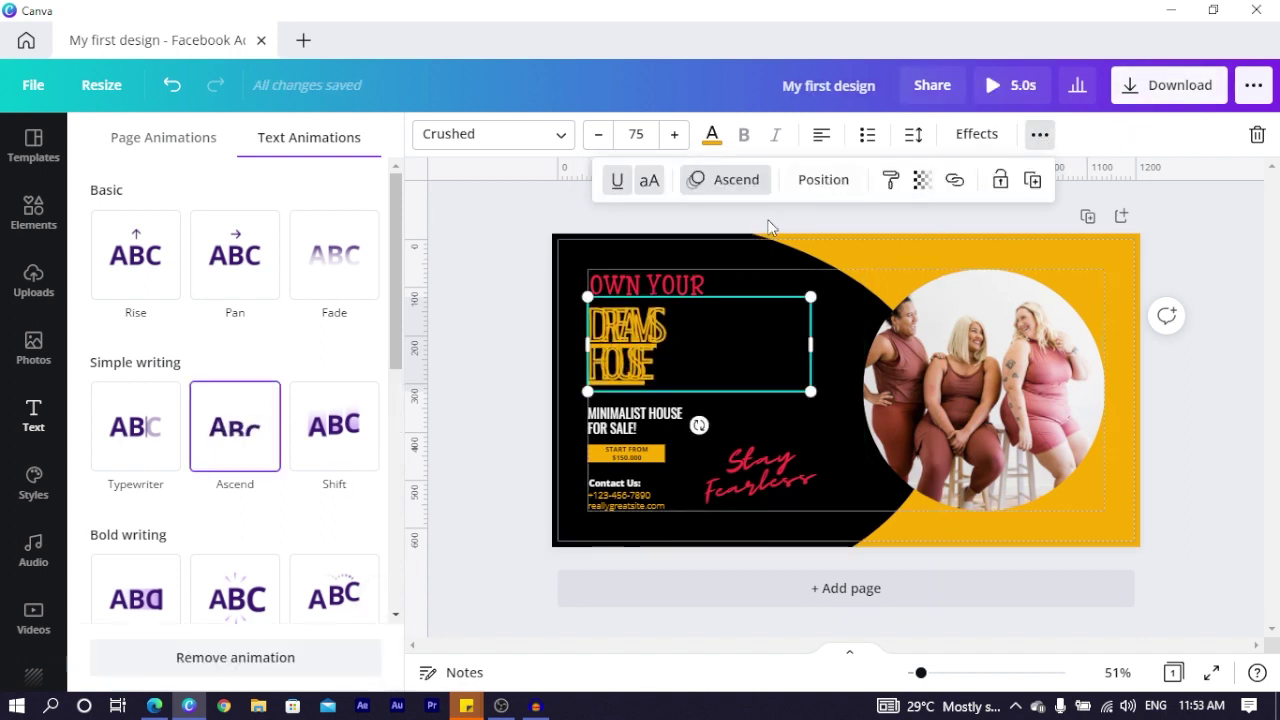
{"action": "left_click", "coordinate": [810, 186]}
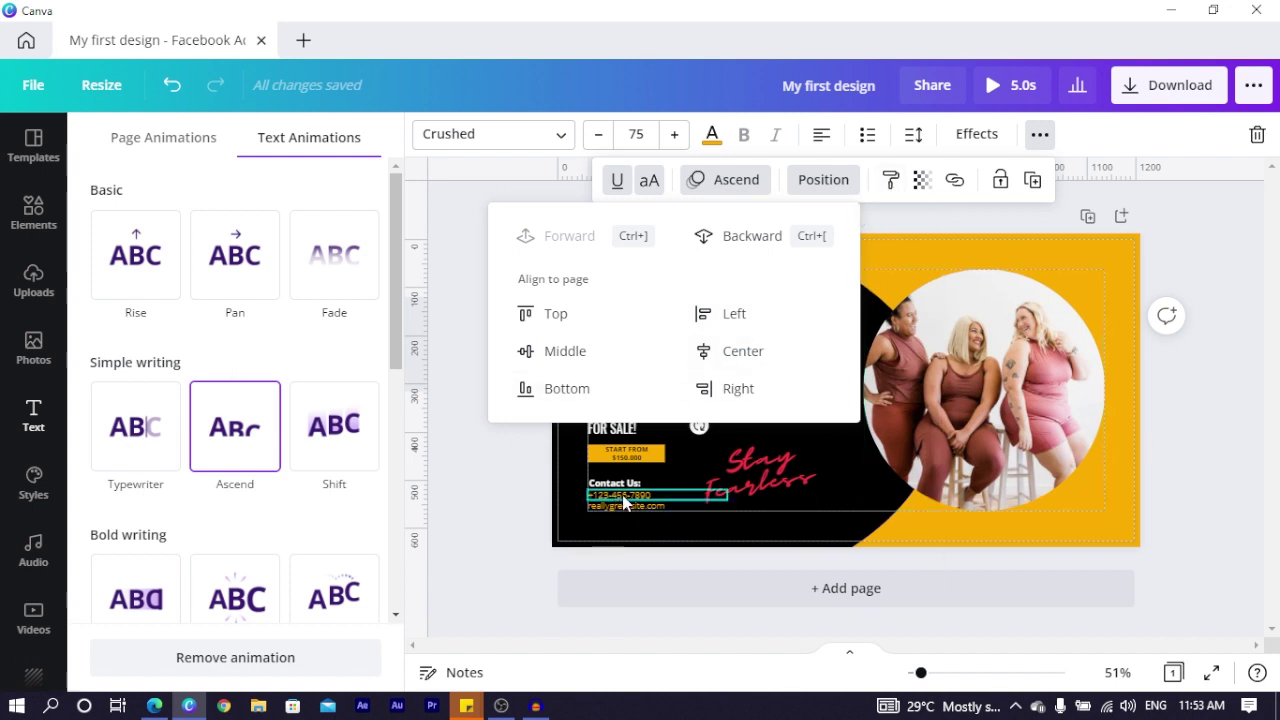
{"action": "left_click", "coordinate": [921, 180]}
{"action": "mouse_move", "coordinate": [859, 237]}
{"action": "left_mouse_down"}
{"action": "mouse_move", "coordinate": [745, 239]}
{"action": "mouse_move", "coordinate": [886, 245]}
{"action": "mouse_move", "coordinate": [717, 238]}
{"action": "mouse_move", "coordinate": [880, 246]}
{"action": "left_mouse_up"}
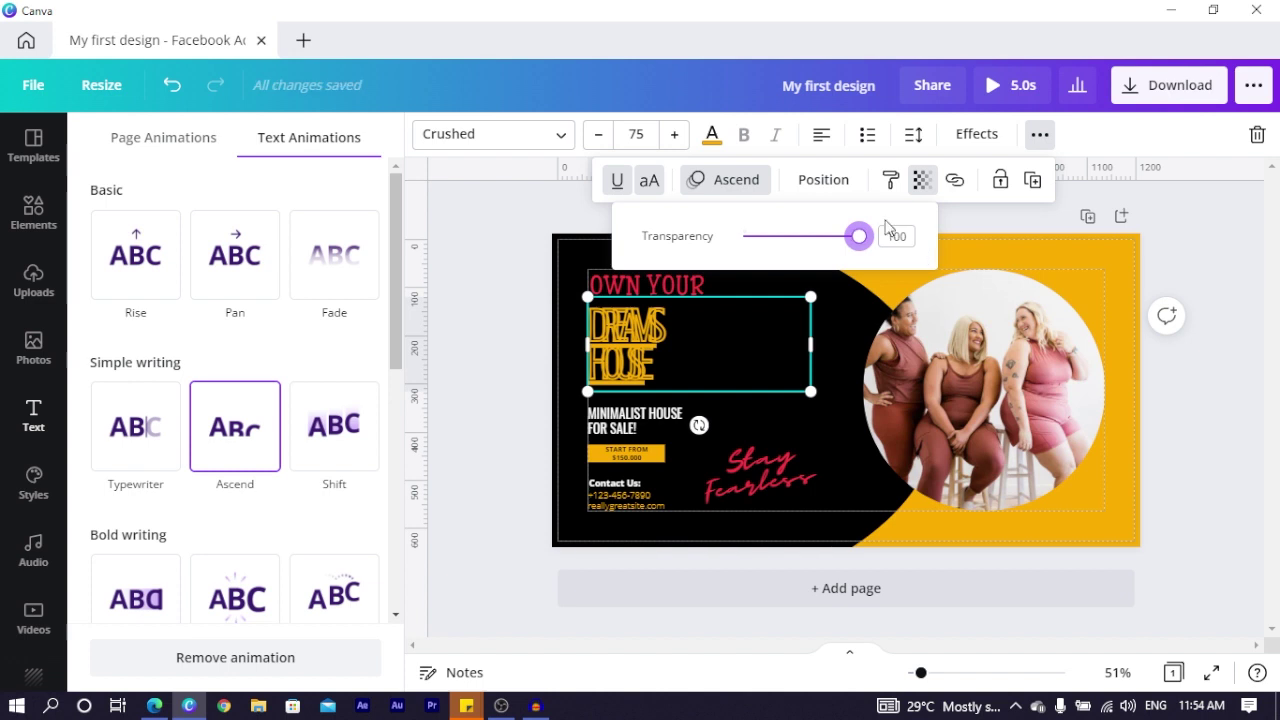
{"action": "left_click", "coordinate": [955, 183]}
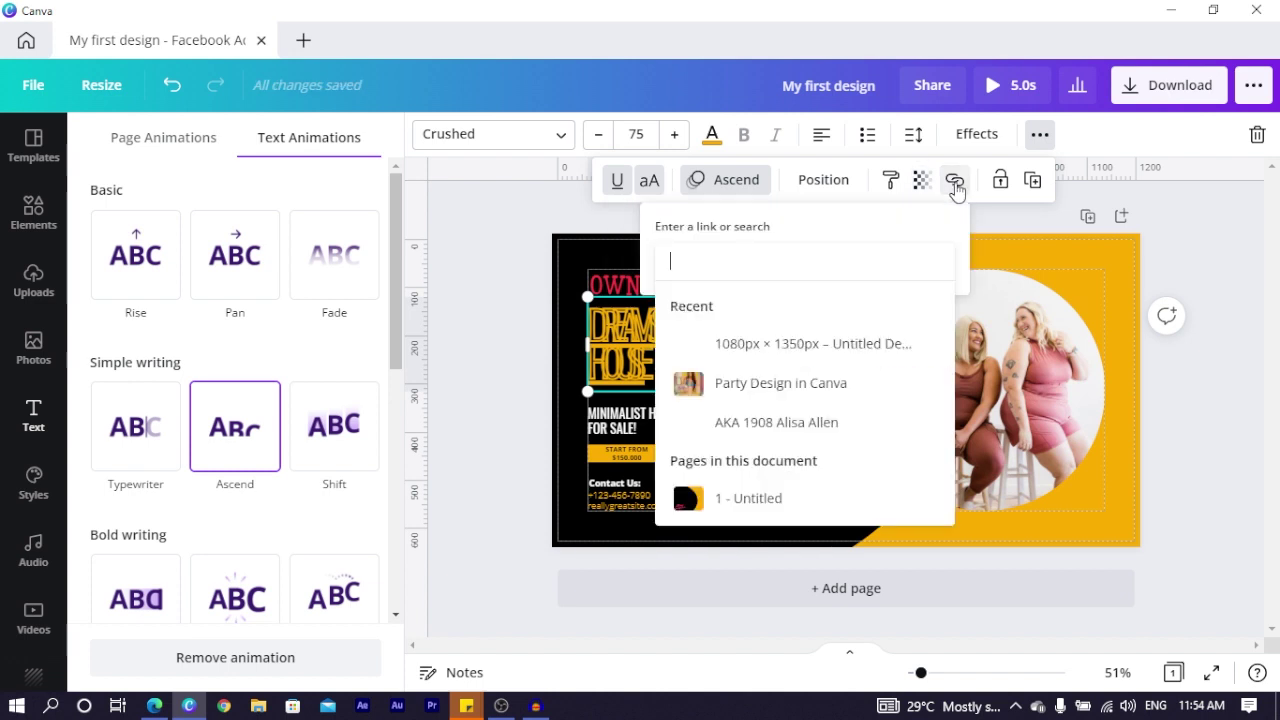
- Lock the "DREAMS HOUSE" text and shift the black background shape so it extends farther behind the circular photo
{"action": "left_click", "coordinate": [1000, 181]}
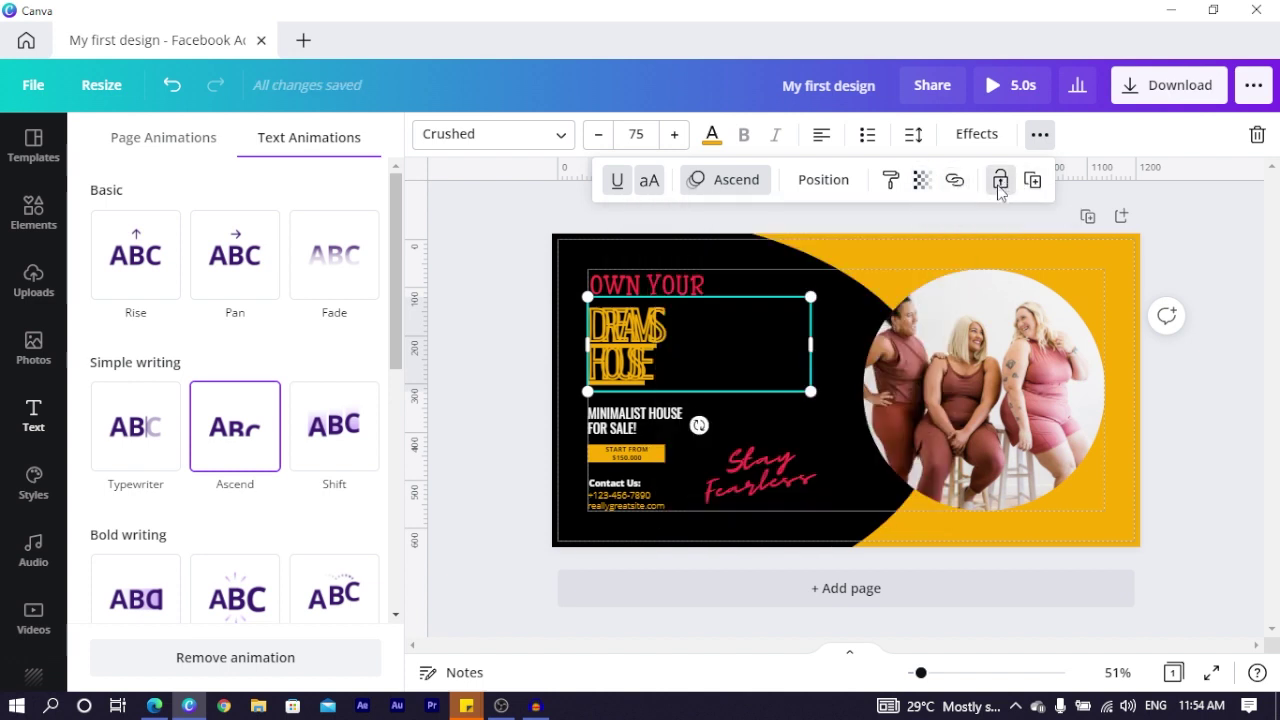
{"action": "left_click_drag", "start_coordinate": [710, 322], "coordinate": [766, 363]}
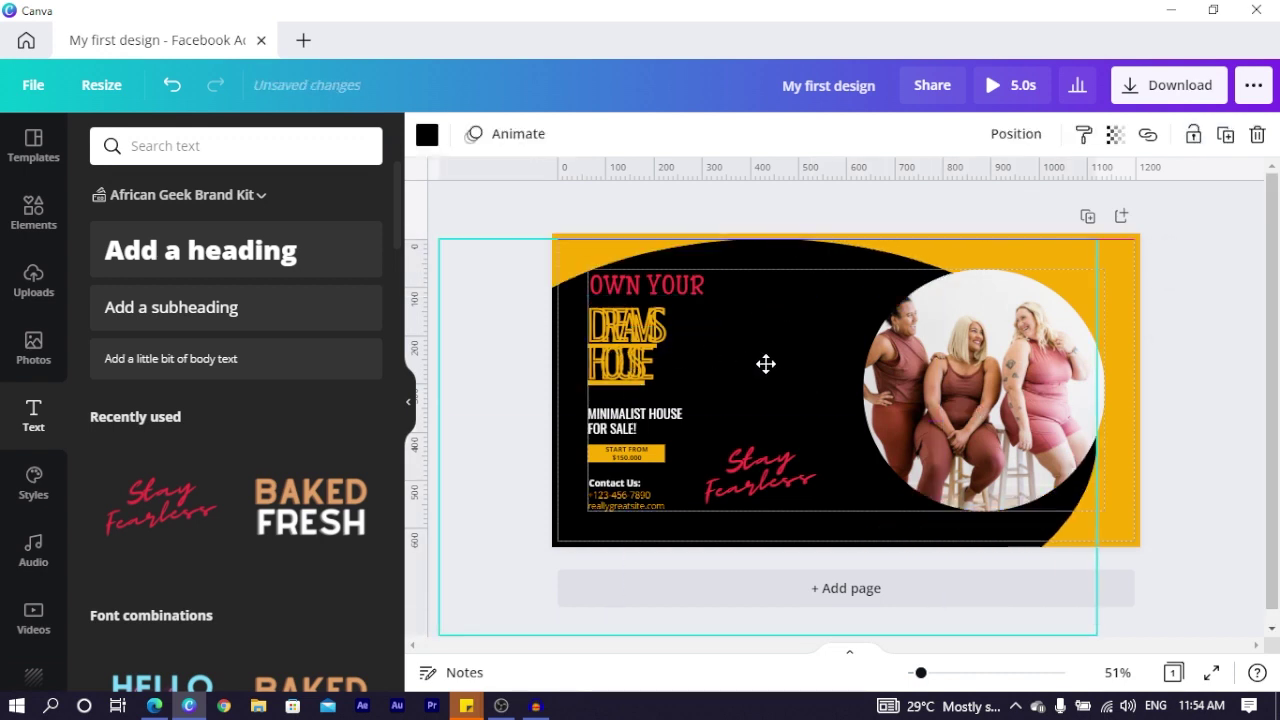
{"action": "left_click_drag", "start_coordinate": [651, 356], "coordinate": [649, 330]}
- Switch the "DREAMS HOUSE" text to a full lock and unlock it again
{"action": "left_click", "coordinate": [614, 340]}
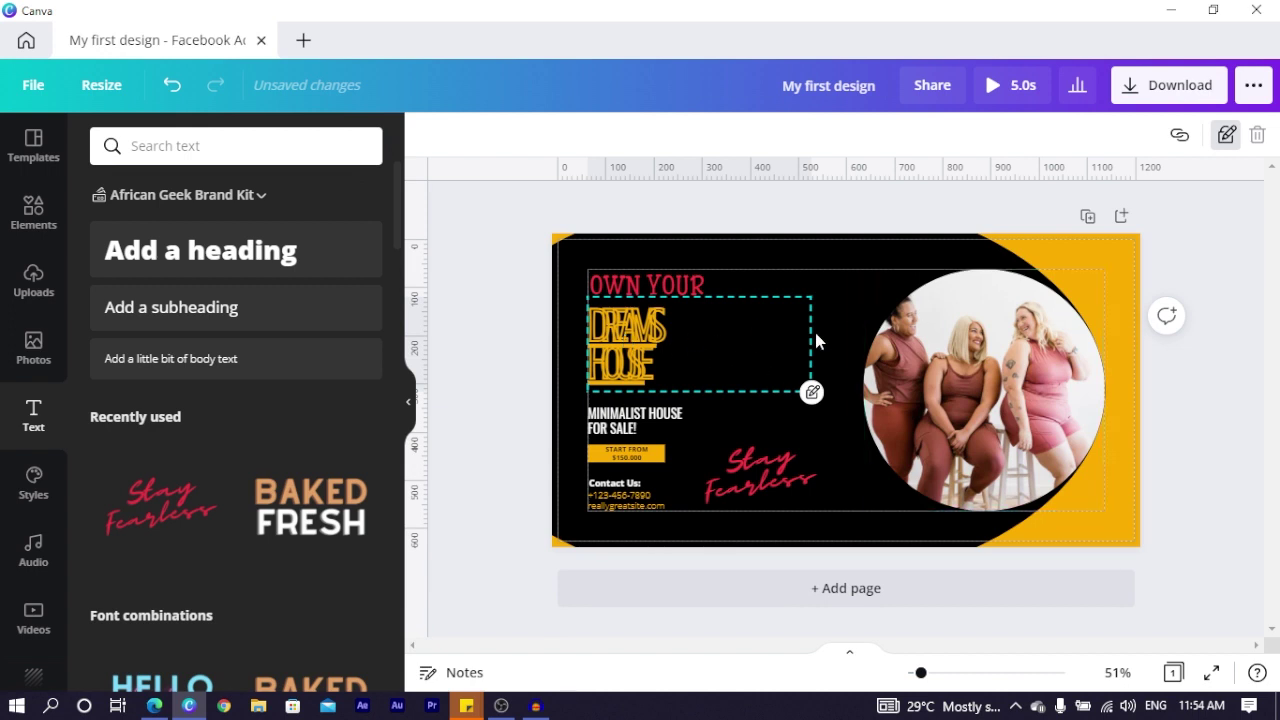
{"action": "left_click", "coordinate": [1225, 138]}
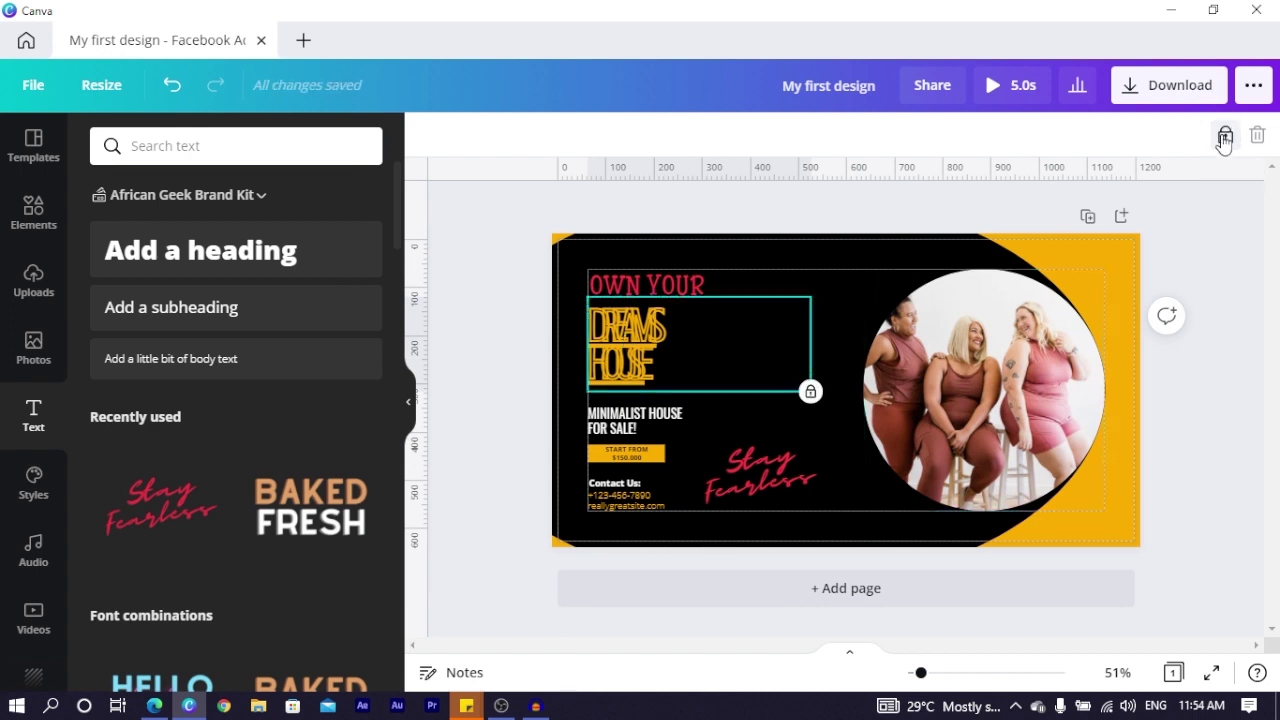
{"action": "left_click", "coordinate": [1225, 138]}
- Duplicate the "DREAMS HOUSE" text
{"action": "left_click", "coordinate": [1040, 134]}
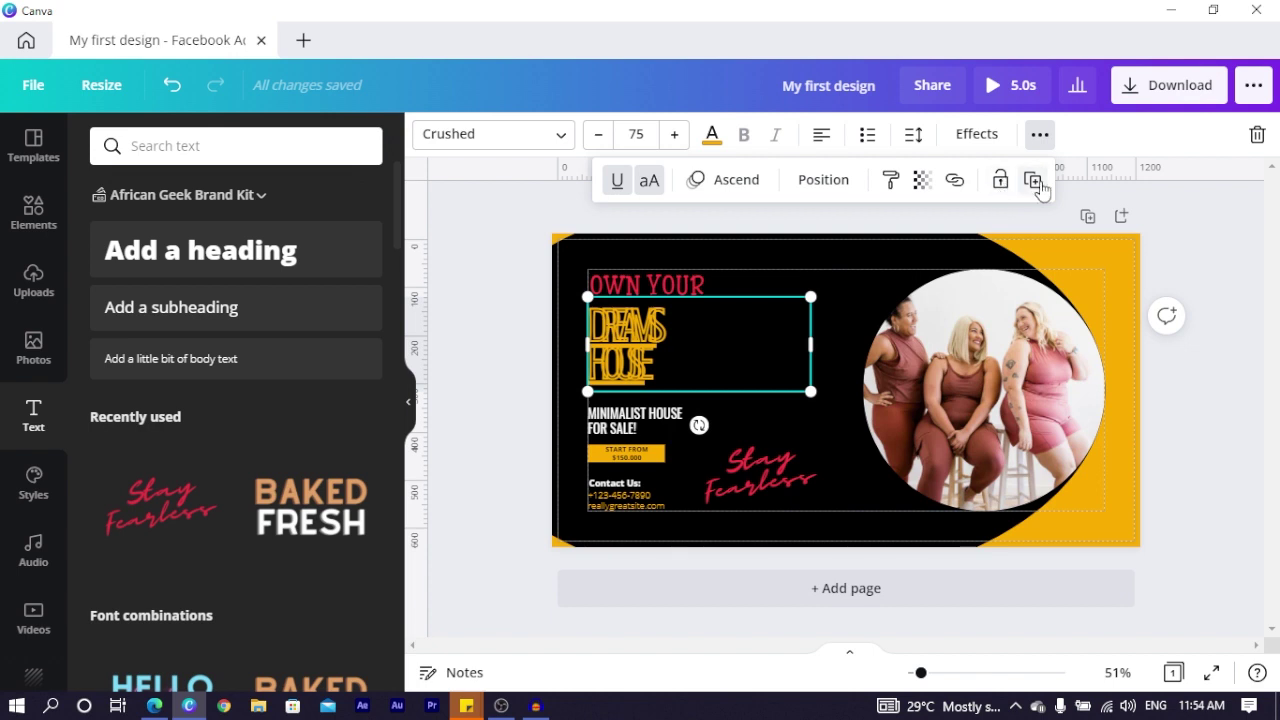
{"action": "left_click", "coordinate": [1034, 181]}
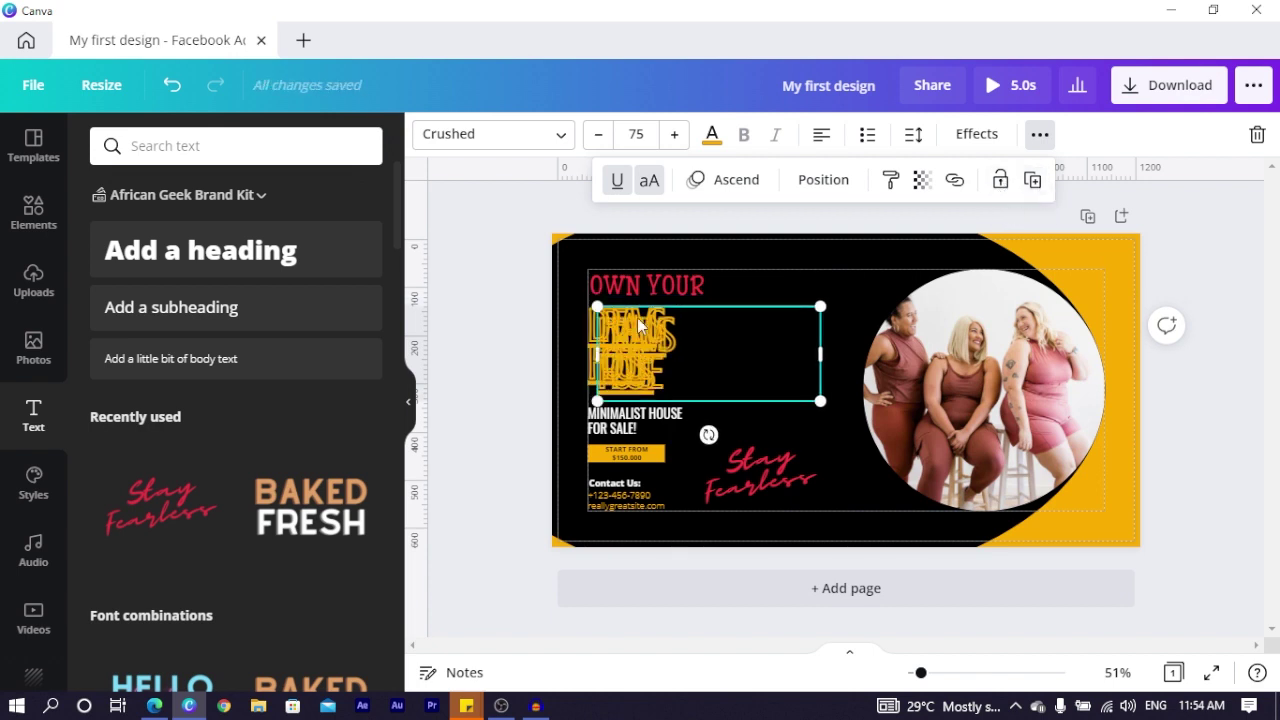
- Move the duplicated "DREAMS HOUSE" text beside the original and apply the Shrikhand and Quicksand style to the page
{"action": "left_click_drag", "start_coordinate": [629, 370], "coordinate": [718, 347]}
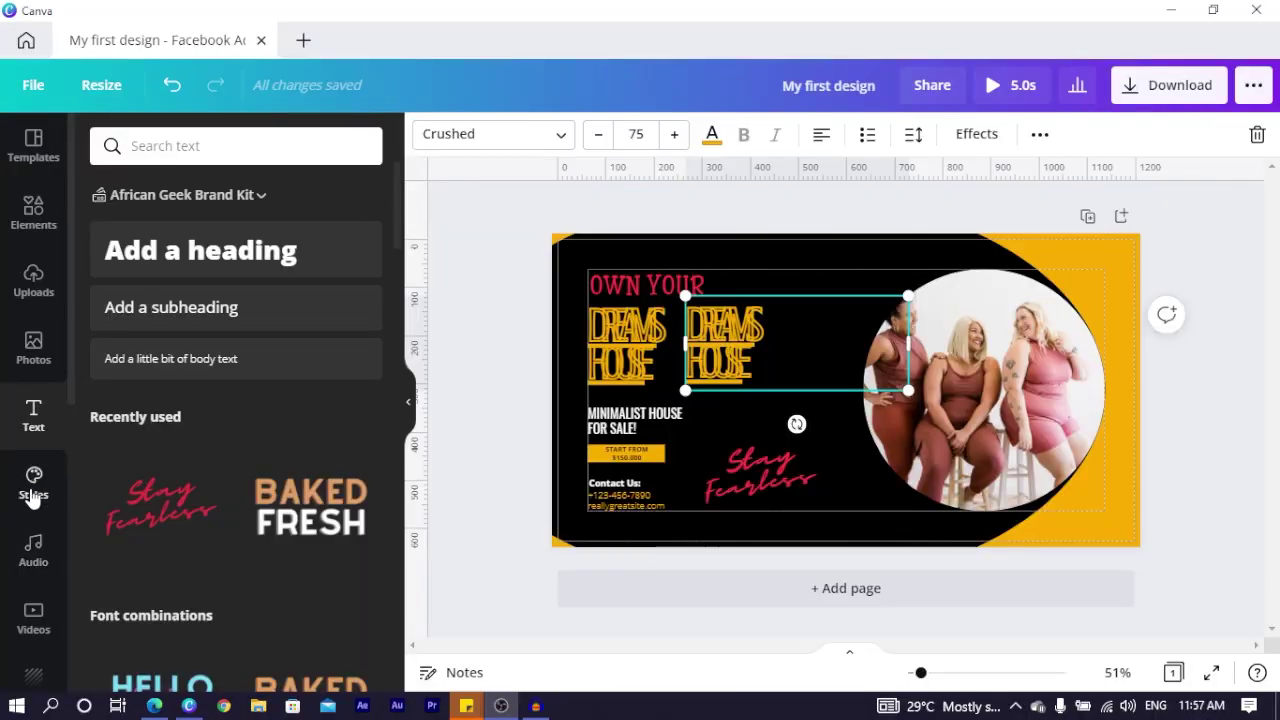
{"action": "left_click", "coordinate": [34, 490]}
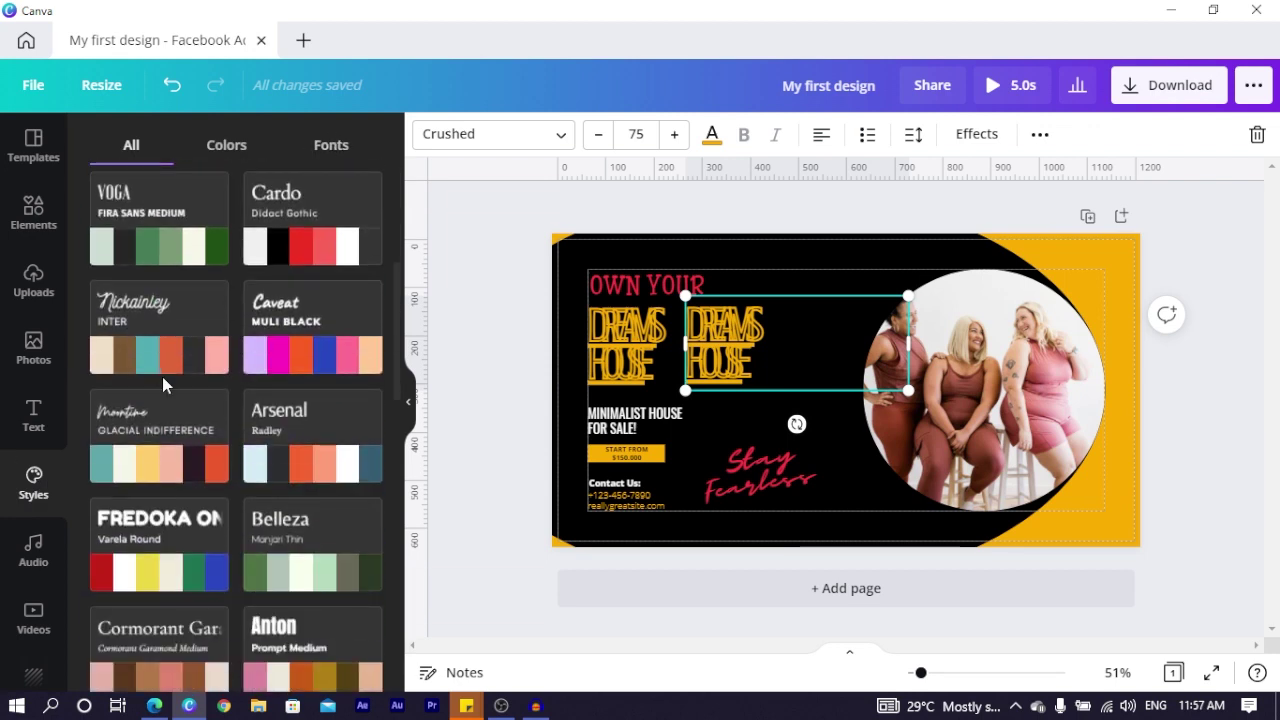
{"action": "scroll", "coordinate": [162, 377], "scroll_direction": "down", "scroll_amount": 4}
{"action": "scroll", "coordinate": [225, 315], "scroll_direction": "up", "scroll_amount": 2}
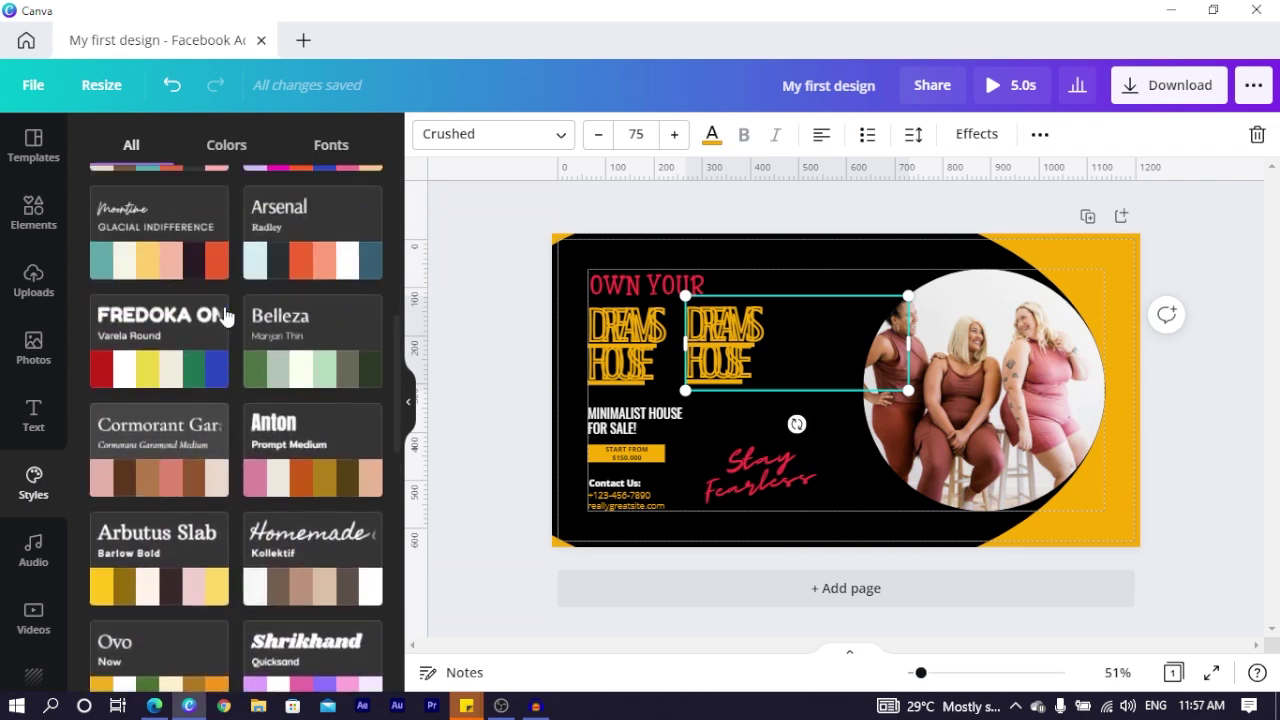
{"action": "scroll", "coordinate": [293, 495], "scroll_direction": "down", "scroll_amount": 2}
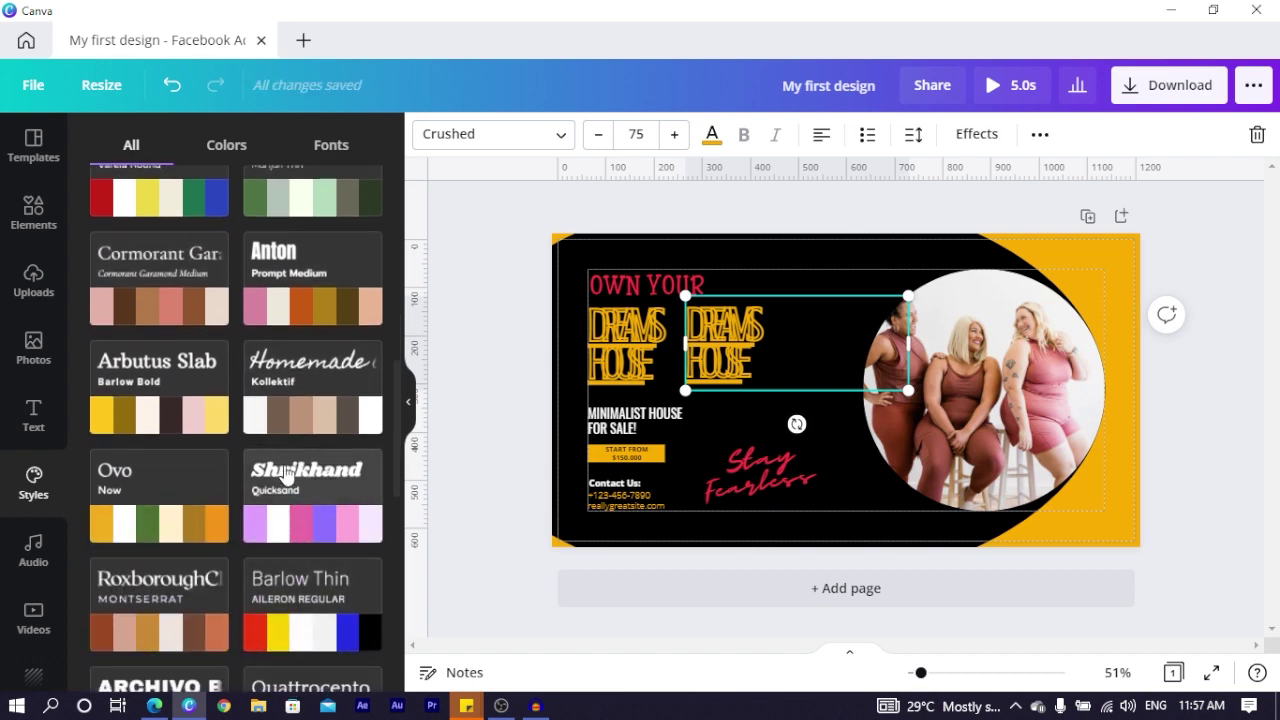
{"action": "left_click", "coordinate": [288, 470]}
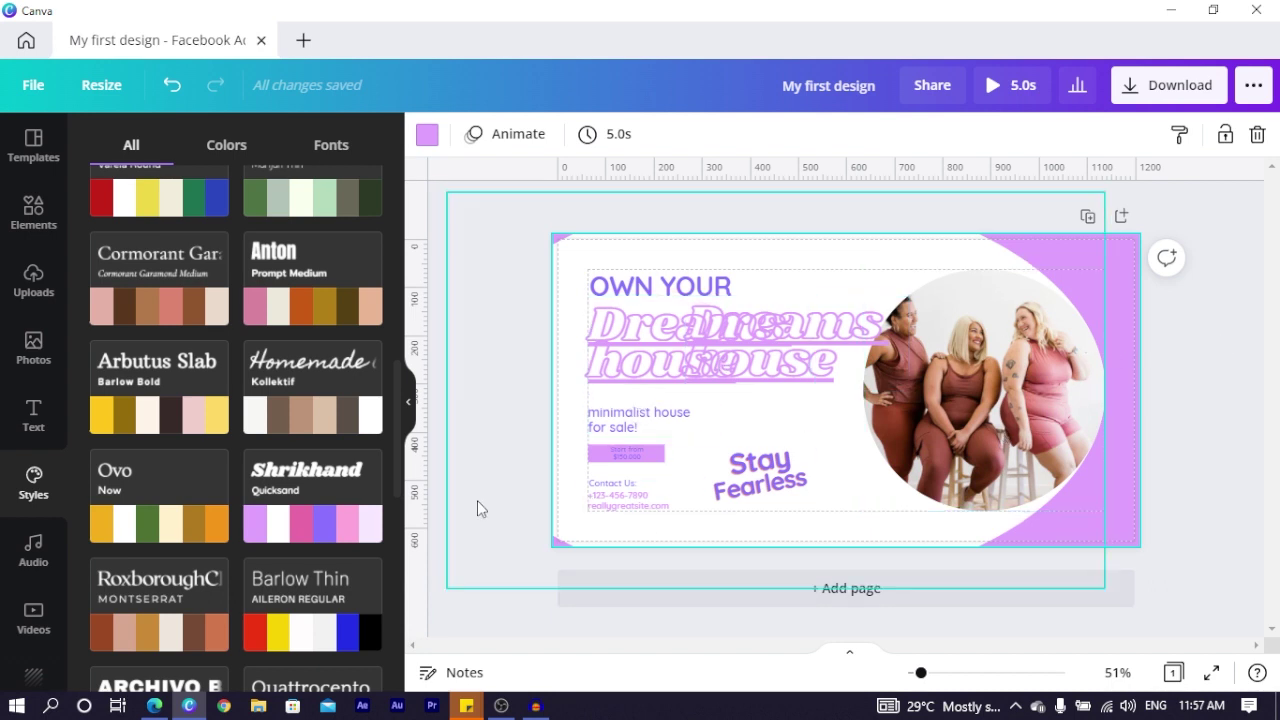
- Apply the Ovo and Now style to the page and look over the separate color palettes and font styles
{"action": "left_click", "coordinate": [145, 527]}
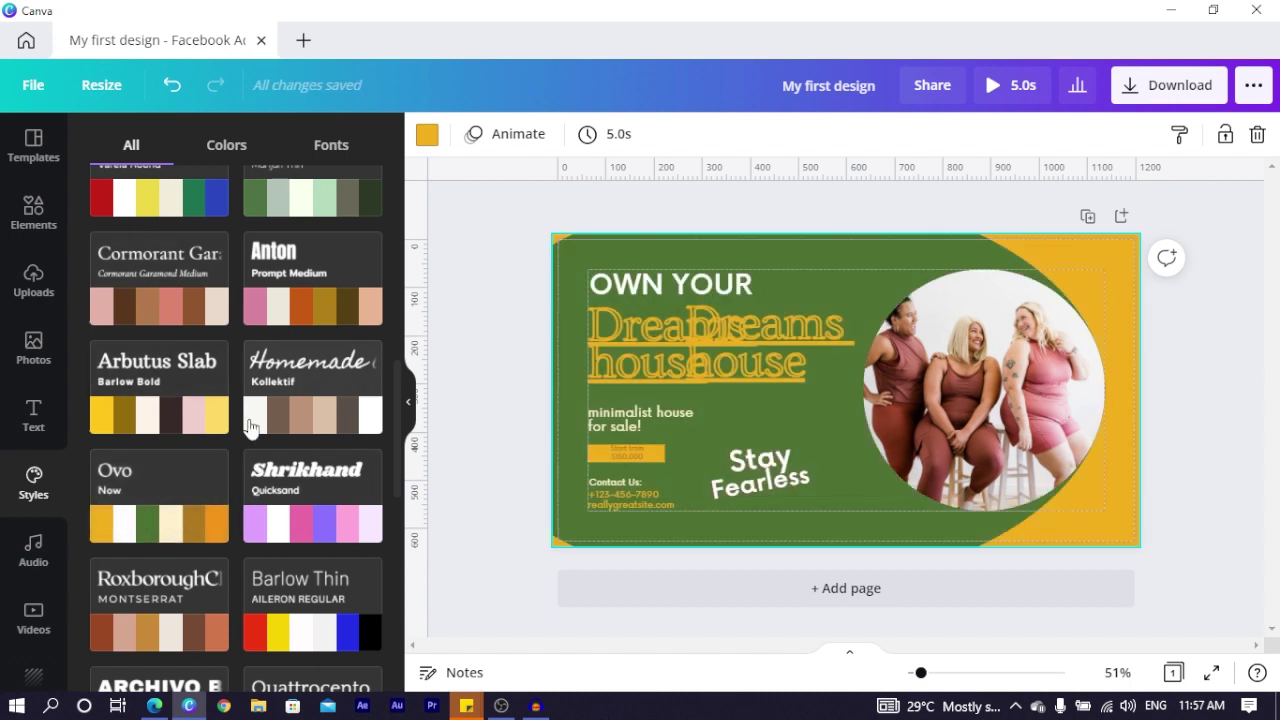
{"action": "scroll", "coordinate": [250, 425], "scroll_direction": "up", "scroll_amount": 2}
{"action": "scroll", "coordinate": [250, 428], "scroll_direction": "up", "scroll_amount": 2}
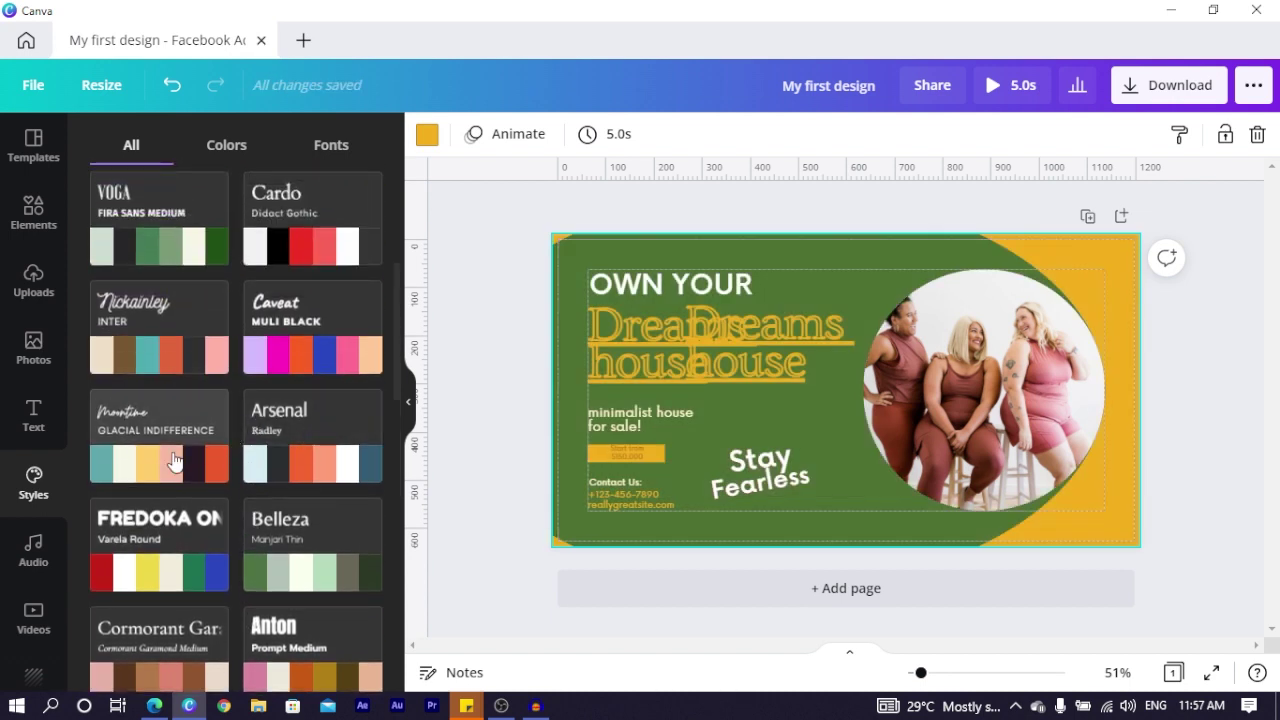
{"action": "scroll", "coordinate": [294, 278], "scroll_direction": "up", "scroll_amount": 4}
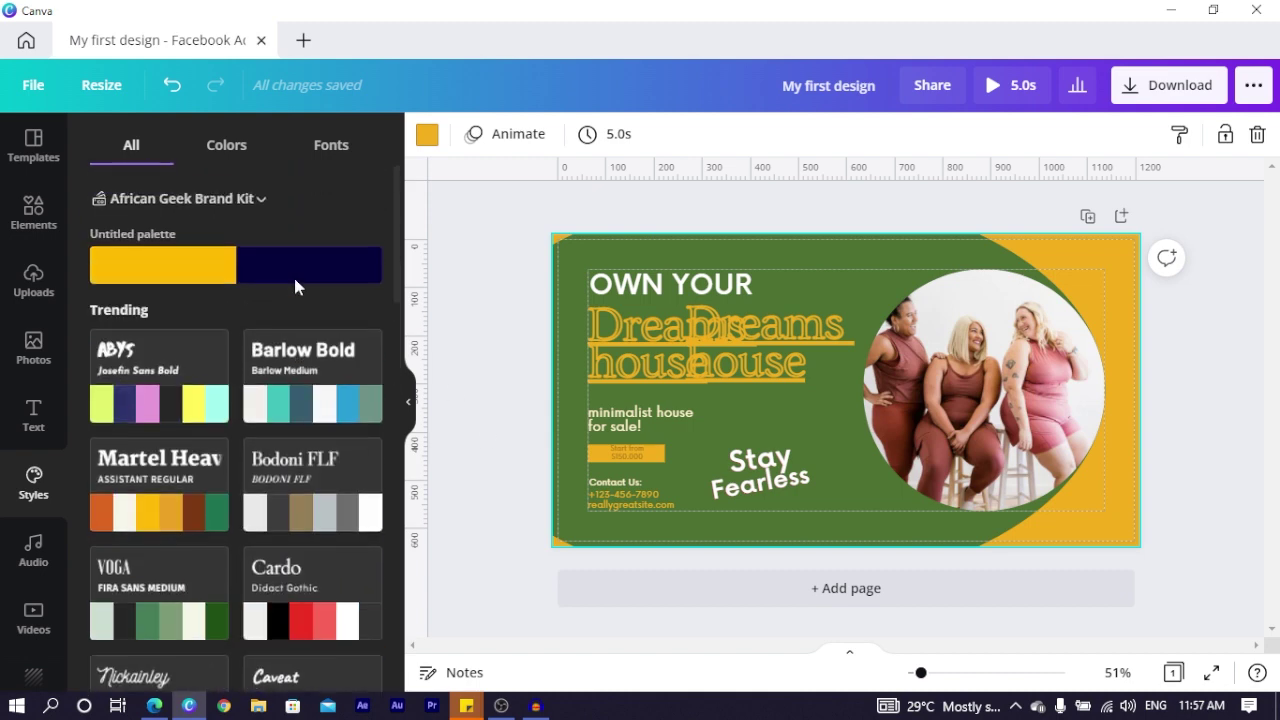
{"action": "left_click", "coordinate": [221, 153]}
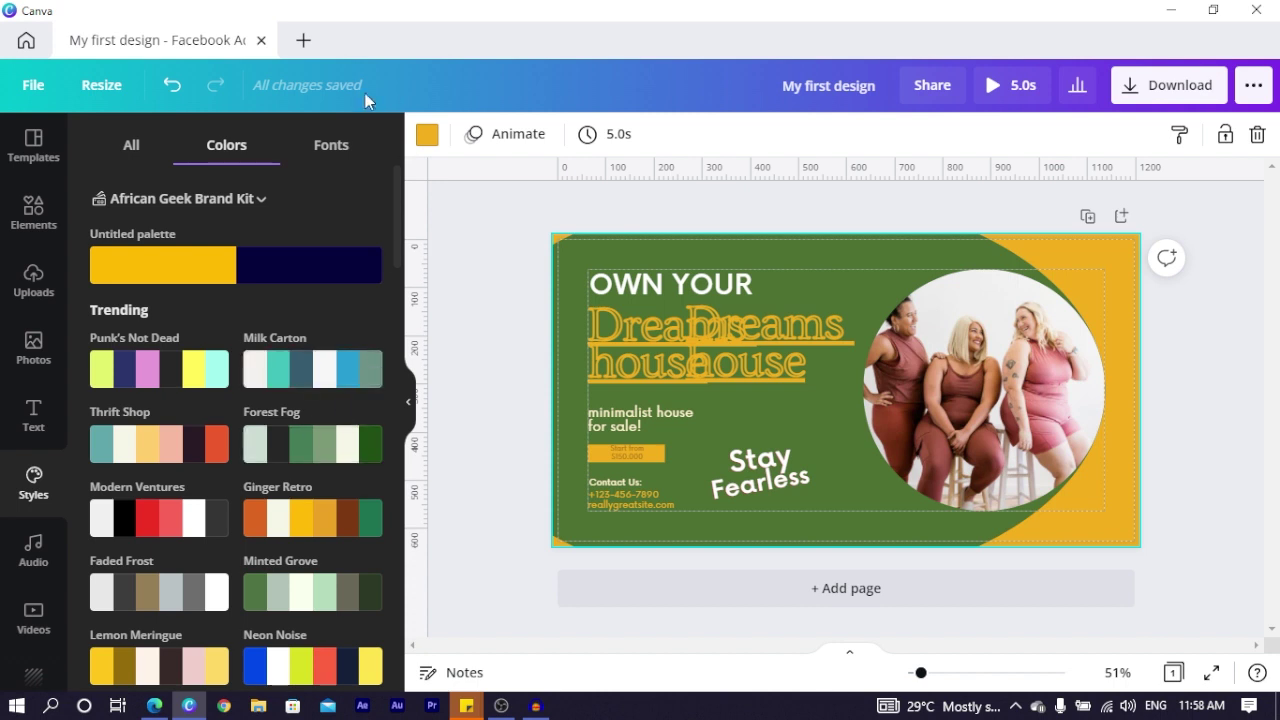
{"action": "left_click", "coordinate": [334, 150]}
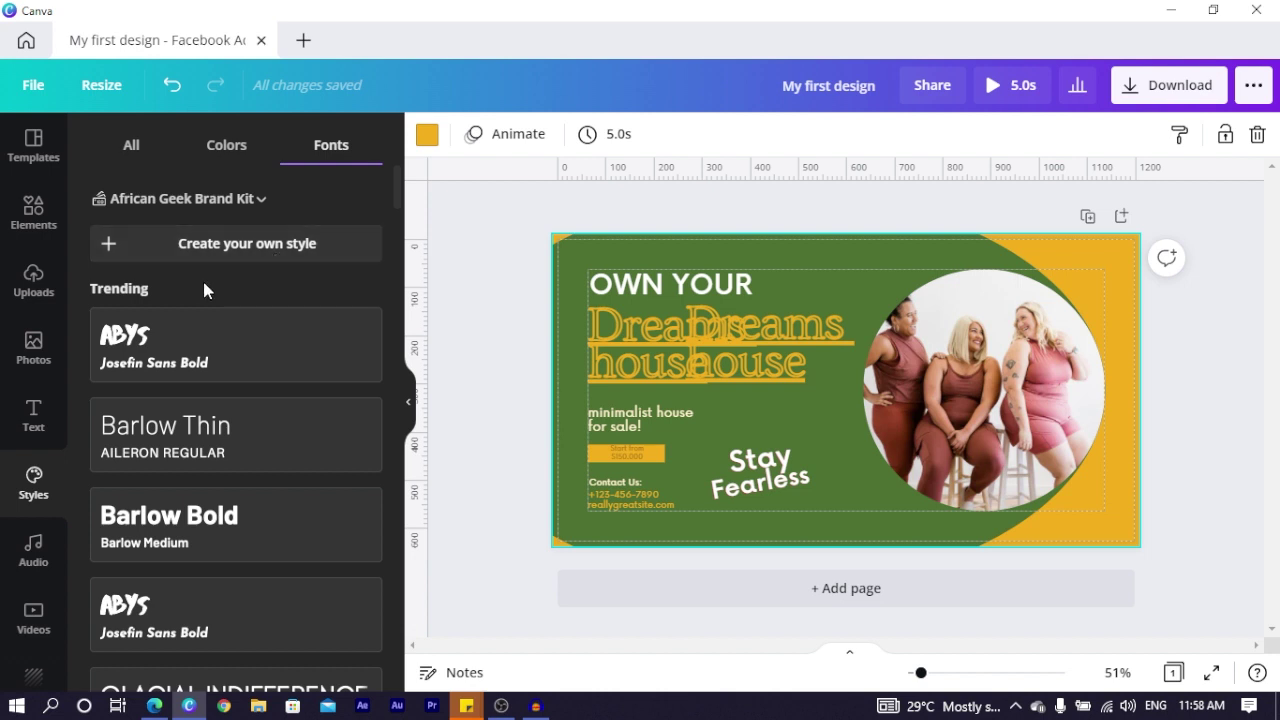
- Add the "Play on (COE Remix)" audio track to the design, play it briefly and pause it
{"action": "left_click", "coordinate": [44, 553]}
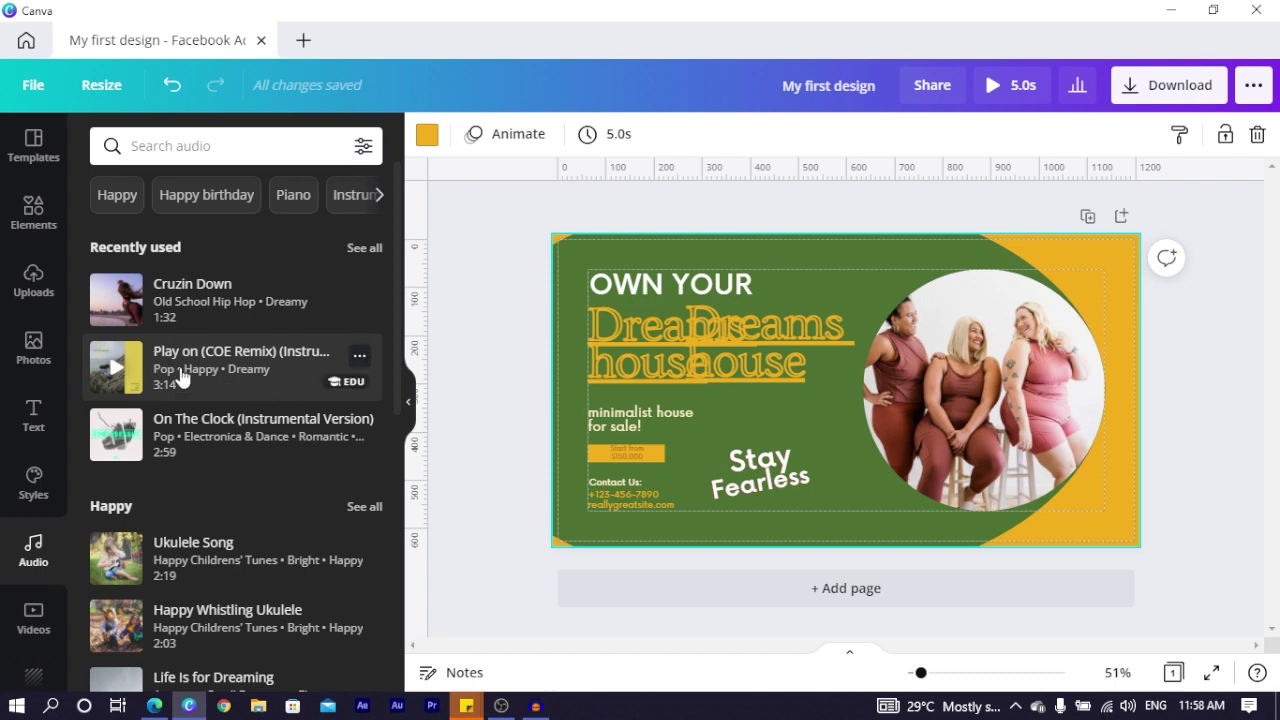
{"action": "left_click_drag", "start_coordinate": [176, 384], "coordinate": [723, 618]}
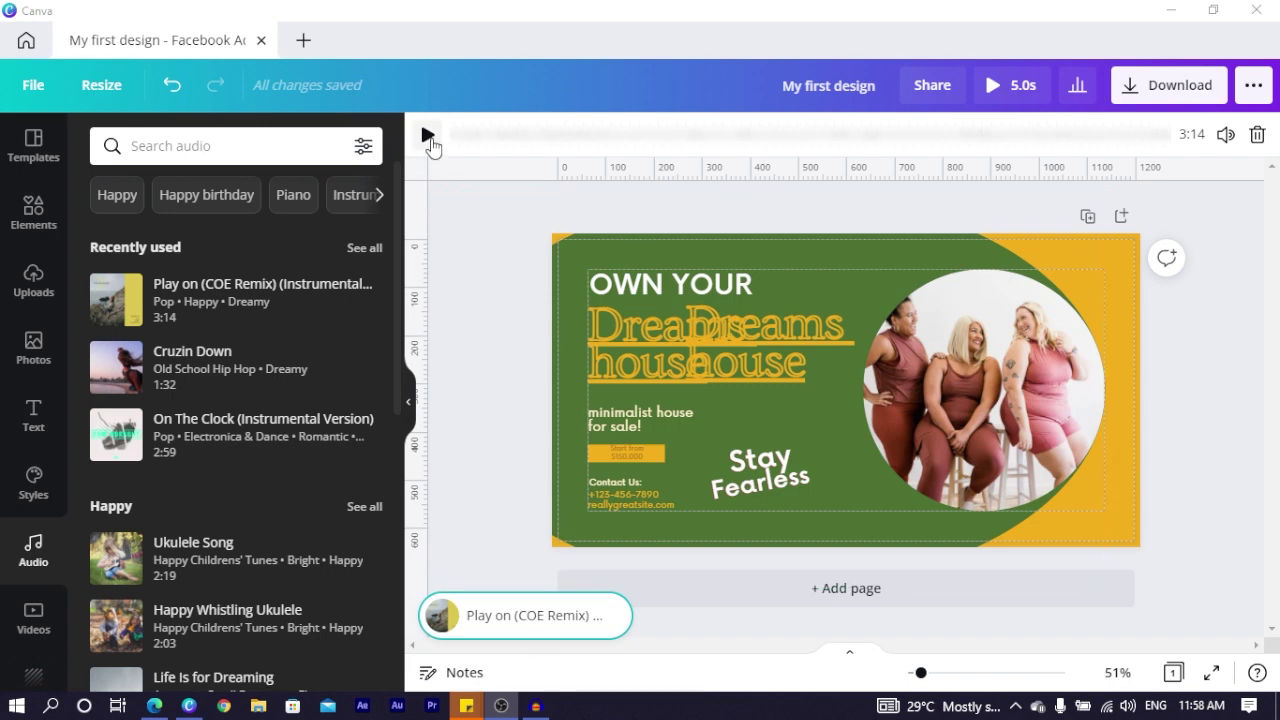
{"action": "left_click", "coordinate": [427, 136]}
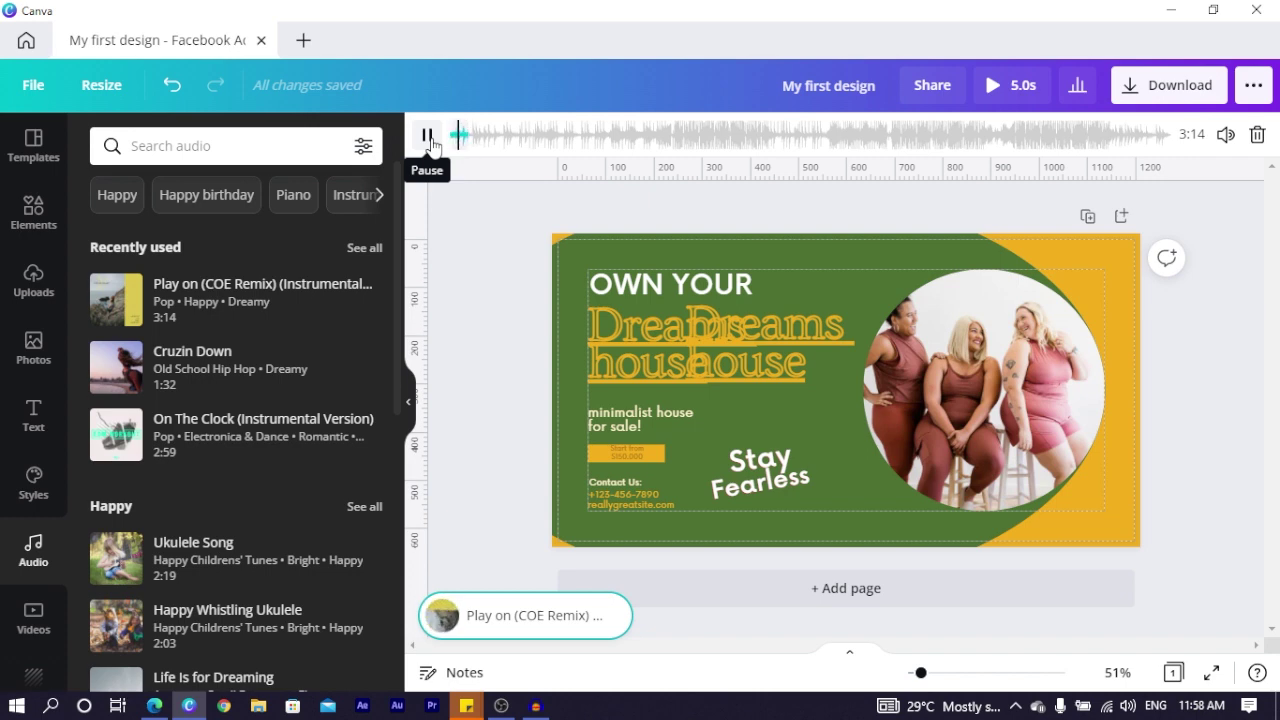
{"action": "left_click", "coordinate": [428, 136]}
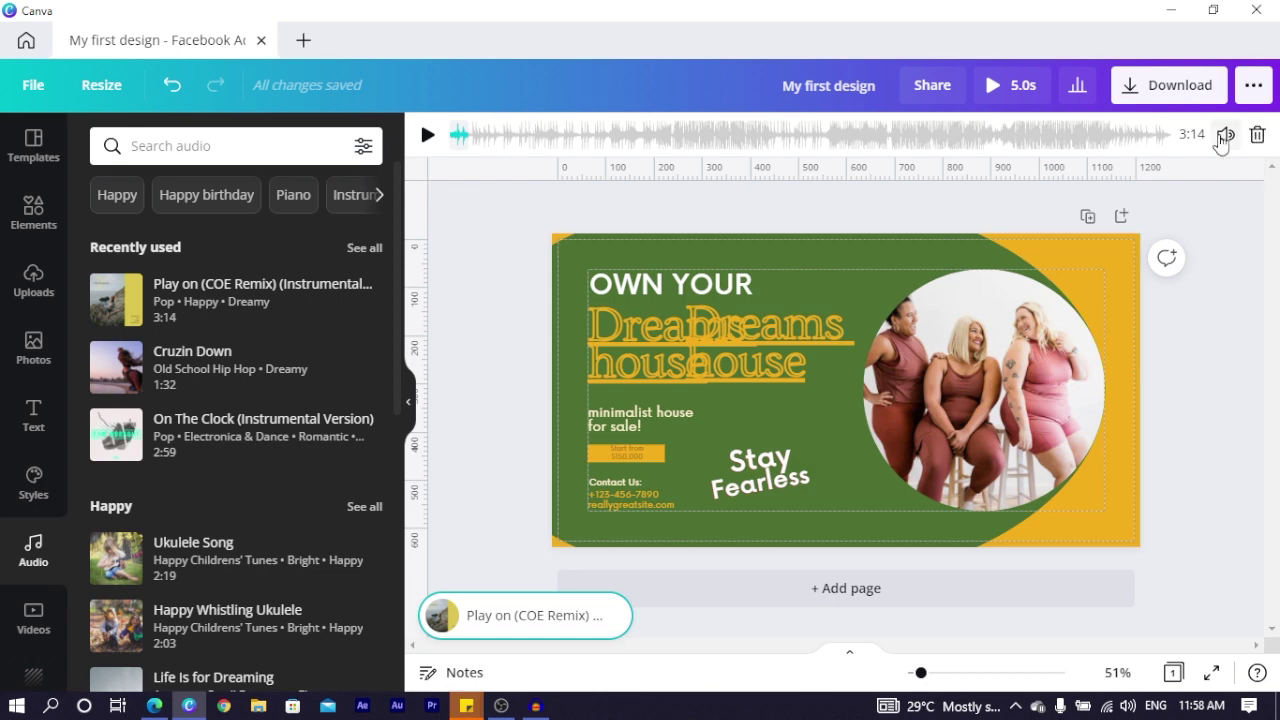
- Set the audio track's volume to 50 and delete the track from the design
{"action": "left_click", "coordinate": [1226, 140]}
{"action": "left_click_drag", "start_coordinate": [1167, 183], "coordinate": [1073, 190]}
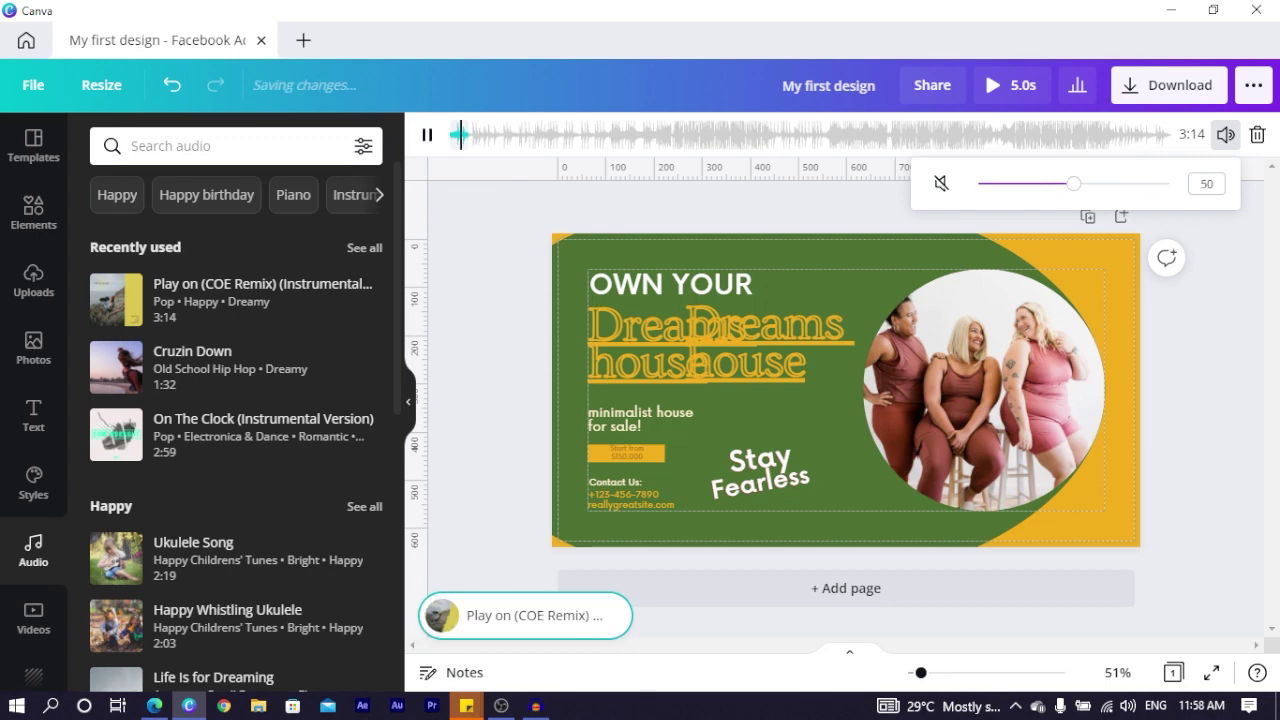
{"action": "left_click", "coordinate": [1257, 142]}
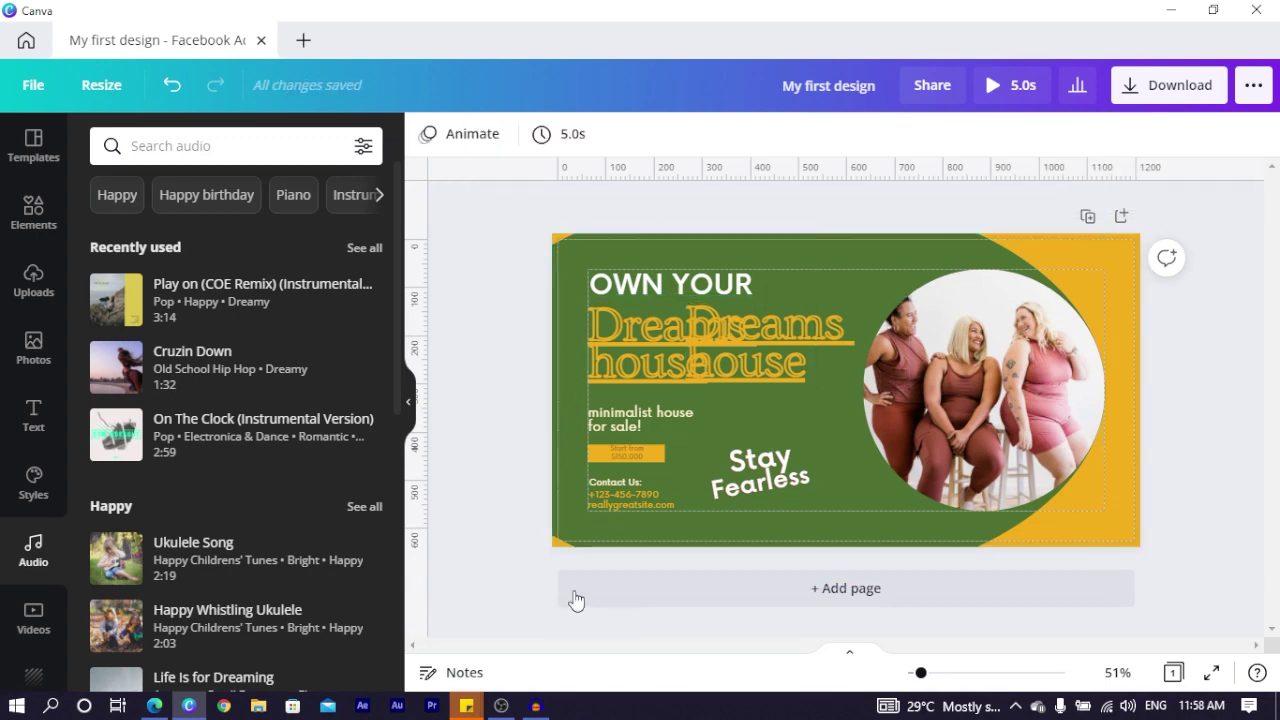
- Find Gradient videos and place the 10-second red and orange one on the page
{"action": "scroll", "coordinate": [33, 565], "scroll_direction": "down", "scroll_amount": 3}
{"action": "left_click", "coordinate": [31, 336]}
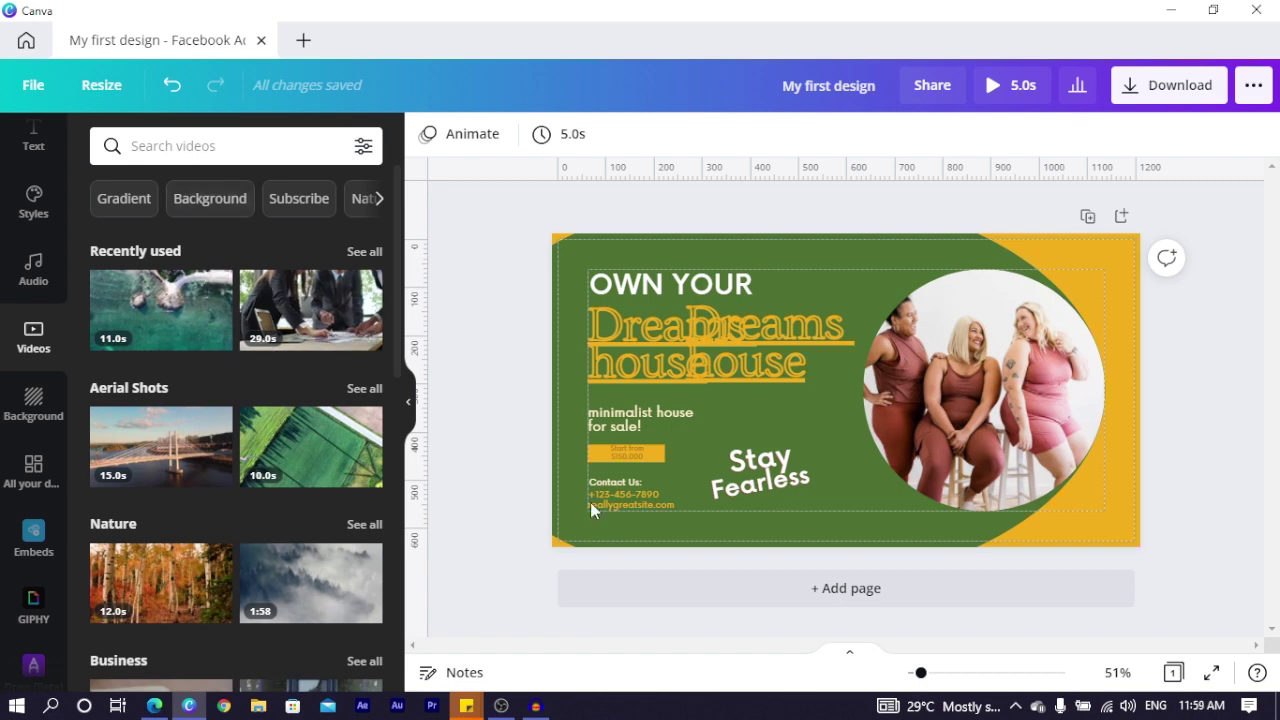
{"action": "left_click", "coordinate": [118, 208]}
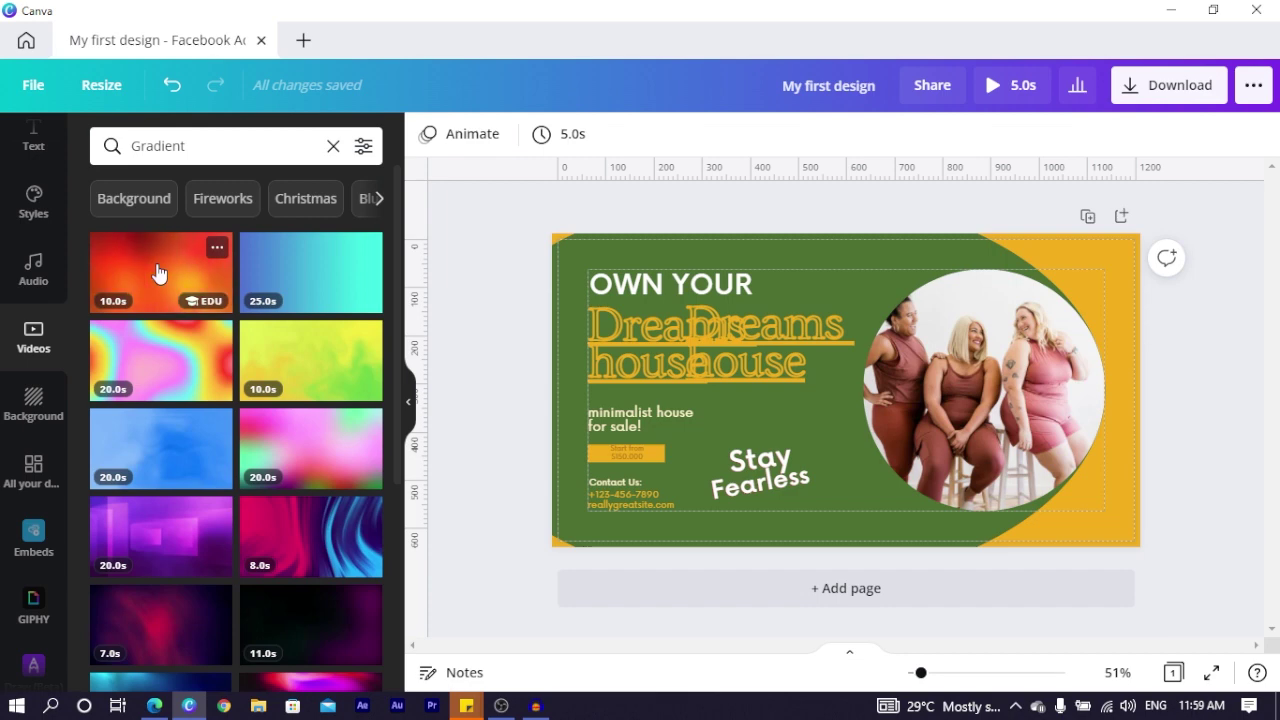
{"action": "left_click_drag", "start_coordinate": [157, 275], "coordinate": [715, 392]}
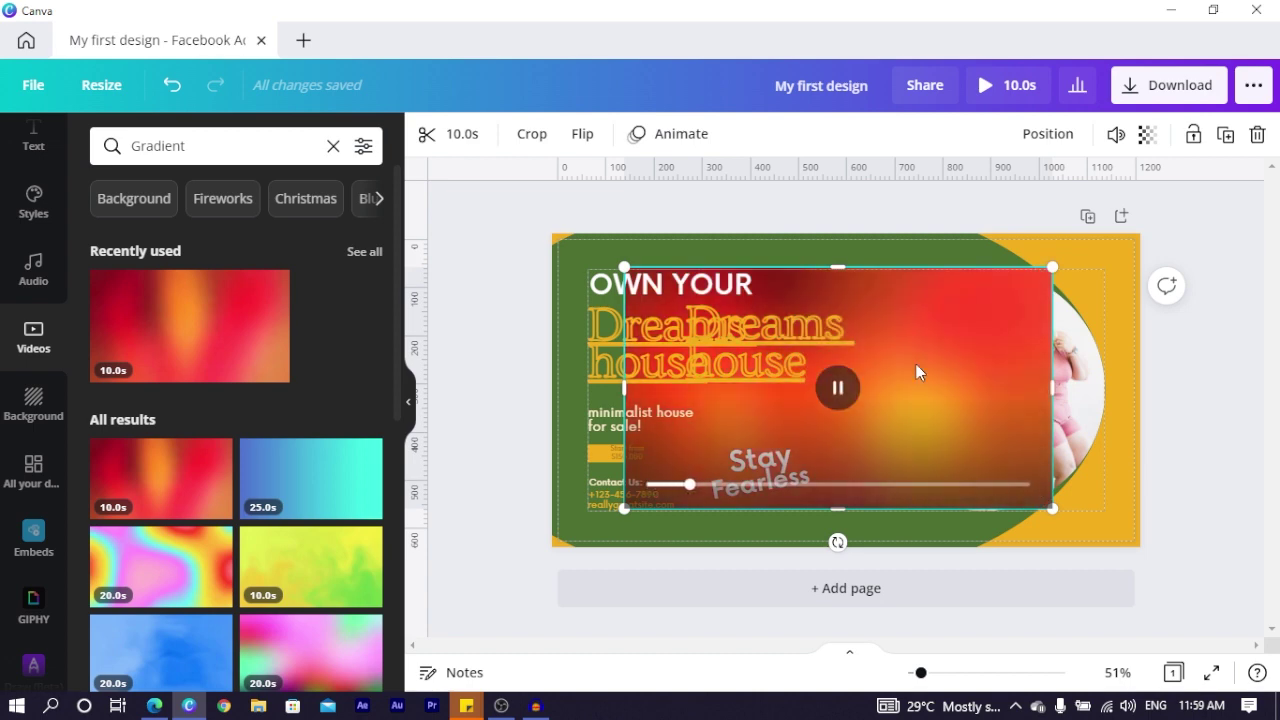
- Delete the gradient video from the page and view the Fireworks videos
{"action": "left_click", "coordinate": [993, 410]}
{"action": "key", "text": "Delete"}
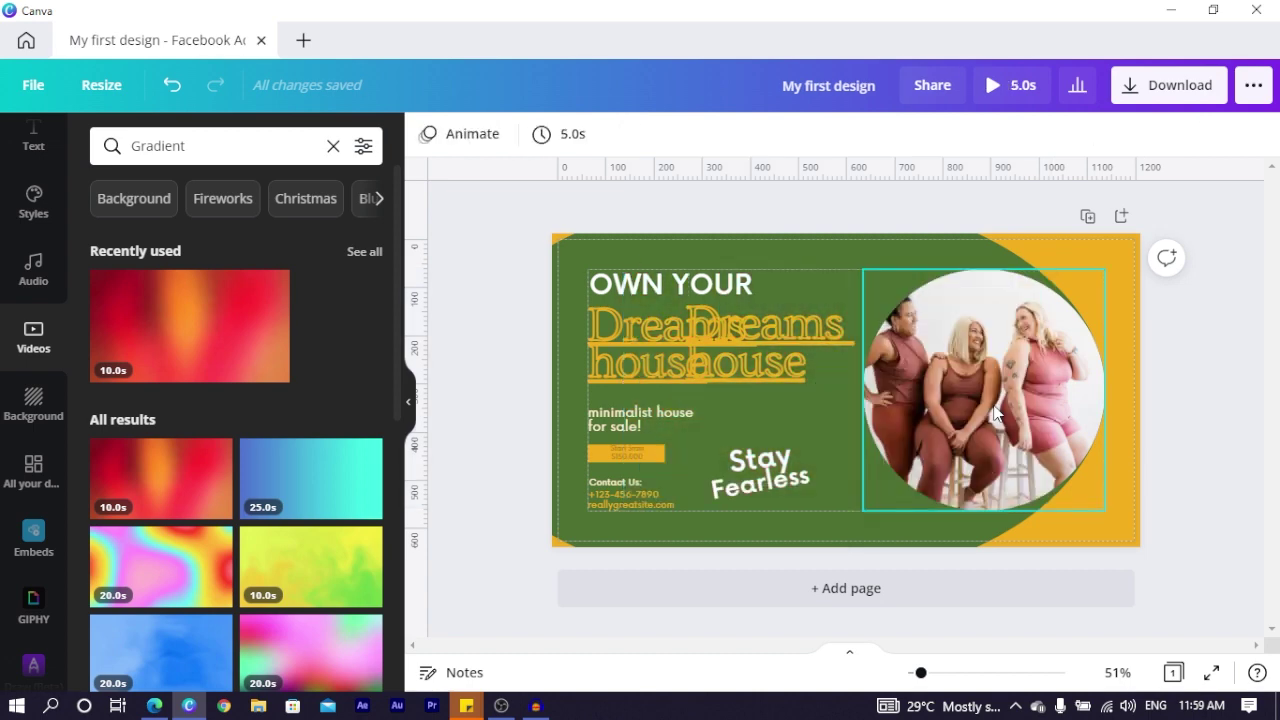
{"action": "left_click", "coordinate": [207, 200]}
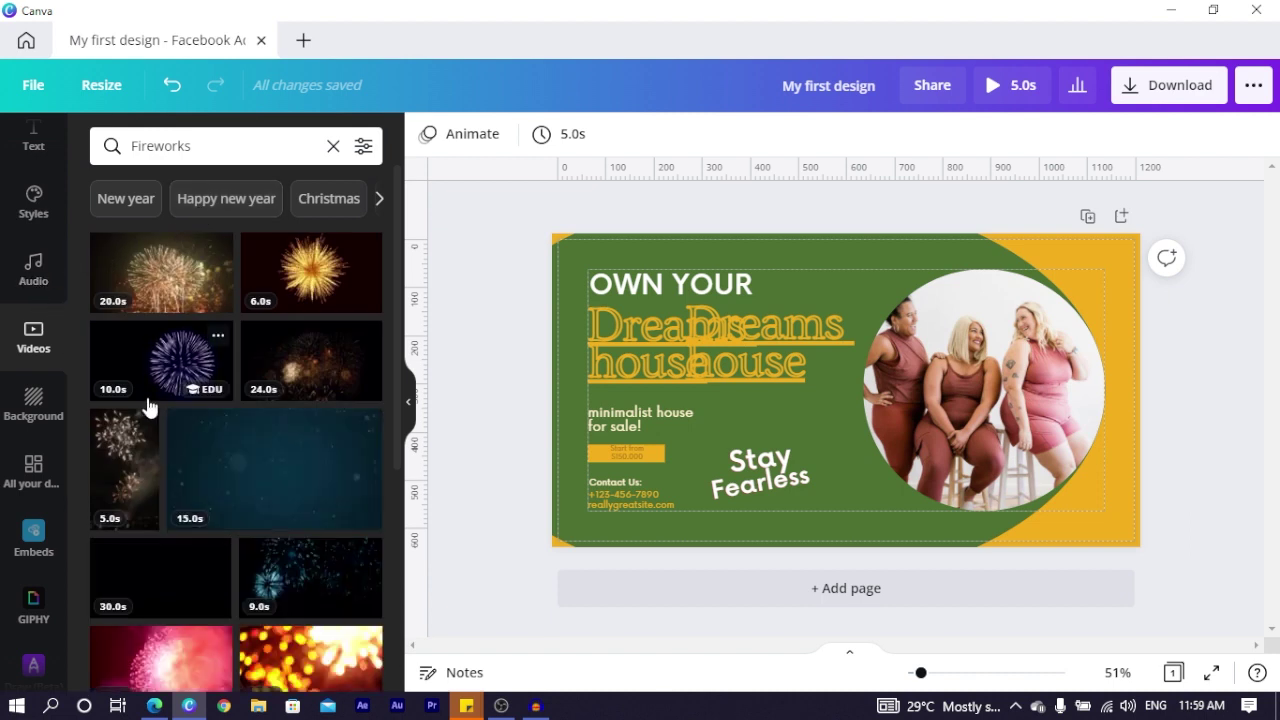
- Try the dark blue city landscape as the page background, then replace it with the white brick wall background
{"action": "left_click", "coordinate": [33, 420]}
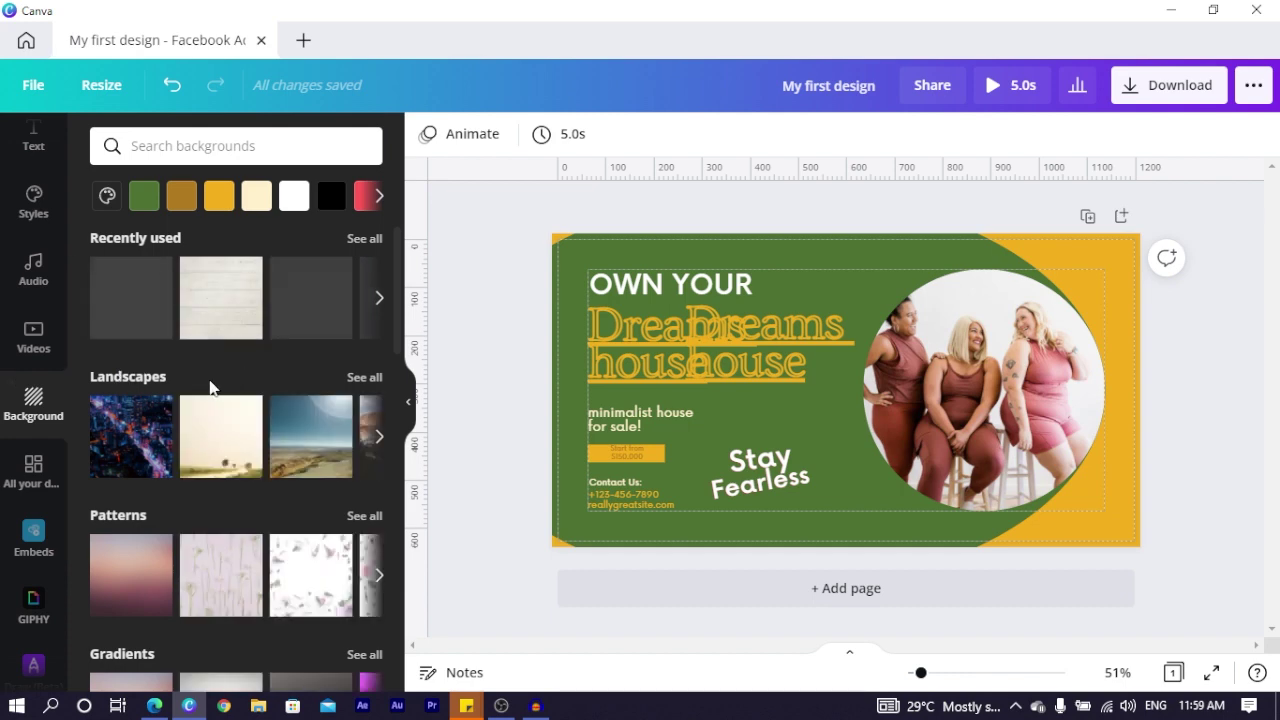
{"action": "left_click_drag", "start_coordinate": [109, 457], "coordinate": [806, 389]}
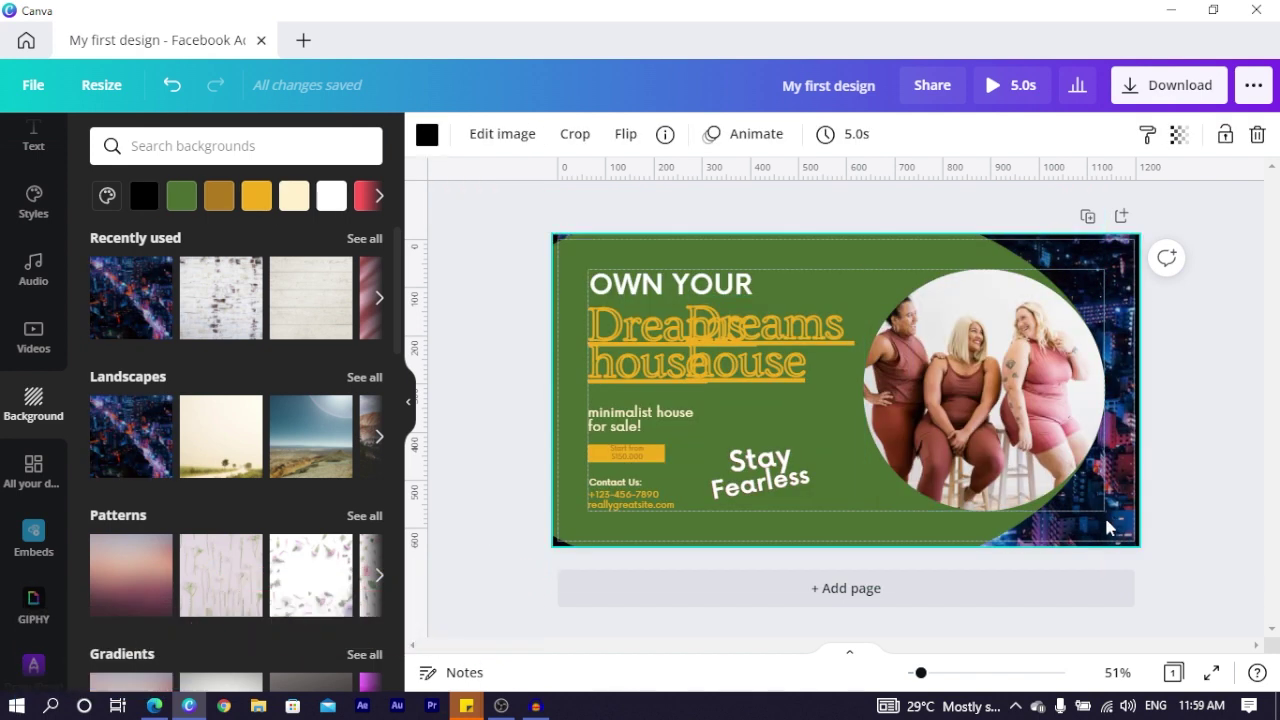
{"action": "left_click", "coordinate": [238, 305]}
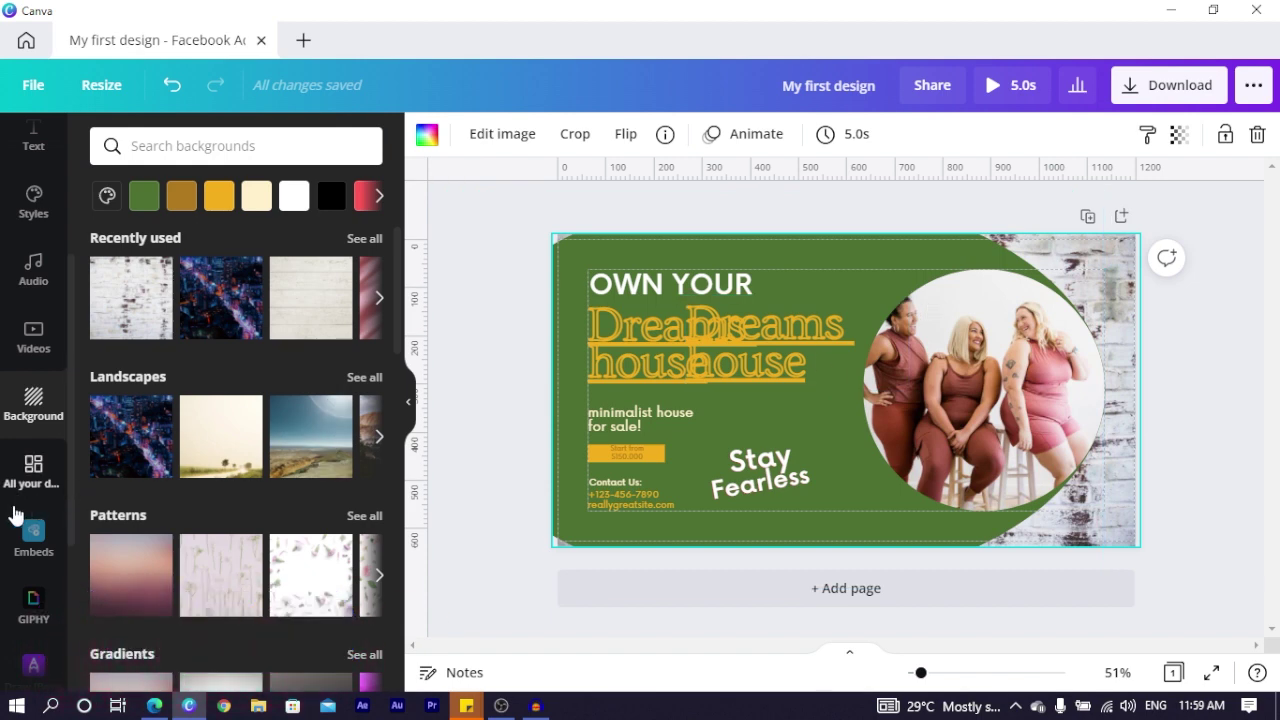
- Replace the current page with the first page of the existing "Info Graphic Design in Canva" design
{"action": "left_click", "coordinate": [40, 478]}
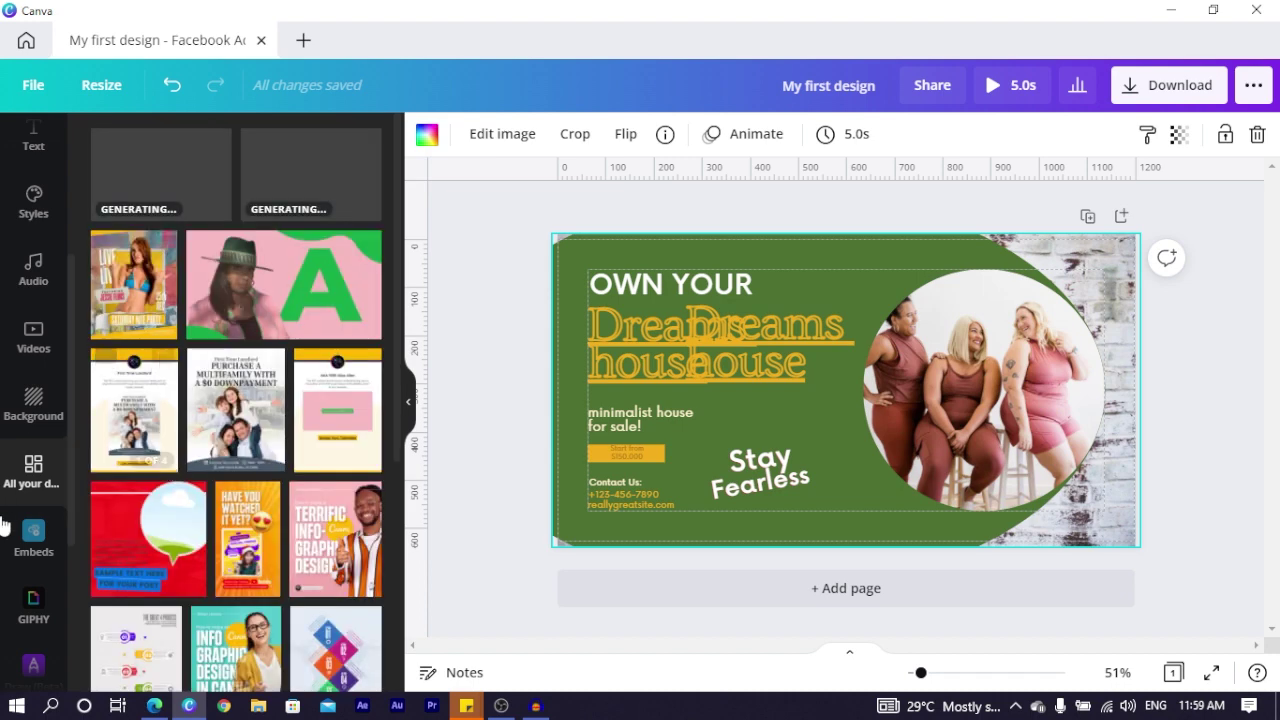
{"action": "scroll", "coordinate": [258, 508], "scroll_direction": "down", "scroll_amount": 4}
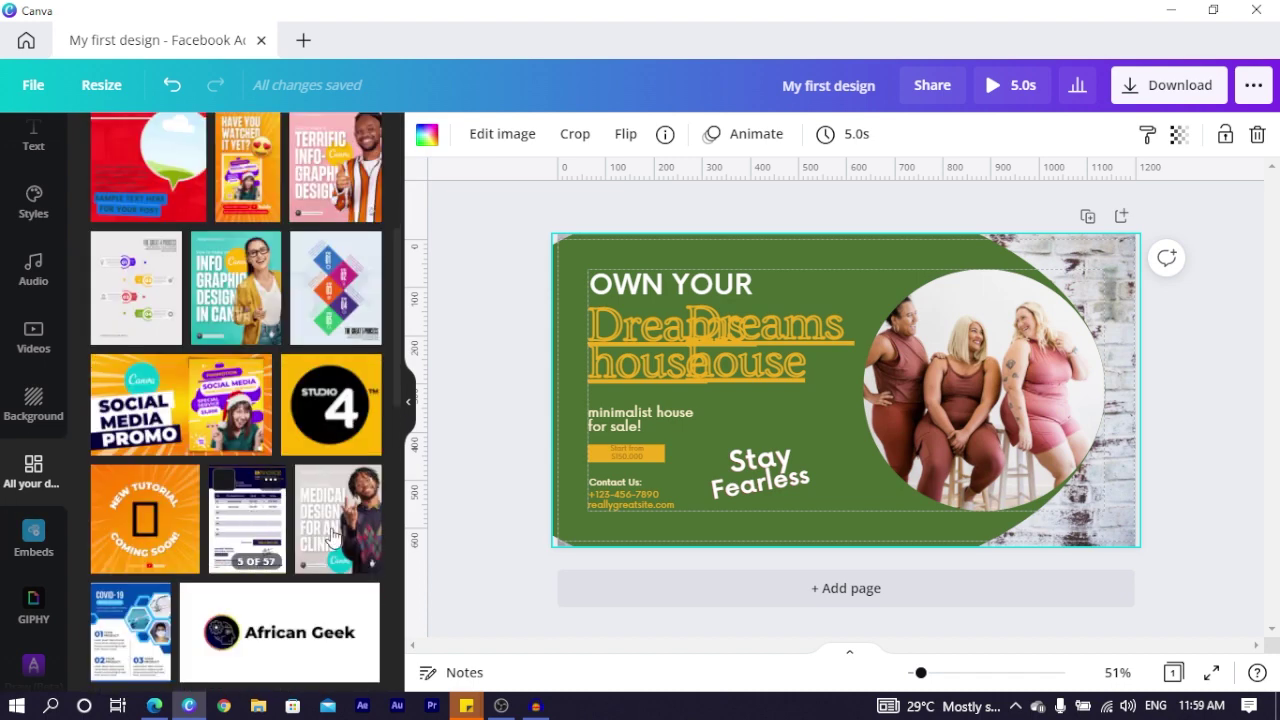
{"action": "left_click", "coordinate": [236, 276]}
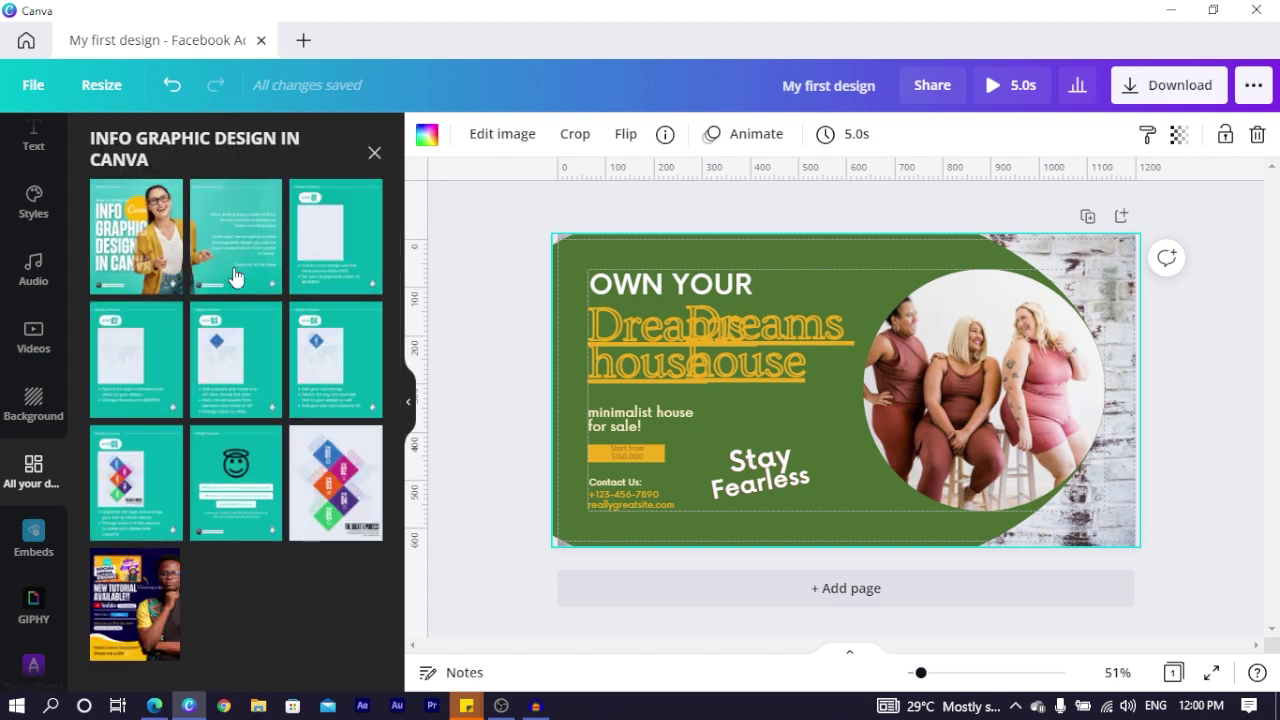
{"action": "left_click", "coordinate": [145, 247]}
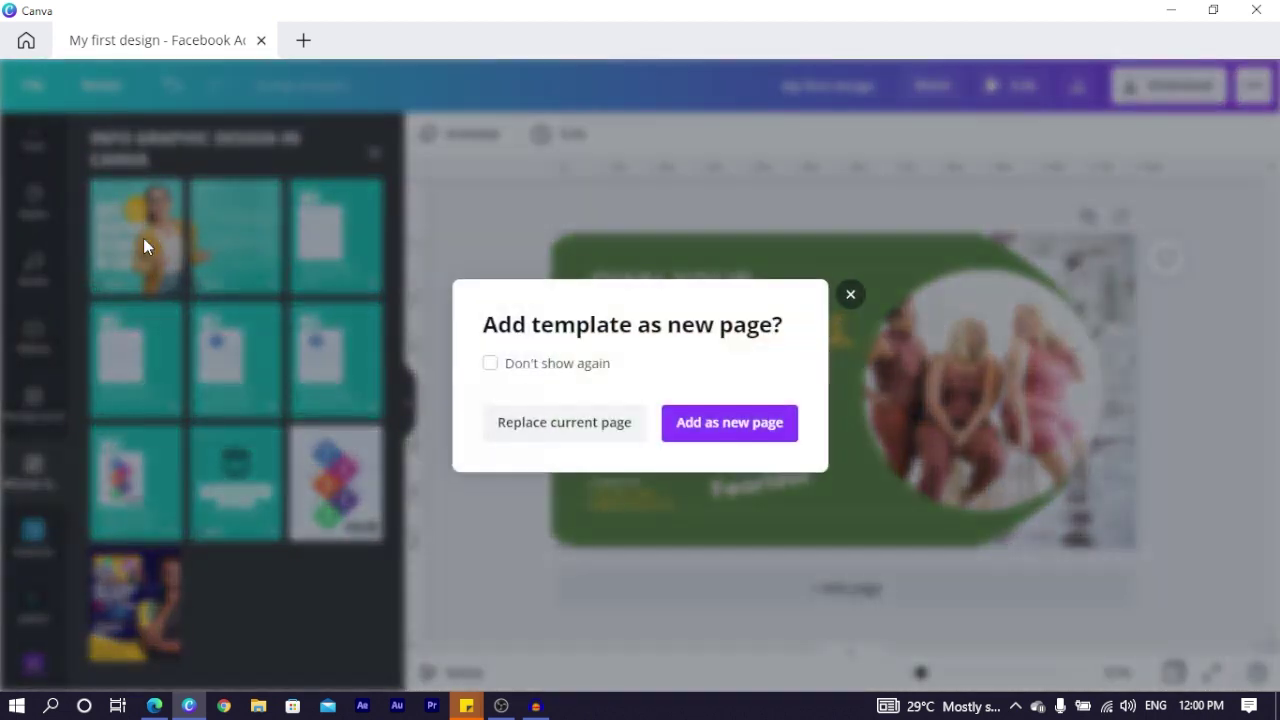
{"action": "left_click", "coordinate": [566, 437]}
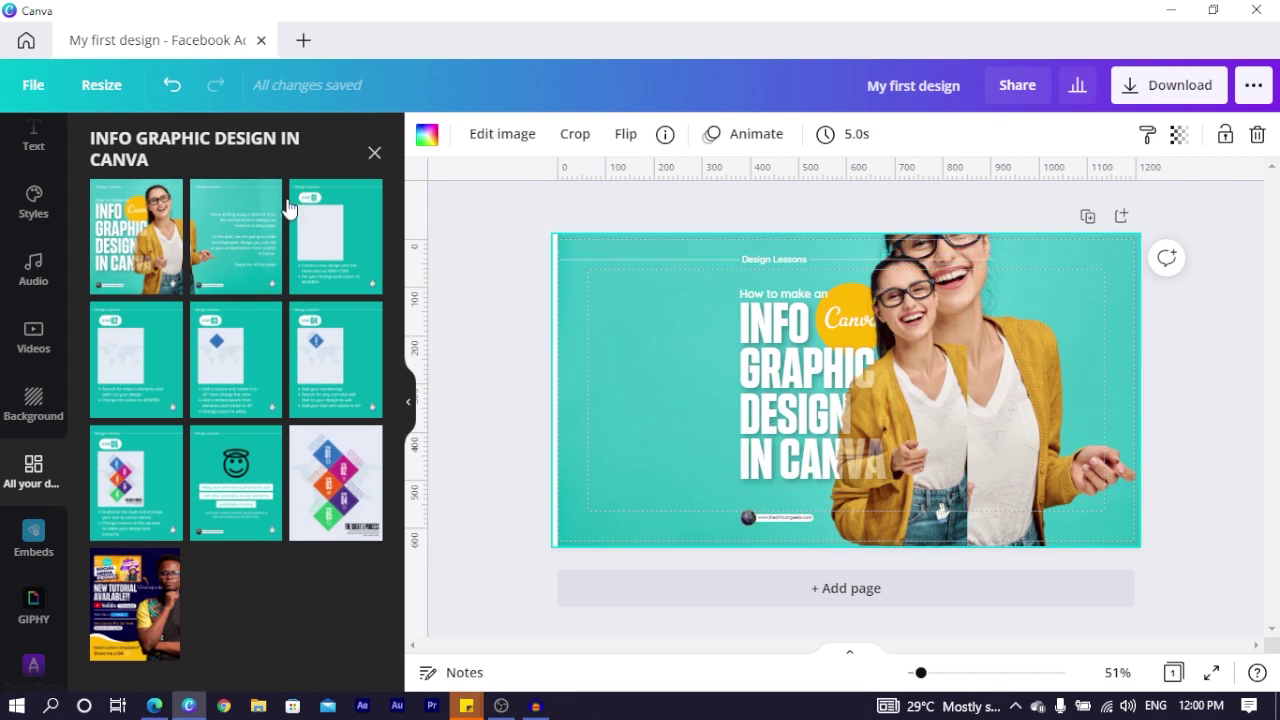
- Resize the design itself to a custom size of 1080 x 1351 px
{"action": "left_click", "coordinate": [93, 90]}
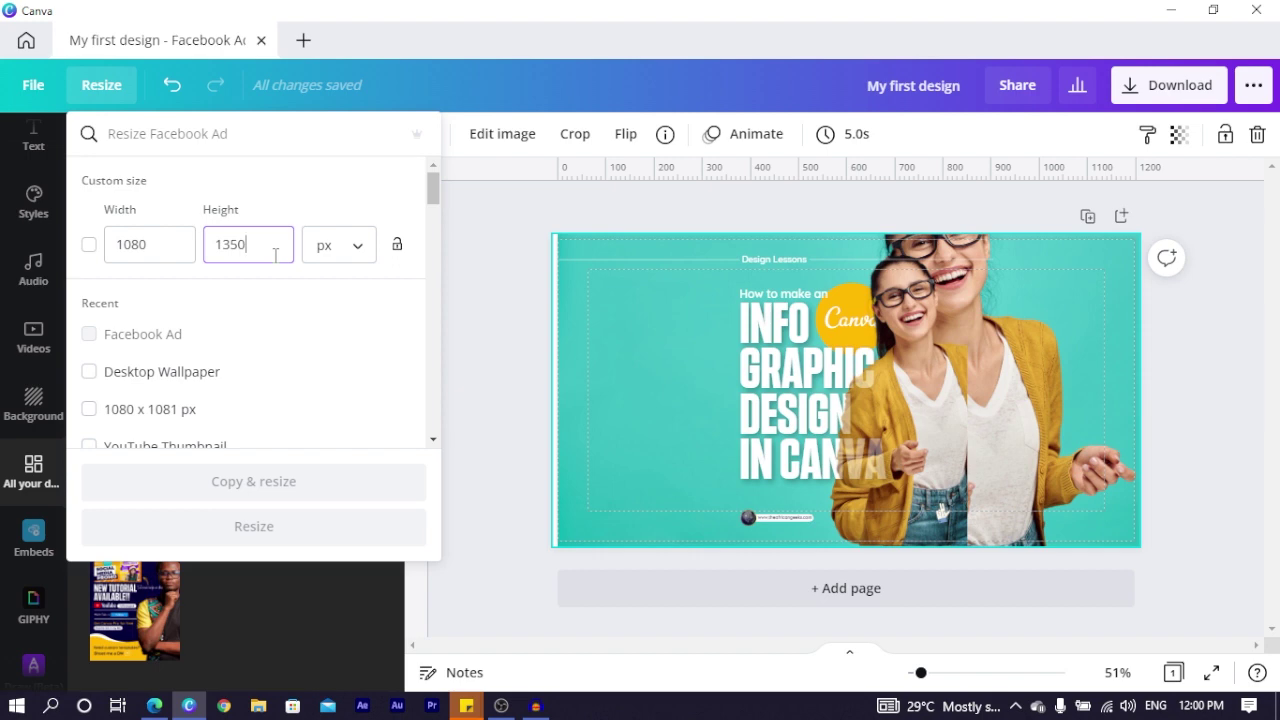
{"action": "key", "text": "BackSpace"}
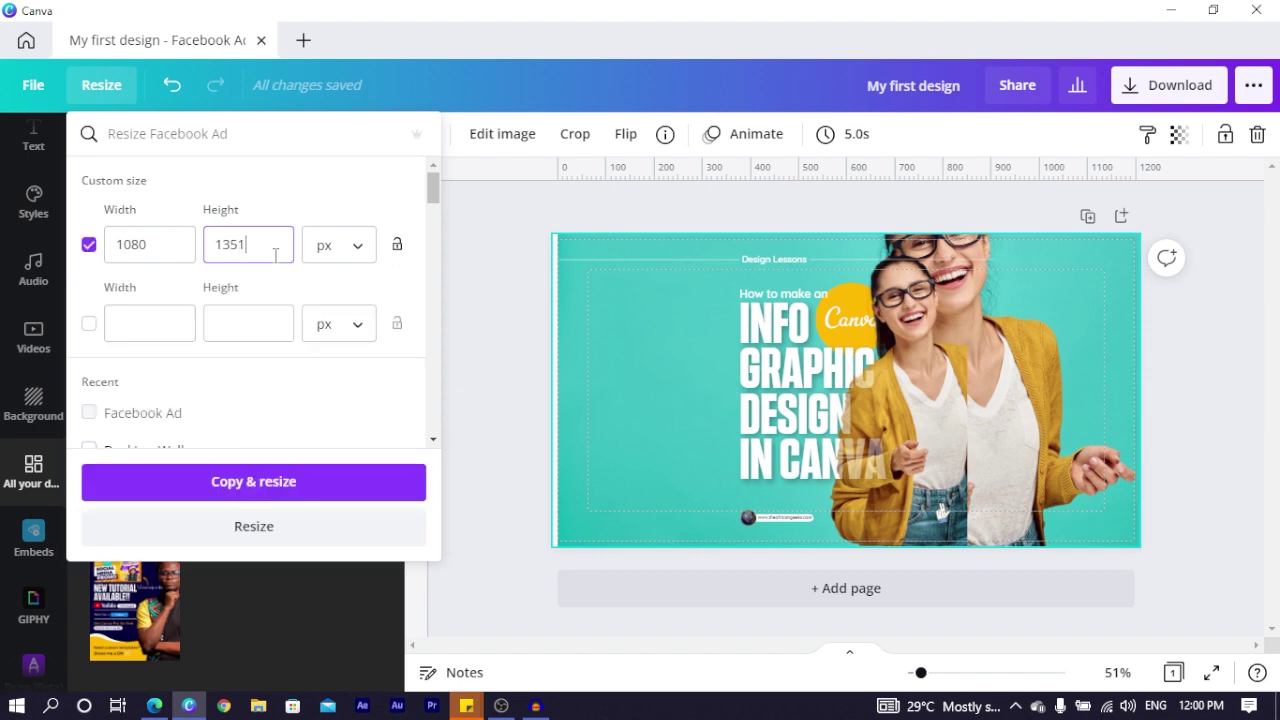
{"action": "left_click", "coordinate": [286, 526]}
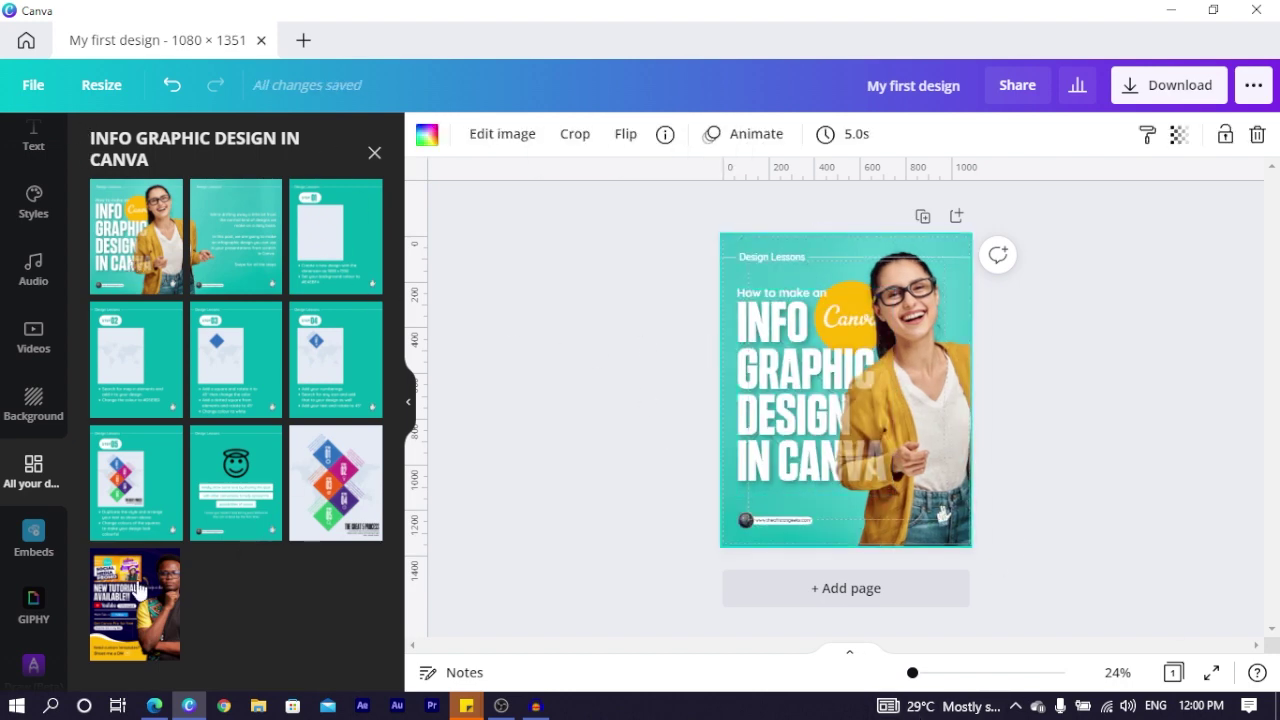
- Swap the page for the "New Tutorial Available!!" page of the infographic design and return to the list of own designs
{"action": "left_click", "coordinate": [128, 640]}
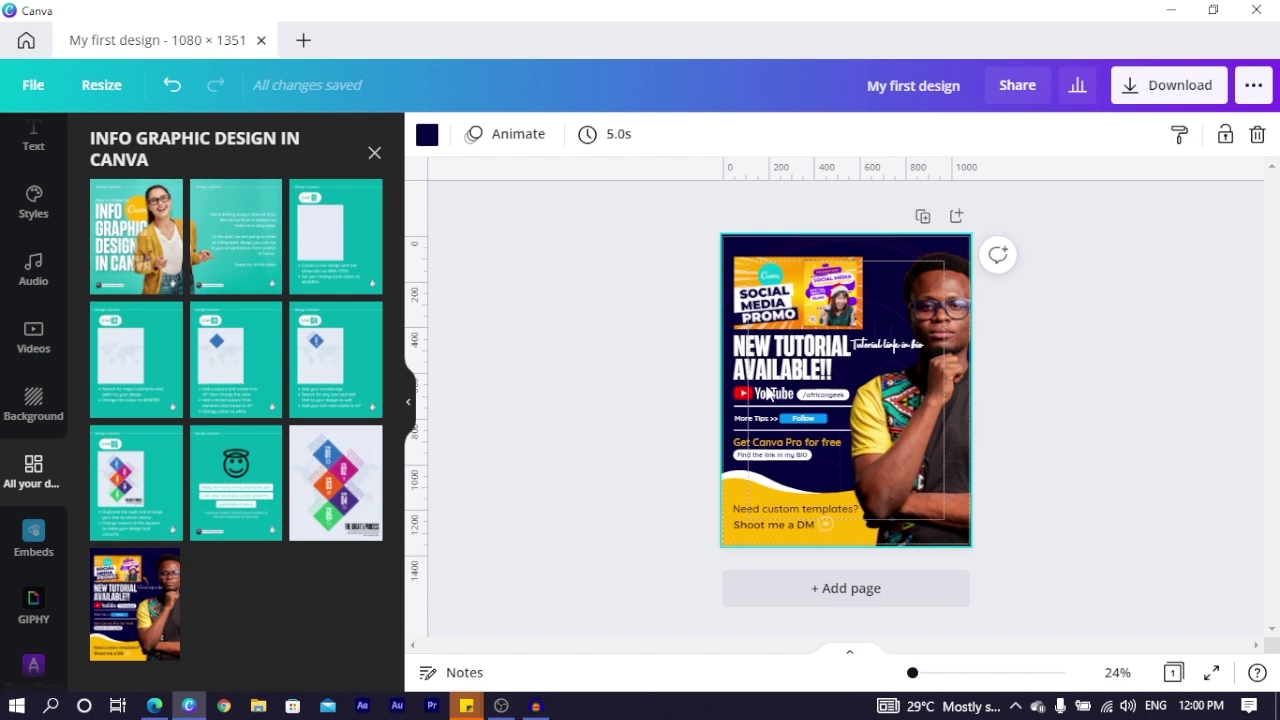
{"action": "left_click", "coordinate": [376, 155]}
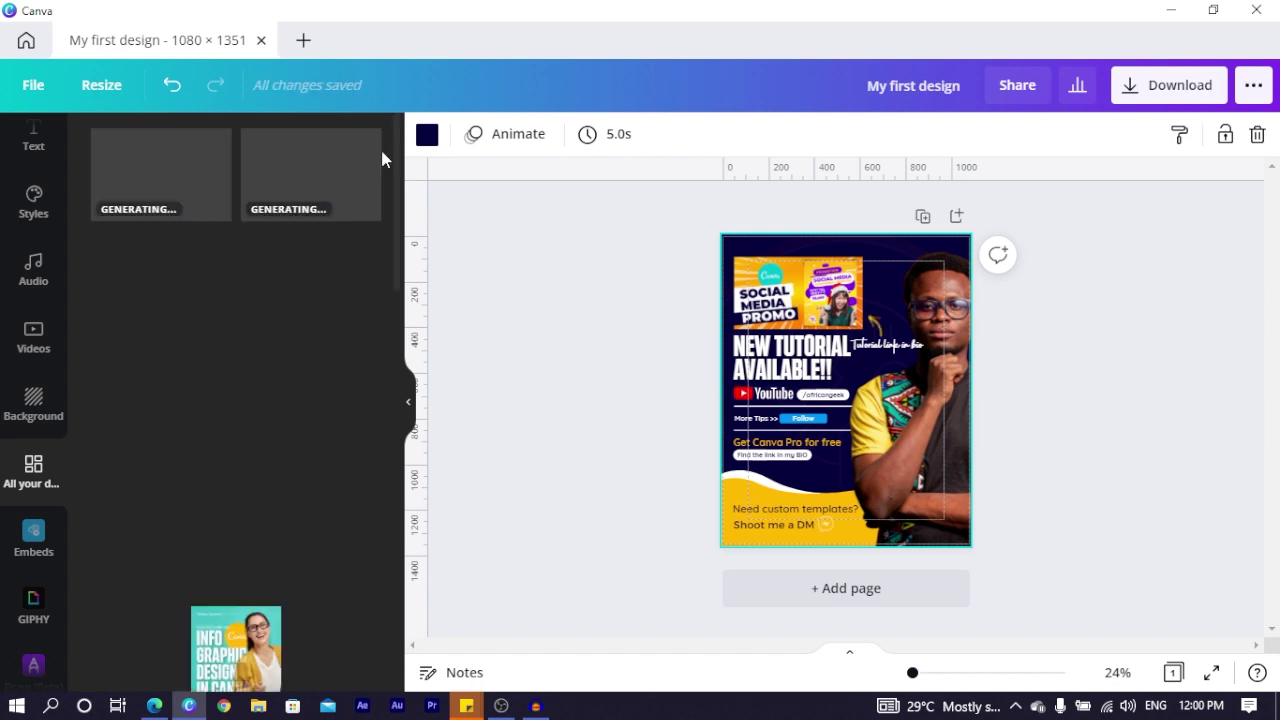
{"action": "scroll", "coordinate": [211, 550], "scroll_direction": "down", "scroll_amount": 4}
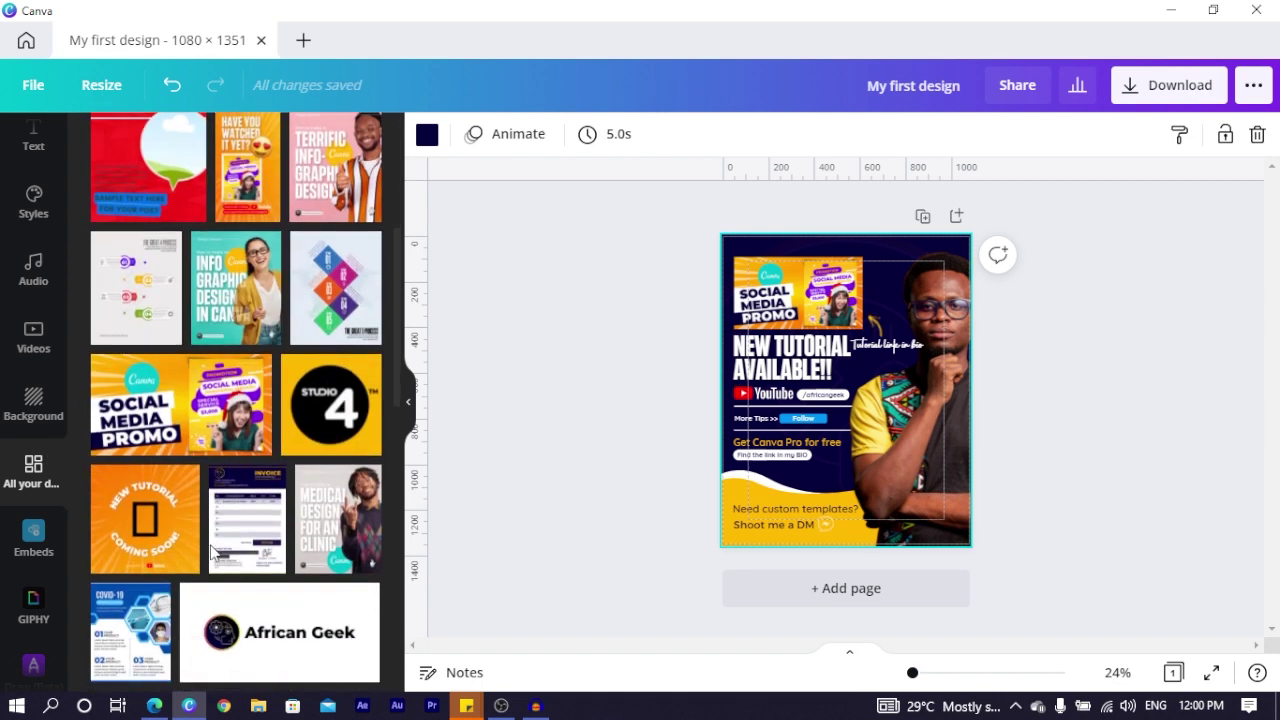
- Add a second page and embed the example YouTube video on it, then look through the other embeddable media services
{"action": "scroll", "coordinate": [211, 550], "scroll_direction": "down", "scroll_amount": 3}
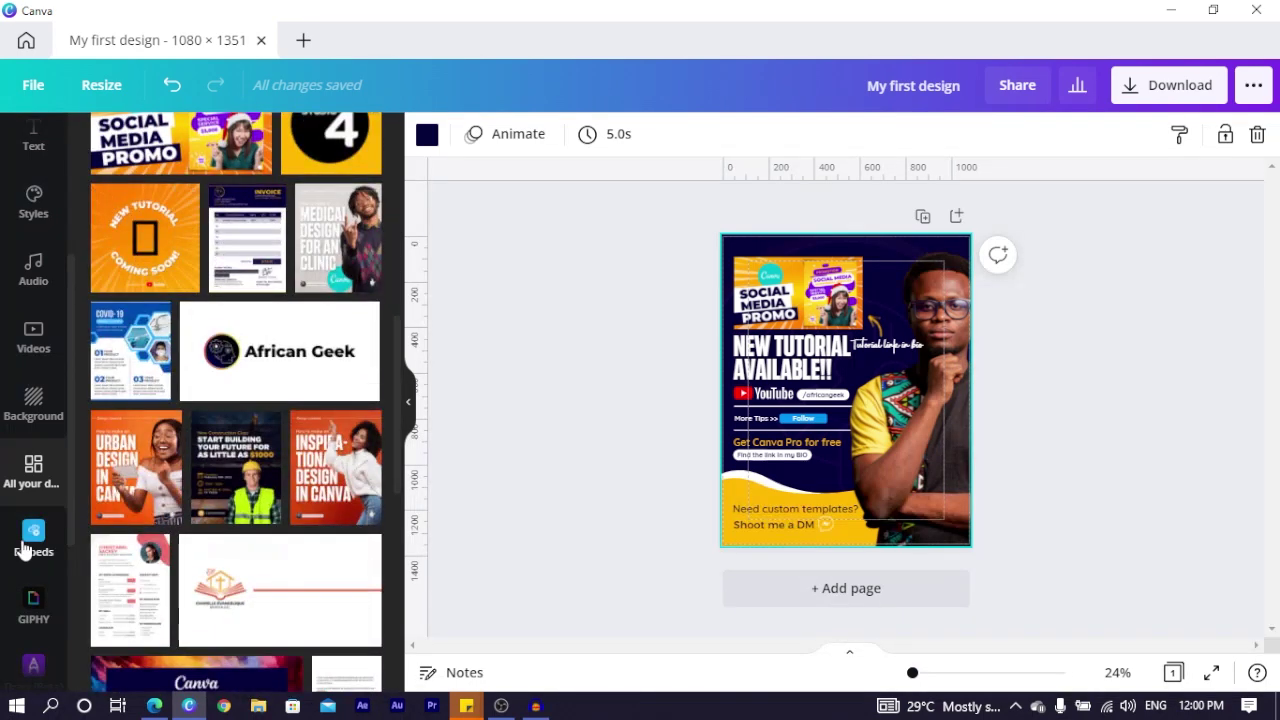
{"action": "left_click", "coordinate": [33, 540]}
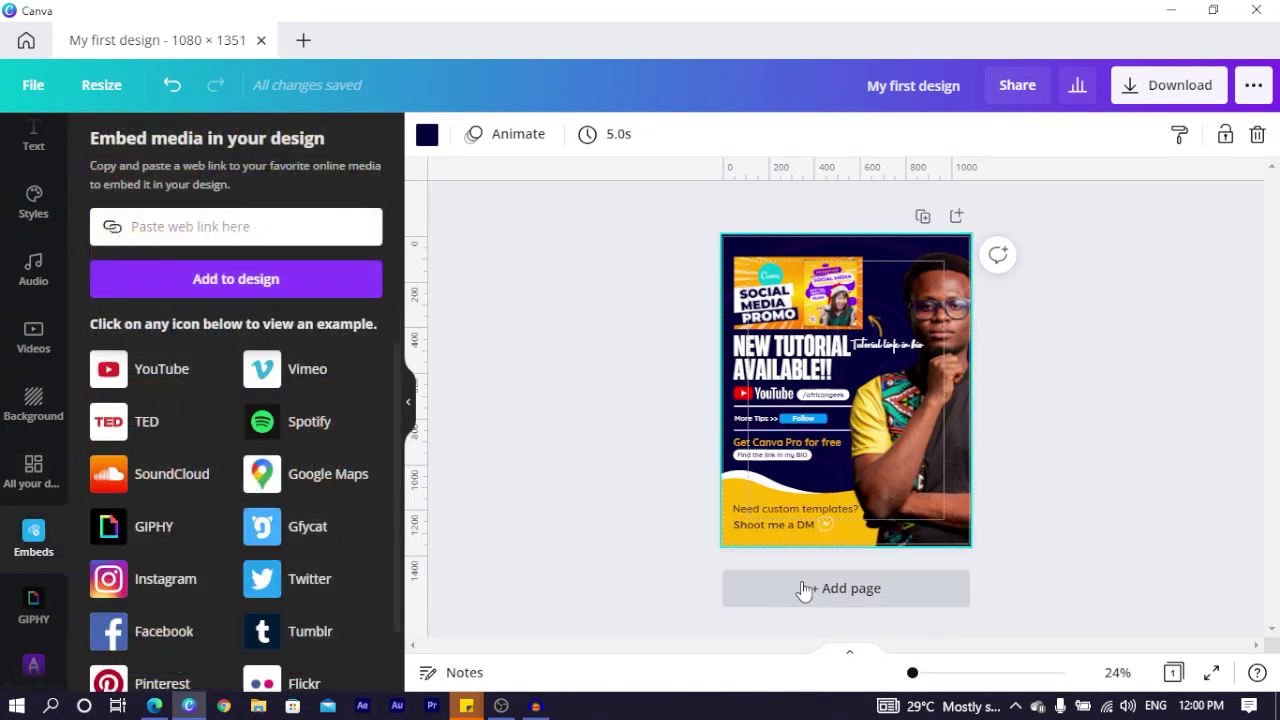
{"action": "left_click", "coordinate": [805, 590]}
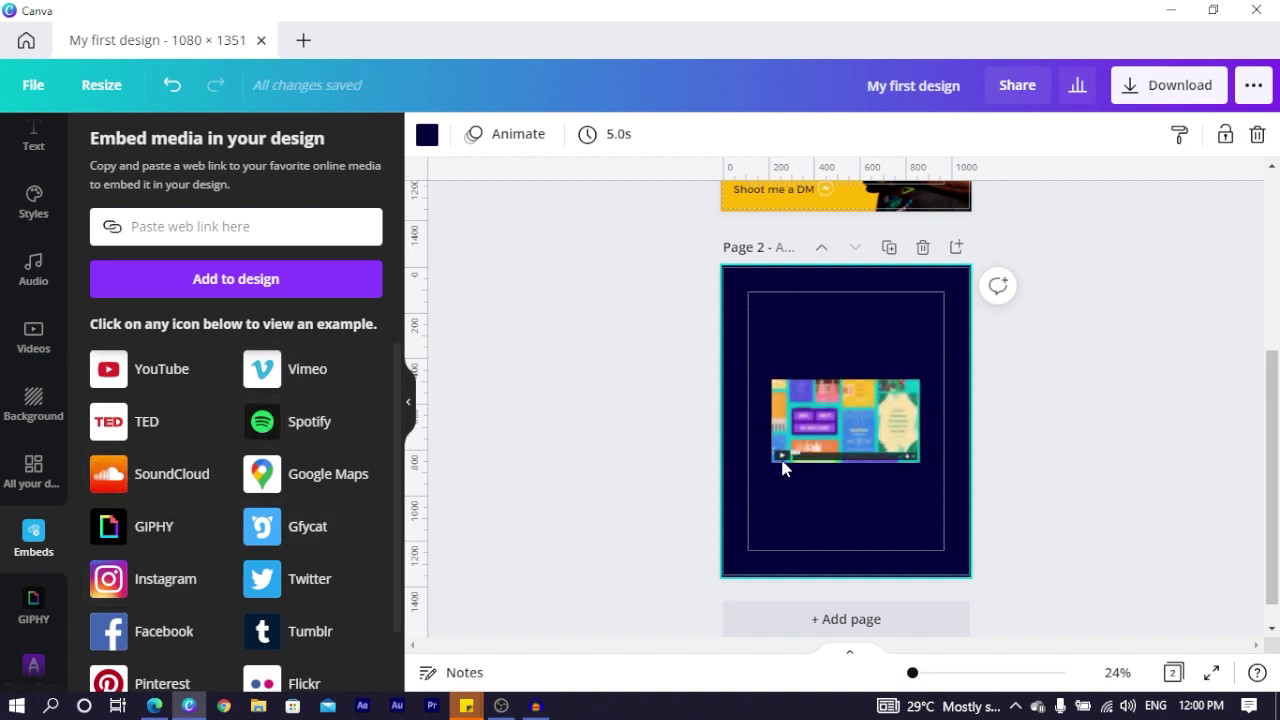
{"action": "scroll", "coordinate": [240, 550], "scroll_direction": "down", "scroll_amount": 1}
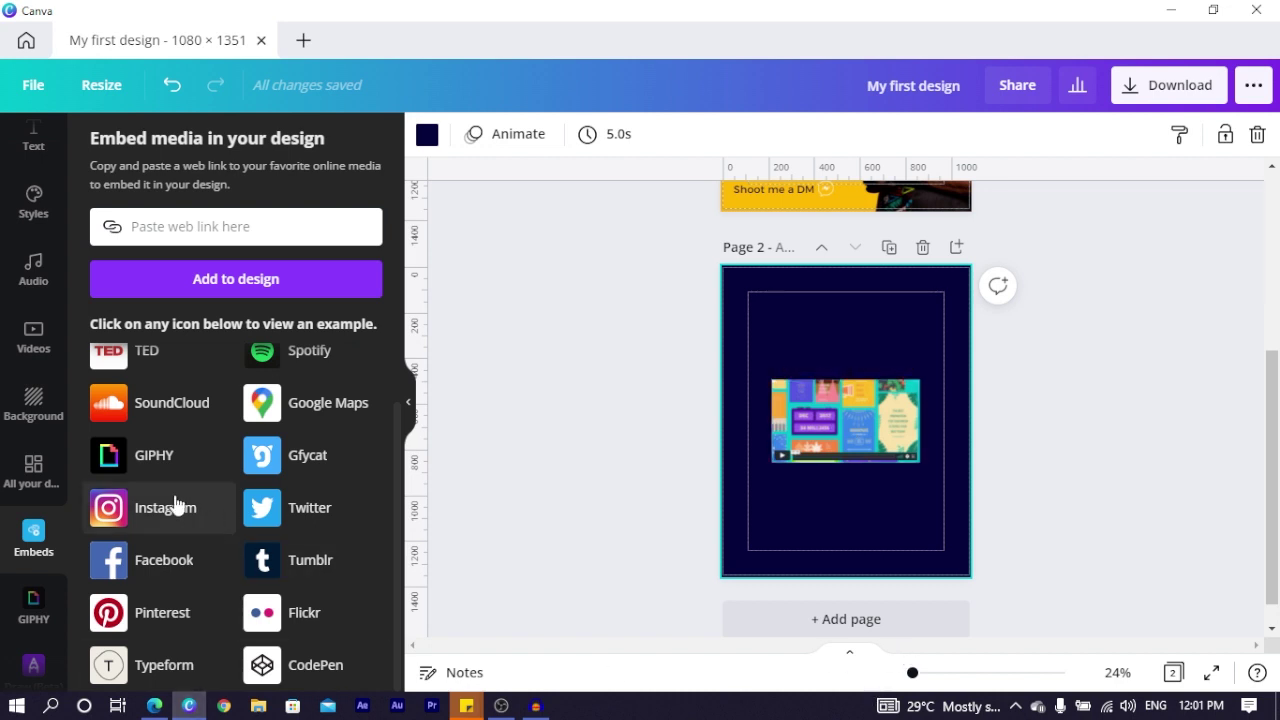
- Place the basketball GIF from GIPHY on page 2, move it to the page's upper edge and enlarge it to full page width
{"action": "left_click", "coordinate": [22, 622]}
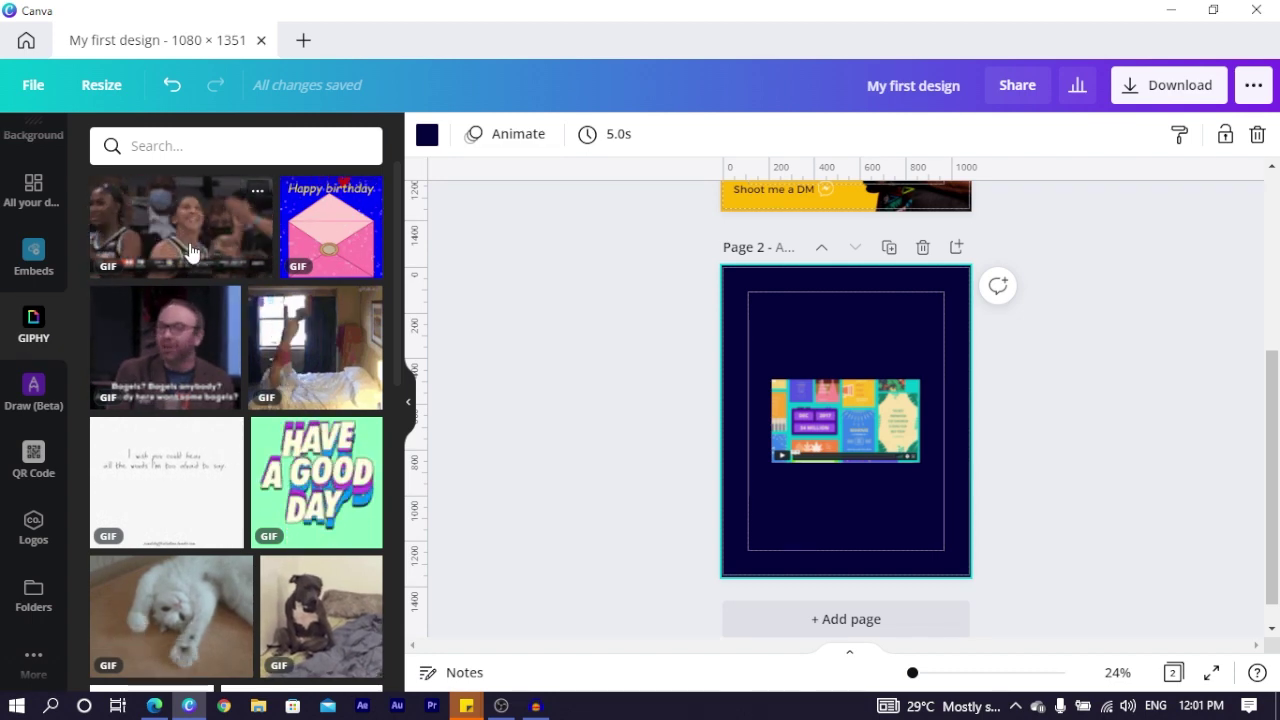
{"action": "left_click", "coordinate": [195, 255]}
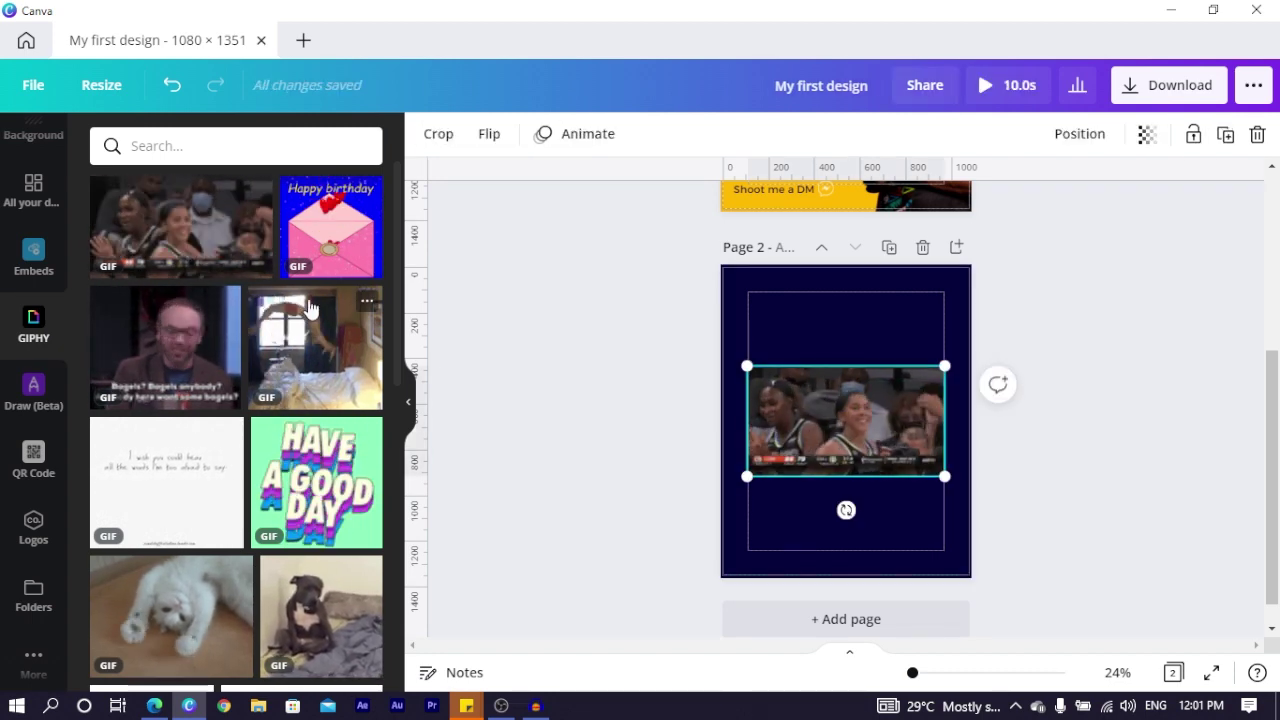
{"action": "left_click_drag", "start_coordinate": [888, 453], "coordinate": [853, 334]}
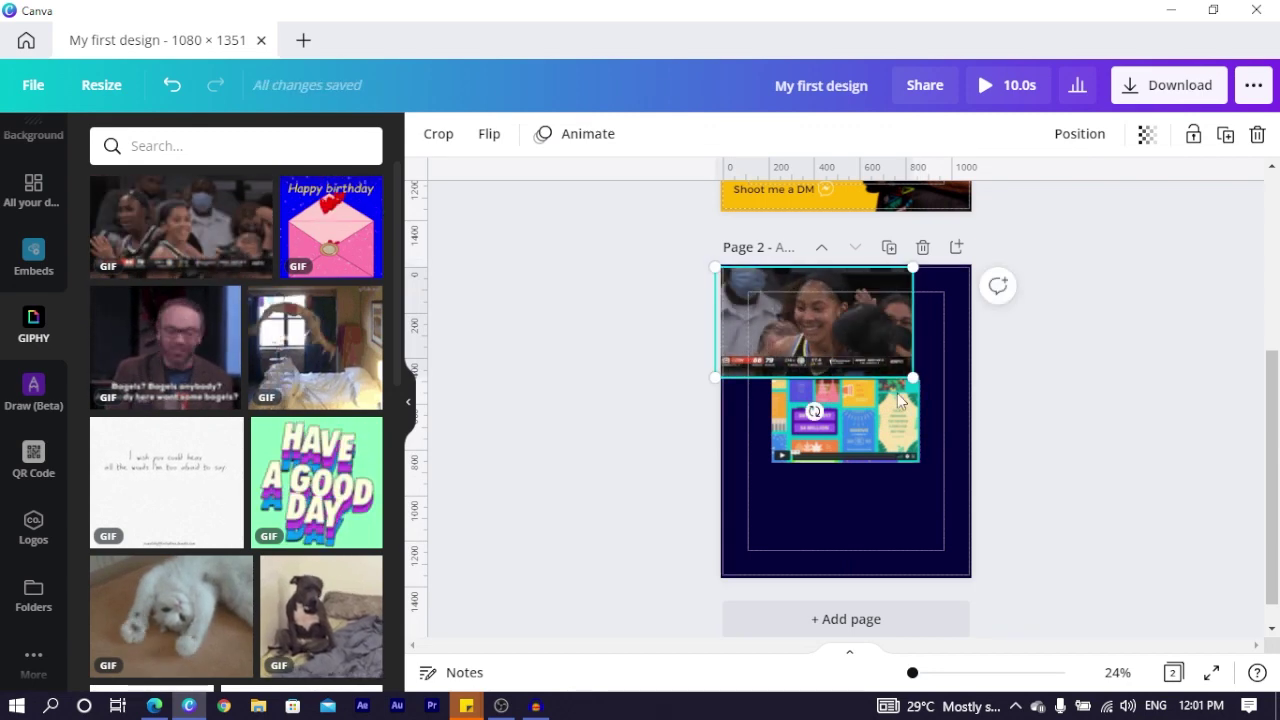
{"action": "left_click_drag", "start_coordinate": [911, 383], "coordinate": [951, 451]}
{"action": "left_click", "coordinate": [867, 515]}
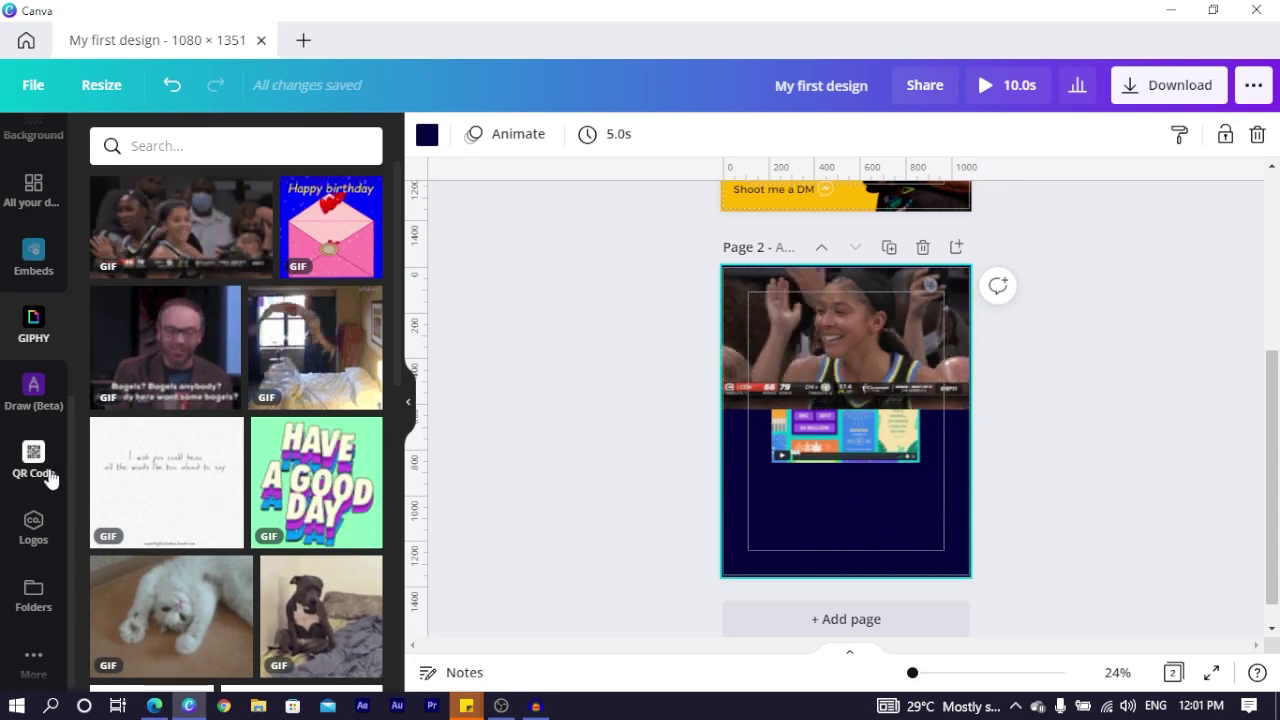
- Search GIPHY for "good morning" GIFs
{"action": "left_click", "coordinate": [275, 153]}
{"action": "type", "text": "g"}
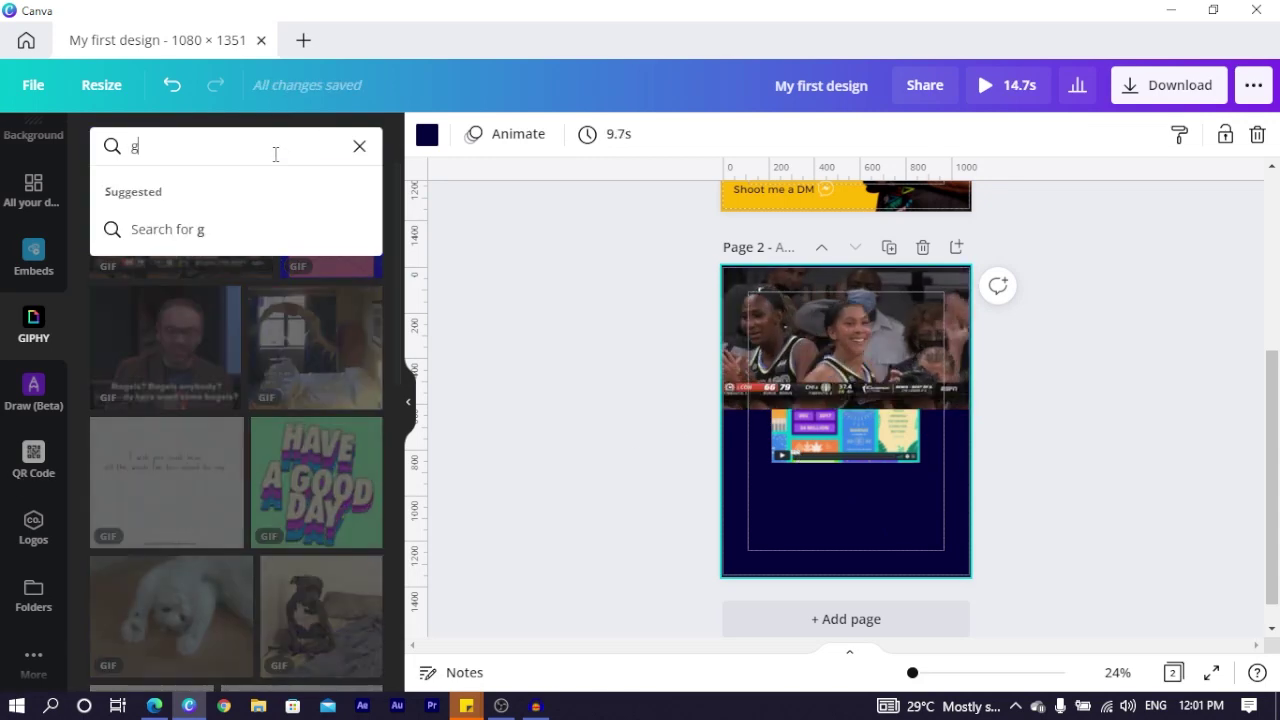
{"action": "type", "text": "ood morning"}
{"action": "key", "text": "Return"}
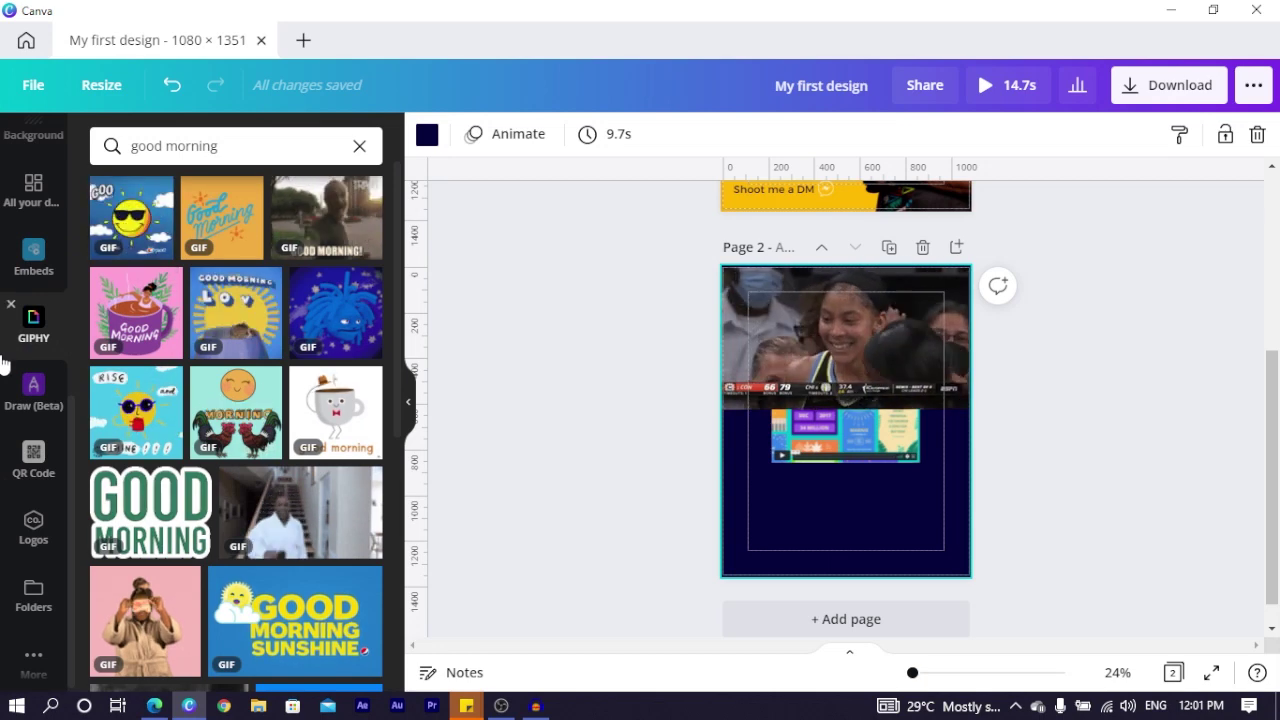
- Look through the additional Canva apps and open the Emoji collection
{"action": "scroll", "coordinate": [30, 665], "scroll_direction": "down", "scroll_amount": 1}
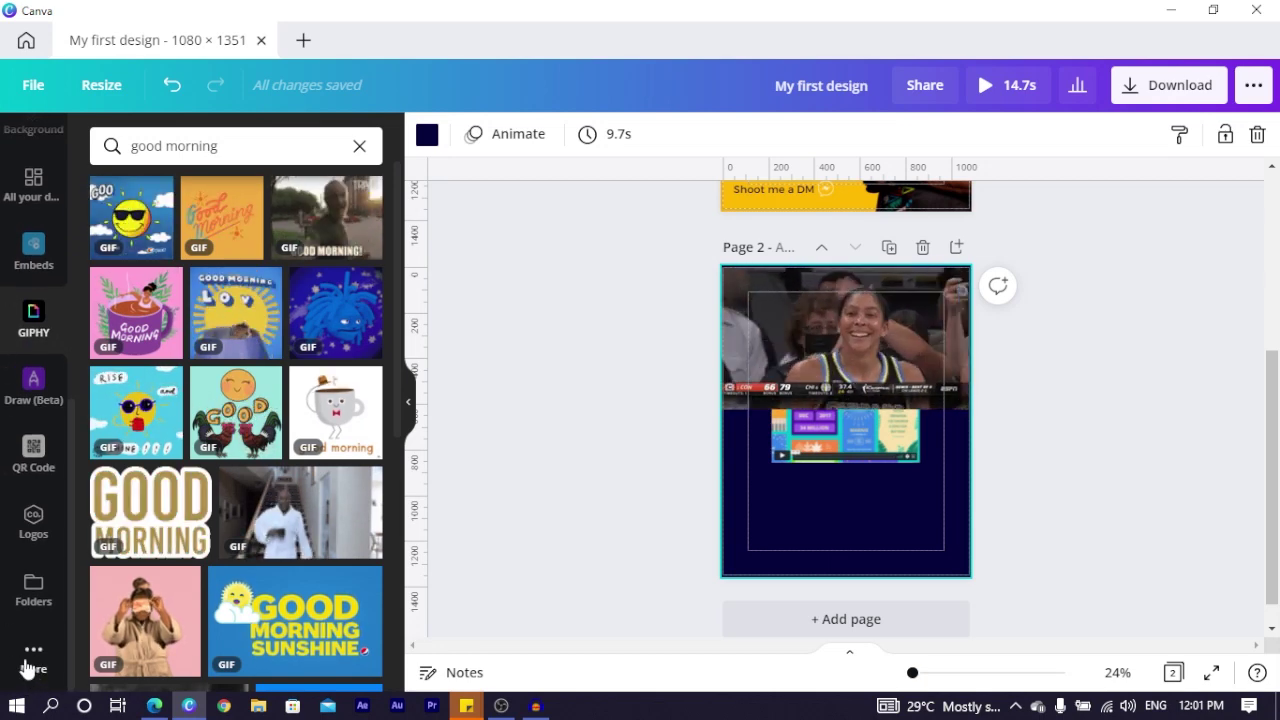
{"action": "left_click", "coordinate": [30, 663]}
{"action": "scroll", "coordinate": [195, 462], "scroll_direction": "down", "scroll_amount": 6}
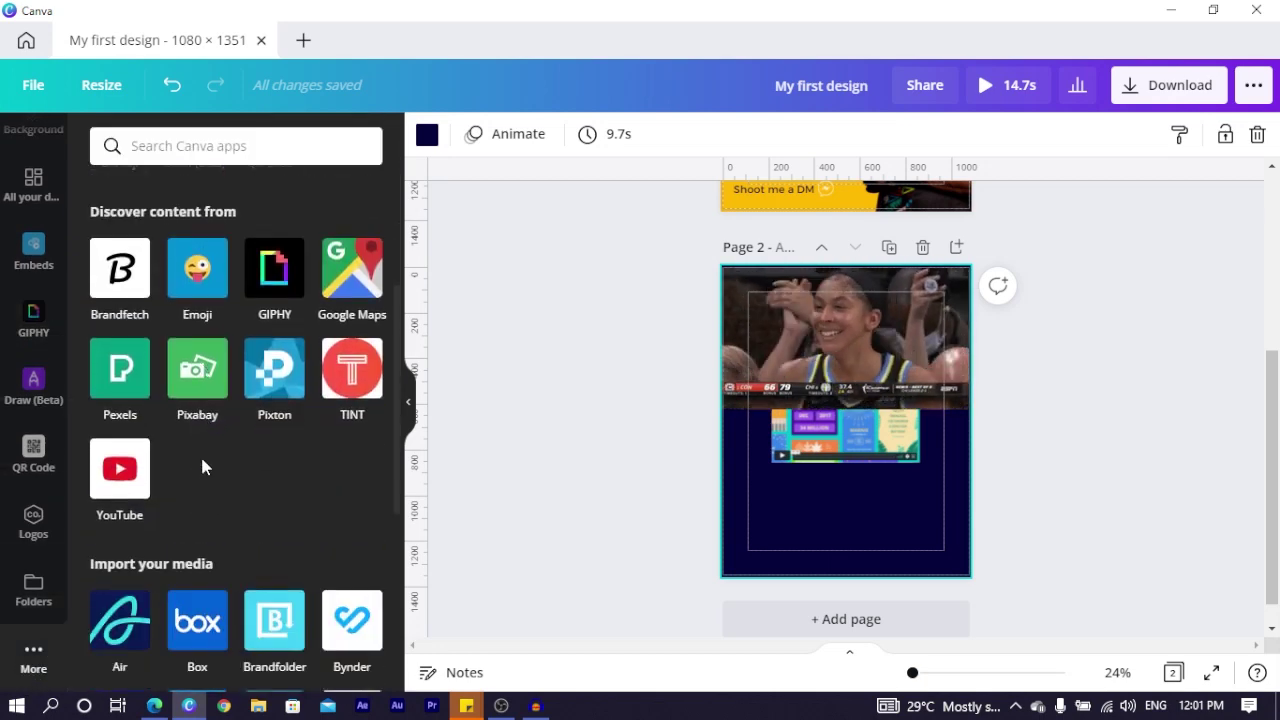
{"action": "scroll", "coordinate": [222, 468], "scroll_direction": "up", "scroll_amount": 3}
{"action": "scroll", "coordinate": [224, 470], "scroll_direction": "up", "scroll_amount": 3}
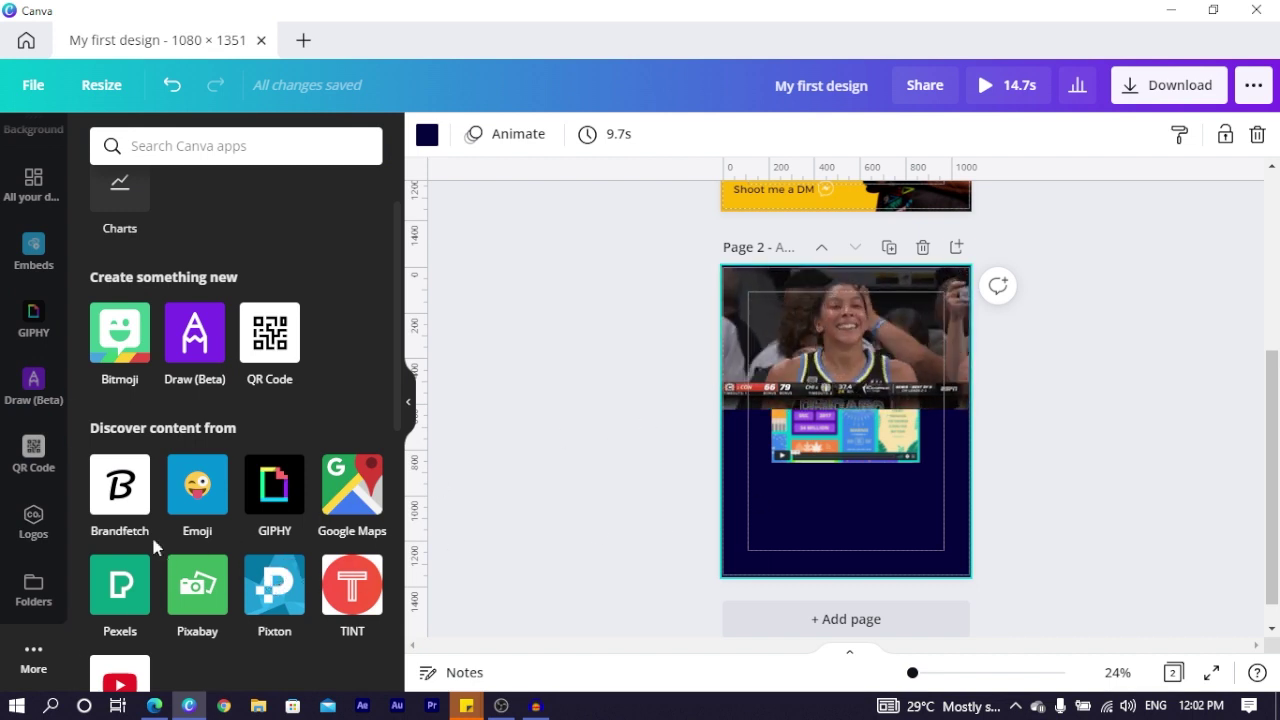
{"action": "left_click", "coordinate": [198, 486]}
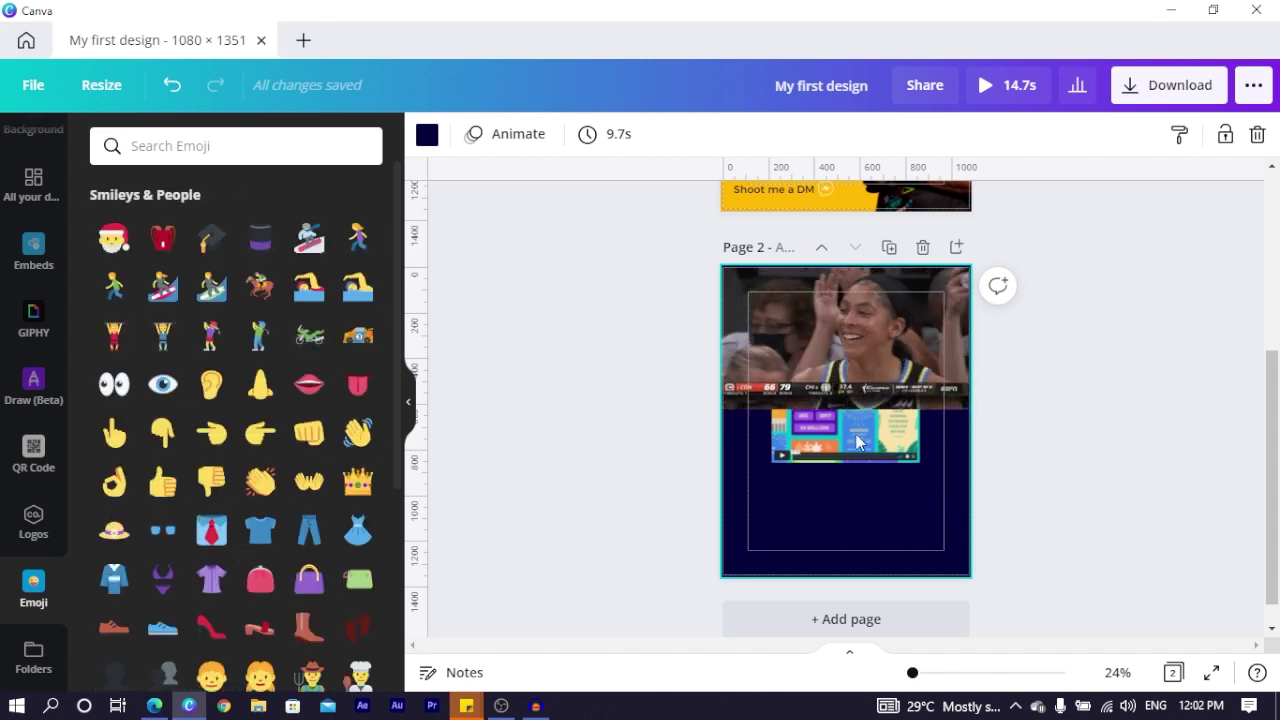
{"action": "scroll", "coordinate": [5, 588], "scroll_direction": "down", "scroll_amount": 1}
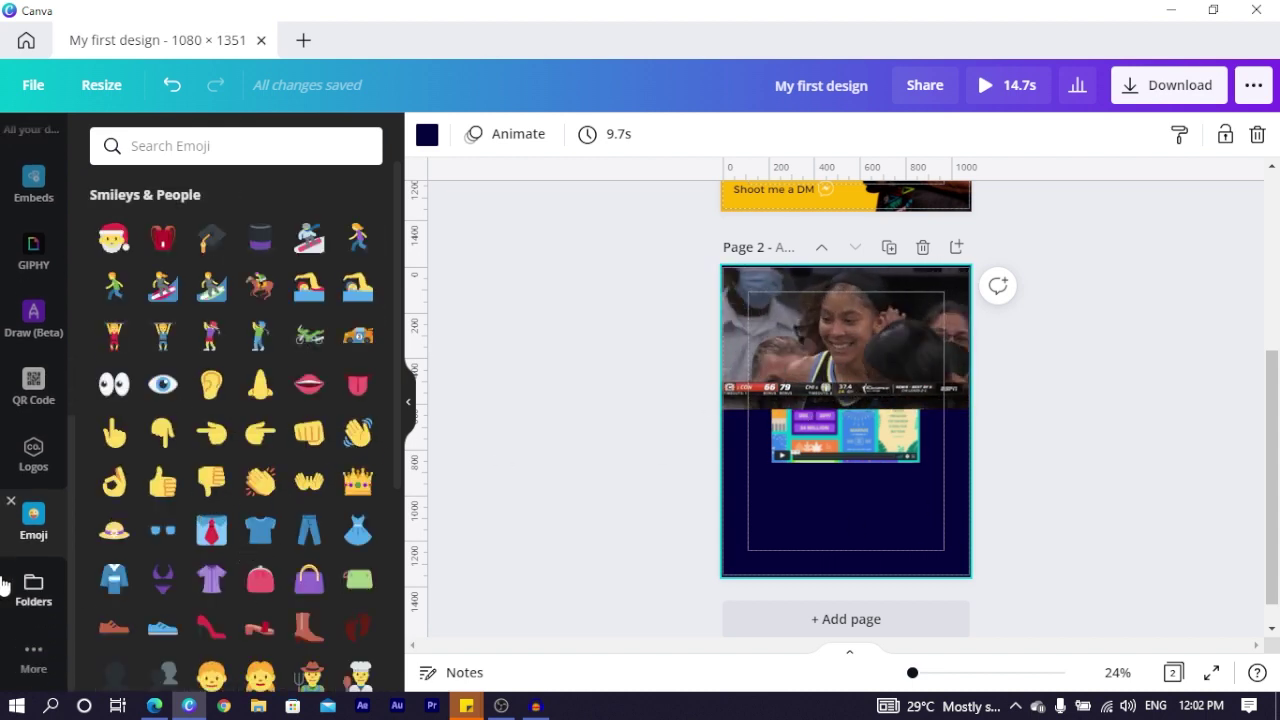
- Return to the list of Canva apps and examine the content sources and media import services
{"action": "left_click", "coordinate": [28, 658]}
{"action": "scroll", "coordinate": [157, 531], "scroll_direction": "down", "scroll_amount": 3}
{"action": "scroll", "coordinate": [30, 570], "scroll_direction": "down", "scroll_amount": 1}
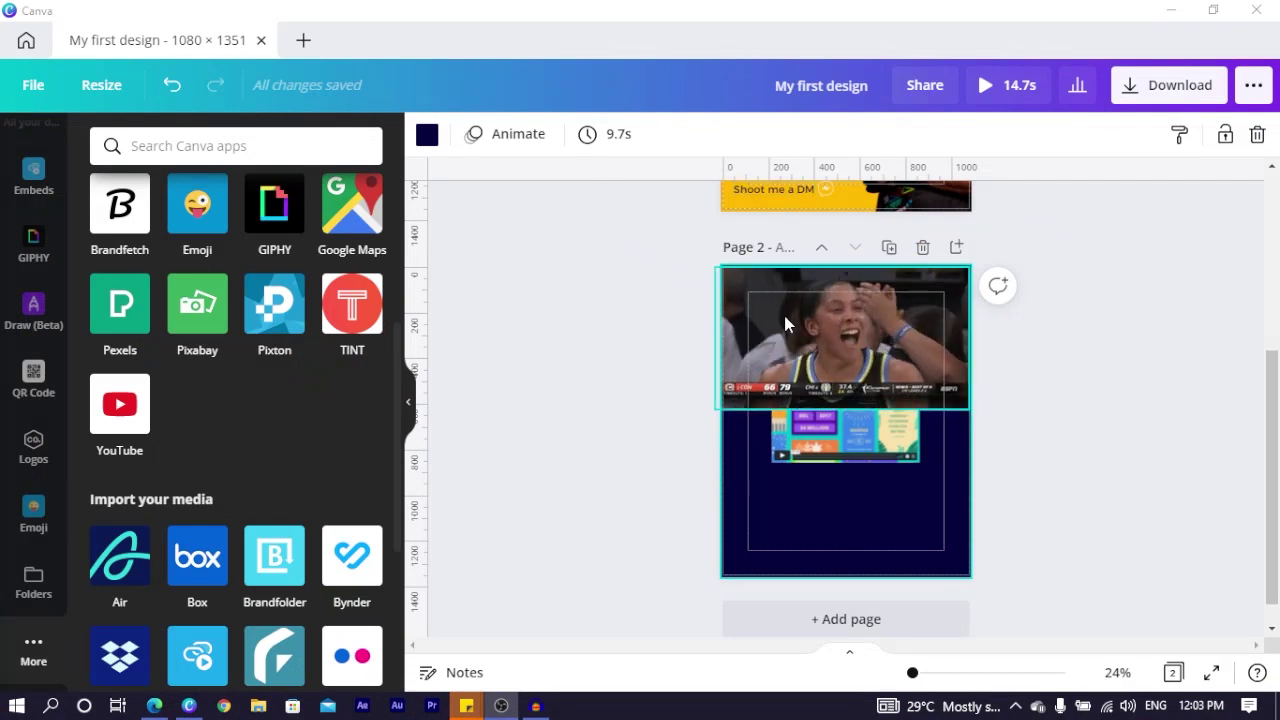
{"action": "scroll", "coordinate": [854, 361], "scroll_direction": "up", "scroll_amount": 3}
{"action": "scroll", "coordinate": [960, 468], "scroll_direction": "down", "scroll_amount": 2}
{"action": "scroll", "coordinate": [965, 472], "scroll_direction": "down", "scroll_amount": 1}
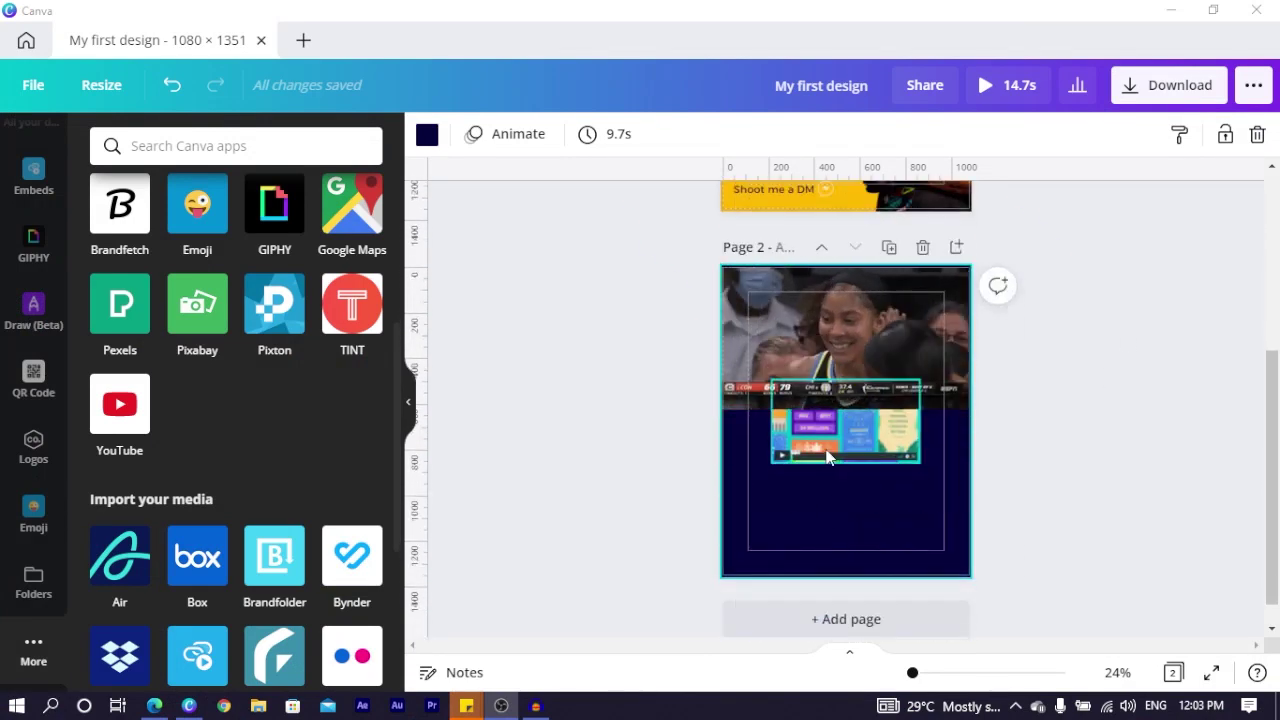
- Move the embedded video to the lower part of page 2, below the GIF
{"action": "left_click_drag", "start_coordinate": [834, 514], "coordinate": [822, 544]}
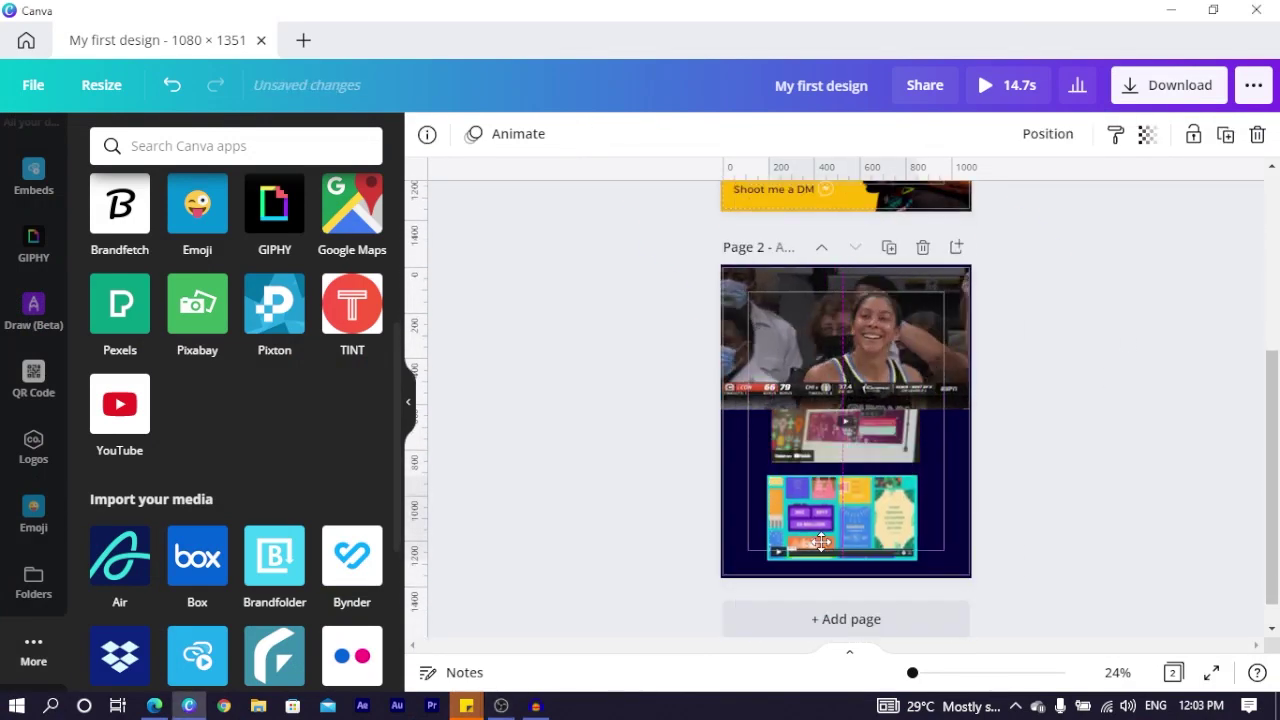
- Go back to the first page and examine the design's sharing options, including the permission choices for the share link
{"action": "scroll", "coordinate": [850, 508], "scroll_direction": "up", "scroll_amount": 3}
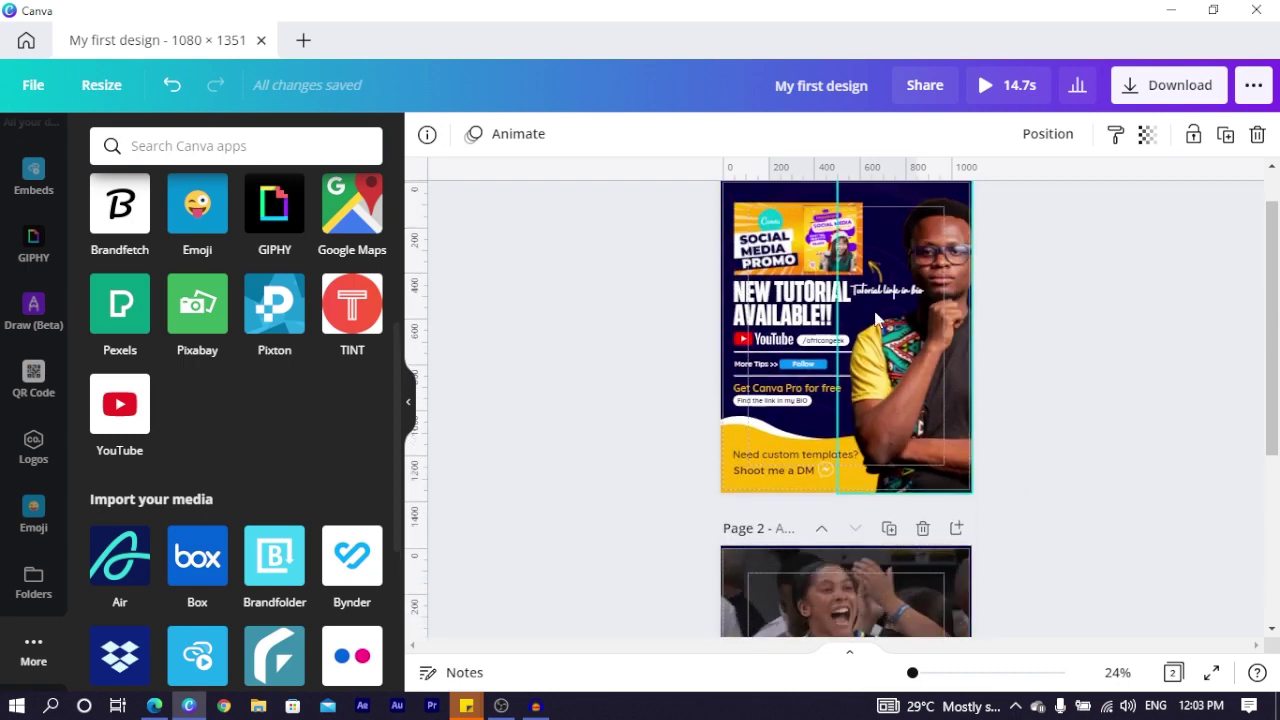
{"action": "left_click", "coordinate": [924, 87]}
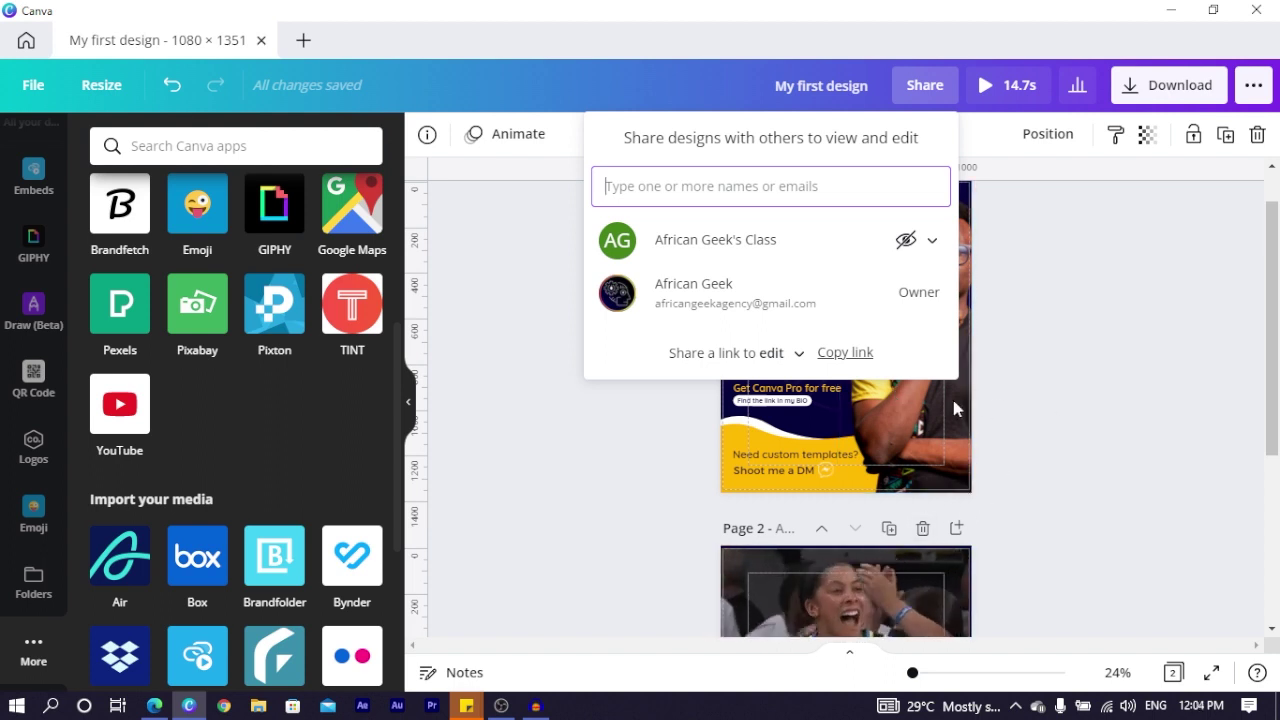
{"action": "left_click", "coordinate": [799, 355]}
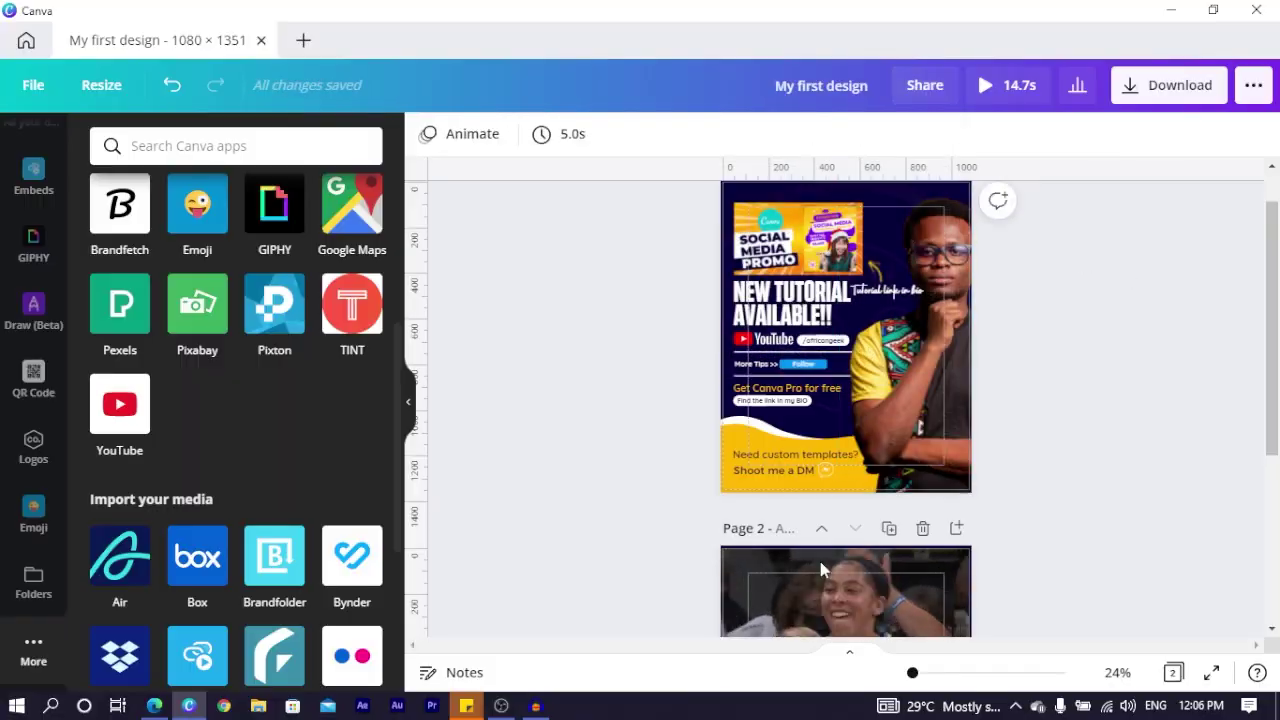
- Delete page 2 with the GIF and the embedded video
{"action": "left_click", "coordinate": [922, 529]}
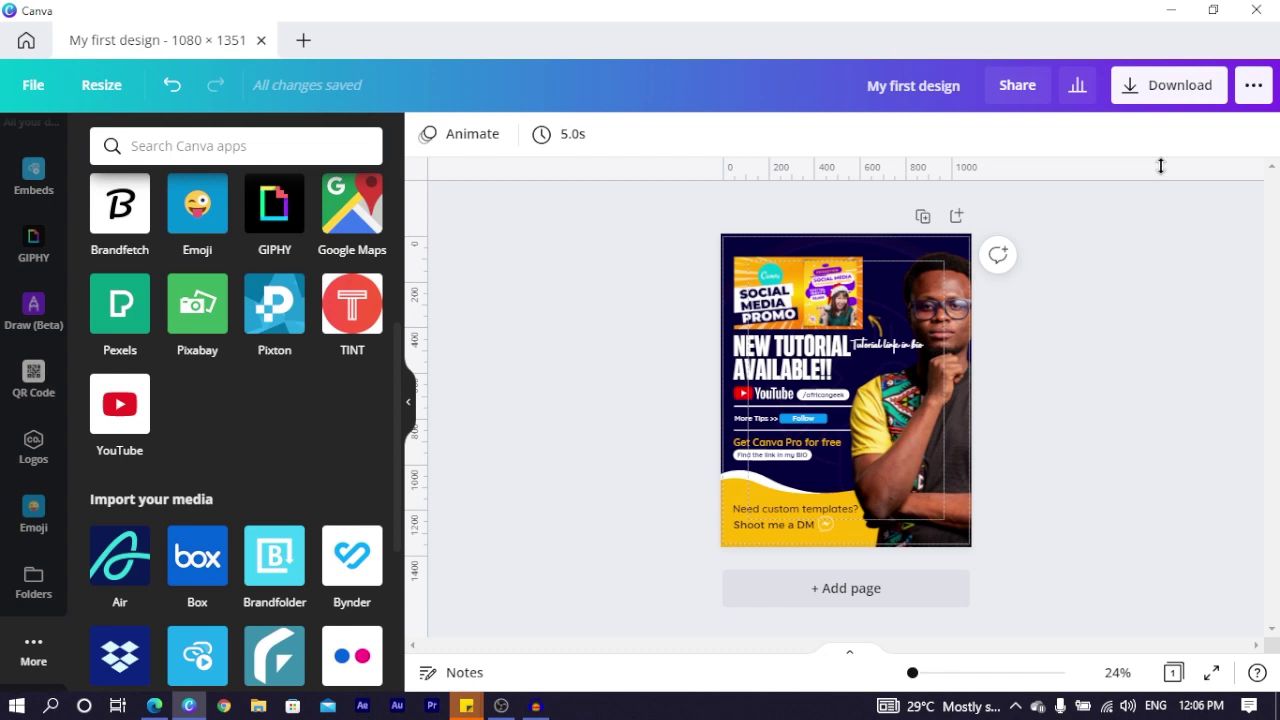
- Open the design's download settings and review the available file types, keeping PNG
{"action": "left_click", "coordinate": [1180, 90]}
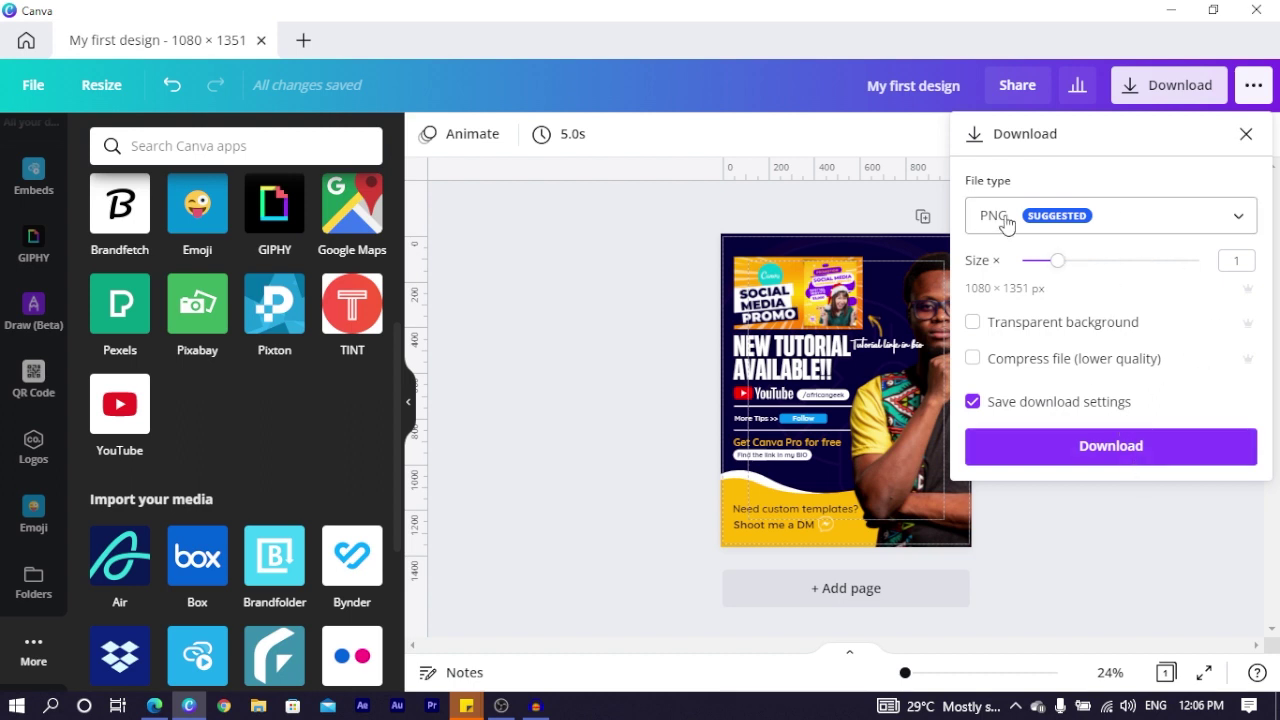
{"action": "left_click", "coordinate": [1148, 216]}
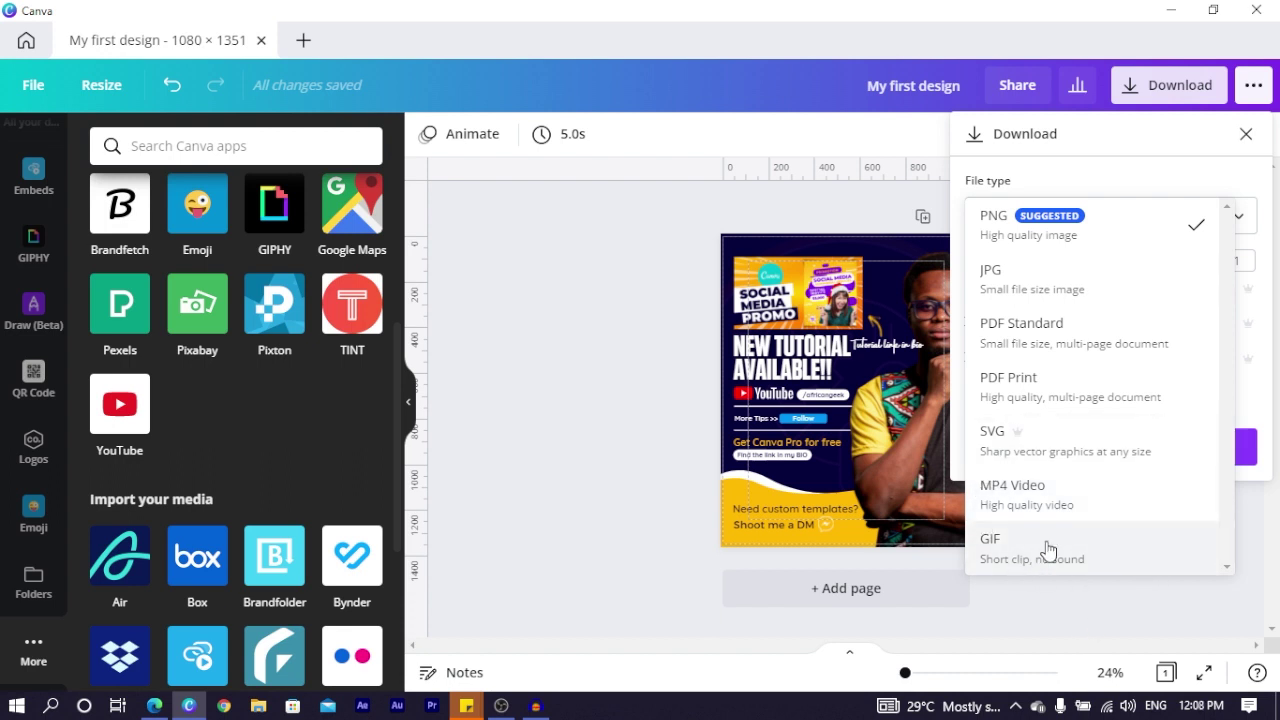
{"action": "left_click", "coordinate": [1258, 386]}
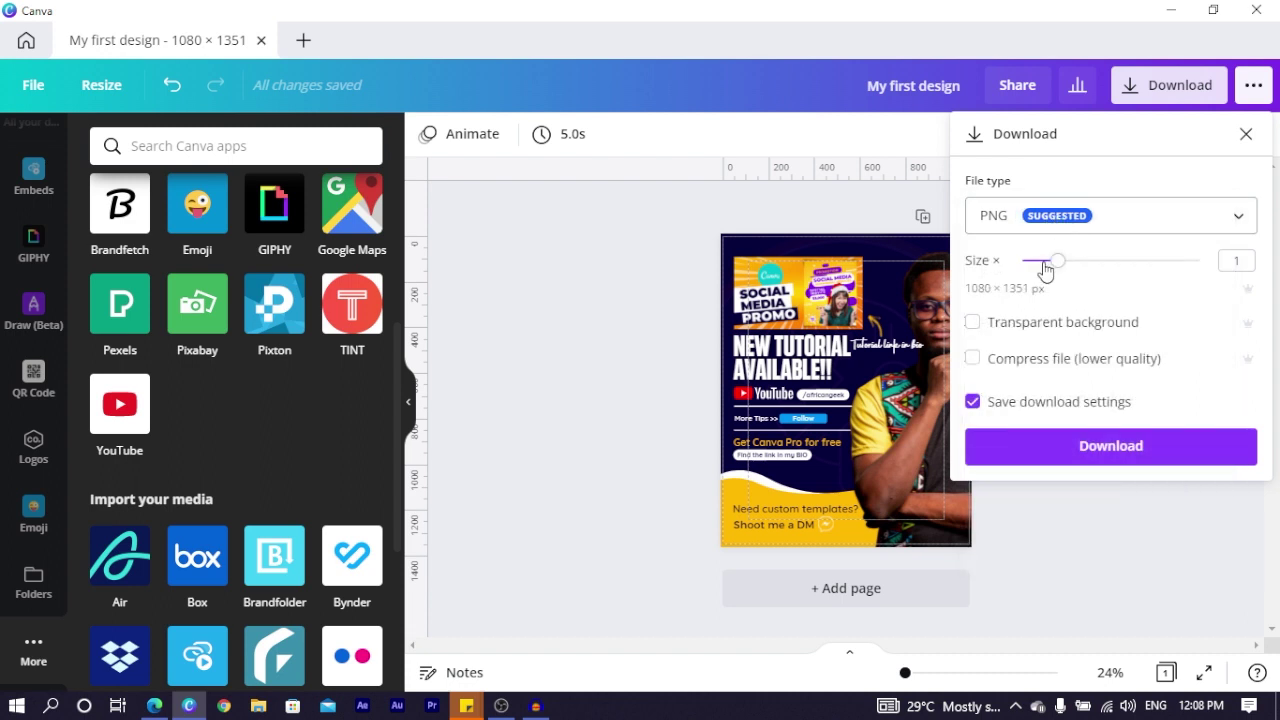
- Try a PNG download size of 2.5, set it back to 1 and enable the transparent background
{"action": "left_click_drag", "start_coordinate": [1055, 261], "coordinate": [1163, 263]}
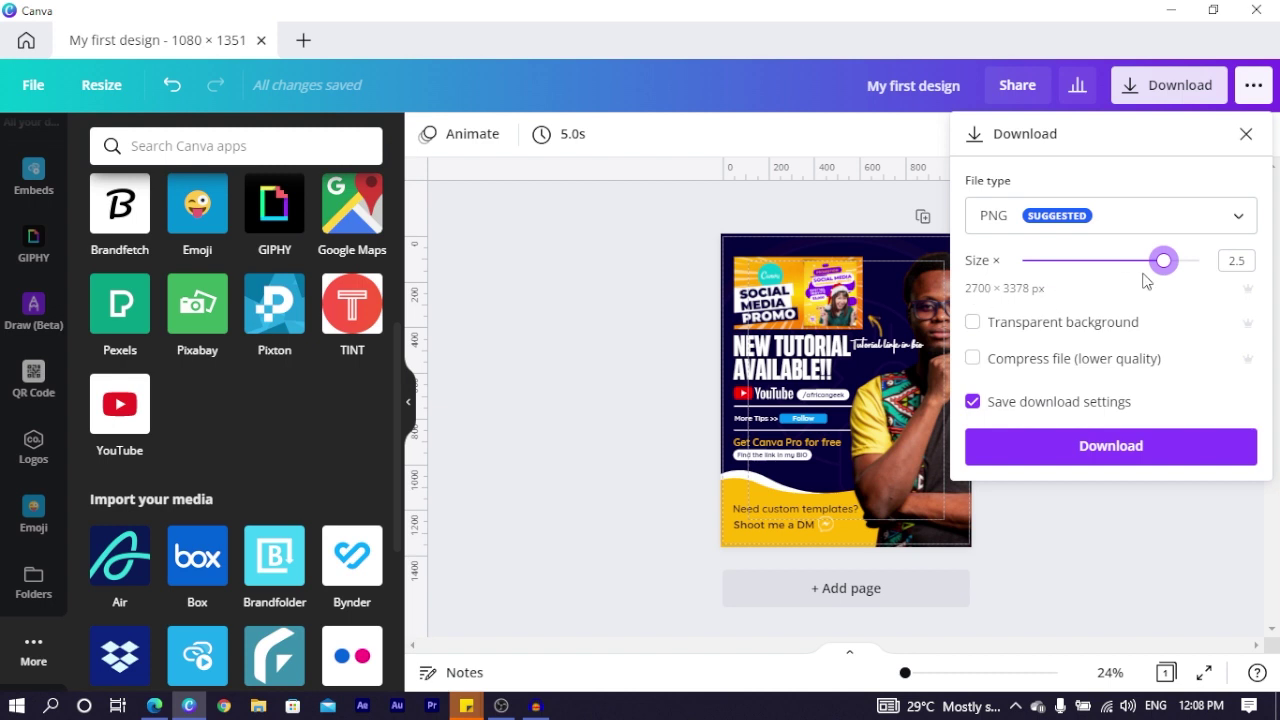
{"action": "left_click_drag", "start_coordinate": [1172, 264], "coordinate": [1047, 264]}
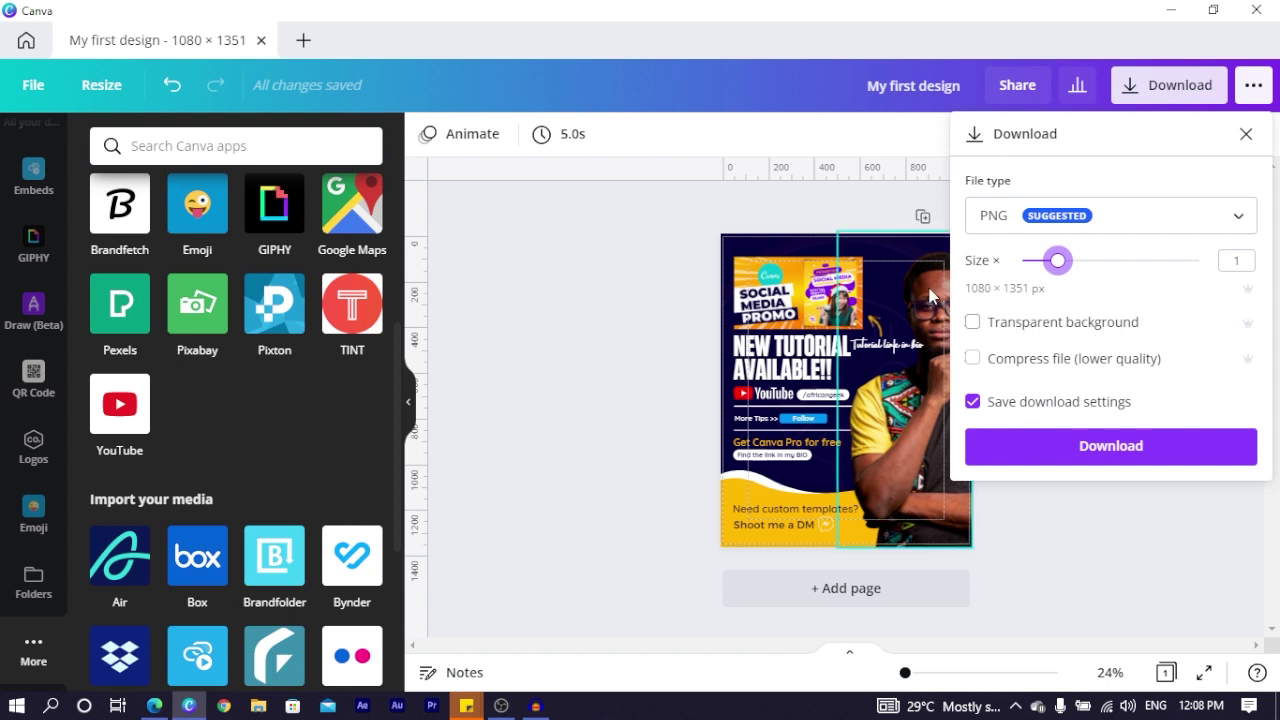
{"action": "left_click", "coordinate": [971, 328]}
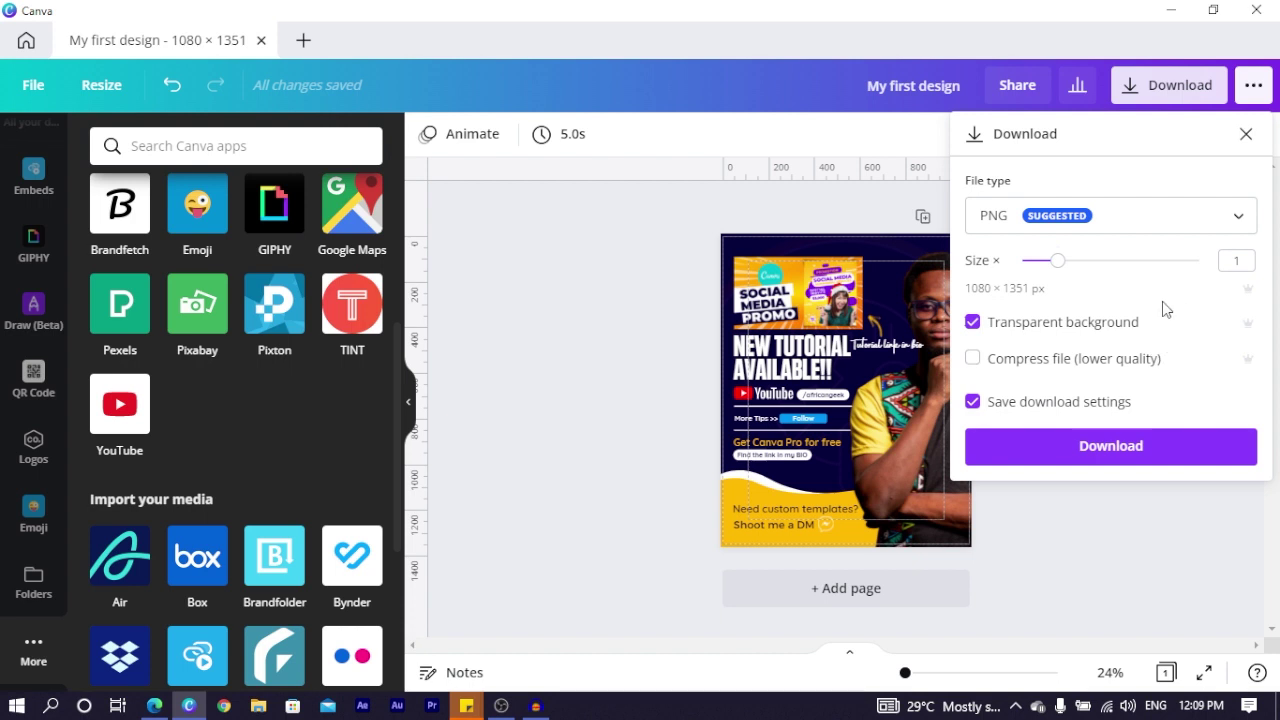
- Close the download settings and add three blank pages to the design
{"action": "left_click", "coordinate": [862, 612]}
{"action": "left_click", "coordinate": [854, 591]}
{"action": "left_click", "coordinate": [854, 617]}
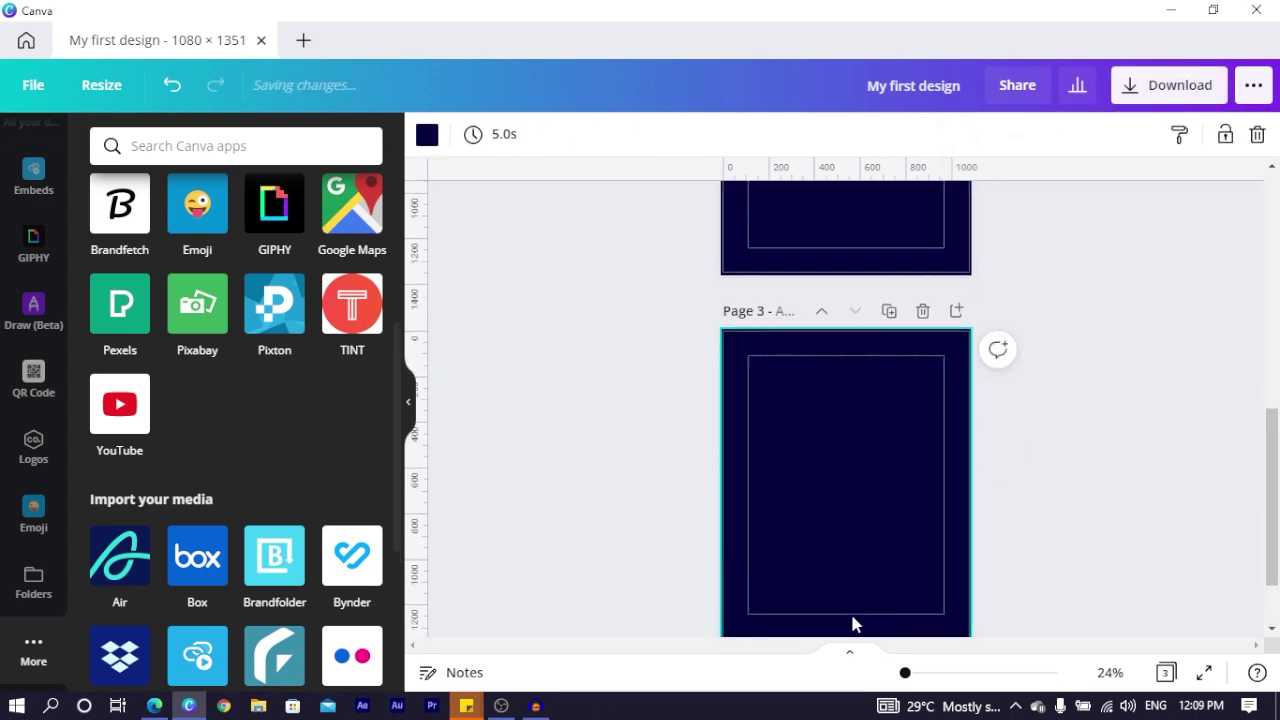
{"action": "left_click", "coordinate": [850, 588]}
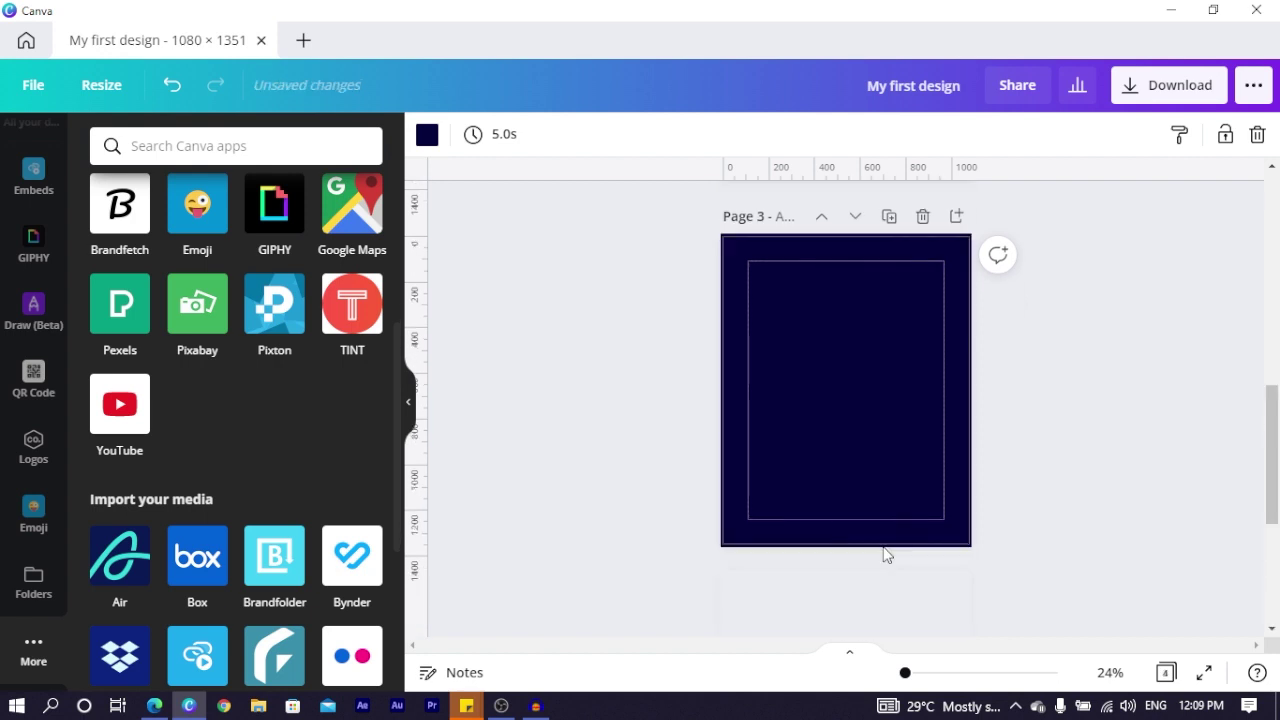
- In the download settings, choose only pages 1, 3 and 4 for the download
{"action": "left_click", "coordinate": [1165, 85]}
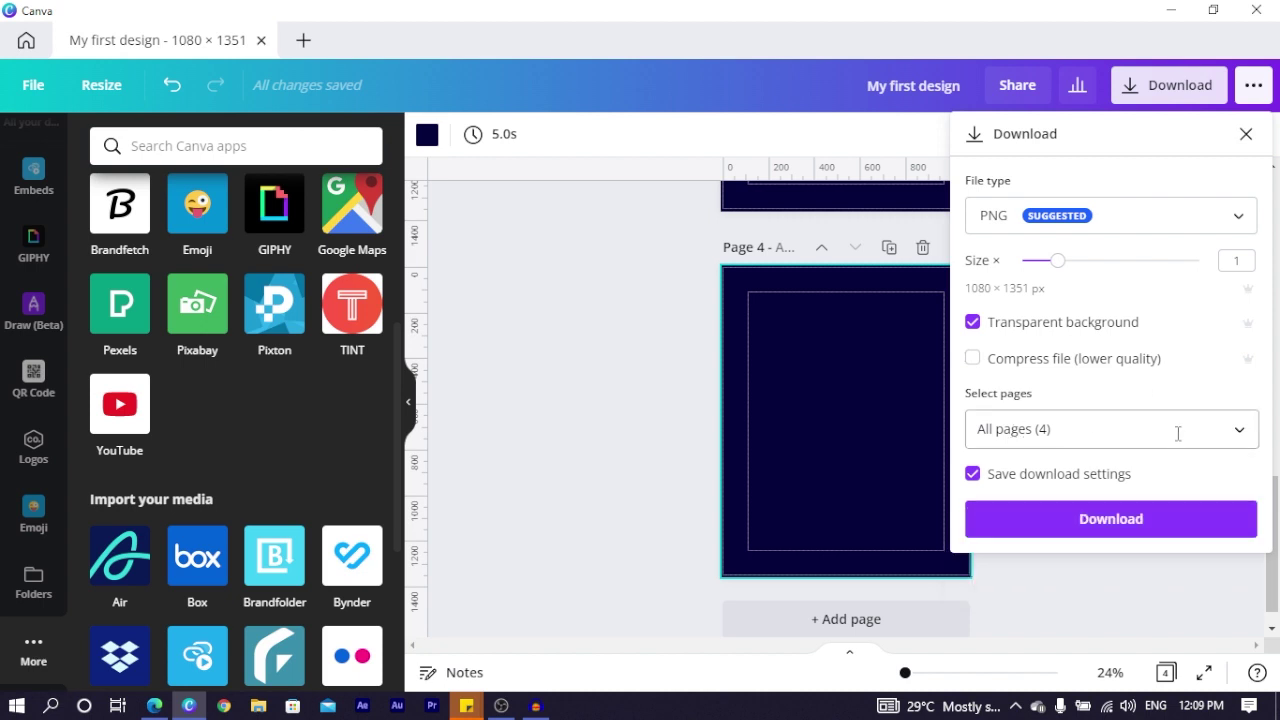
{"action": "left_click", "coordinate": [1241, 440]}
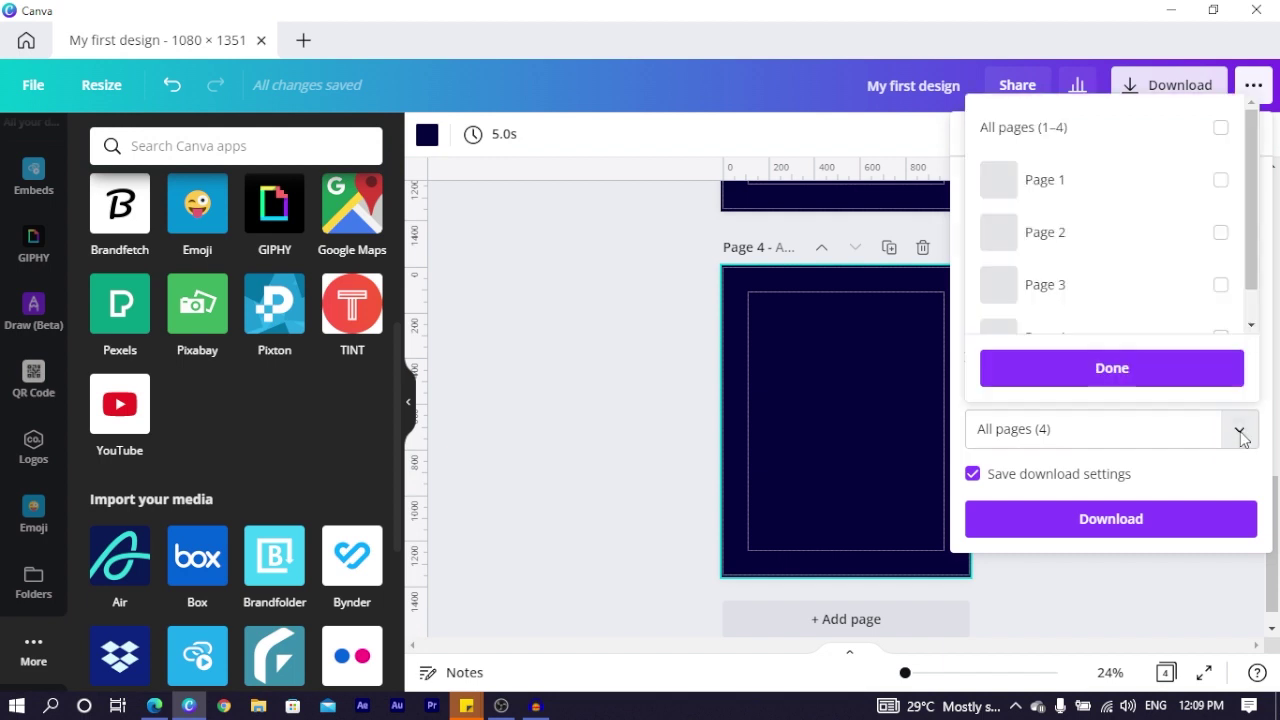
{"action": "scroll", "coordinate": [1116, 233], "scroll_direction": "down", "scroll_amount": 1}
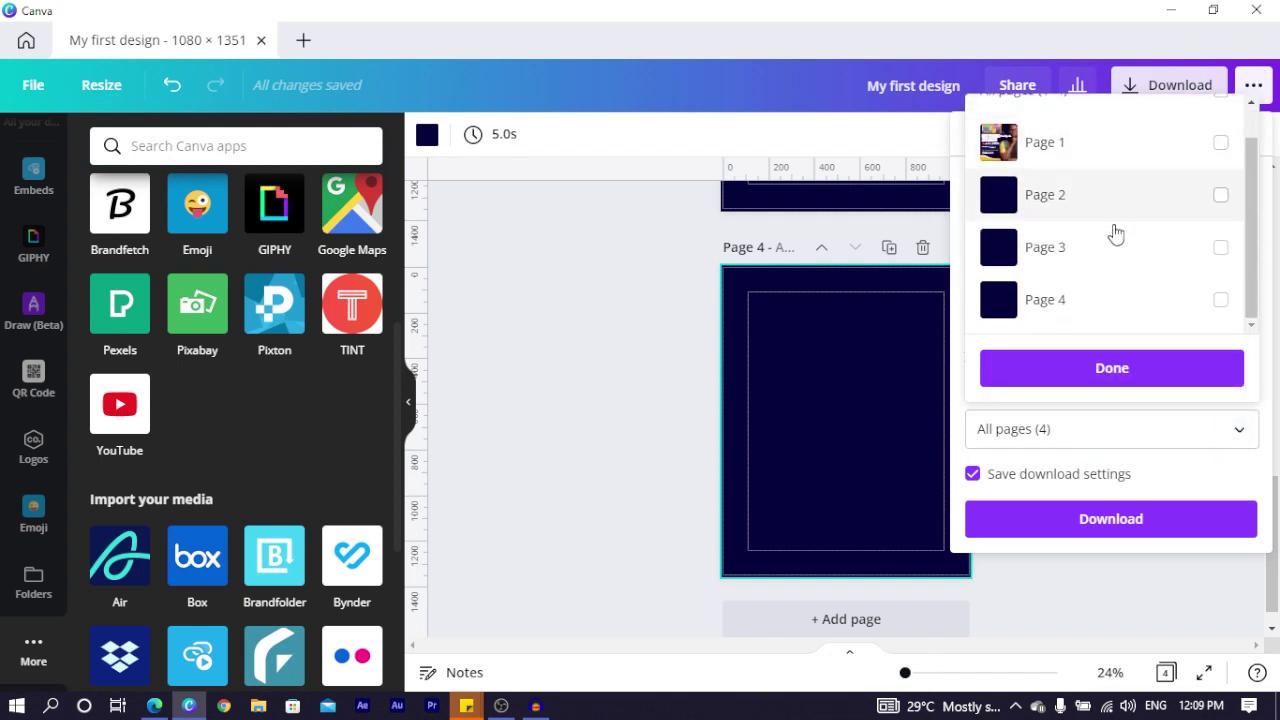
{"action": "left_click", "coordinate": [1220, 143]}
{"action": "left_click", "coordinate": [1221, 248]}
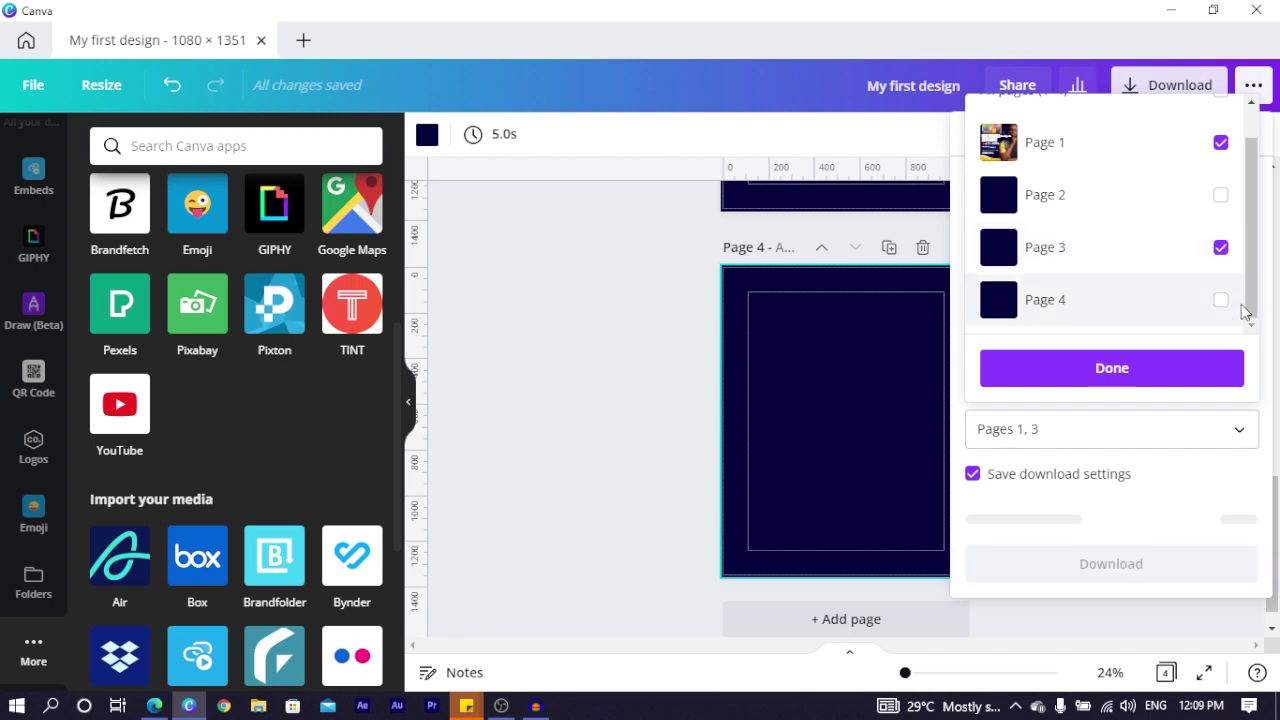
{"action": "left_click", "coordinate": [1220, 300]}
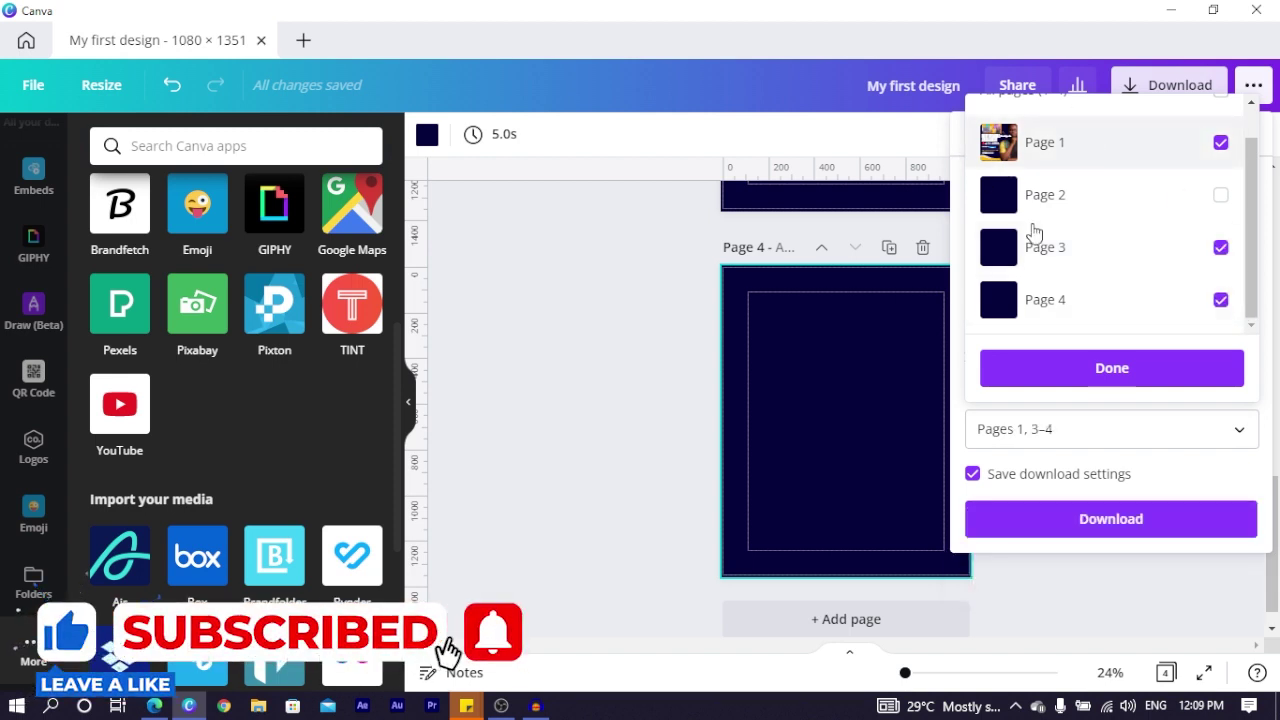
- Confirm the page selection, clear it and re-enter the pages to download as 1,3,4
{"action": "left_click", "coordinate": [1117, 367]}
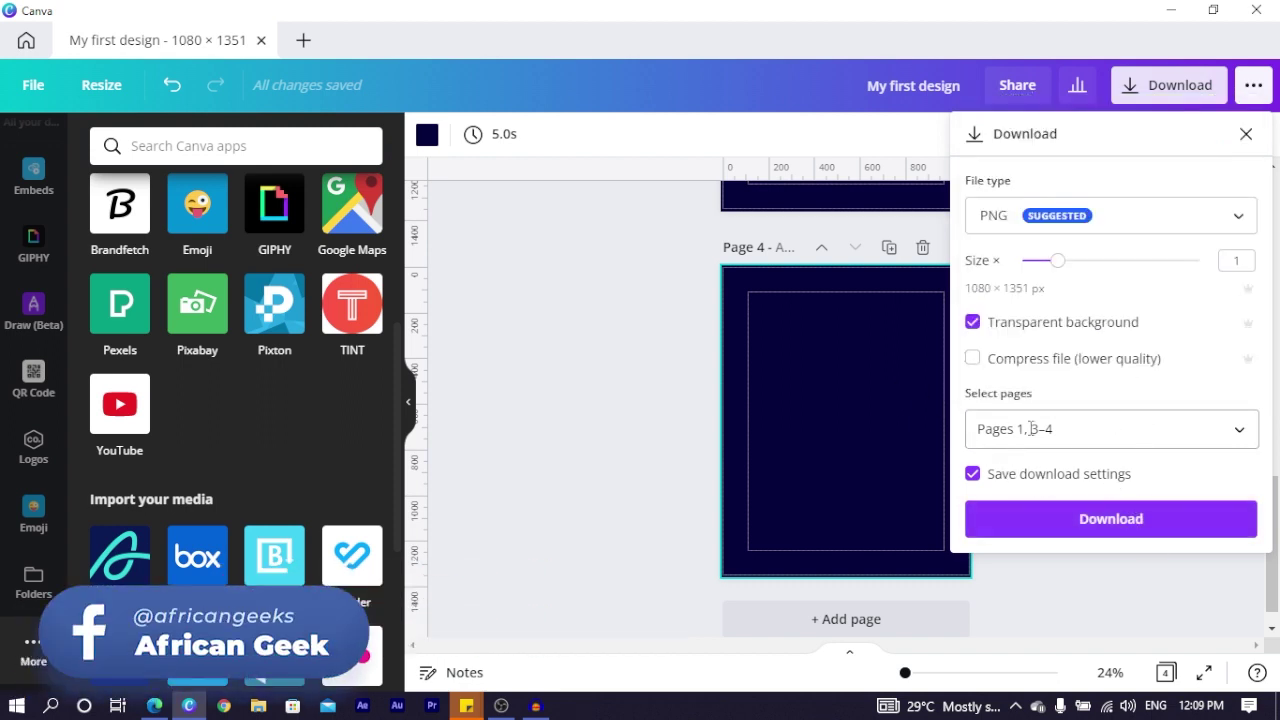
{"action": "left_click", "coordinate": [1135, 429]}
{"action": "key", "text": "BackSpace"}
{"action": "key", "text": "BackSpace"}
{"action": "key", "text": "BackSpace"}
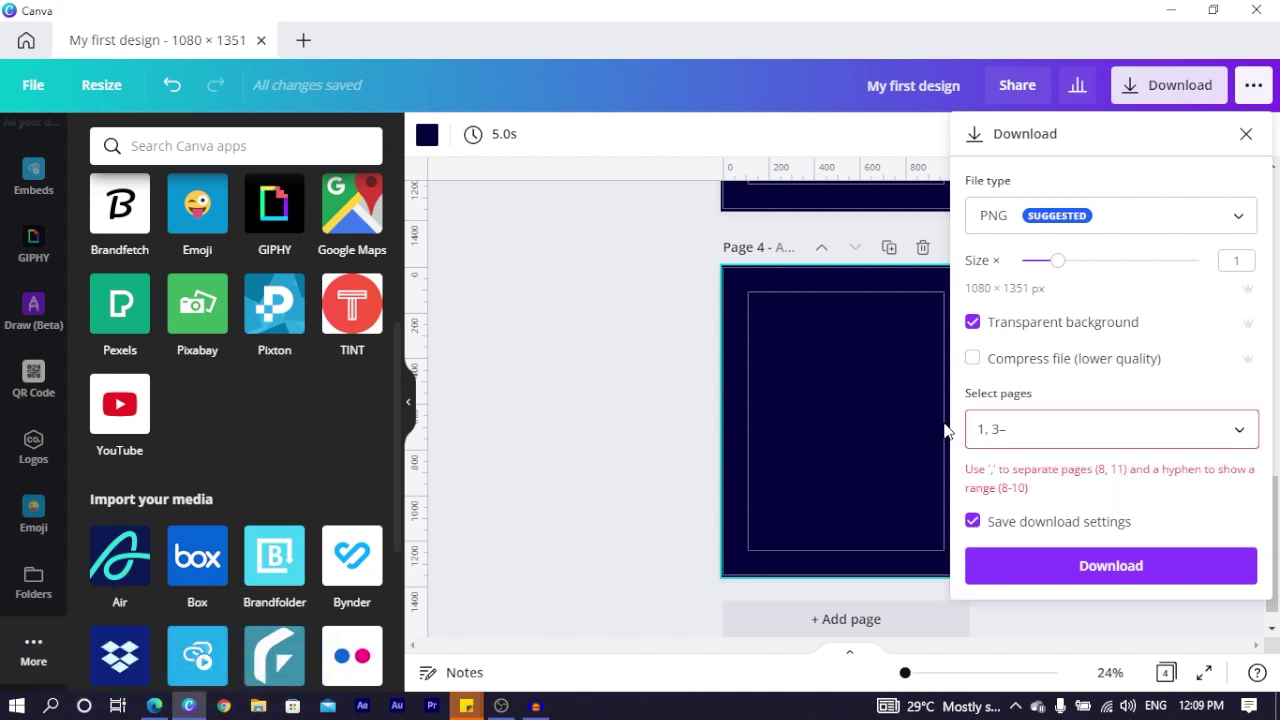
{"action": "key", "text": "BackSpace"}
{"action": "key", "text": "BackSpace"}
{"action": "key", "text": "BackSpace"}
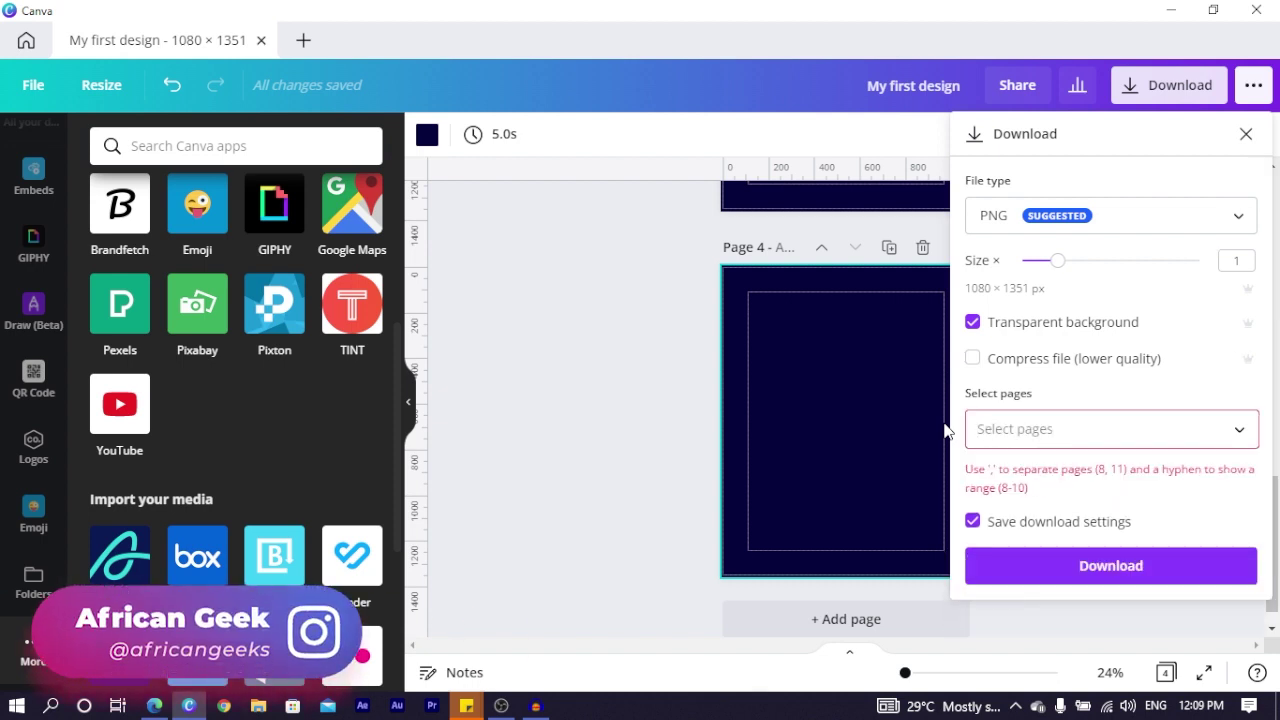
{"action": "type", "text": "1,"}
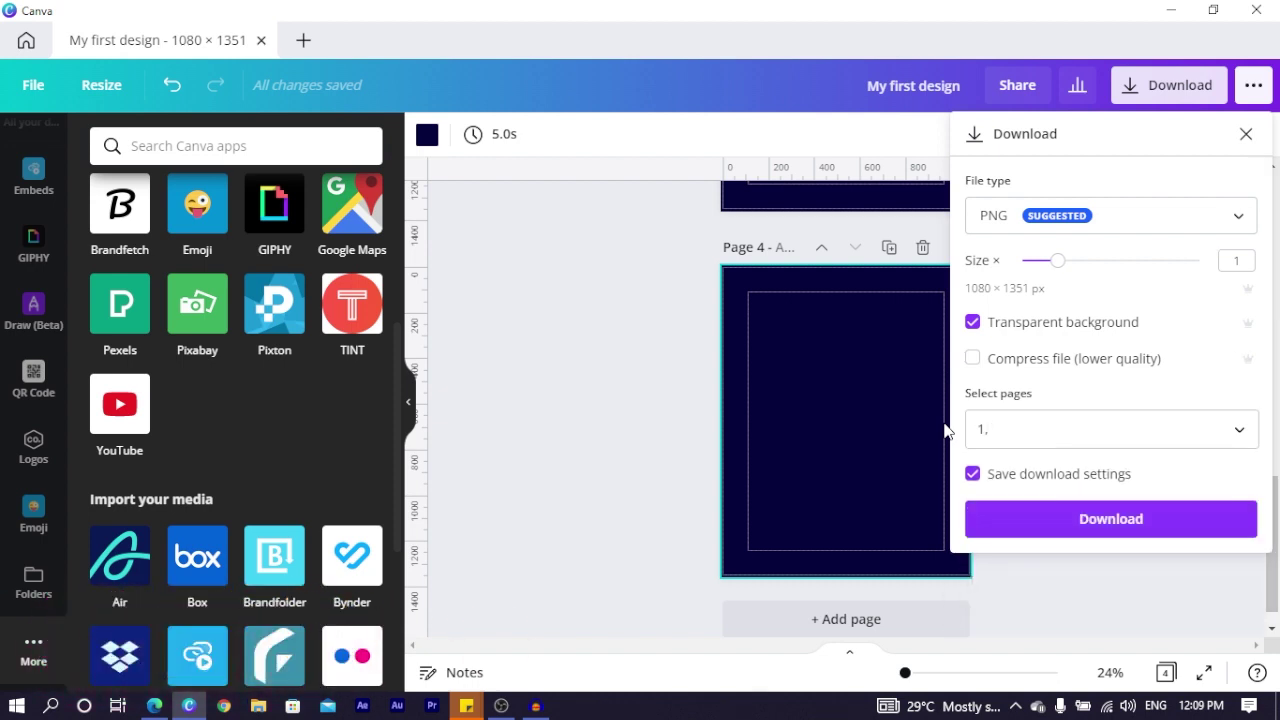
{"action": "type", "text": "3,4"}
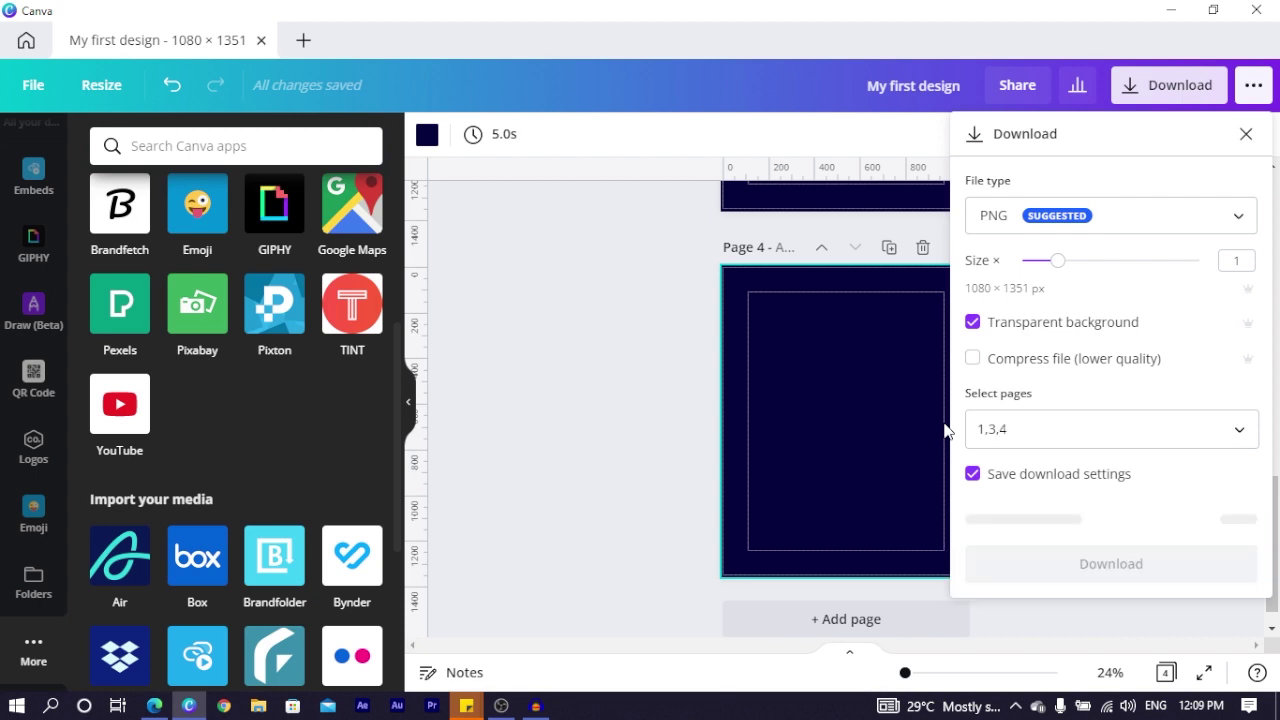
- Try the lower-quality file compression for the download and switch it back off
{"action": "left_click", "coordinate": [1161, 385]}
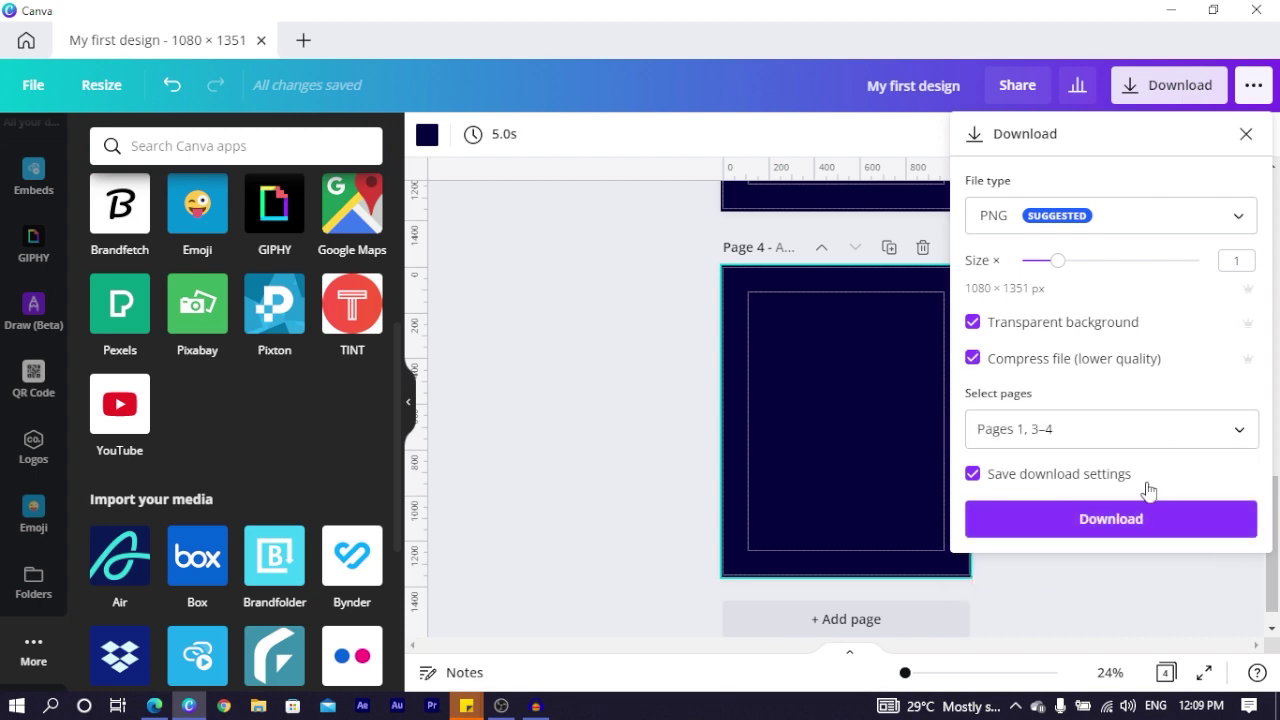
{"action": "left_click", "coordinate": [1125, 520]}
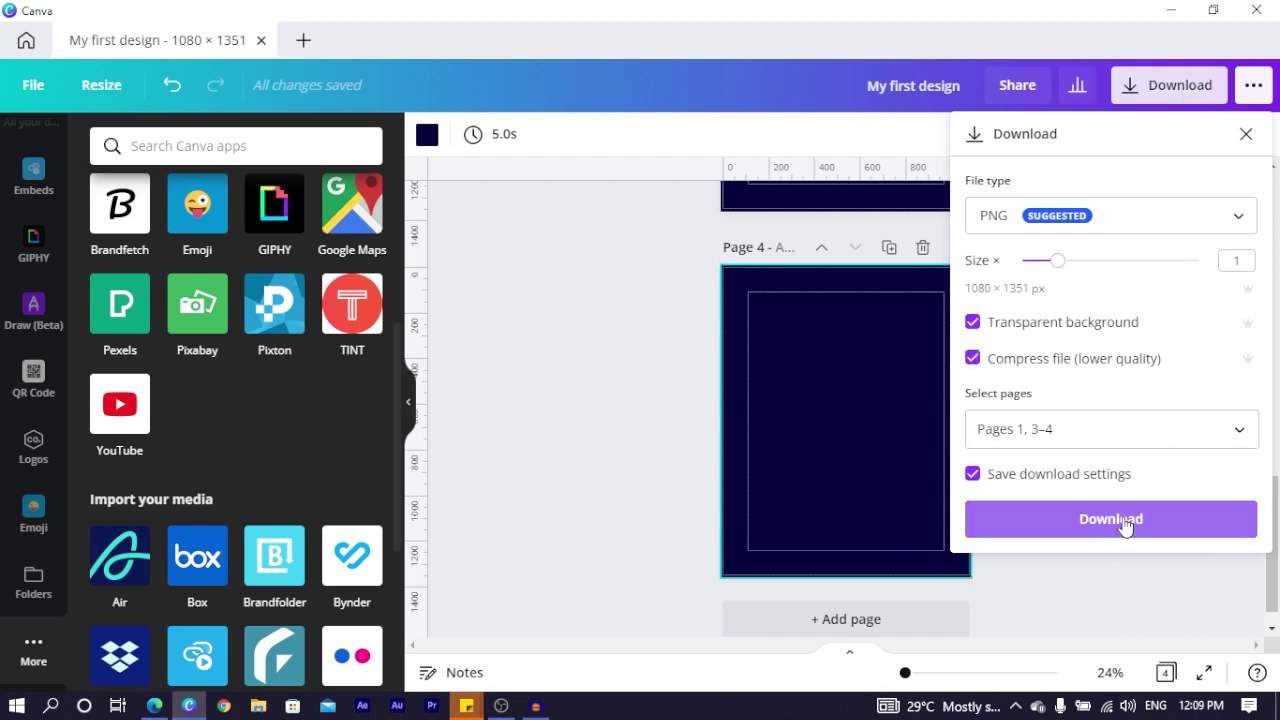
{"action": "left_click", "coordinate": [995, 362]}
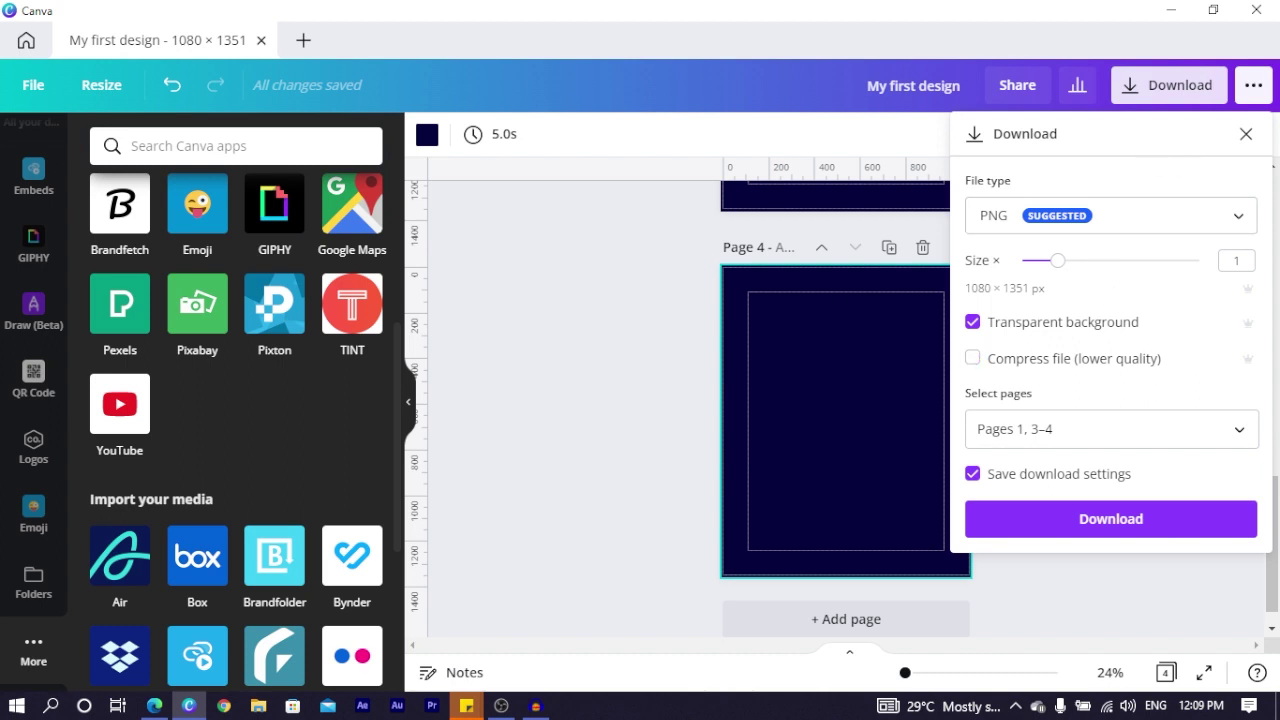
- Open the Assignment publishing option, review where students can submit work and the sharing types, and close it
{"action": "left_click", "coordinate": [1249, 93]}
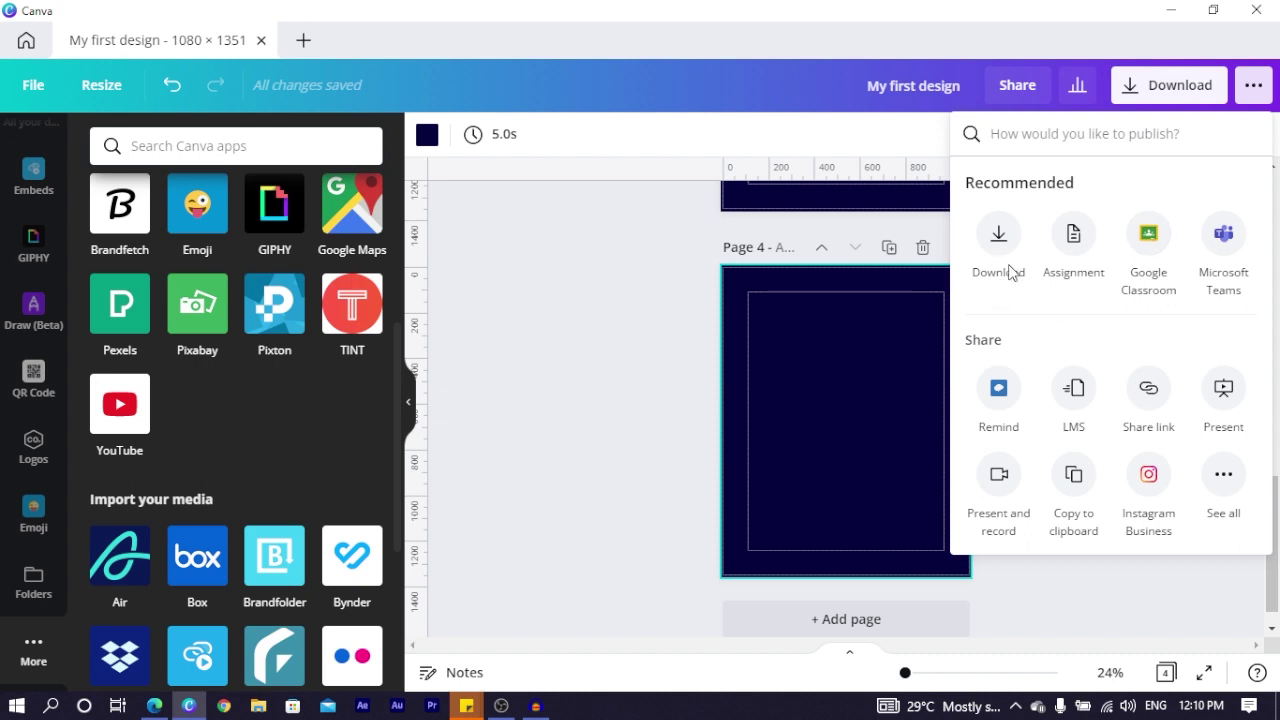
{"action": "left_click", "coordinate": [1070, 238]}
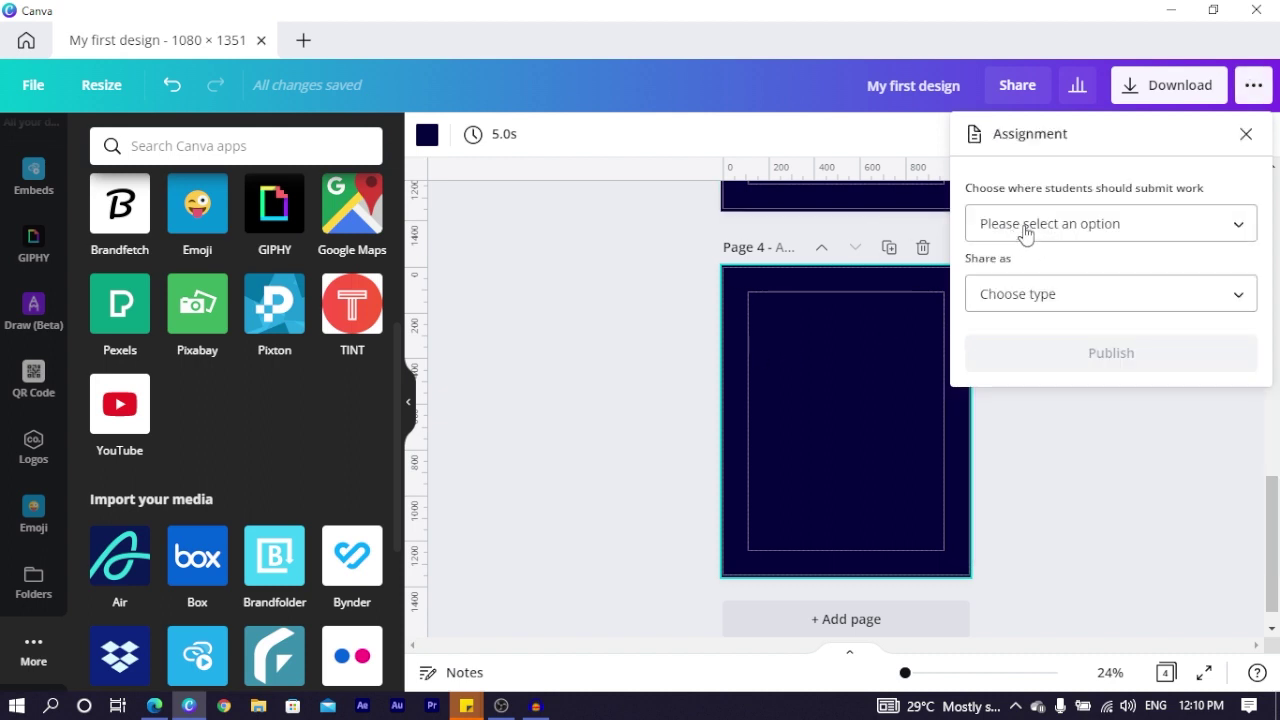
{"action": "left_click", "coordinate": [1040, 225]}
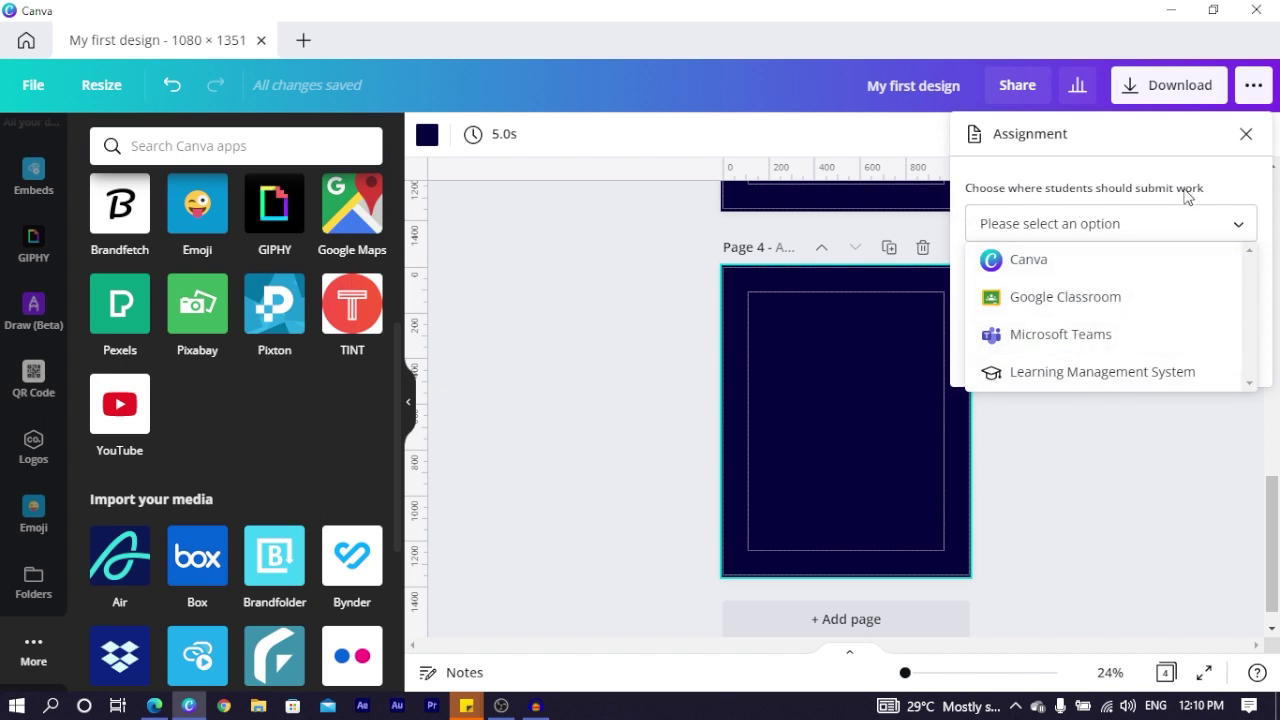
{"action": "left_click", "coordinate": [1072, 181]}
{"action": "left_click", "coordinate": [1082, 294]}
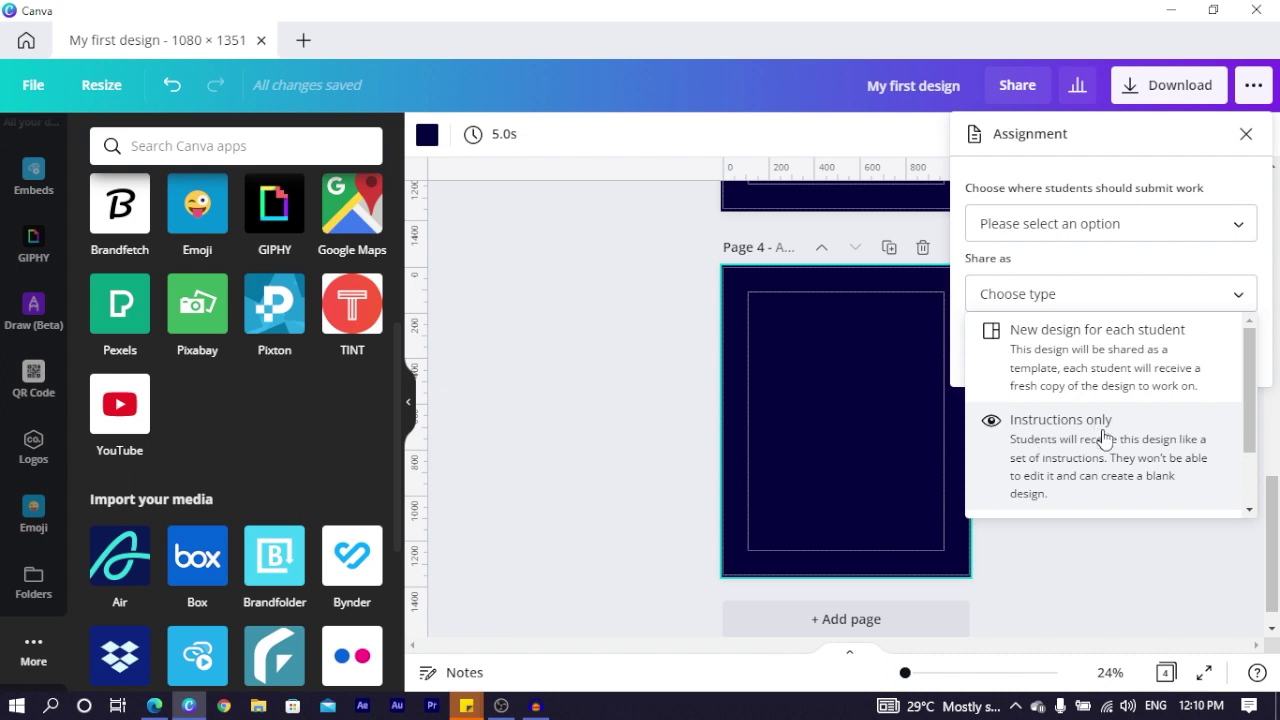
{"action": "left_click", "coordinate": [1120, 178]}
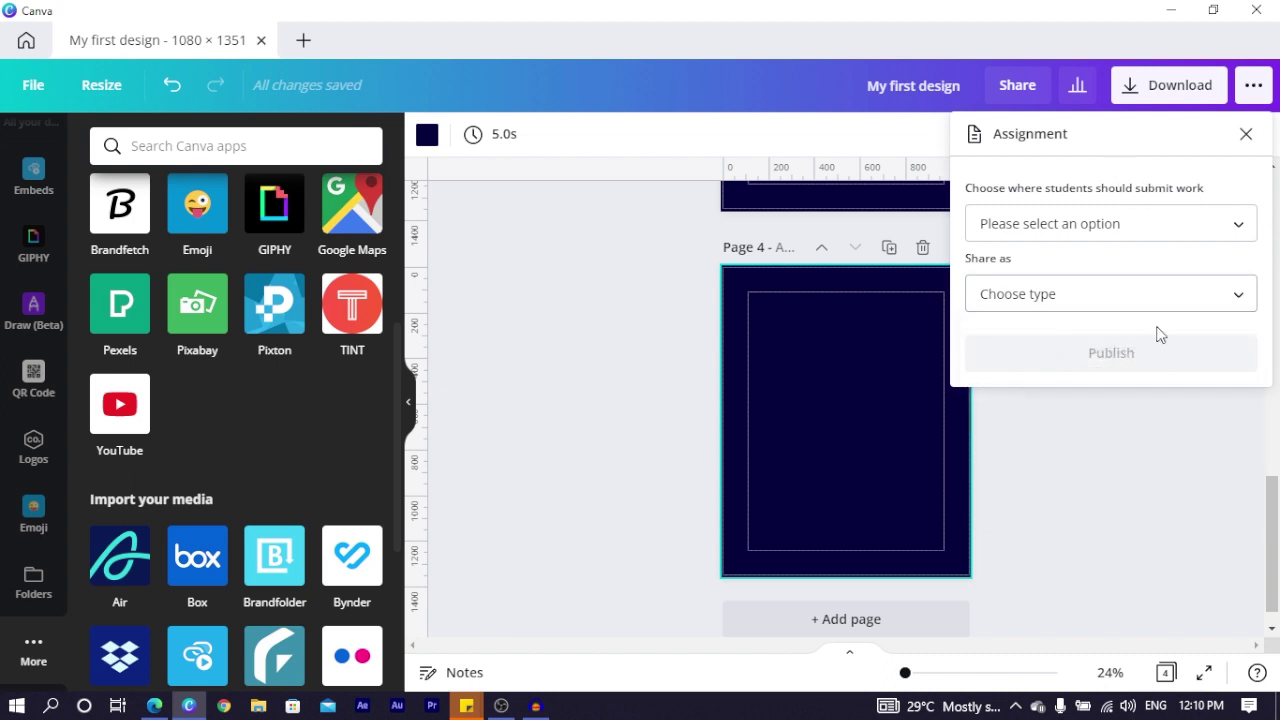
{"action": "left_click", "coordinate": [1245, 135]}
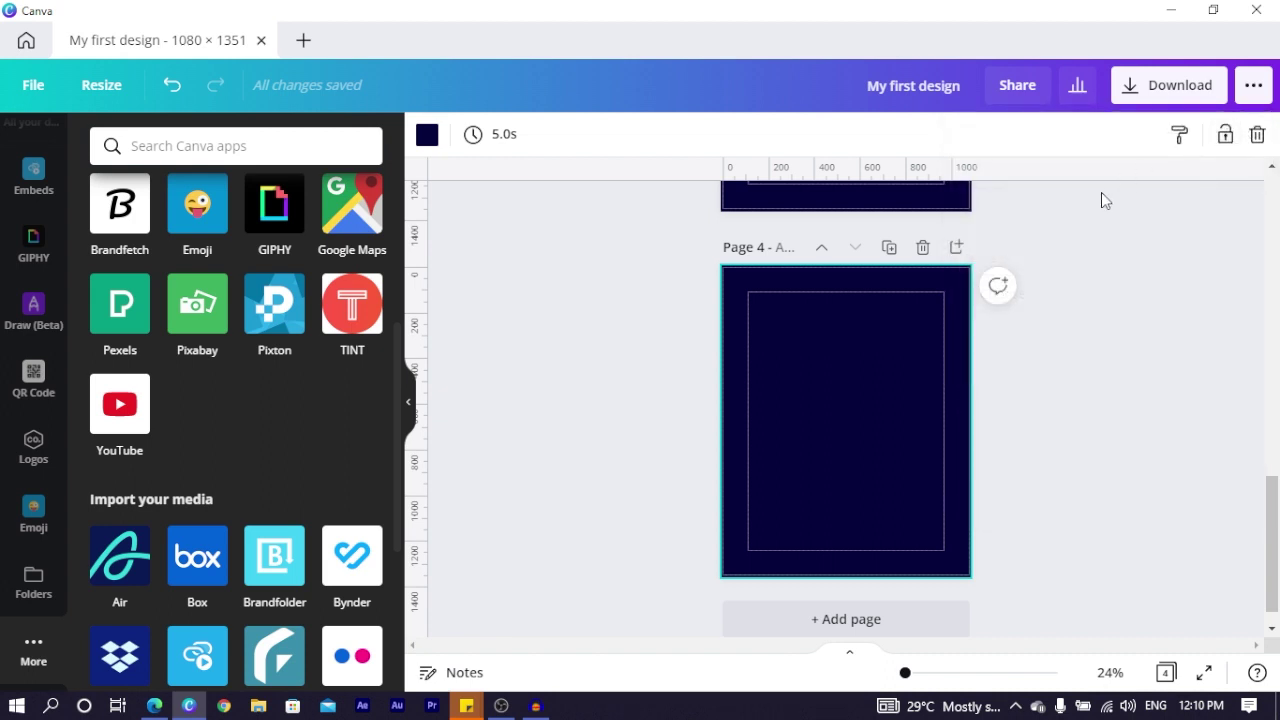
- Expand the full list of publishing and sharing destinations, look through it to the end and close it
{"action": "left_click", "coordinate": [1252, 88]}
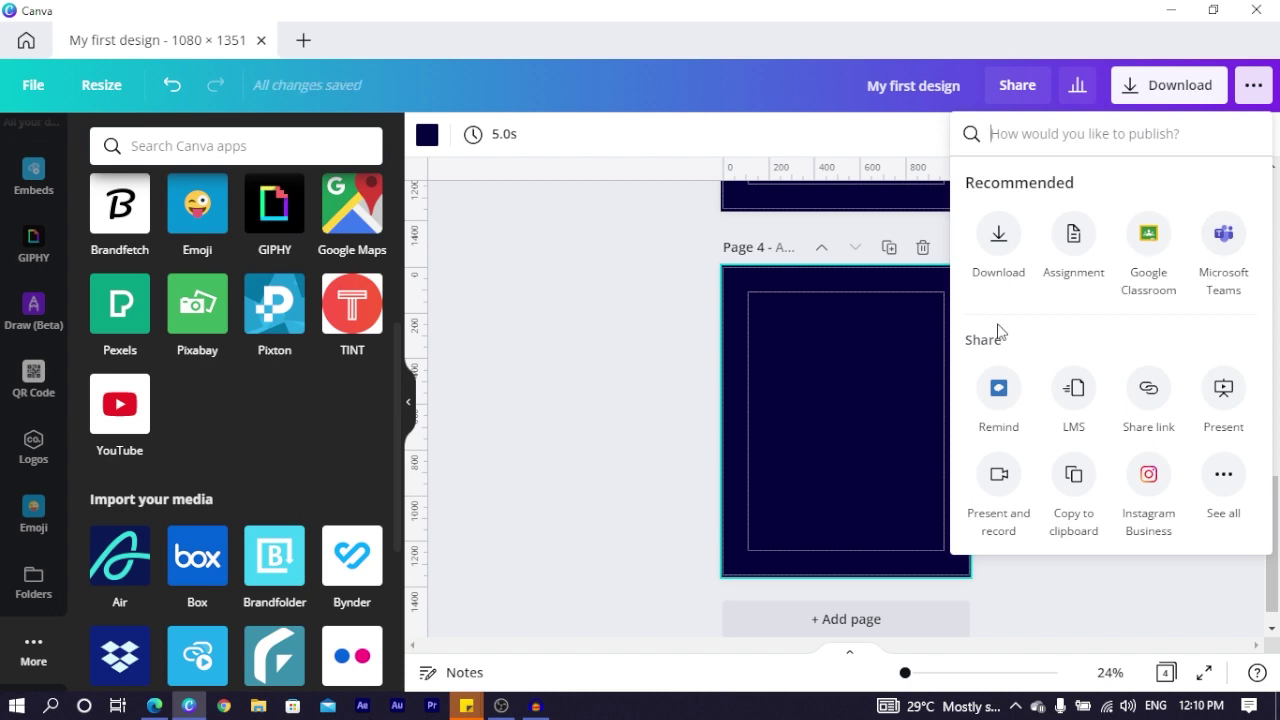
{"action": "left_click", "coordinate": [1225, 474]}
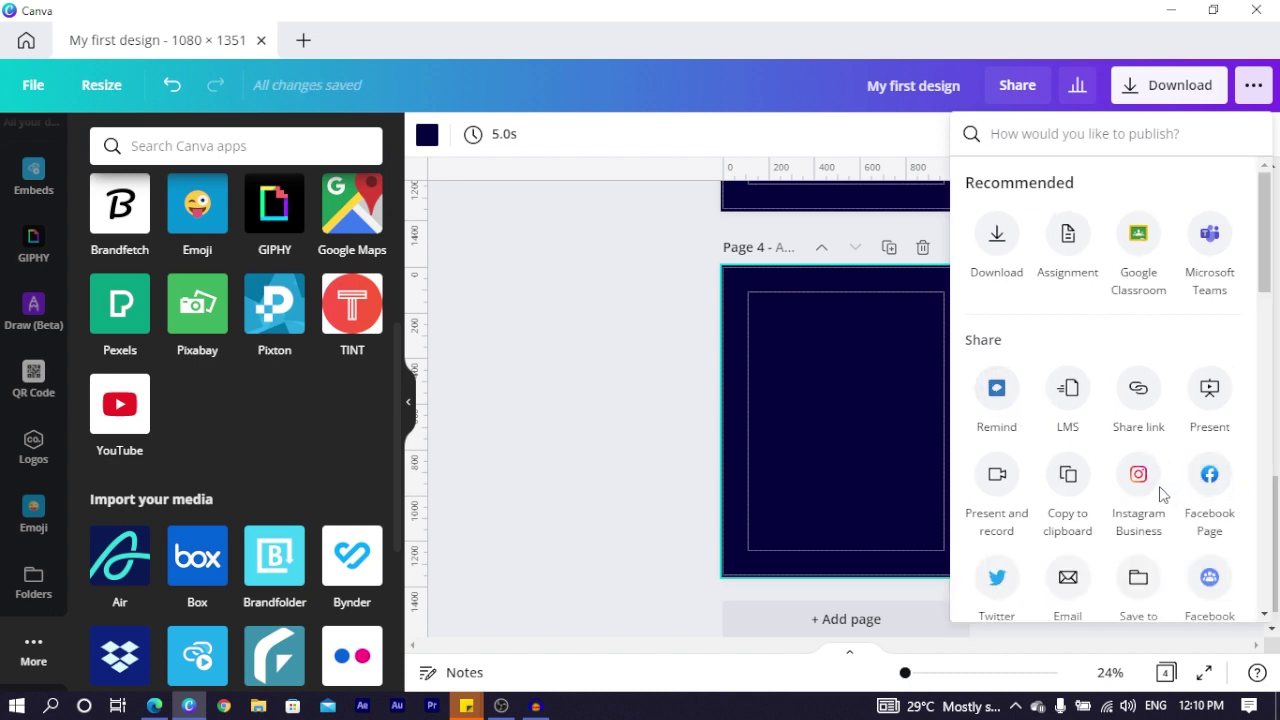
{"action": "scroll", "coordinate": [985, 500], "scroll_direction": "down", "scroll_amount": 1}
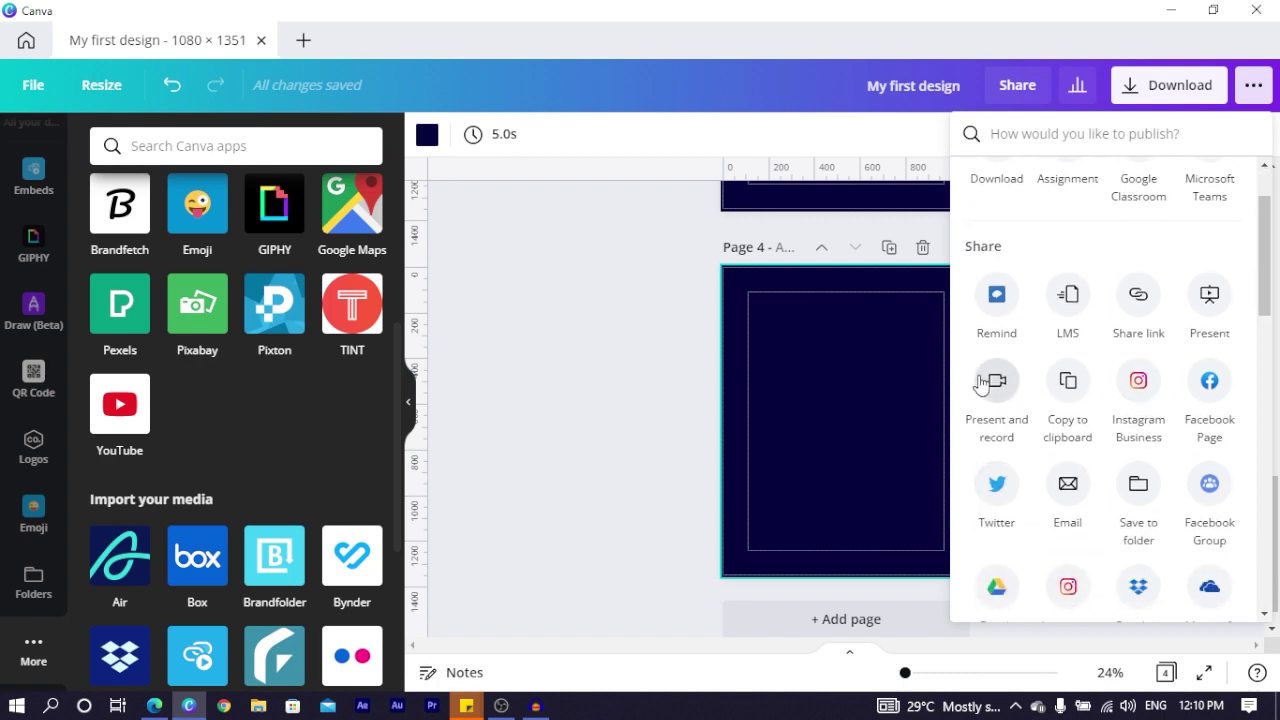
{"action": "scroll", "coordinate": [1030, 549], "scroll_direction": "down", "scroll_amount": 10}
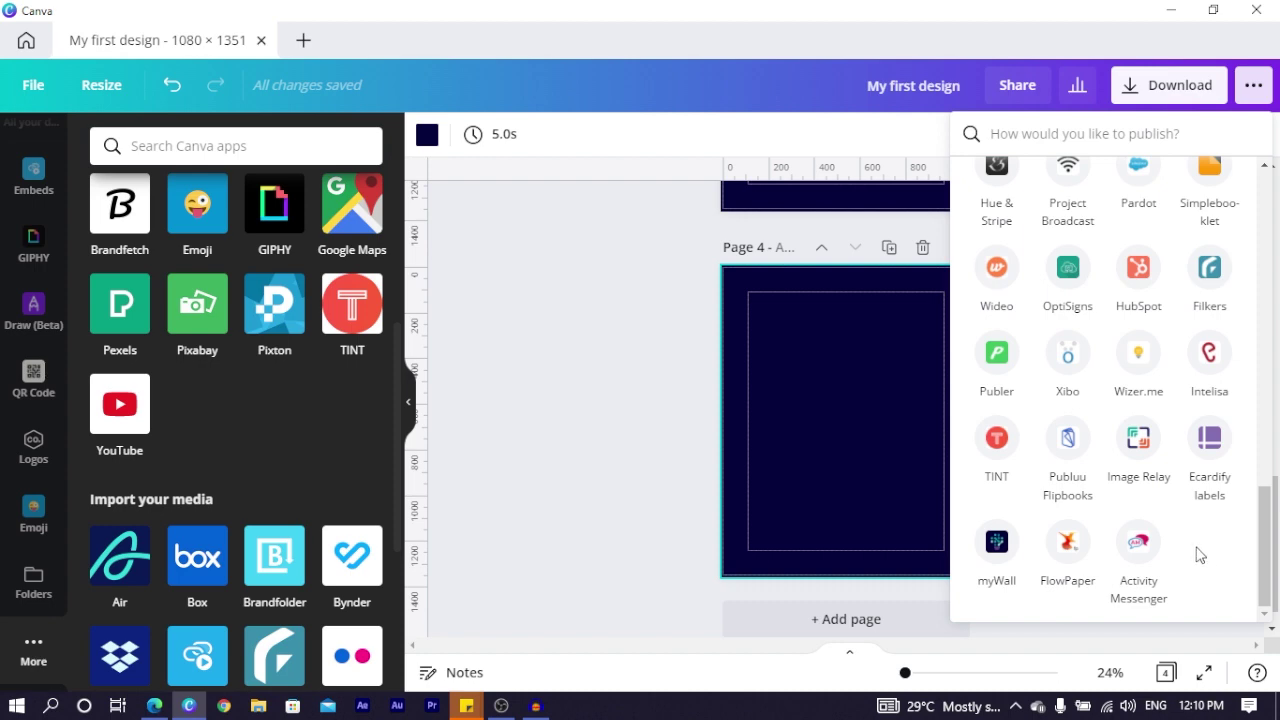
{"action": "scroll", "coordinate": [1190, 545], "scroll_direction": "up", "scroll_amount": 10}
{"action": "left_click", "coordinate": [427, 355]}
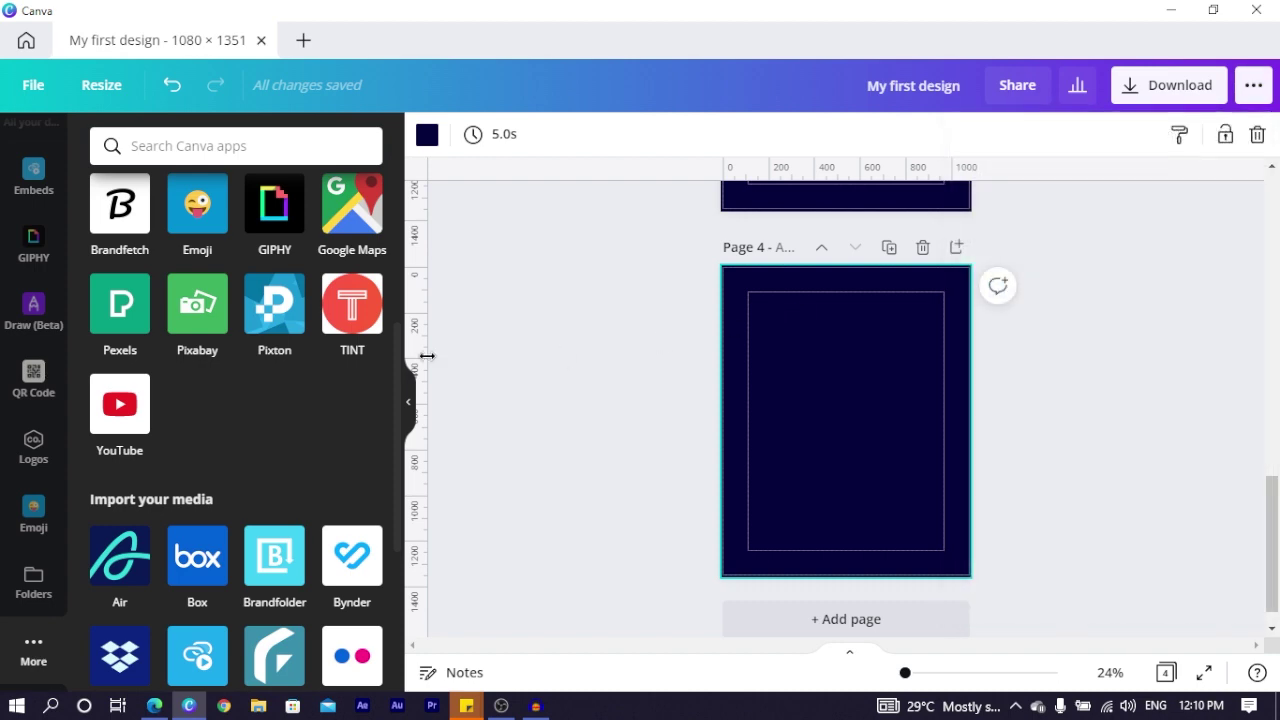
{"action": "scroll", "coordinate": [455, 311], "scroll_direction": "down", "scroll_amount": 1}
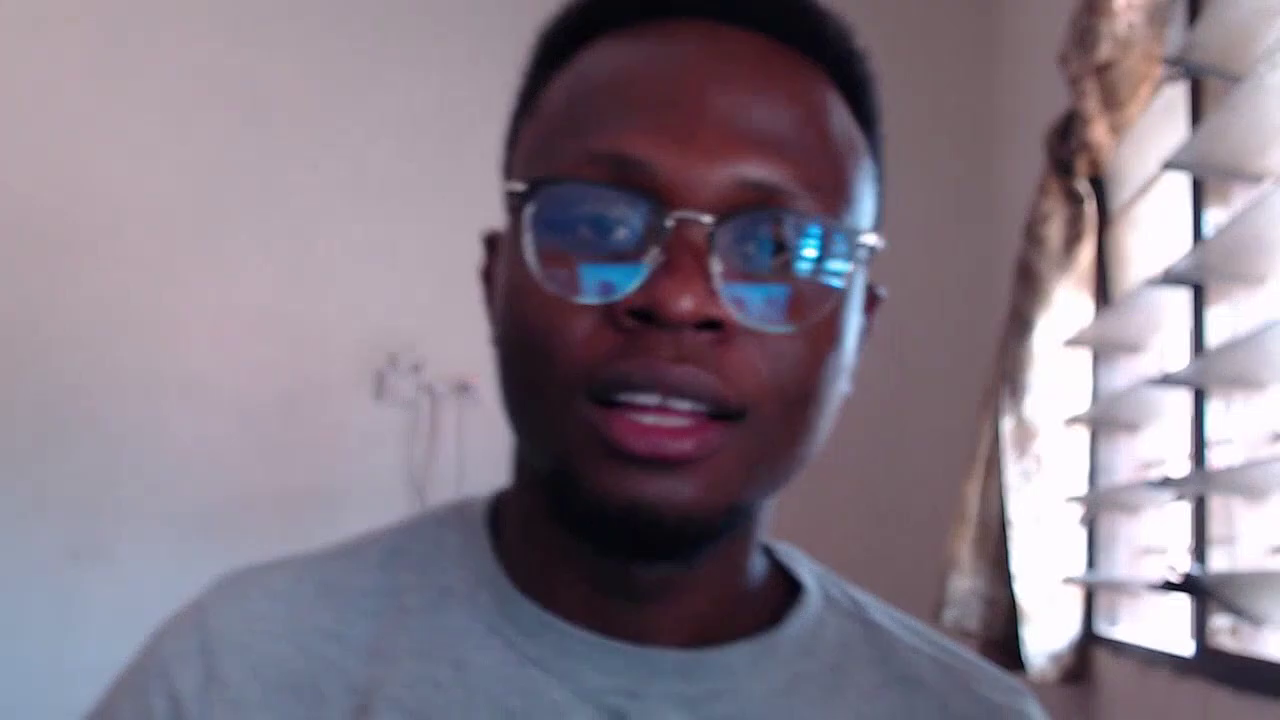